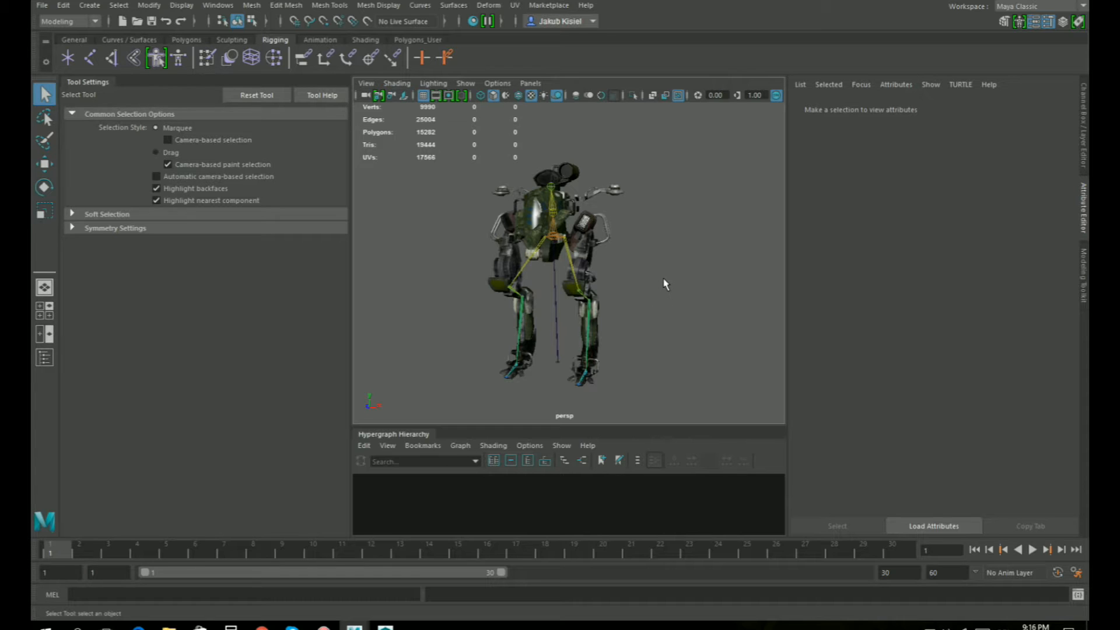
Examine the skinned mech and its leg and spine skeleton from several angles and distances
{"action": "left_click_drag", "start_coordinate": [663, 270], "coordinate": [663, 218], "text": "alt"}
{"action": "scroll", "coordinate": [660, 267], "scroll_direction": "up", "scroll_amount": 3}
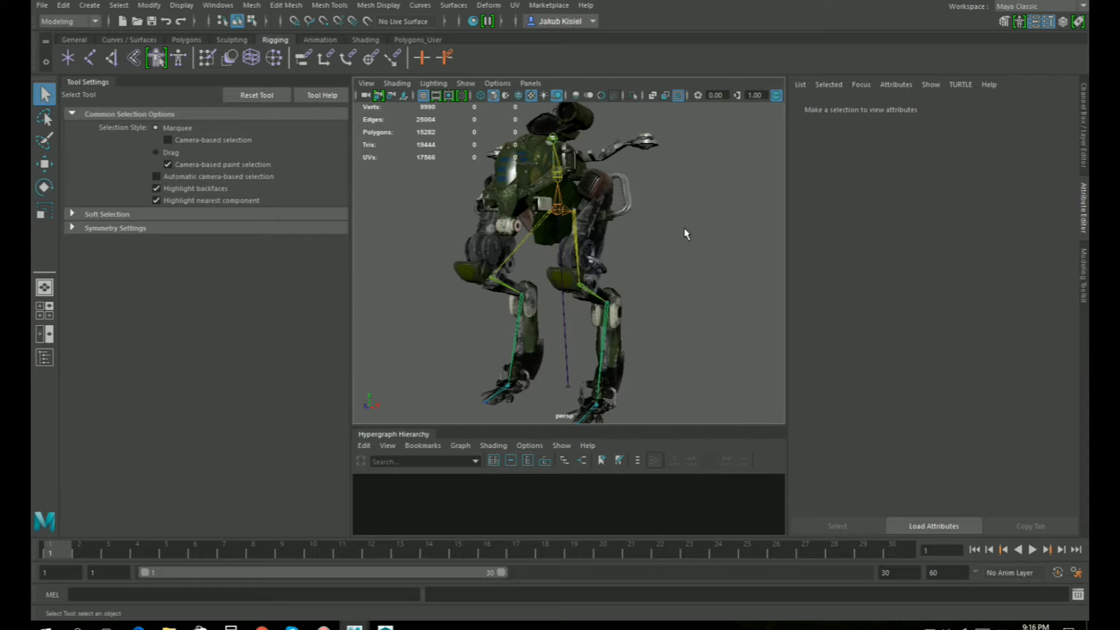
{"action": "left_click_drag", "start_coordinate": [684, 229], "coordinate": [680, 243], "text": "alt"}
{"action": "middle_click_drag", "start_coordinate": [680, 244], "coordinate": [686, 261], "text": "alt"}
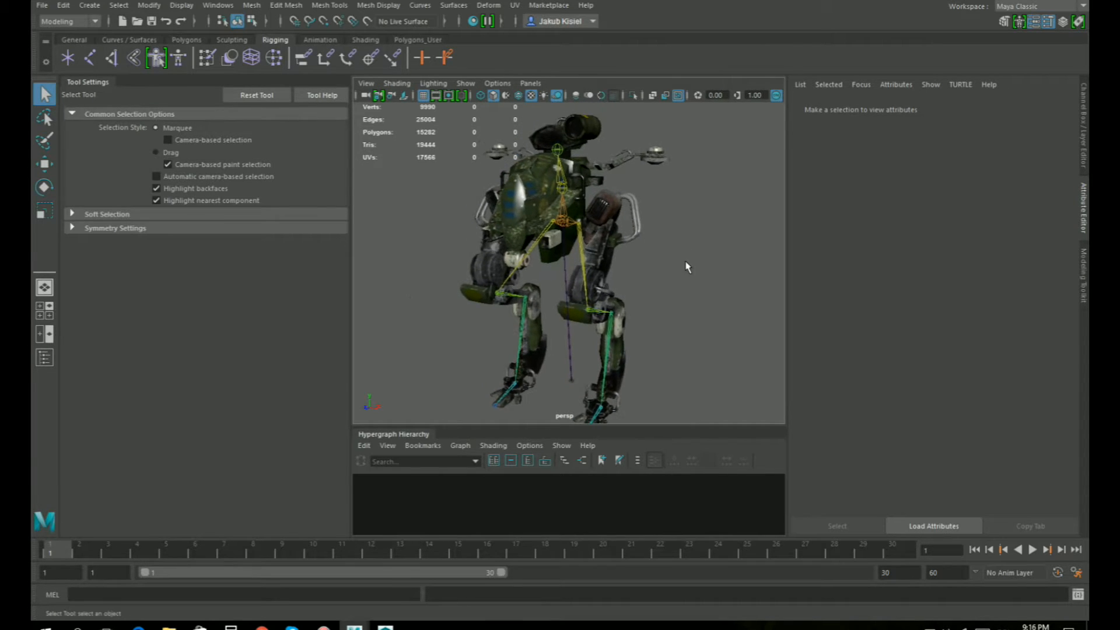
{"action": "scroll", "coordinate": [685, 262], "scroll_direction": "up", "scroll_amount": 4}
{"action": "scroll", "coordinate": [685, 263], "scroll_direction": "up", "scroll_amount": 3}
{"action": "left_click_drag", "start_coordinate": [686, 255], "coordinate": [701, 251], "text": "alt"}
{"action": "scroll", "coordinate": [701, 251], "scroll_direction": "down", "scroll_amount": 6}
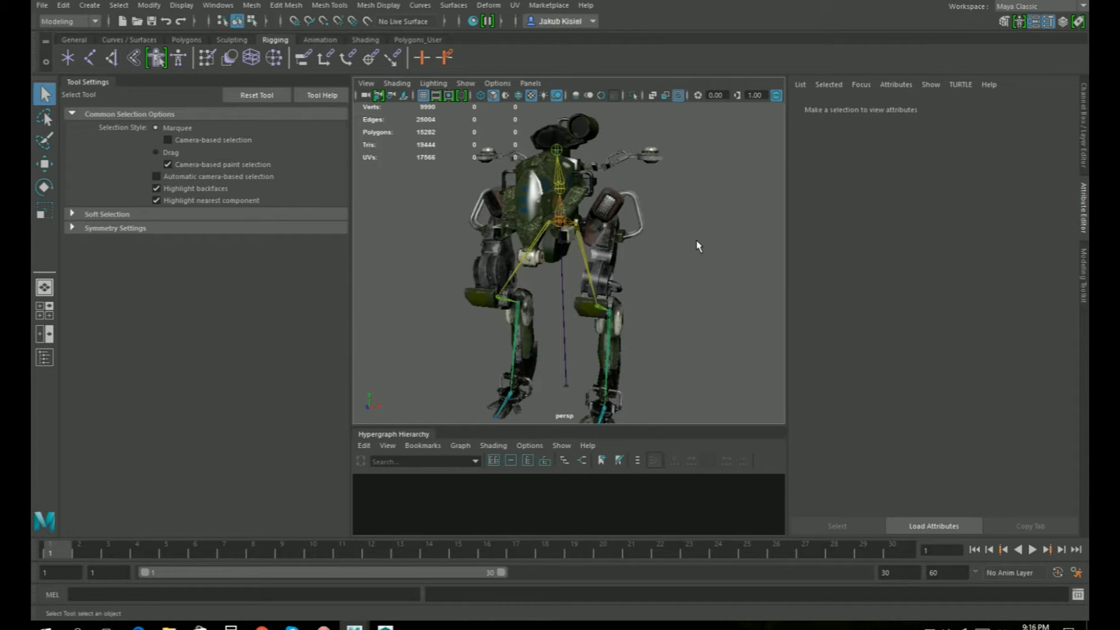
{"action": "middle_click_drag", "start_coordinate": [693, 284], "coordinate": [690, 251], "text": "alt"}
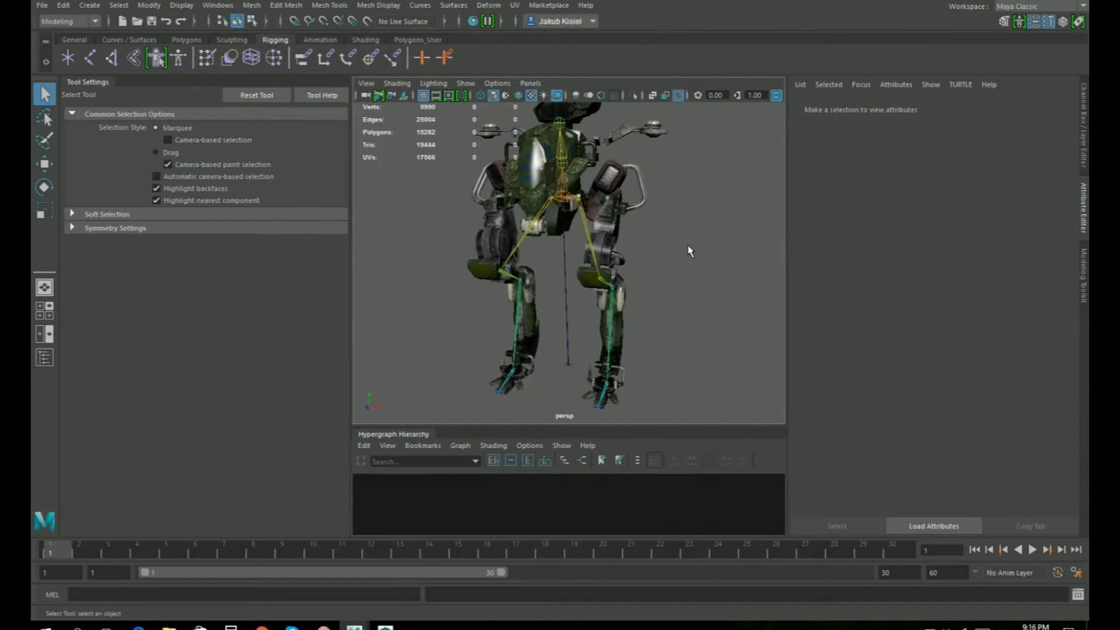
{"action": "middle_click_drag", "start_coordinate": [690, 251], "coordinate": [677, 262], "text": "alt"}
{"action": "scroll", "coordinate": [694, 251], "scroll_direction": "up", "scroll_amount": 5}
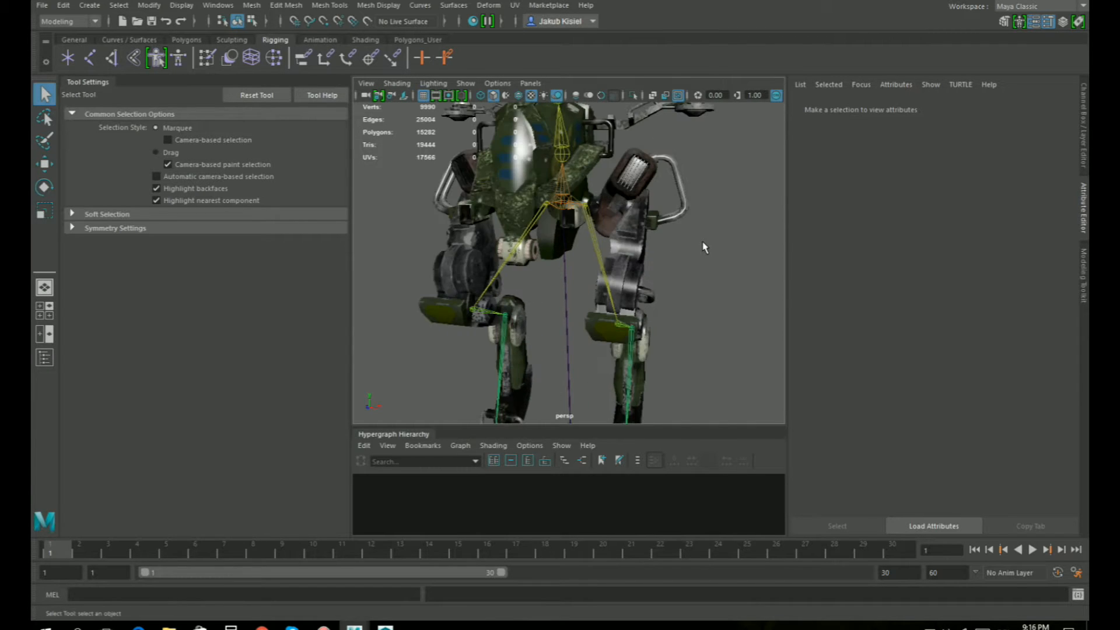
{"action": "scroll", "coordinate": [704, 247], "scroll_direction": "down", "scroll_amount": 4}
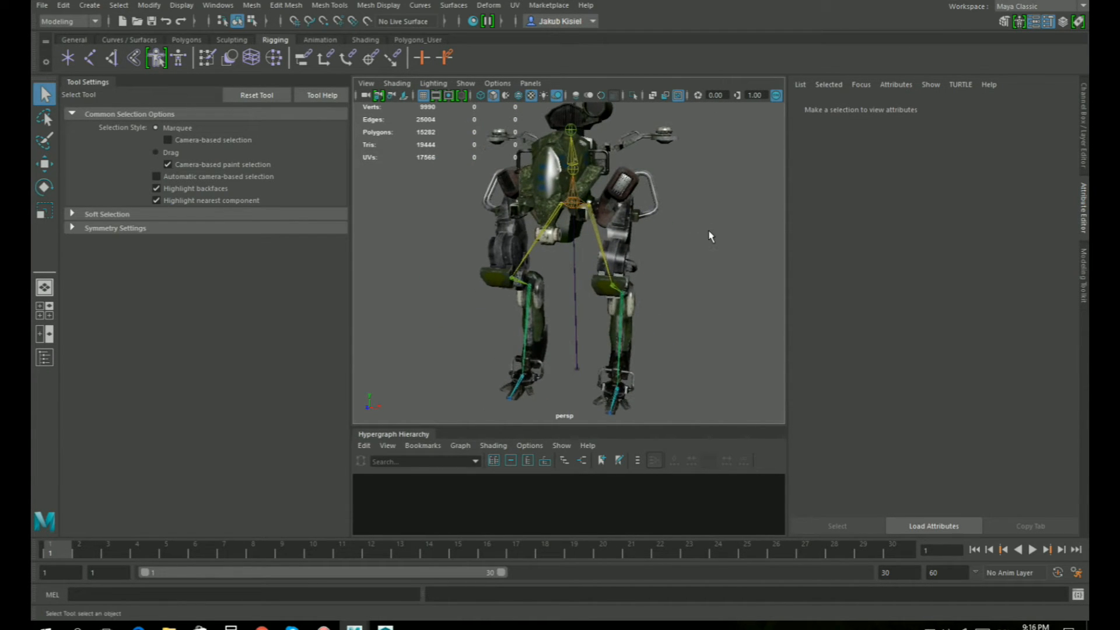
{"action": "left_click_drag", "start_coordinate": [711, 235], "coordinate": [711, 244], "text": "alt"}
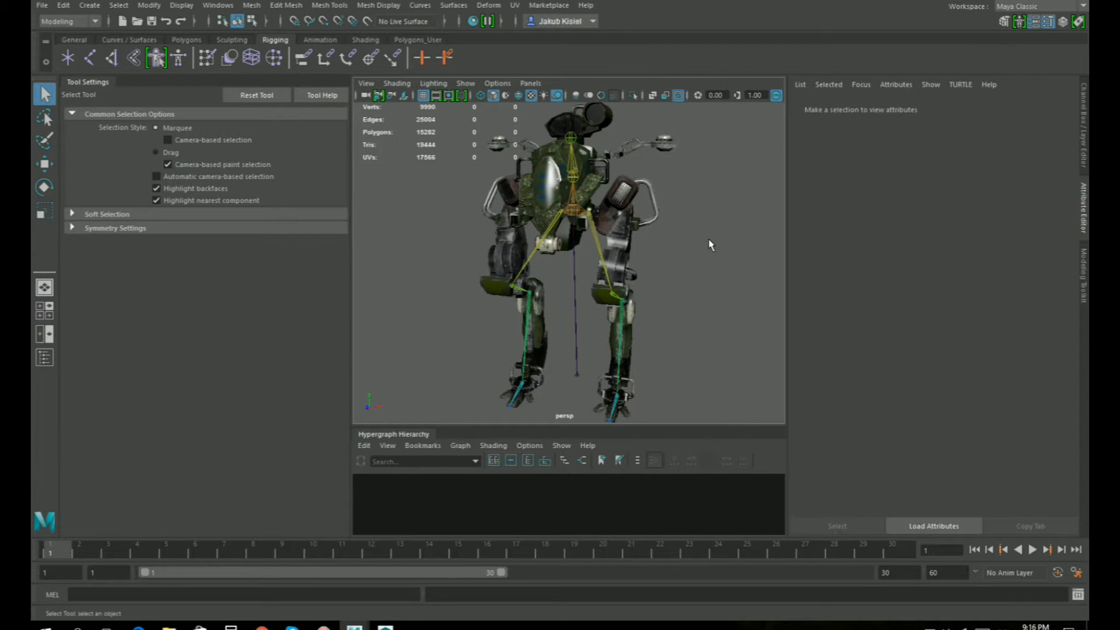
Start exporting the entire scene as FBX, with C:\1TUTORIAL as the destination folder
{"action": "left_click", "coordinate": [42, 6]}
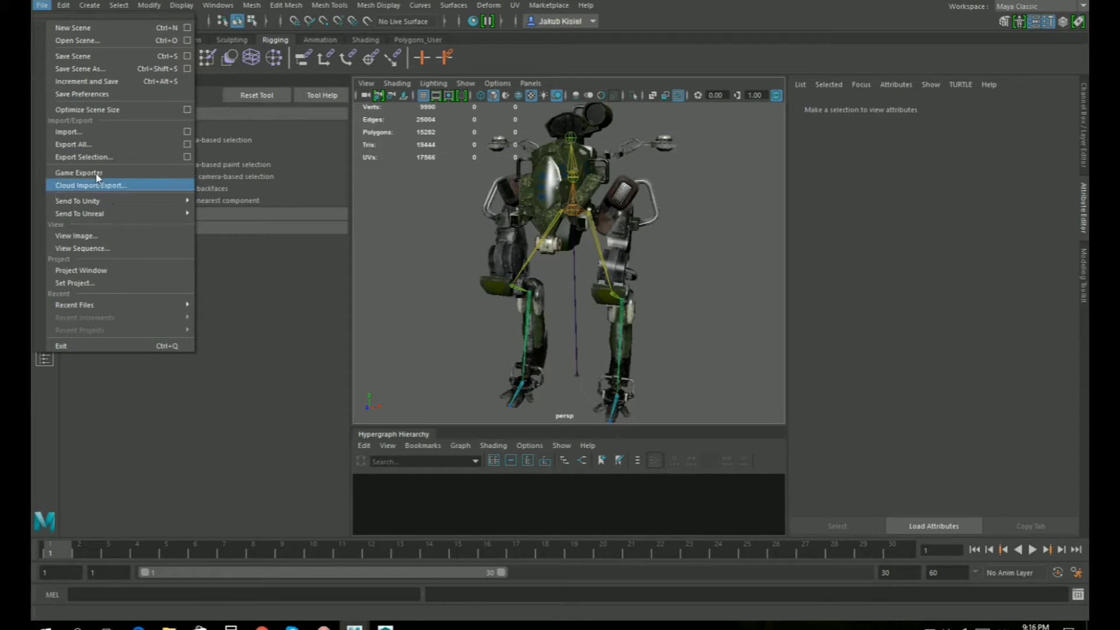
{"action": "left_click", "coordinate": [85, 149]}
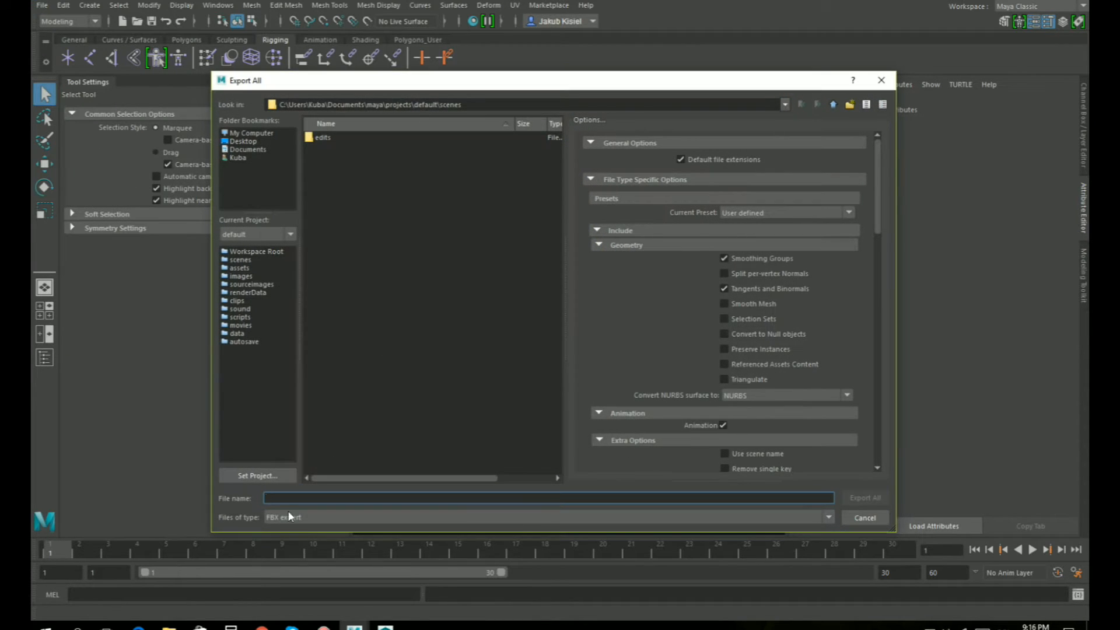
{"action": "left_click", "coordinate": [242, 133]}
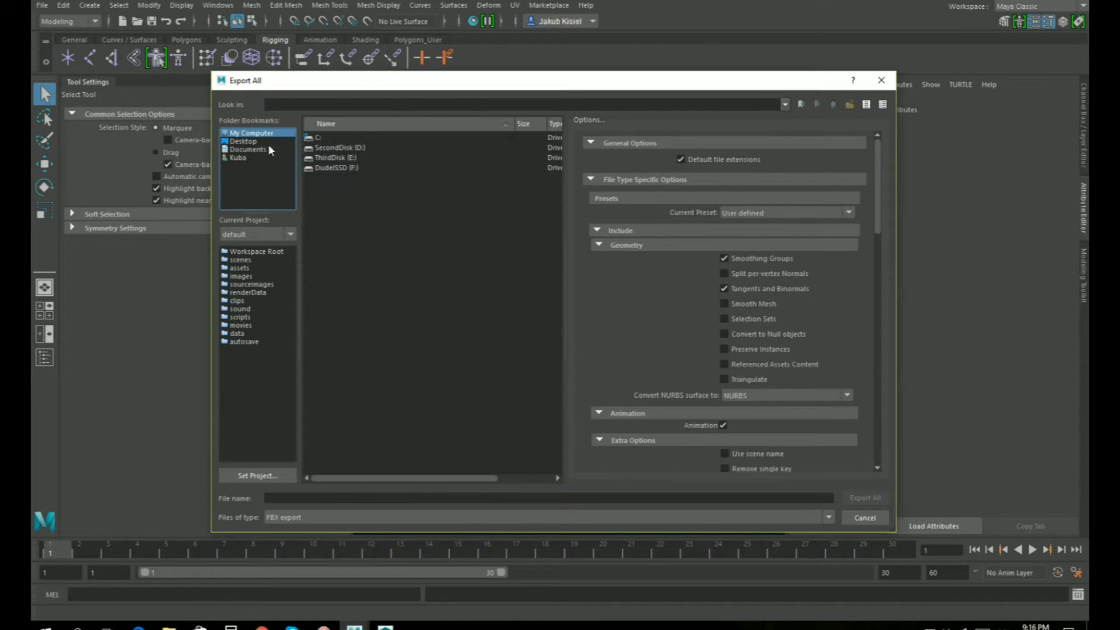
{"action": "double_click", "coordinate": [318, 139]}
{"action": "double_click", "coordinate": [329, 137]}
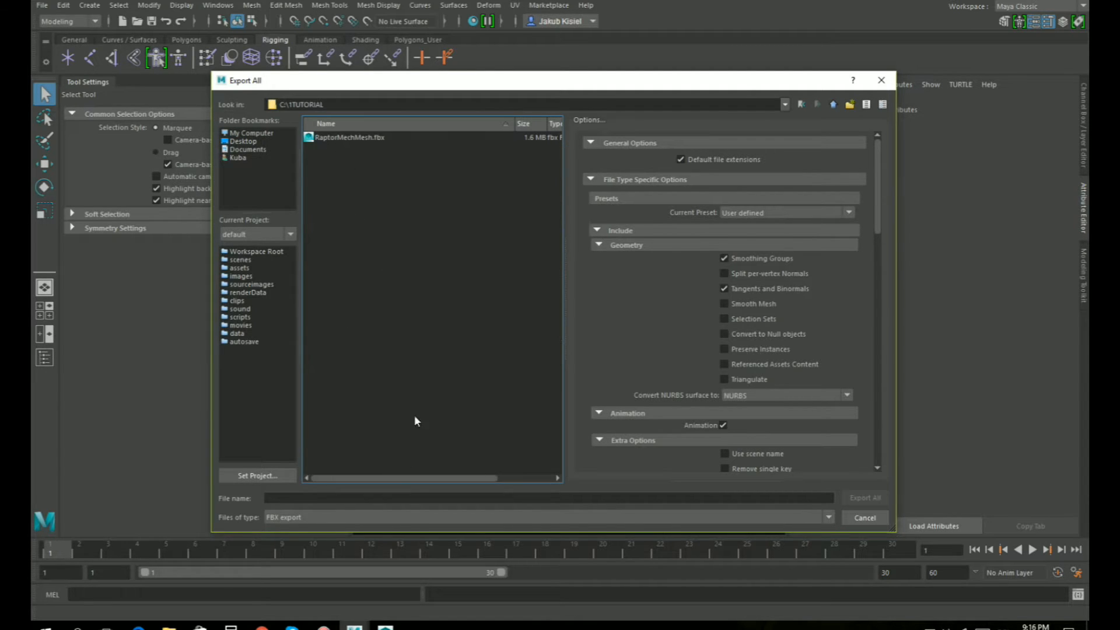
Name the export file MechSkinned, review the FBX export options, and export the scene
{"action": "left_click", "coordinate": [332, 497]}
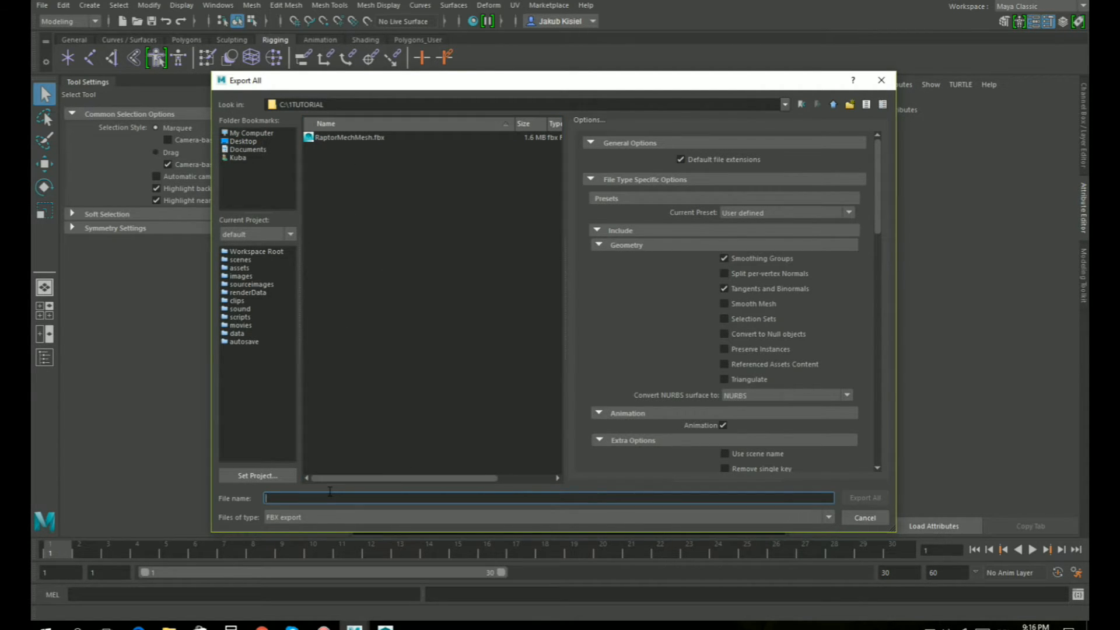
{"action": "type", "text": "Mech"}
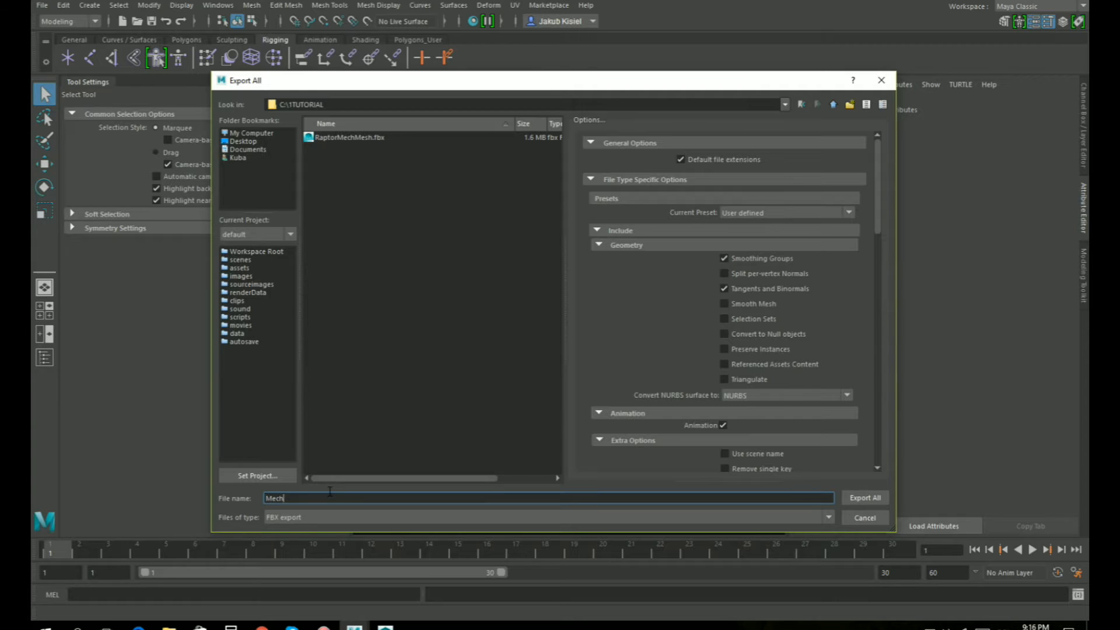
{"action": "type", "text": "Skinned"}
{"action": "left_click_drag", "start_coordinate": [876, 186], "coordinate": [881, 232]}
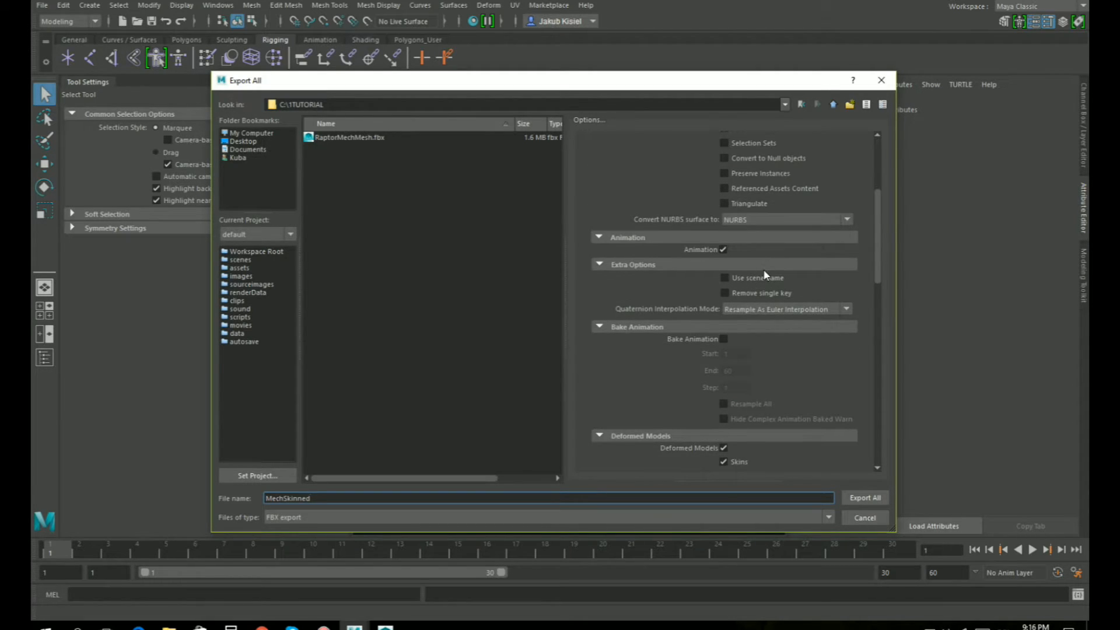
{"action": "left_click_drag", "start_coordinate": [877, 221], "coordinate": [884, 278]}
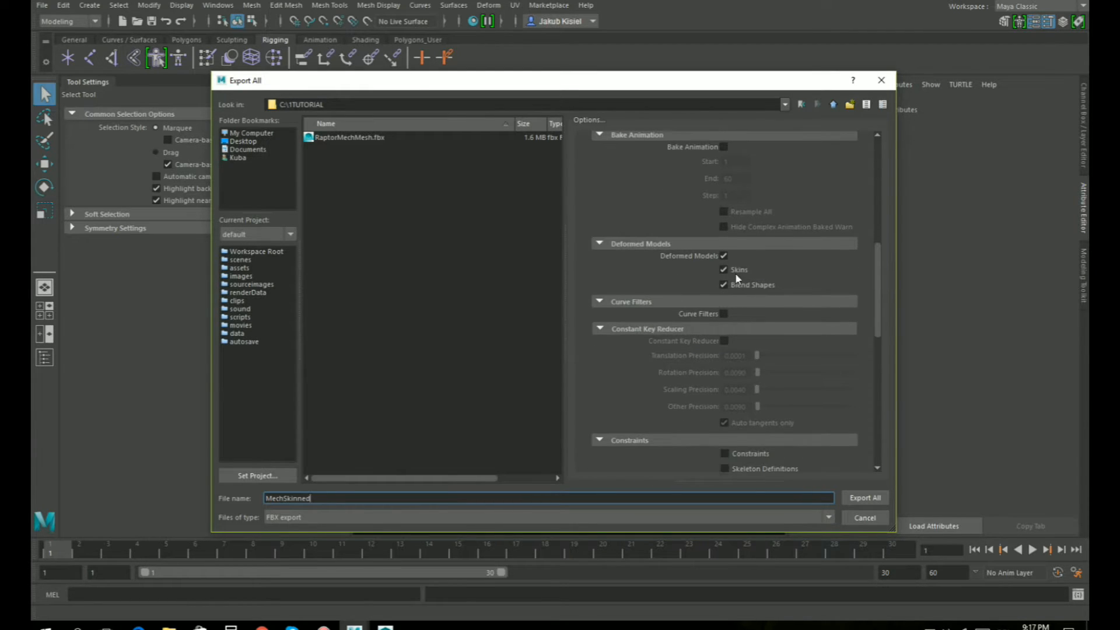
{"action": "left_click_drag", "start_coordinate": [874, 291], "coordinate": [856, 473]}
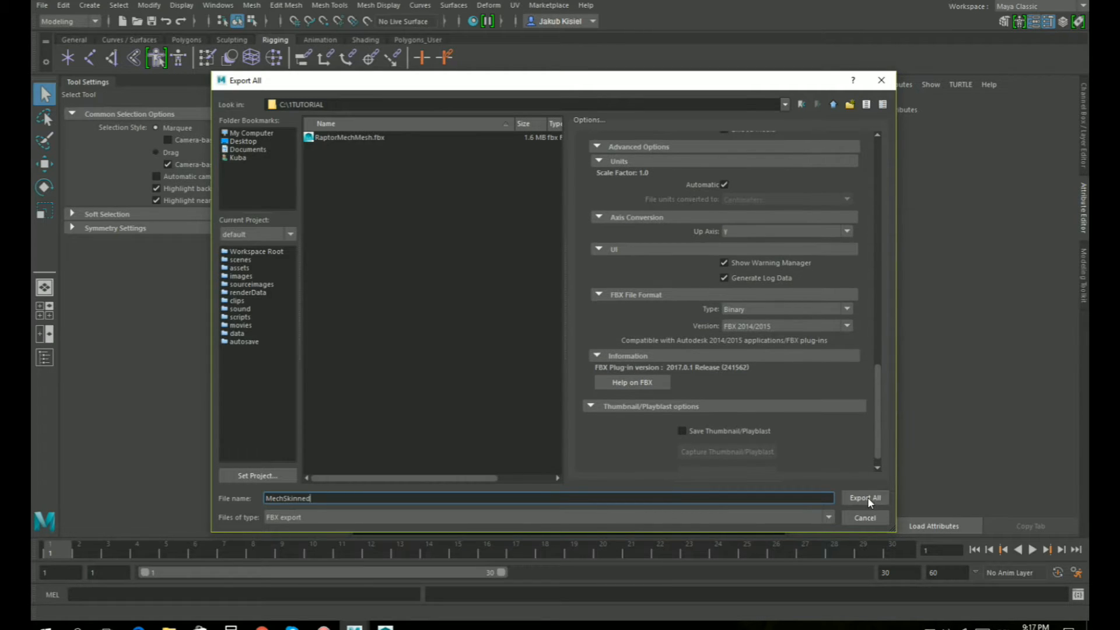
{"action": "left_click", "coordinate": [868, 499]}
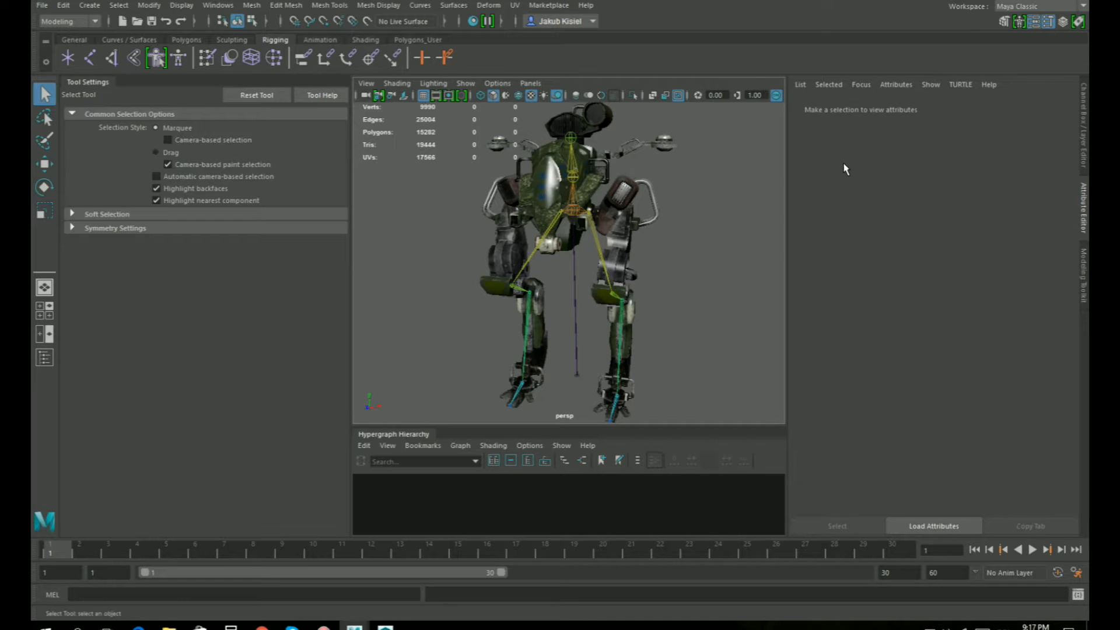
Minimize Maya and switch to MotionBuilder, bringing up the scene with the robot mannequin
{"action": "left_click", "coordinate": [1017, 1]}
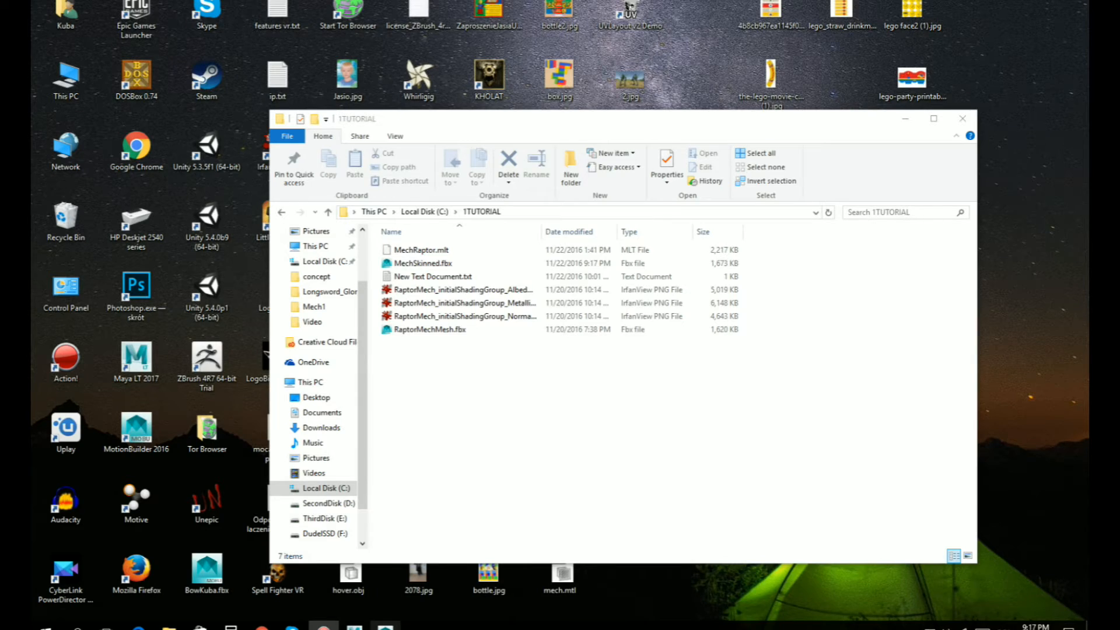
{"action": "left_click", "coordinate": [385, 627]}
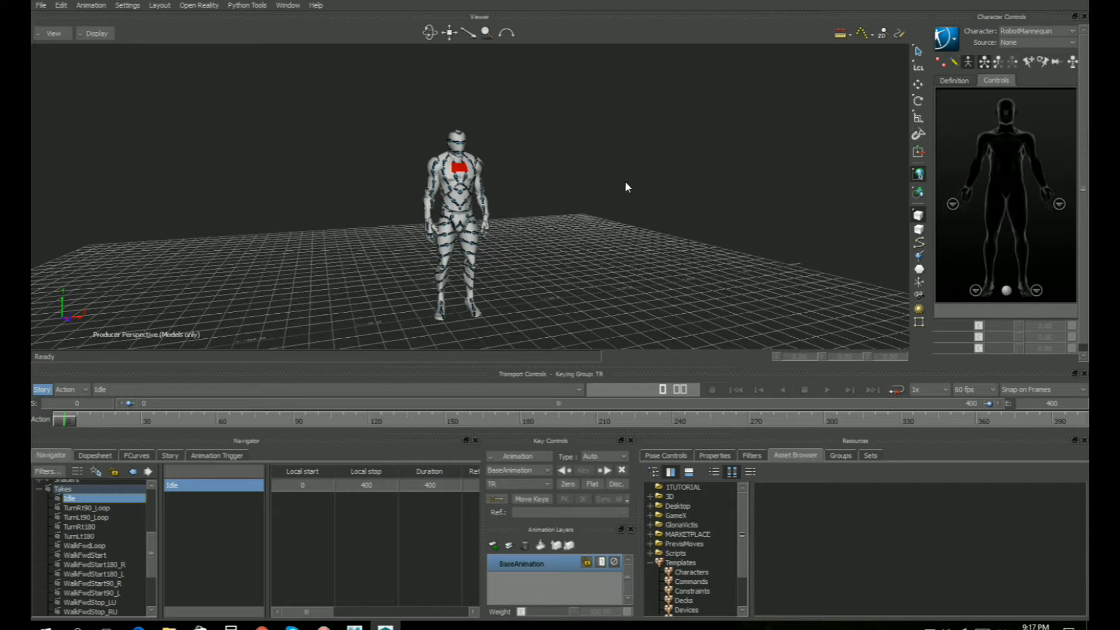
{"action": "mouse_move", "coordinate": [151, 548]}
{"action": "left_mouse_down"}
{"action": "mouse_move", "coordinate": [155, 571]}
{"action": "mouse_move", "coordinate": [154, 537]}
{"action": "left_mouse_up"}
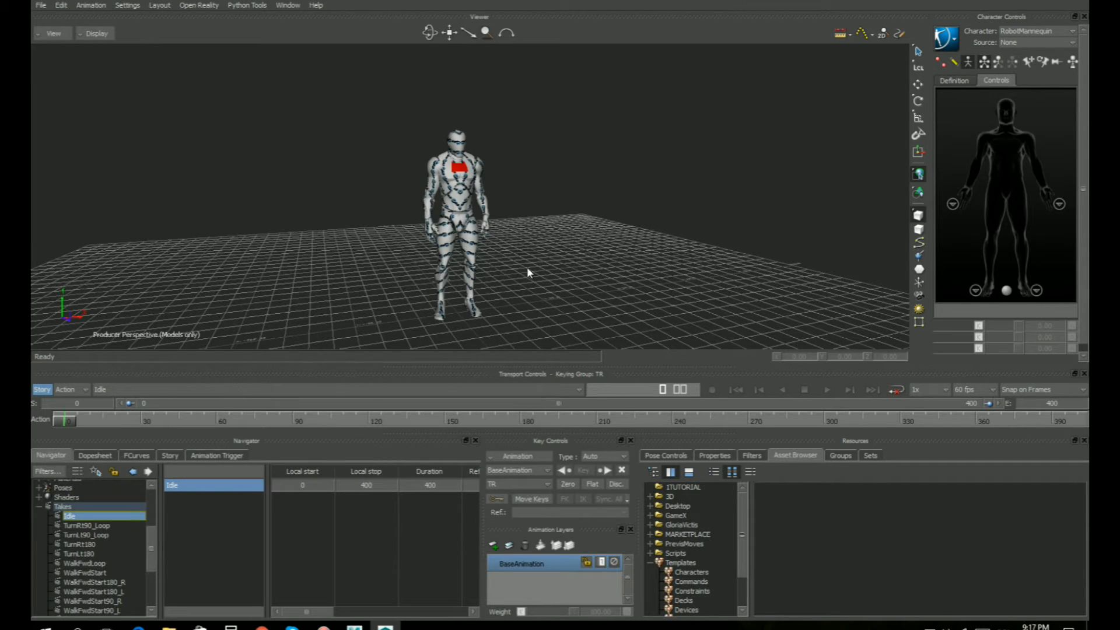
{"action": "mouse_move", "coordinate": [575, 257]}
{"action": "left_mouse_down", "text": "ctrl+shift"}
{"action": "mouse_move", "coordinate": [547, 256]}
{"action": "mouse_move", "coordinate": [573, 266]}
{"action": "mouse_move", "coordinate": [589, 235]}
{"action": "mouse_move", "coordinate": [577, 240]}
{"action": "left_mouse_up", "text": "ctrl+shift"}
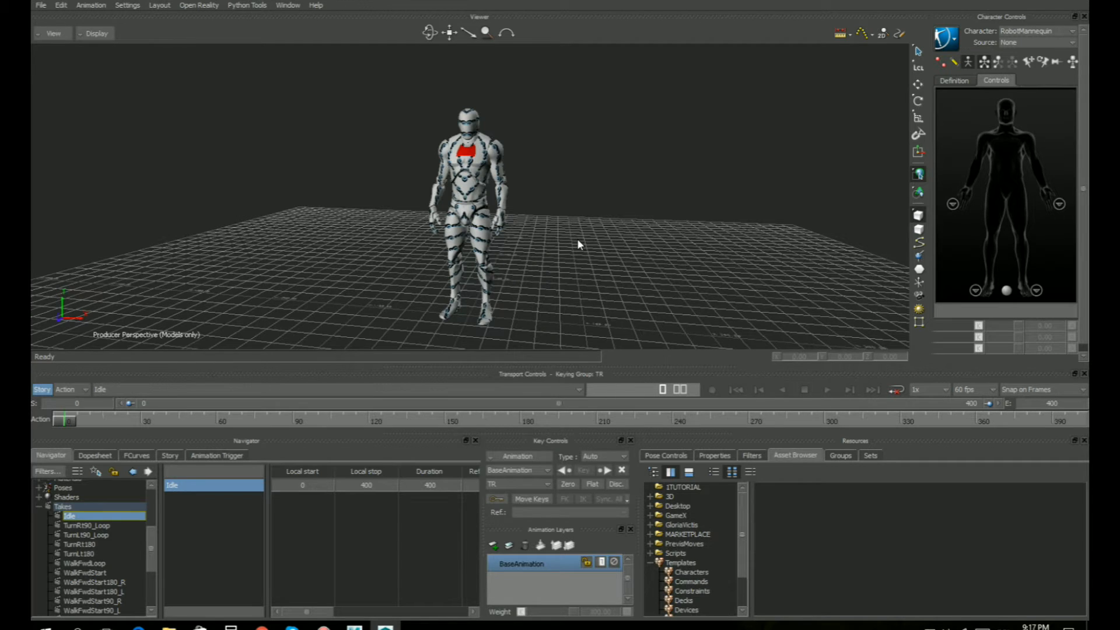
{"action": "left_click_drag", "start_coordinate": [575, 250], "coordinate": [601, 266], "text": "ctrl+shift"}
Play the Idle take on the robot mannequin, then return to its first frame
{"action": "left_click", "coordinate": [825, 390]}
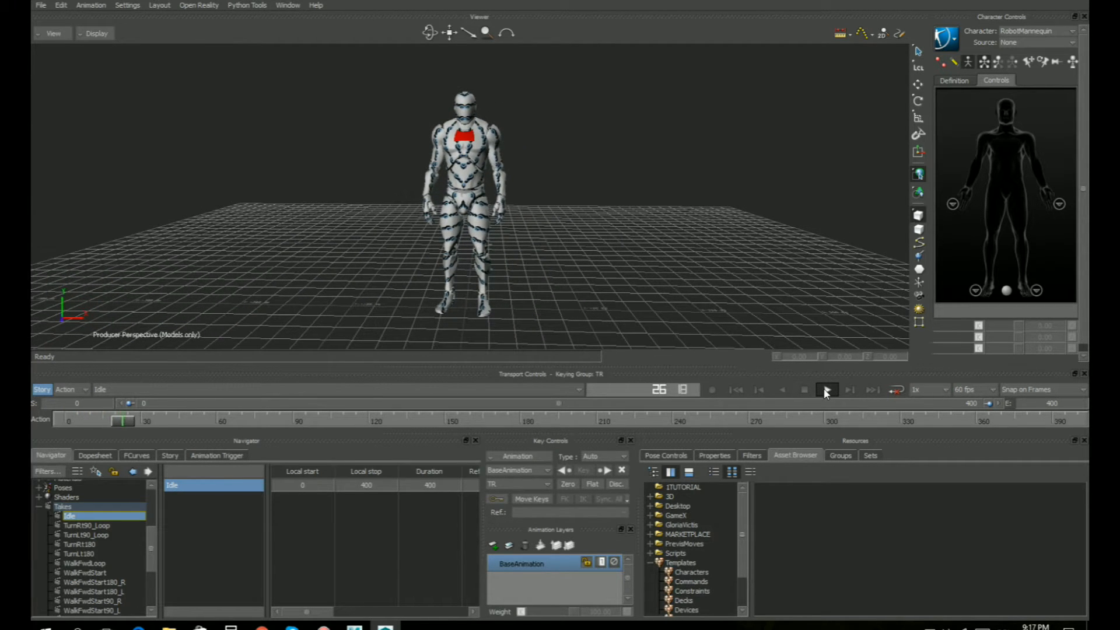
{"action": "left_click_drag", "start_coordinate": [505, 174], "coordinate": [504, 233], "text": "ctrl+shift"}
{"action": "left_click", "coordinate": [739, 389]}
{"action": "scroll", "coordinate": [574, 226], "scroll_direction": "up", "scroll_amount": 2}
{"action": "left_click_drag", "start_coordinate": [598, 227], "coordinate": [586, 231], "text": "ctrl+shift"}
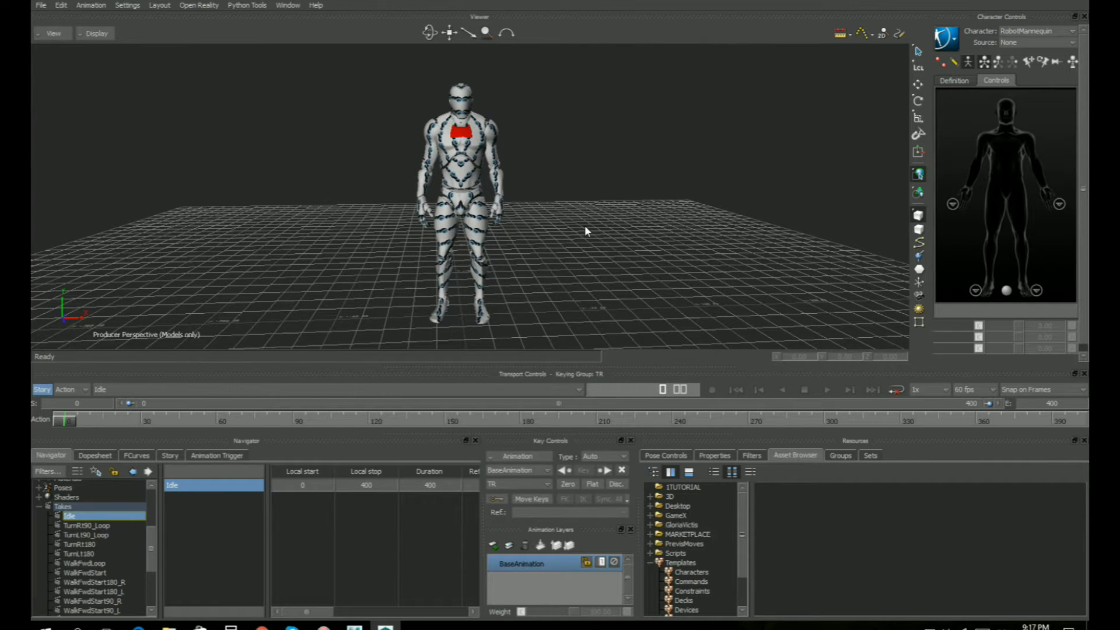
{"action": "left_click_drag", "start_coordinate": [584, 225], "coordinate": [618, 216], "text": "ctrl+shift"}
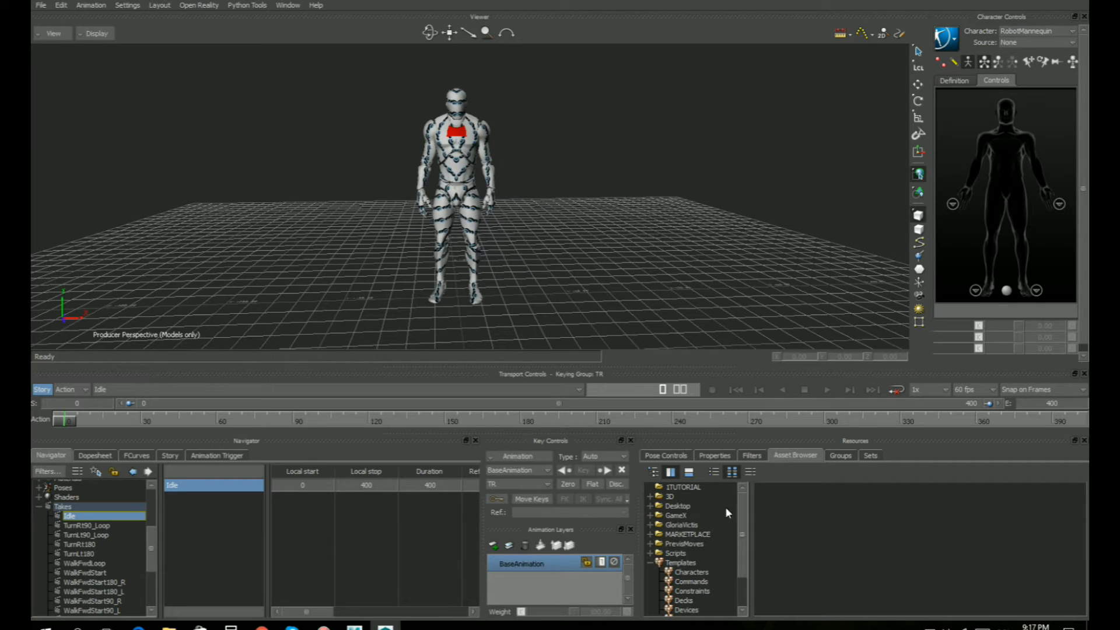
Show the assets of the 1TUTORIAL folder and expand the Scene hierarchy
{"action": "left_click", "coordinate": [684, 486]}
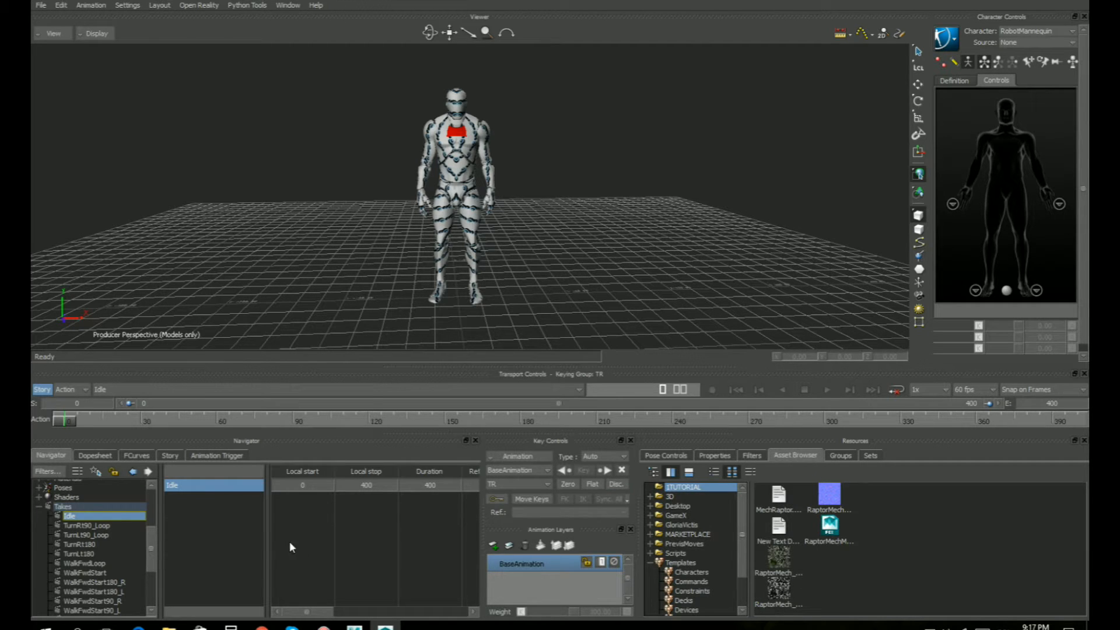
{"action": "left_click_drag", "start_coordinate": [149, 542], "coordinate": [149, 496]}
{"action": "left_click", "coordinate": [40, 485]}
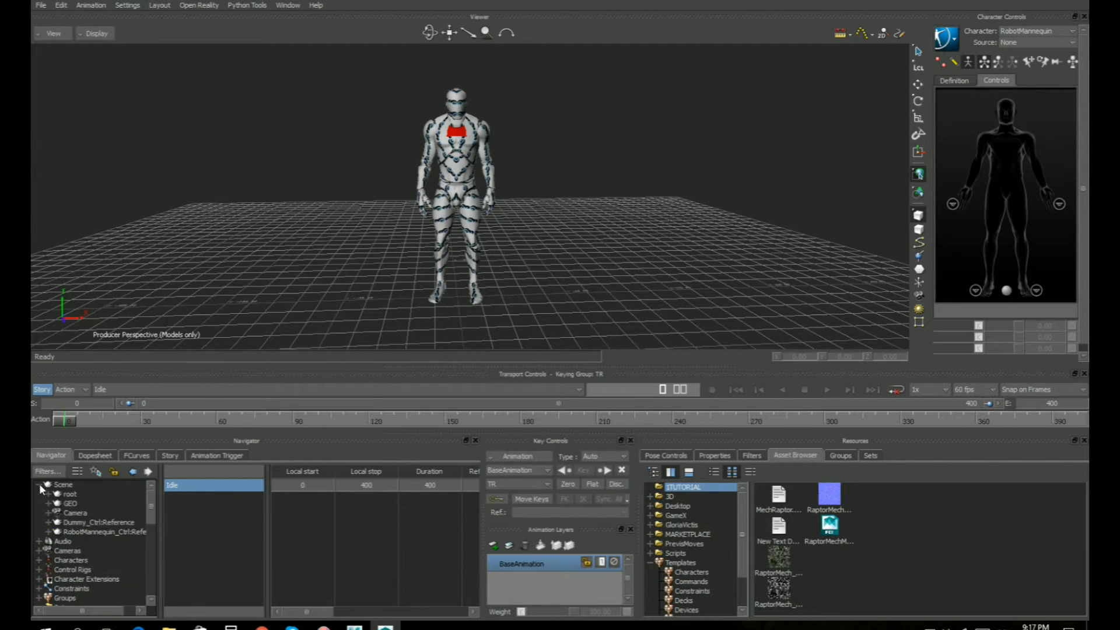
{"action": "scroll", "coordinate": [548, 211], "scroll_direction": "up", "scroll_amount": 2}
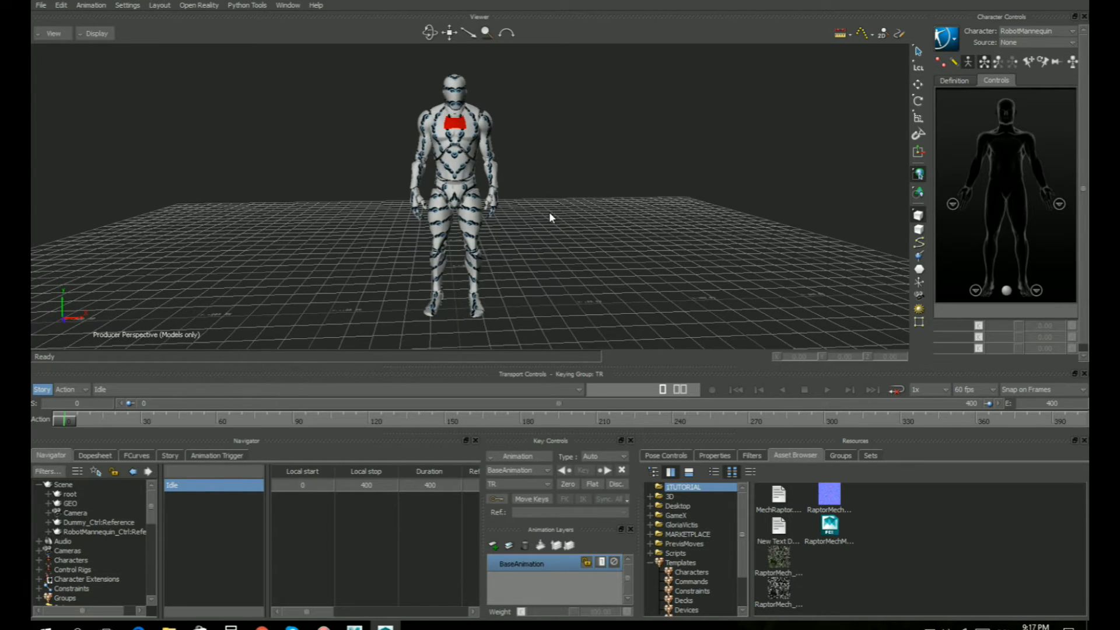
Add the namespace epic to the mannequin's root object, applying it to the whole branch
{"action": "left_click", "coordinate": [72, 496]}
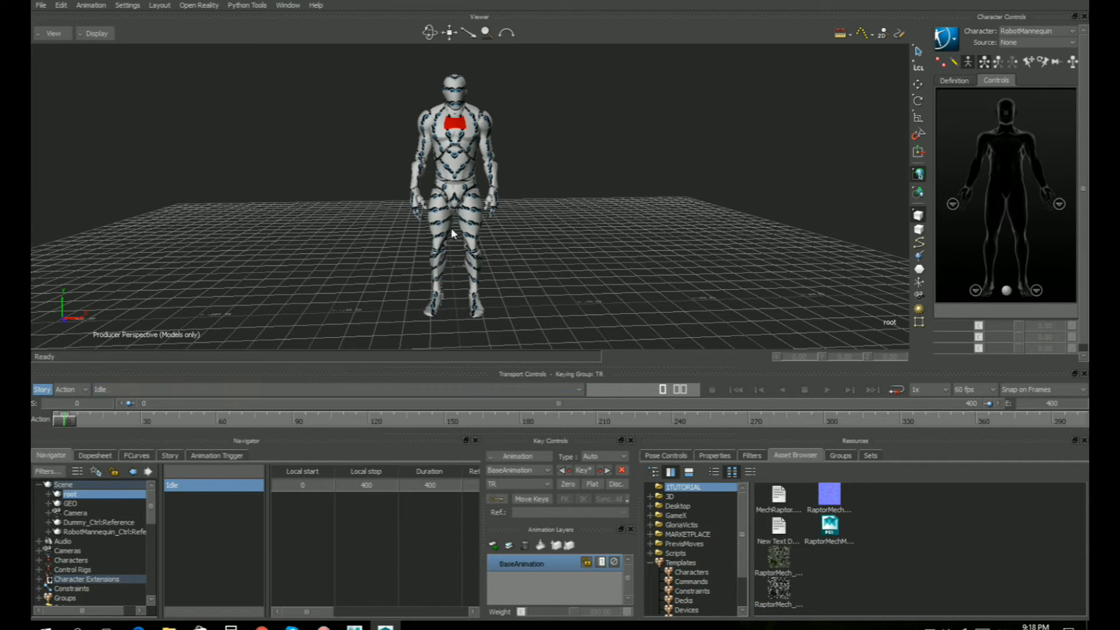
{"action": "left_click", "coordinate": [49, 495]}
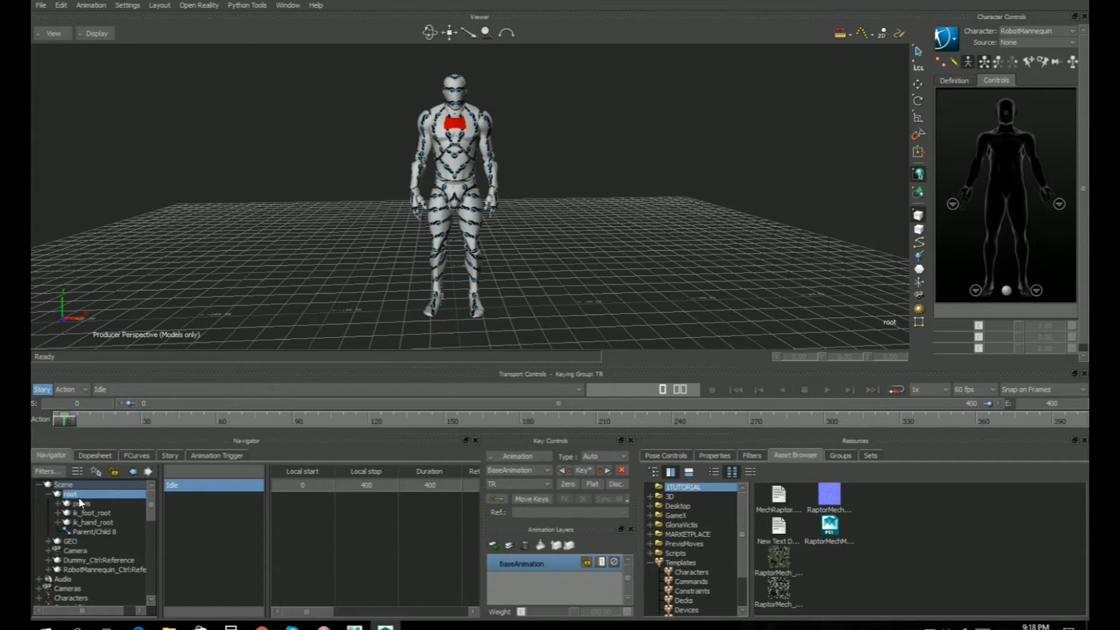
{"action": "left_click", "coordinate": [49, 495]}
{"action": "left_click", "coordinate": [71, 501]}
{"action": "left_click", "coordinate": [70, 495]}
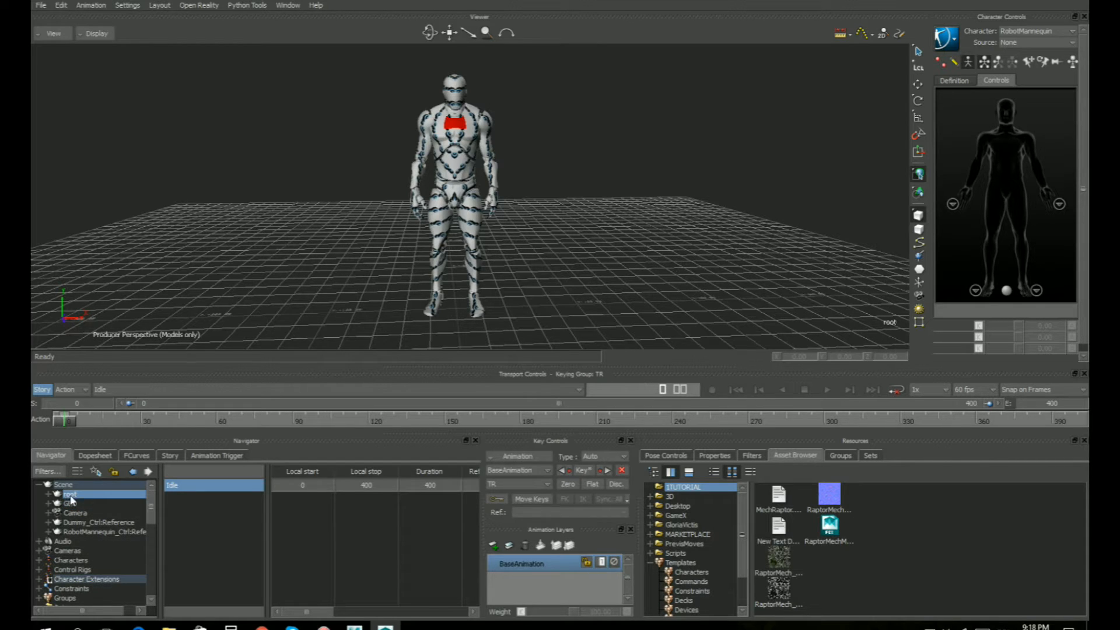
{"action": "right_click", "coordinate": [70, 497]}
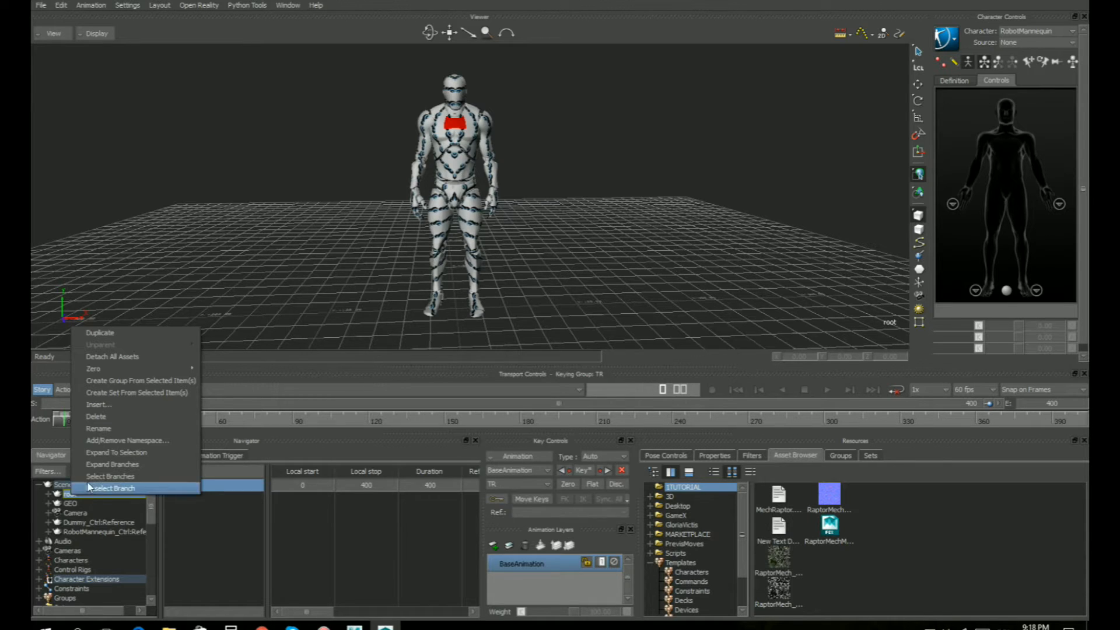
{"action": "left_click", "coordinate": [111, 442]}
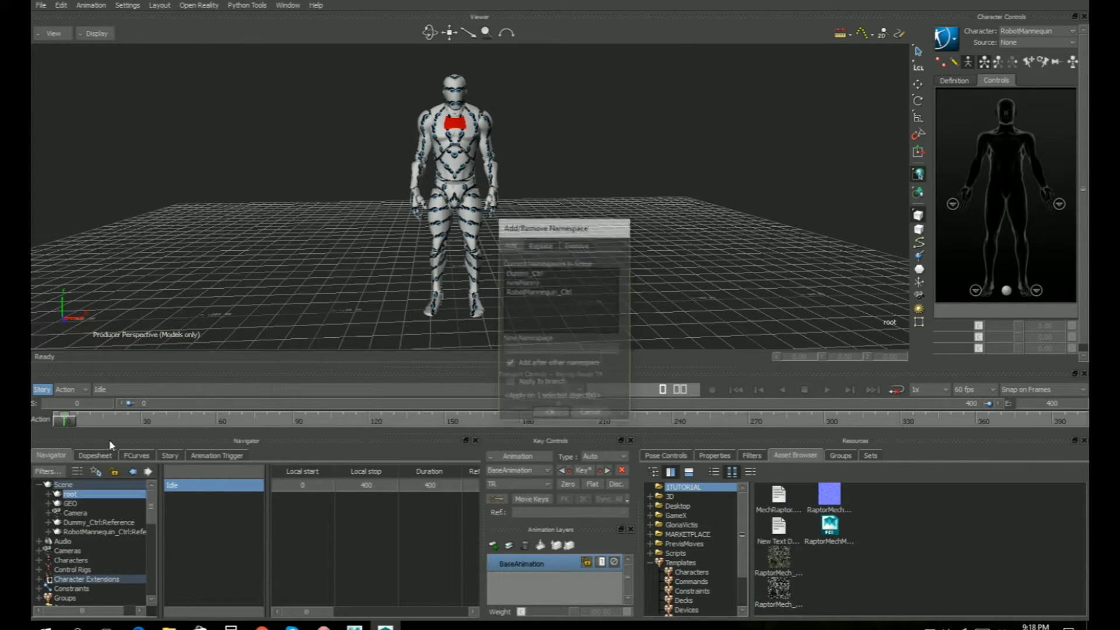
{"action": "left_click", "coordinate": [509, 382]}
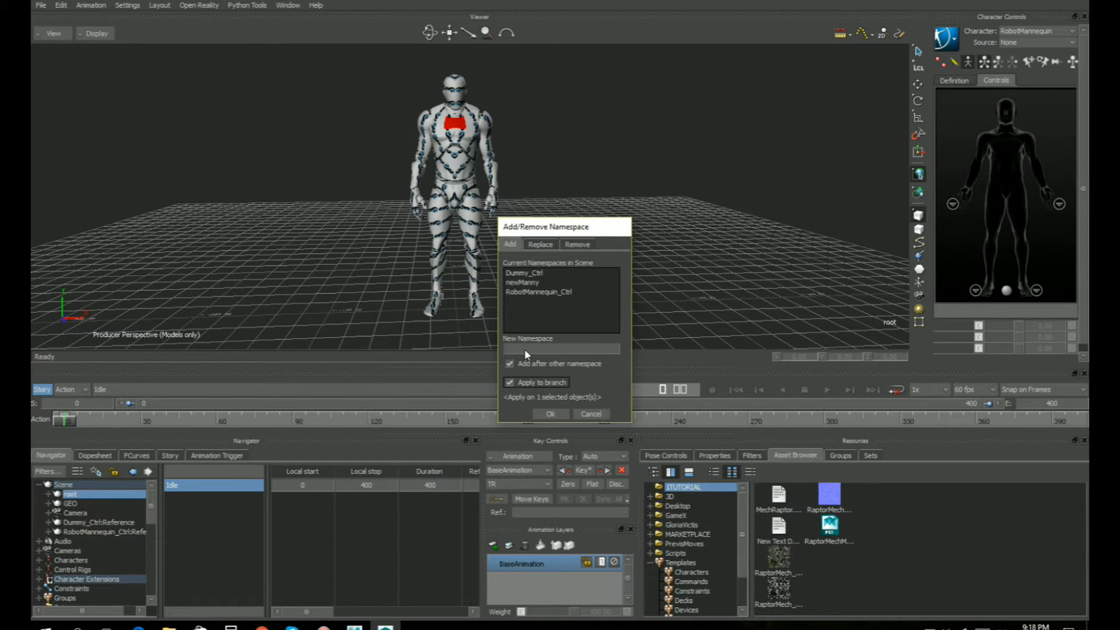
{"action": "left_click", "coordinate": [524, 348]}
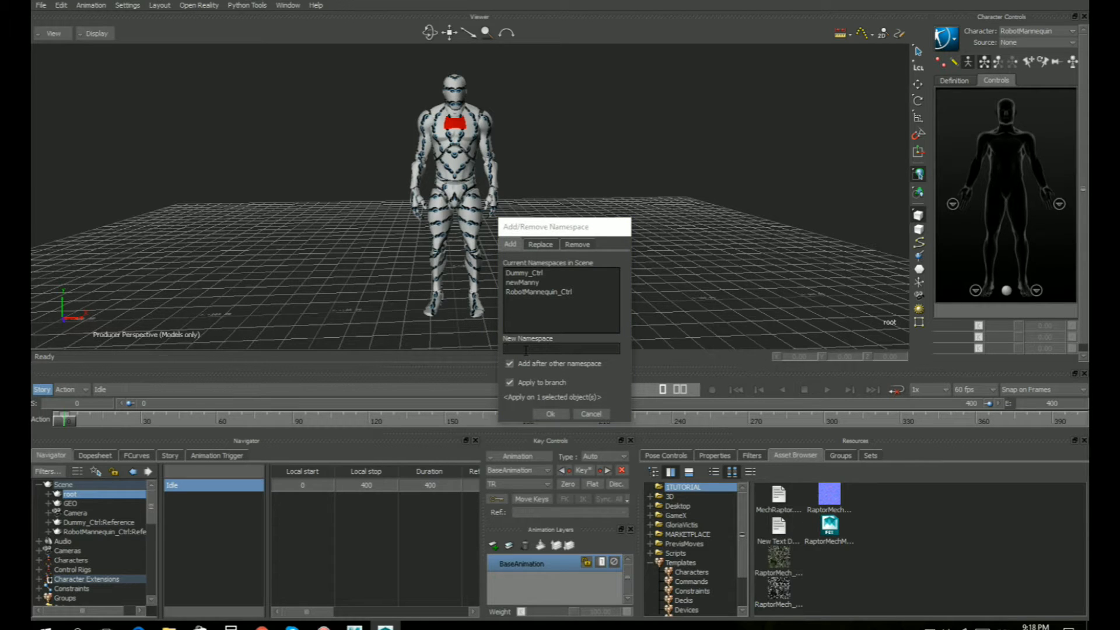
{"action": "type", "text": "epic"}
{"action": "left_click", "coordinate": [549, 413]}
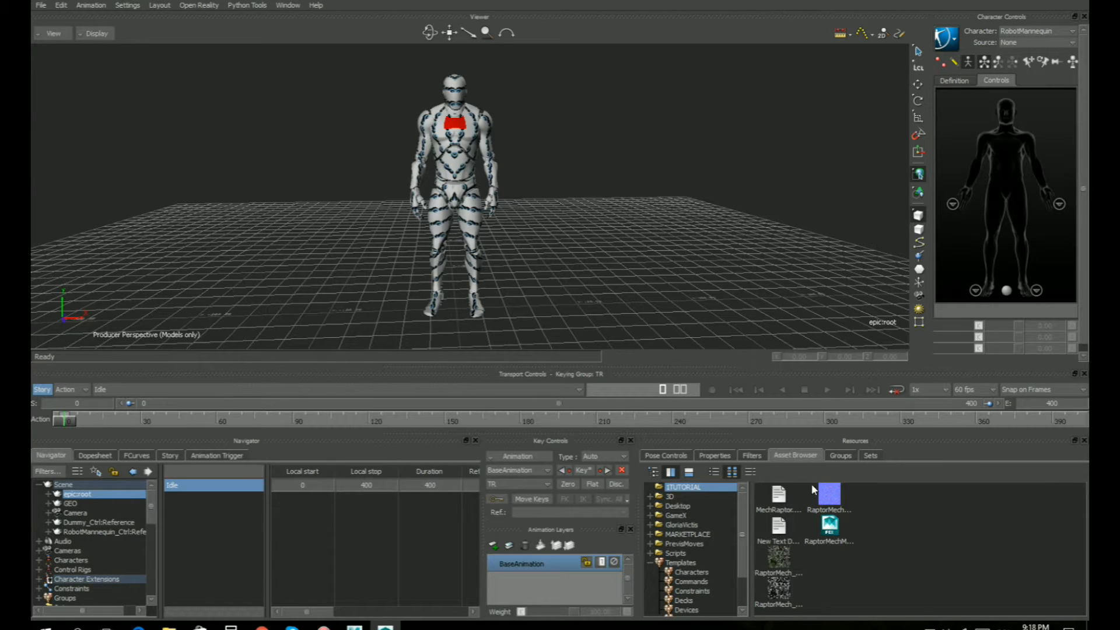
Show the 1TUTORIAL folder's assets as a list and refresh the directory
{"action": "left_click", "coordinate": [713, 472]}
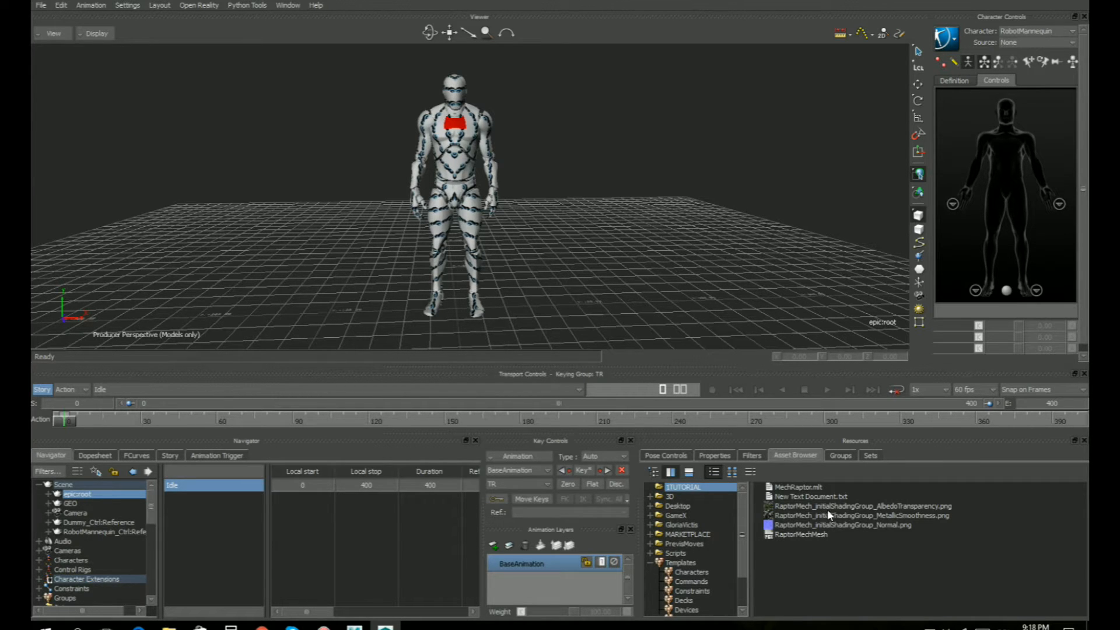
{"action": "right_click", "coordinate": [696, 491]}
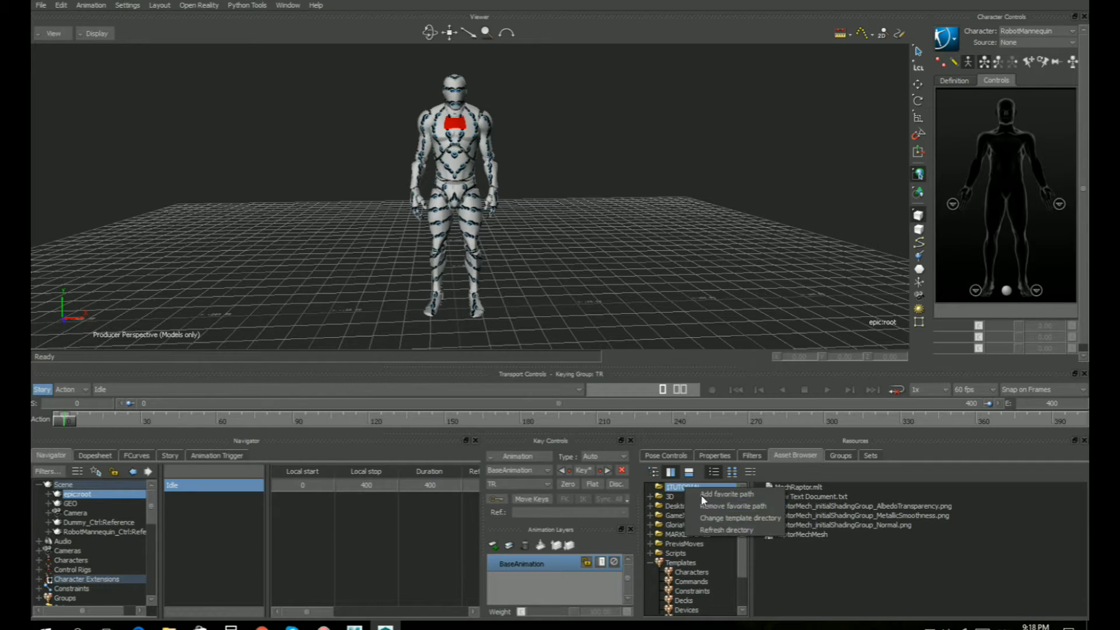
{"action": "left_click", "coordinate": [723, 529]}
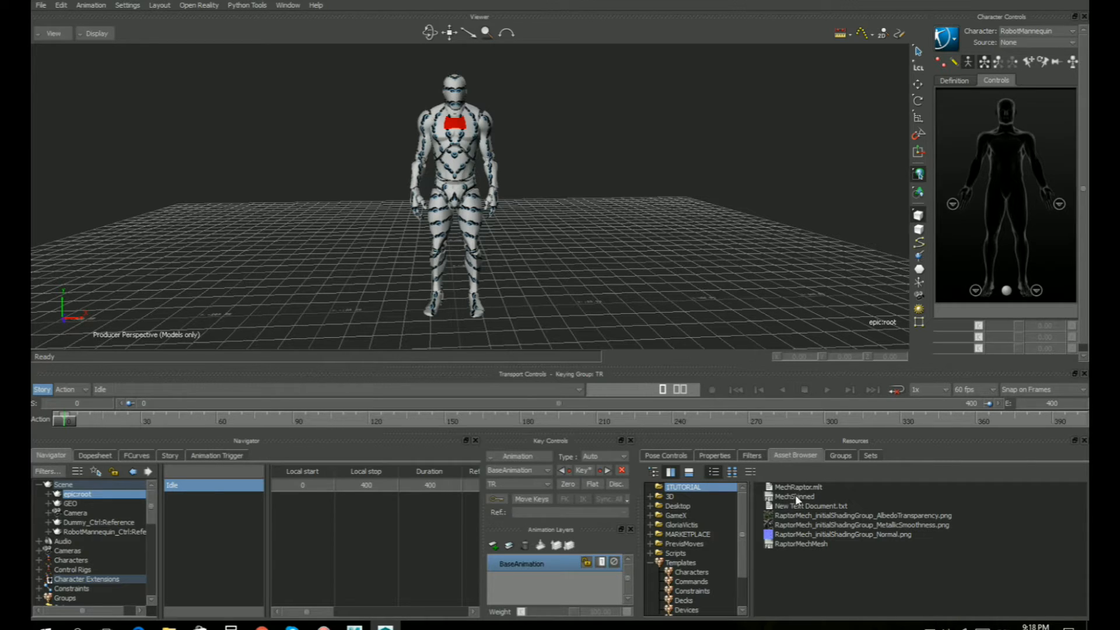
Merge the MechSkinned FBX into the mannequin scene with no animation and bring the whole mech into view
{"action": "left_click_drag", "start_coordinate": [803, 500], "coordinate": [616, 256]}
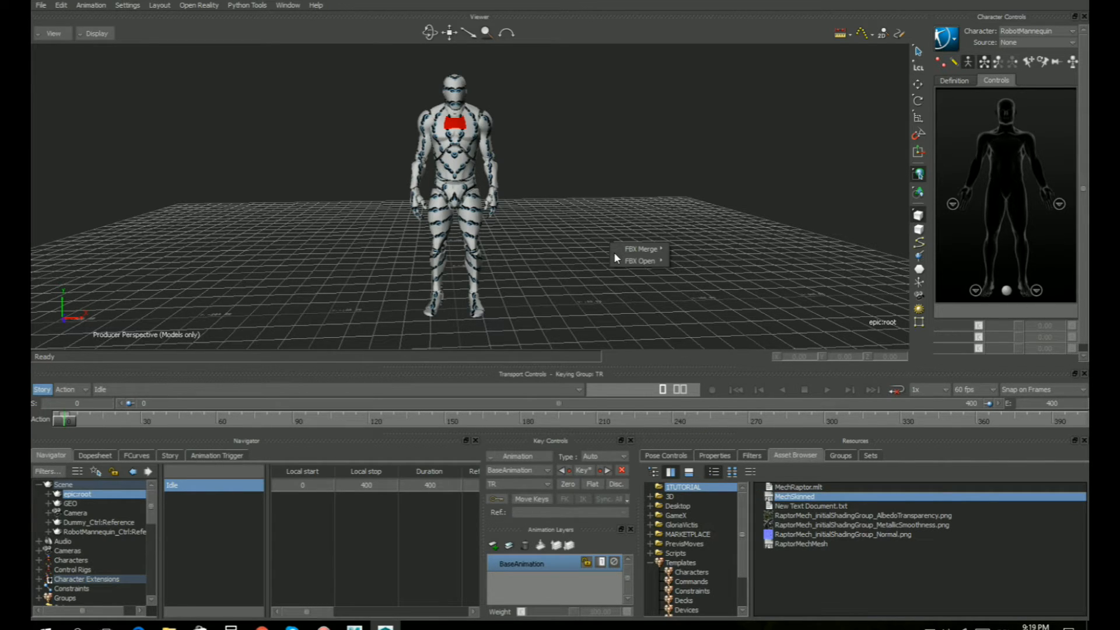
{"action": "mouse_move", "coordinate": [646, 251]}
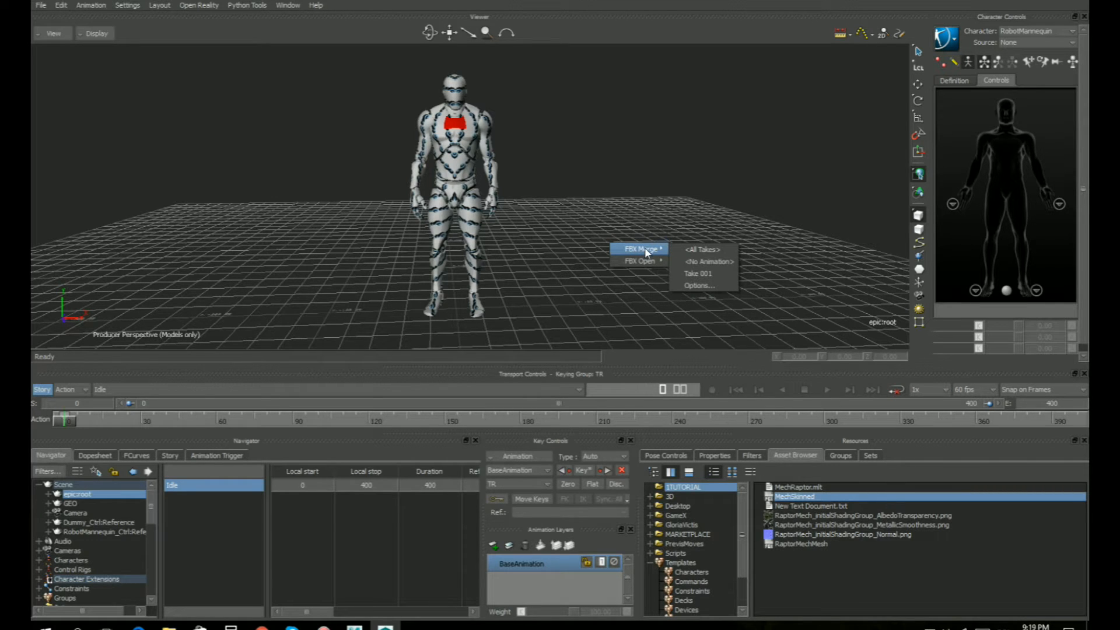
{"action": "left_click", "coordinate": [707, 262]}
{"action": "scroll", "coordinate": [572, 167], "scroll_direction": "down", "scroll_amount": 10}
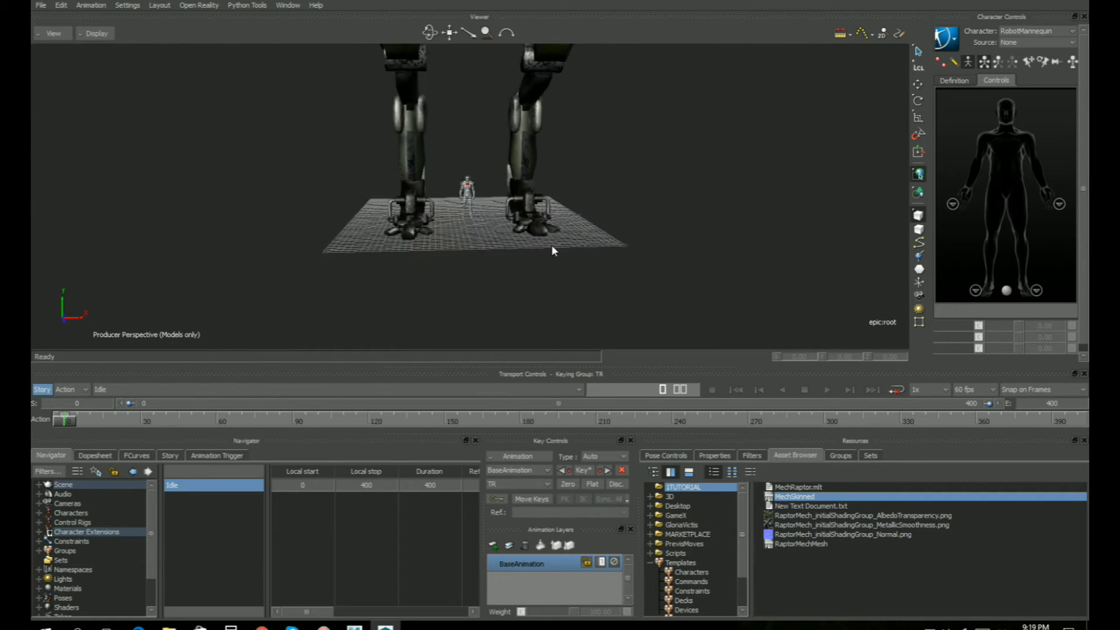
{"action": "left_click_drag", "start_coordinate": [580, 163], "coordinate": [535, 292], "text": "shift"}
{"action": "left_click_drag", "start_coordinate": [468, 267], "coordinate": [603, 253], "text": "ctrl+shift"}
{"action": "mouse_move", "coordinate": [607, 262]}
{"action": "left_mouse_down", "text": "ctrl"}
{"action": "mouse_move", "coordinate": [604, 276]}
{"action": "mouse_move", "coordinate": [607, 268]}
{"action": "left_mouse_up", "text": "ctrl"}
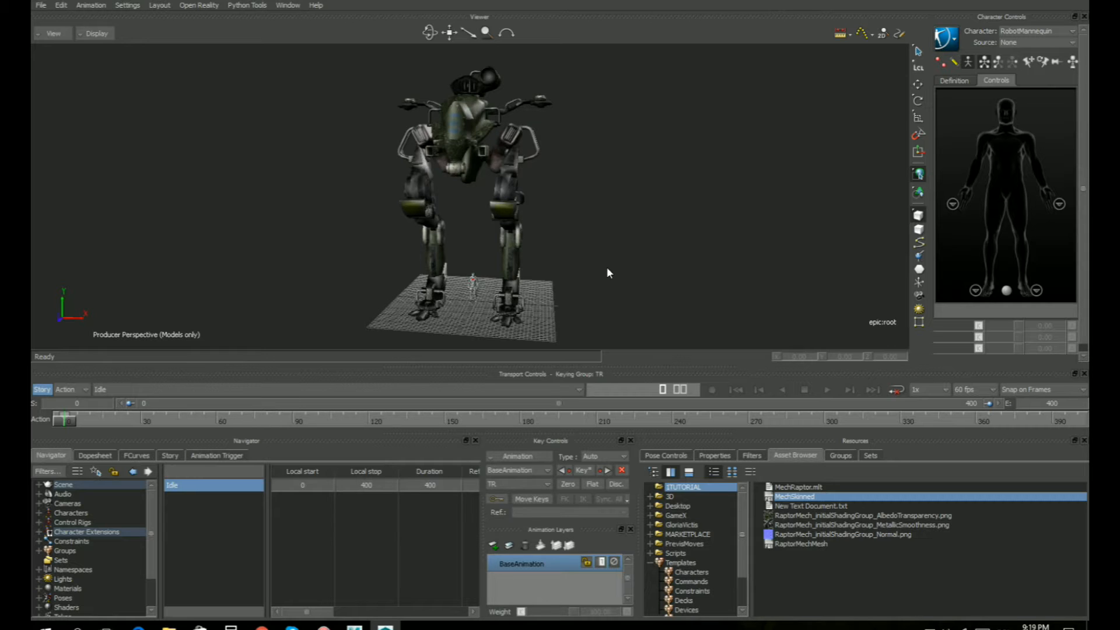
Switch the viewer to X-Ray display and examine the mech's skeleton from several angles
{"action": "key", "text": "ctrl+a"}
{"action": "left_click_drag", "start_coordinate": [650, 247], "coordinate": [619, 233], "text": "ctrl"}
{"action": "left_click_drag", "start_coordinate": [600, 284], "coordinate": [647, 234], "text": "ctrl"}
{"action": "left_click_drag", "start_coordinate": [592, 165], "coordinate": [622, 176], "text": "ctrl+shift"}
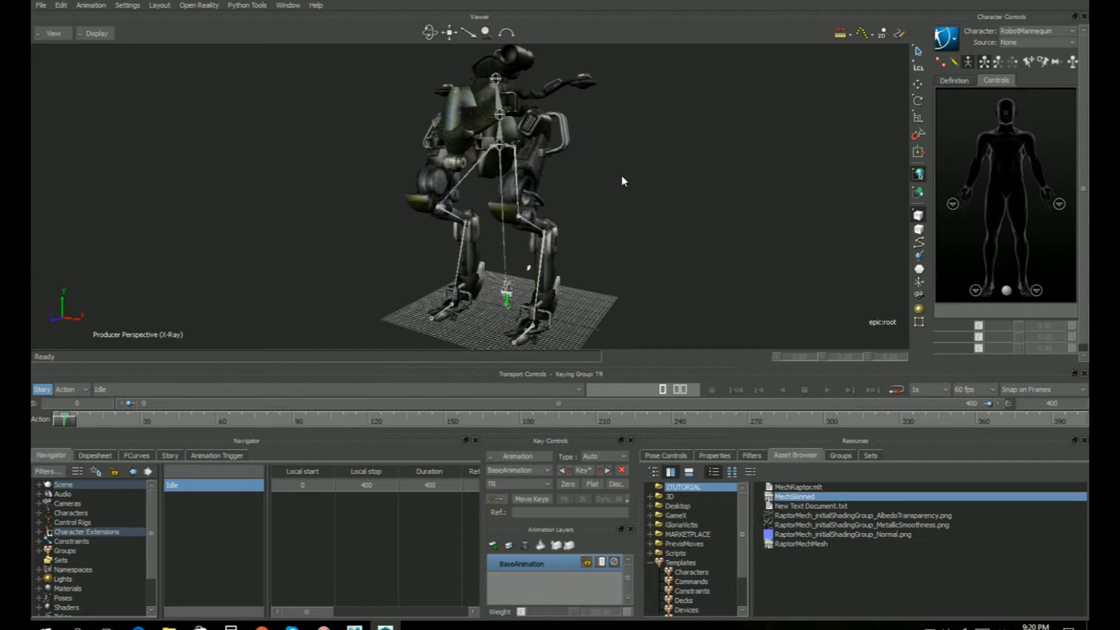
{"action": "left_click_drag", "start_coordinate": [621, 176], "coordinate": [598, 188], "text": "ctrl+shift"}
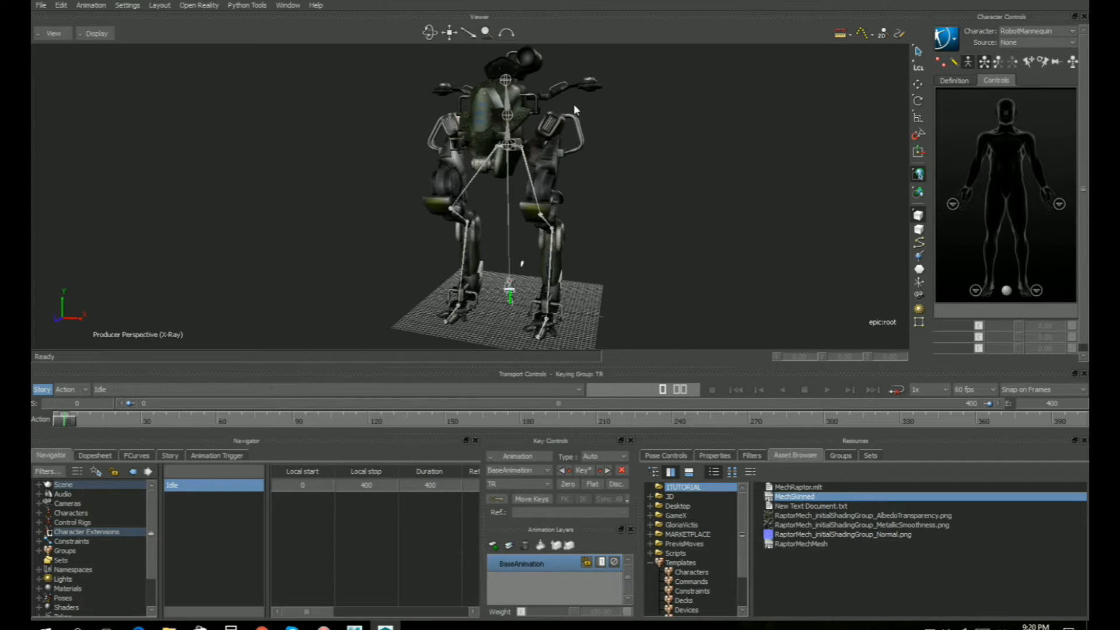
{"action": "left_click_drag", "start_coordinate": [633, 139], "coordinate": [541, 191], "text": "ctrl+shift"}
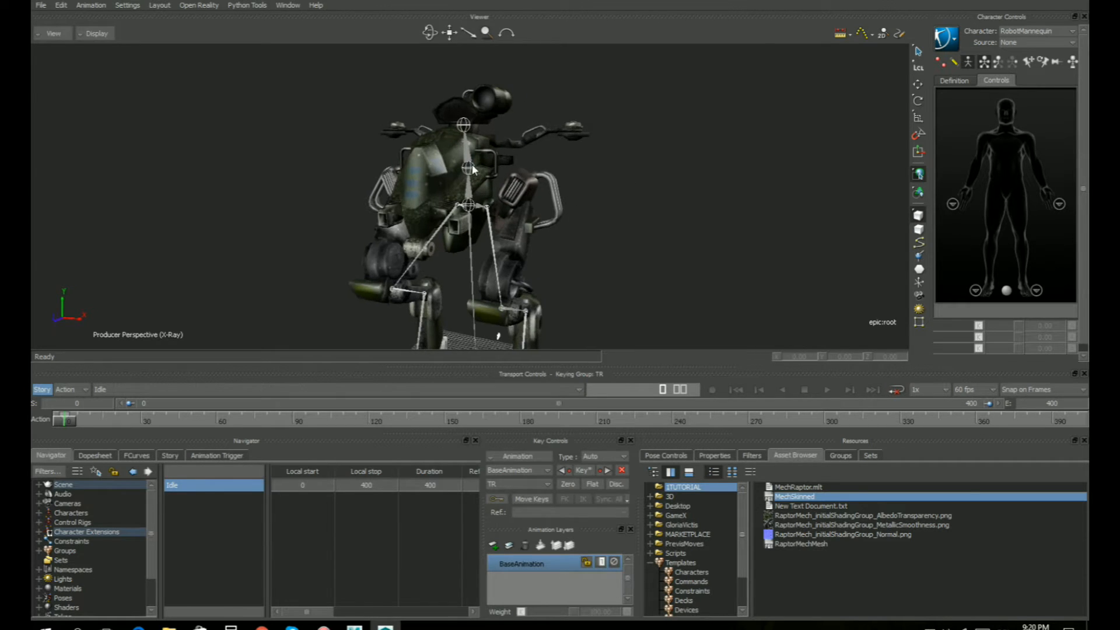
{"action": "mouse_move", "coordinate": [635, 265]}
{"action": "left_mouse_down", "text": "ctrl"}
{"action": "mouse_move", "coordinate": [628, 242]}
{"action": "mouse_move", "coordinate": [610, 252]}
{"action": "mouse_move", "coordinate": [622, 260]}
{"action": "left_mouse_up", "text": "ctrl"}
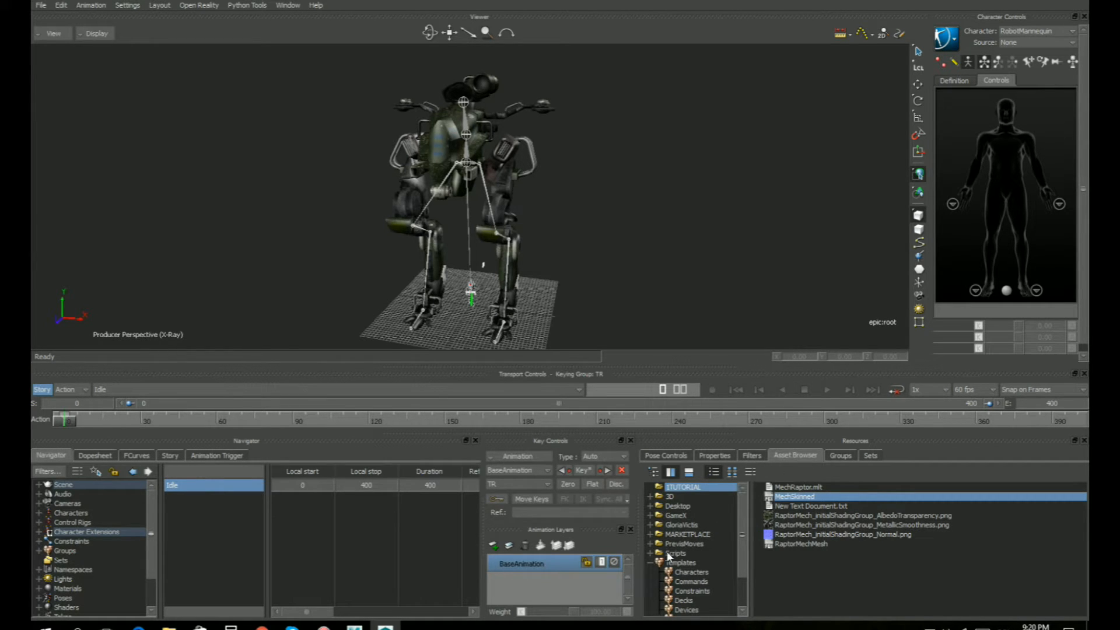
Add a Skeleton node from the Elements templates beside the mech, at about X 562, Y 242, Z -223
{"action": "left_click", "coordinate": [683, 562]}
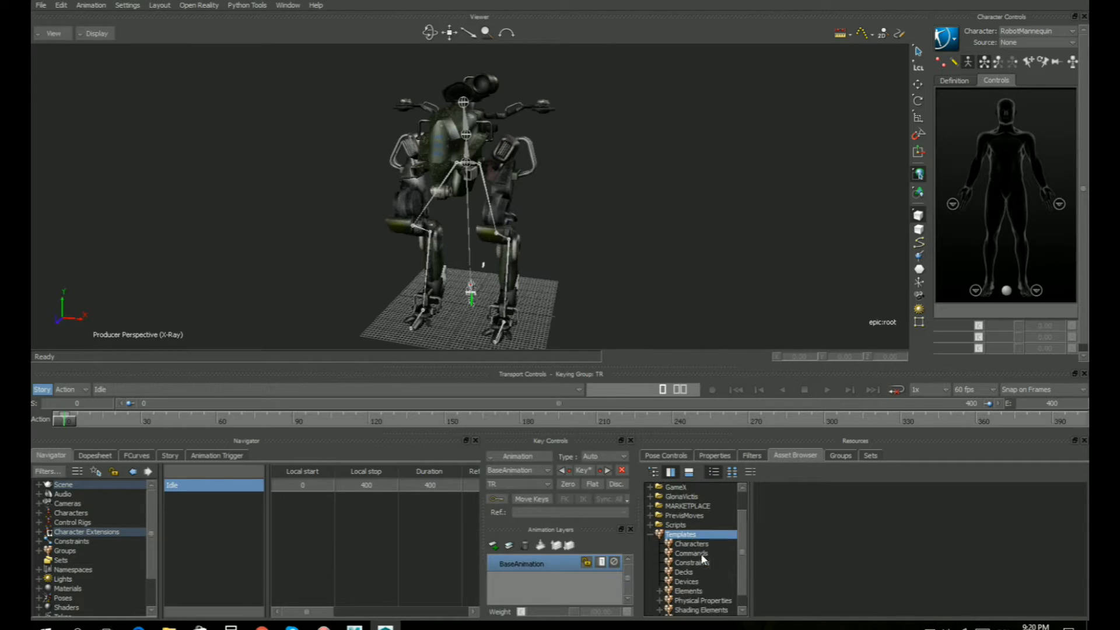
{"action": "scroll", "coordinate": [700, 566], "scroll_direction": "down", "scroll_amount": 2}
{"action": "left_click", "coordinate": [688, 574]}
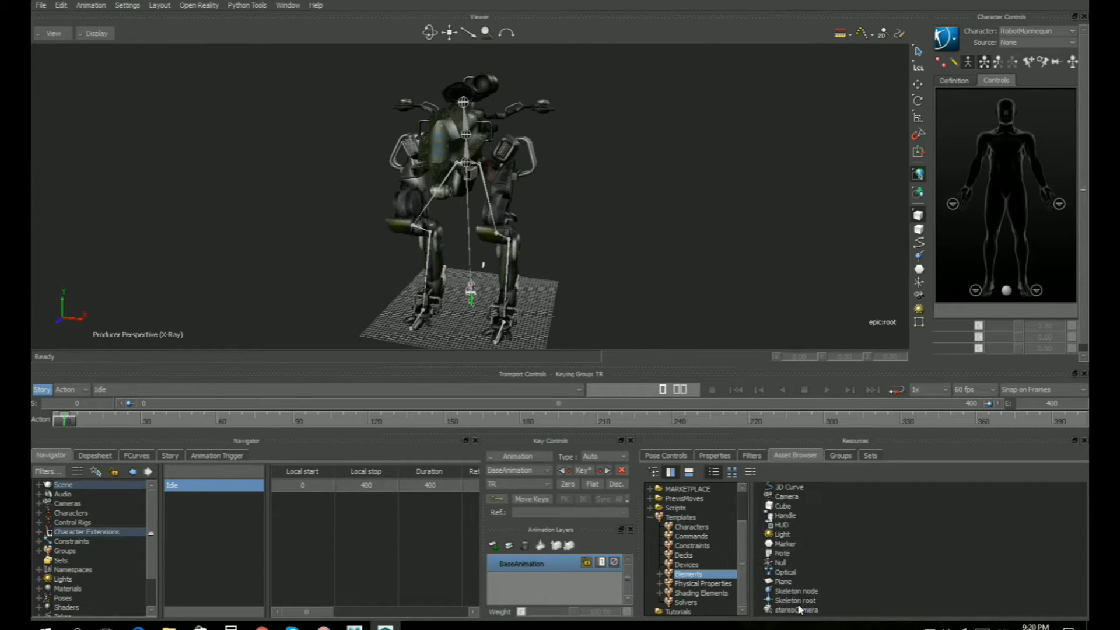
{"action": "left_click_drag", "start_coordinate": [796, 590], "coordinate": [568, 270]}
{"action": "key", "text": "t"}
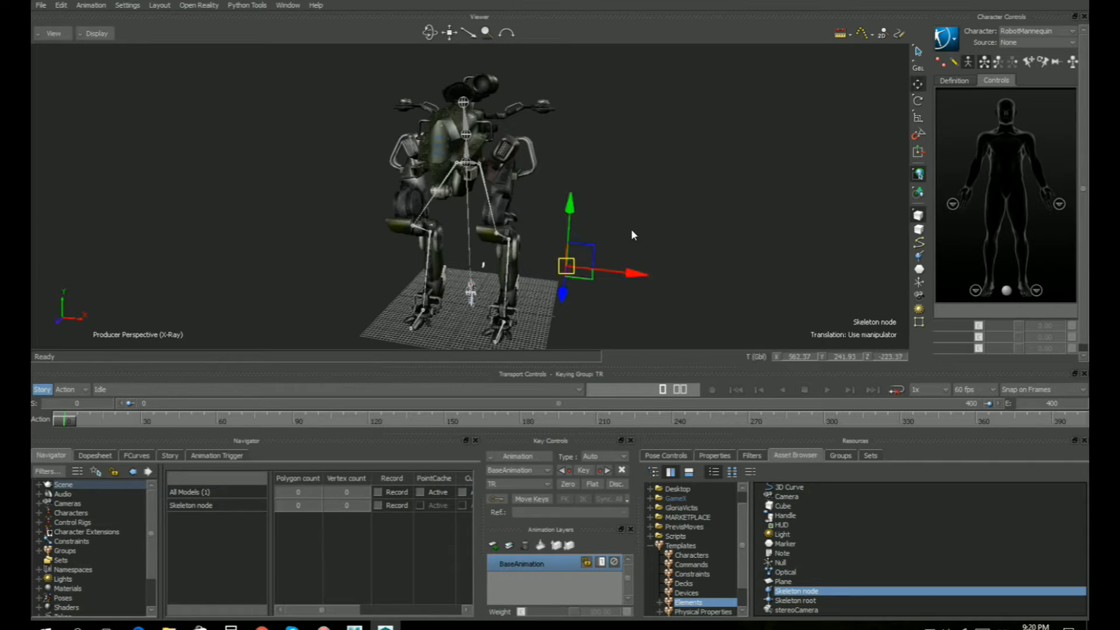
{"action": "left_click_drag", "start_coordinate": [638, 191], "coordinate": [632, 151], "text": "ctrl+shift"}
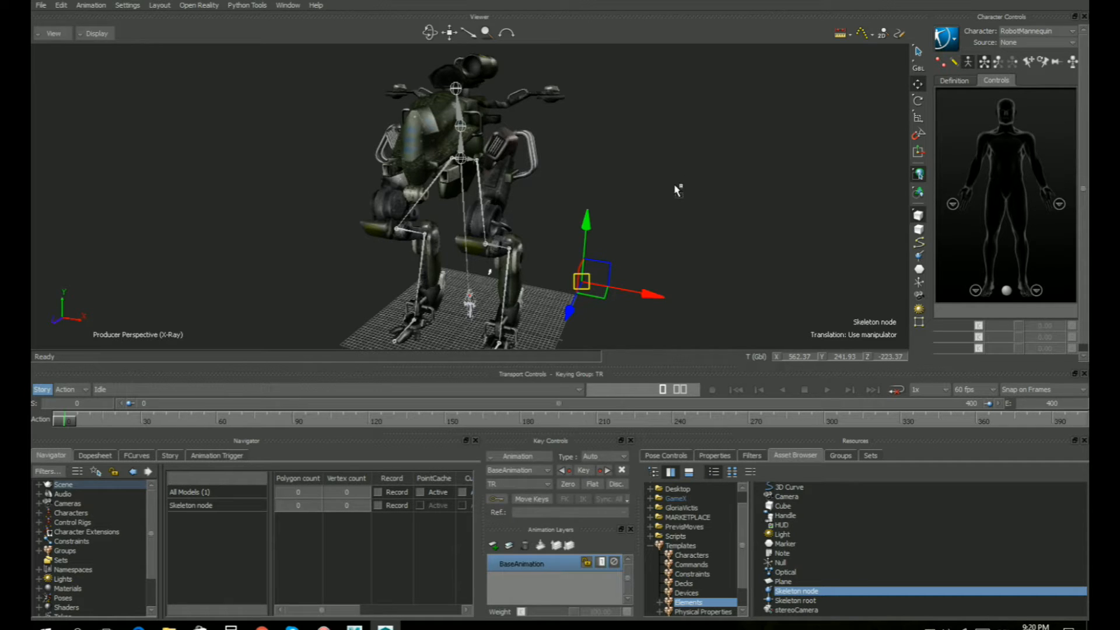
Parent the new skeleton node to the mech's Spine joint
{"action": "left_click", "coordinate": [492, 137], "text": "shift"}
{"action": "left_click", "coordinate": [459, 121]}
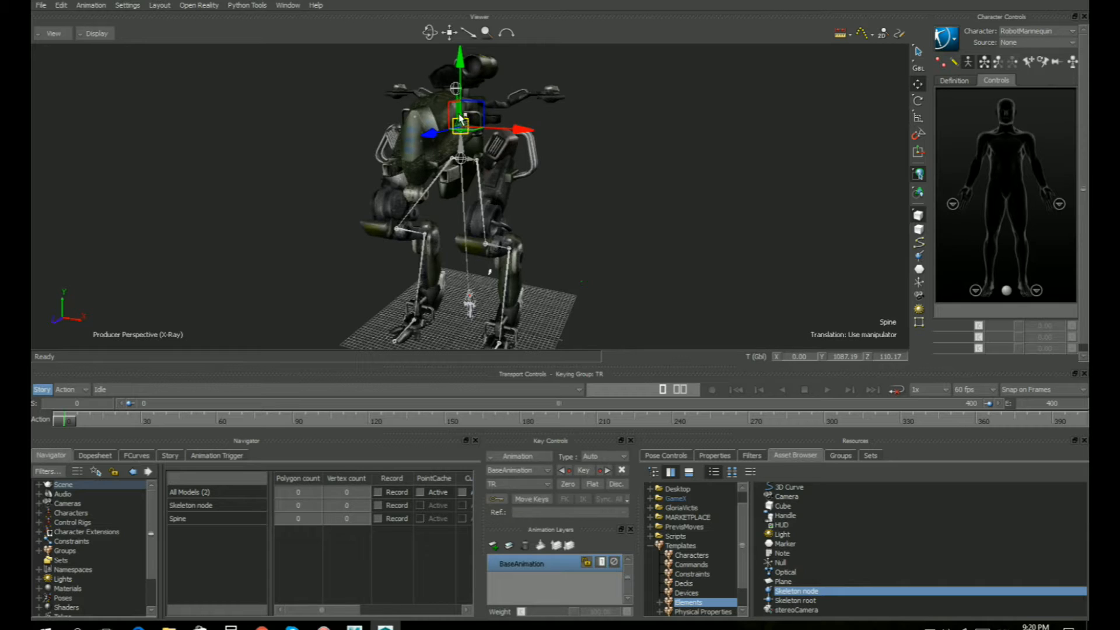
{"action": "left_click", "coordinate": [460, 115], "text": "ctrl"}
{"action": "right_click", "coordinate": [457, 99]}
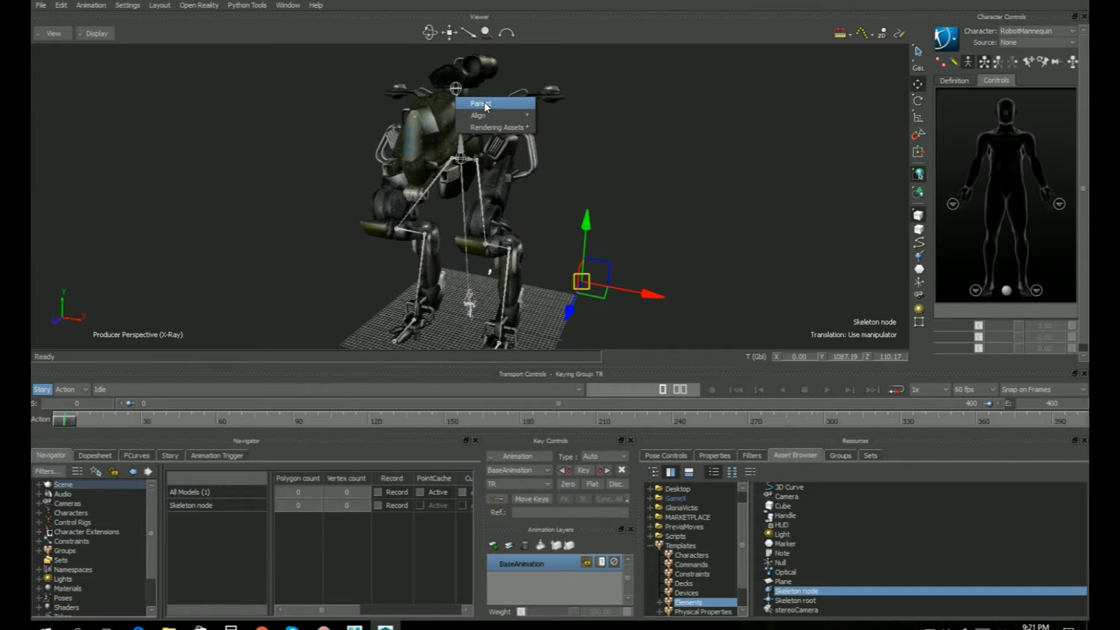
{"action": "left_click", "coordinate": [486, 104]}
Move the skeleton node to shoulder height beside the spine, at about X 413, Y 1088, Z 92
{"action": "left_click_drag", "start_coordinate": [678, 221], "coordinate": [610, 209], "text": "ctrl+shift"}
{"action": "scroll", "coordinate": [609, 209], "scroll_direction": "down", "scroll_amount": 2}
{"action": "left_click_drag", "start_coordinate": [497, 266], "coordinate": [545, 118]}
{"action": "left_click_drag", "start_coordinate": [604, 142], "coordinate": [643, 177], "text": "shift"}
{"action": "left_click_drag", "start_coordinate": [552, 130], "coordinate": [554, 115]}
{"action": "mouse_move", "coordinate": [618, 167]}
{"action": "left_mouse_down", "text": "shift"}
{"action": "mouse_move", "coordinate": [579, 203]}
{"action": "mouse_move", "coordinate": [624, 170]}
{"action": "left_mouse_up", "text": "shift"}
{"action": "mouse_move", "coordinate": [624, 170]}
{"action": "left_mouse_down", "text": "ctrl+shift"}
{"action": "mouse_move", "coordinate": [617, 138]}
{"action": "mouse_move", "coordinate": [618, 154]}
{"action": "left_mouse_up", "text": "ctrl+shift"}
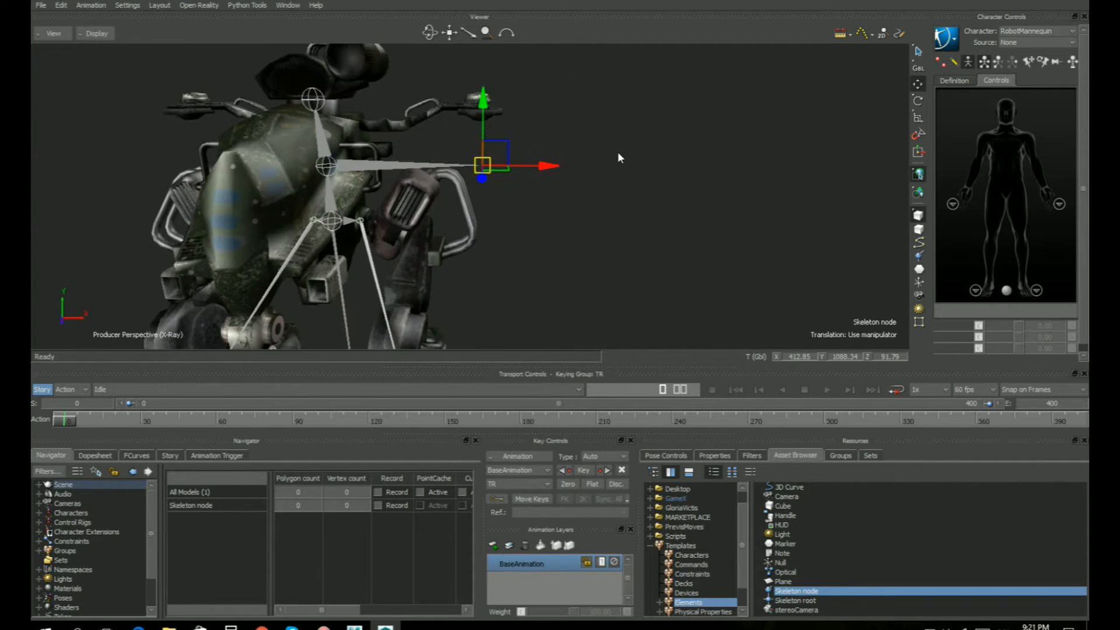
Set the skeleton node's size to 587 in its Skeleton Node Settings
{"action": "left_click", "coordinate": [709, 452]}
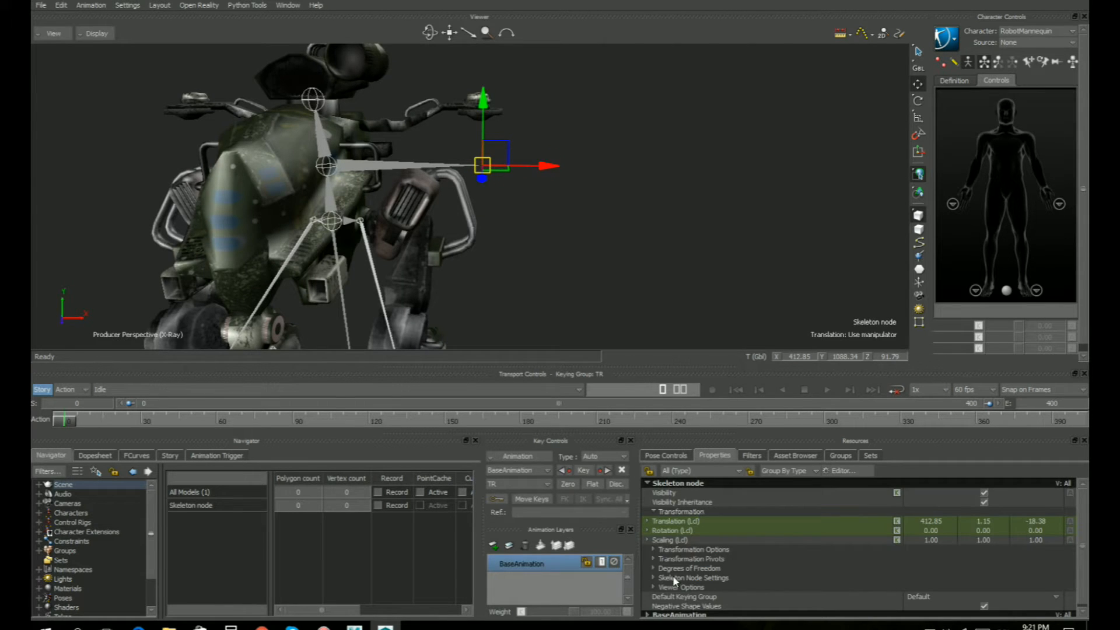
{"action": "left_click", "coordinate": [651, 577]}
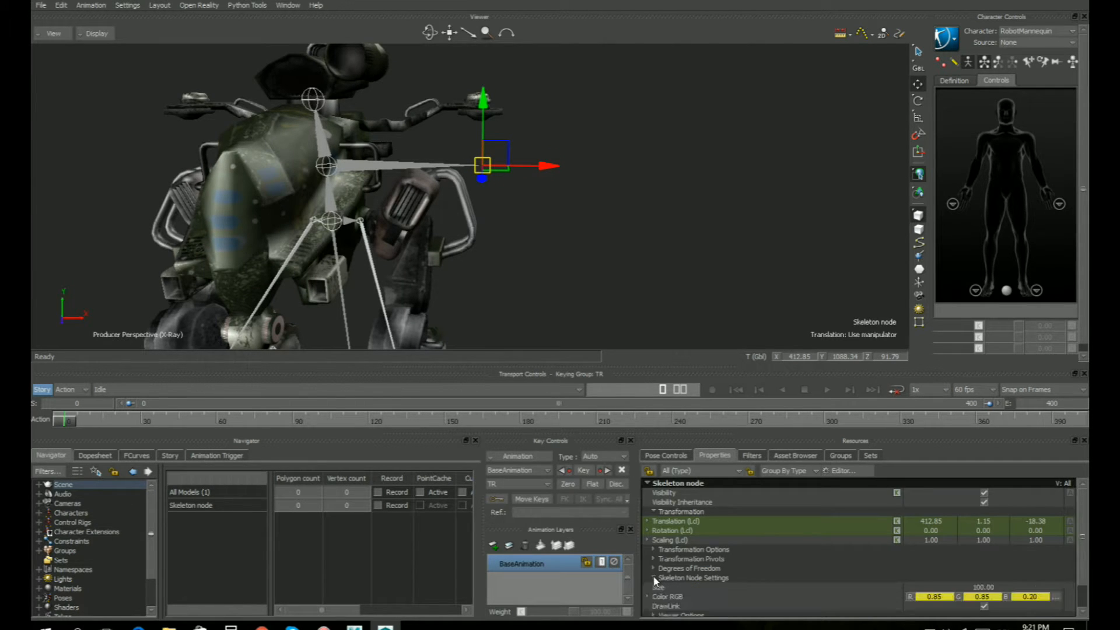
{"action": "scroll", "coordinate": [681, 560], "scroll_direction": "down", "scroll_amount": 3}
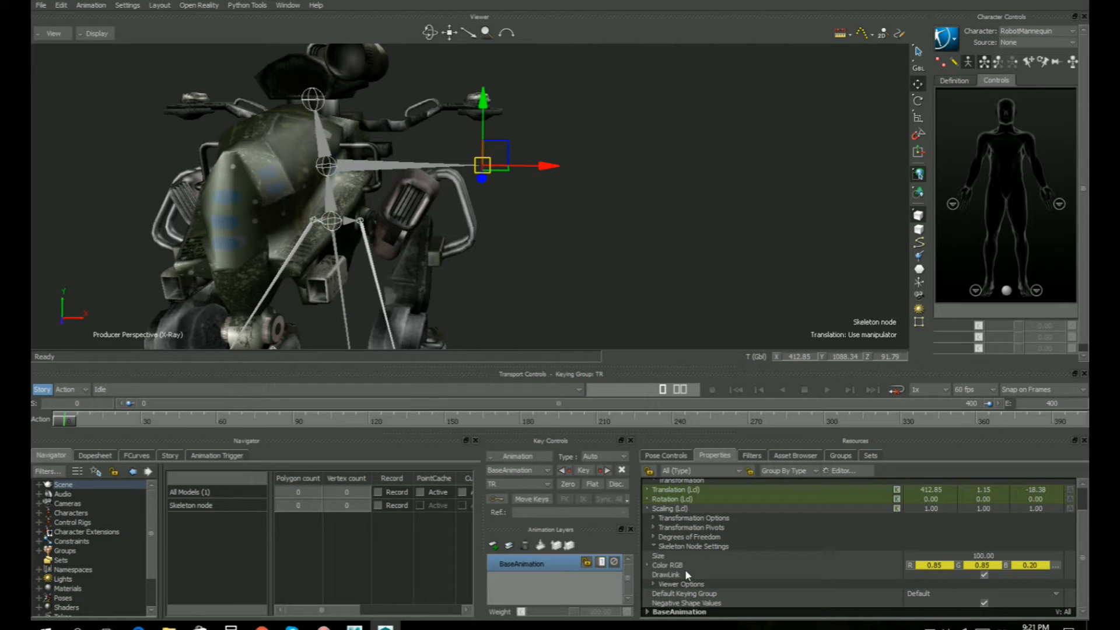
{"action": "left_click_drag", "start_coordinate": [929, 555], "coordinate": [1021, 556]}
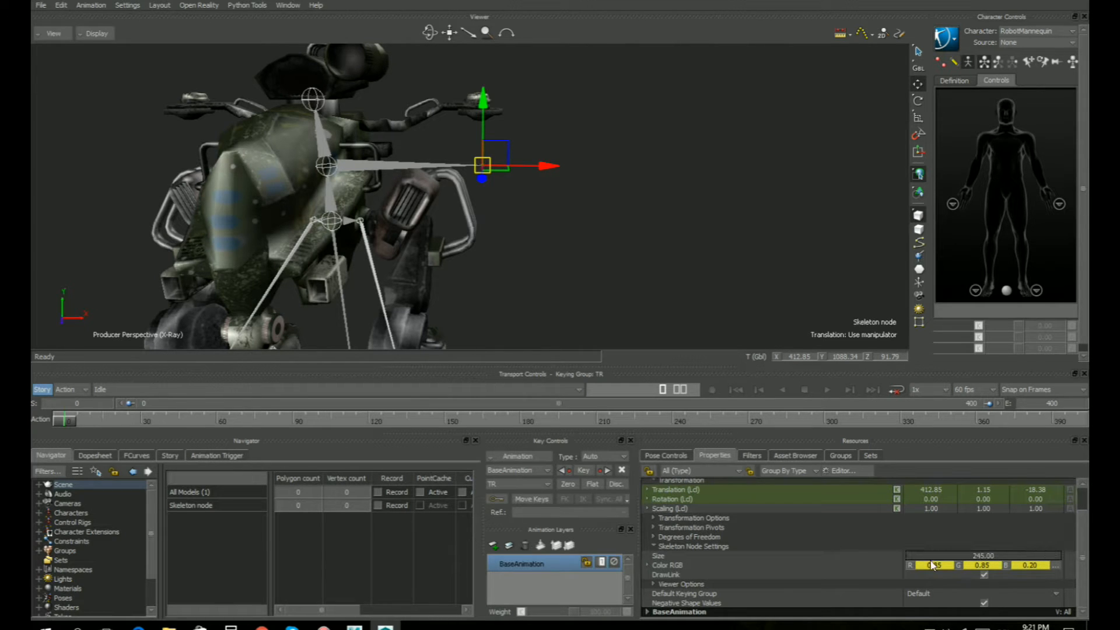
{"action": "left_click_drag", "start_coordinate": [926, 555], "coordinate": [1015, 552]}
{"action": "left_click_drag", "start_coordinate": [603, 192], "coordinate": [588, 228], "text": "ctrl+shift"}
{"action": "left_click", "coordinate": [589, 227]}
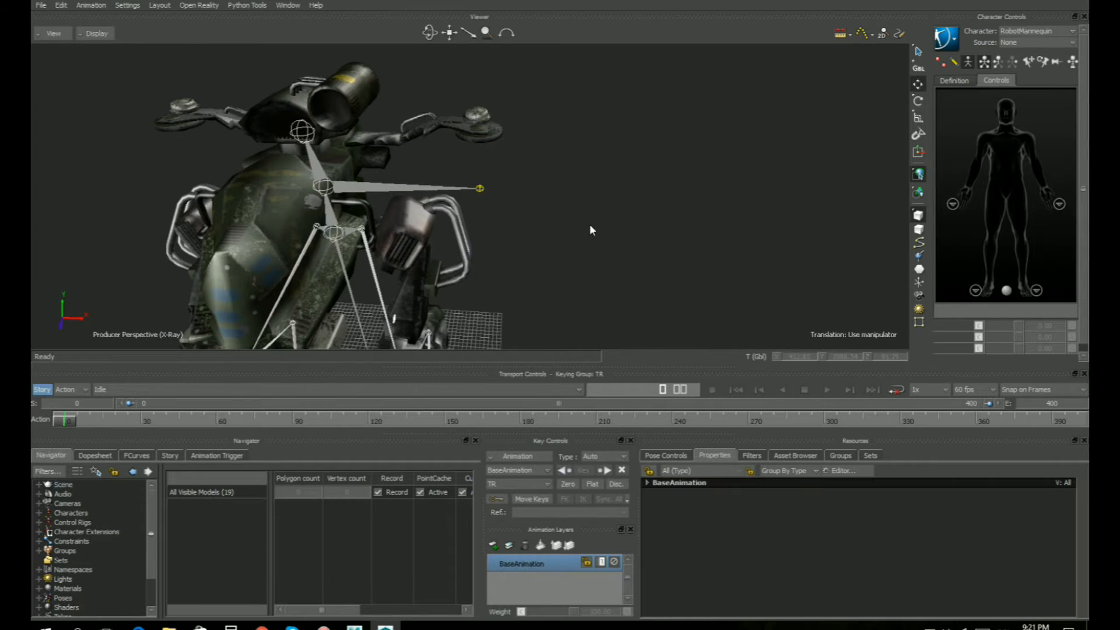
Duplicate the shoulder node twice outward along X, placing the copies at about X 604 and X 788
{"action": "left_click", "coordinate": [479, 186]}
{"action": "left_click_drag", "start_coordinate": [561, 259], "coordinate": [555, 209], "text": "ctrl+shift"}
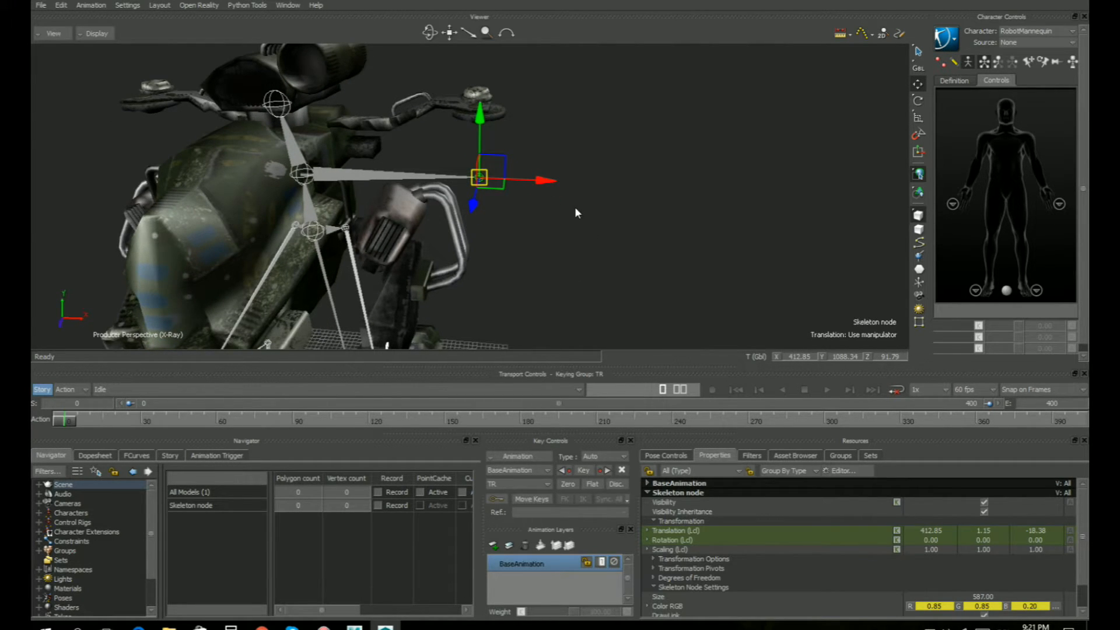
{"action": "left_click_drag", "start_coordinate": [548, 180], "coordinate": [630, 189]}
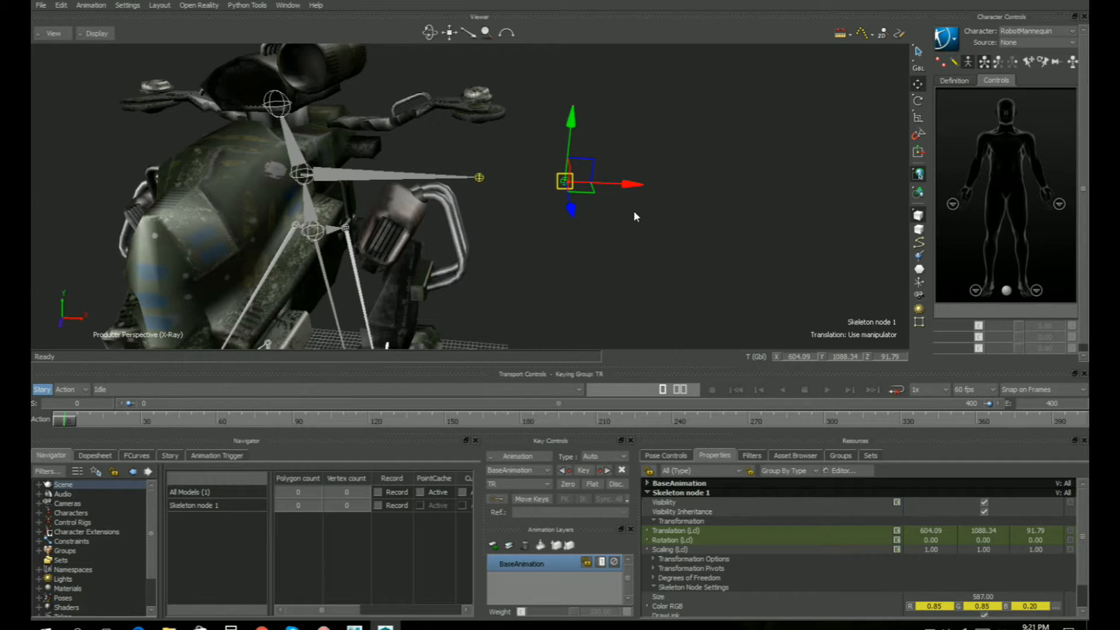
{"action": "left_click_drag", "start_coordinate": [638, 186], "coordinate": [719, 189]}
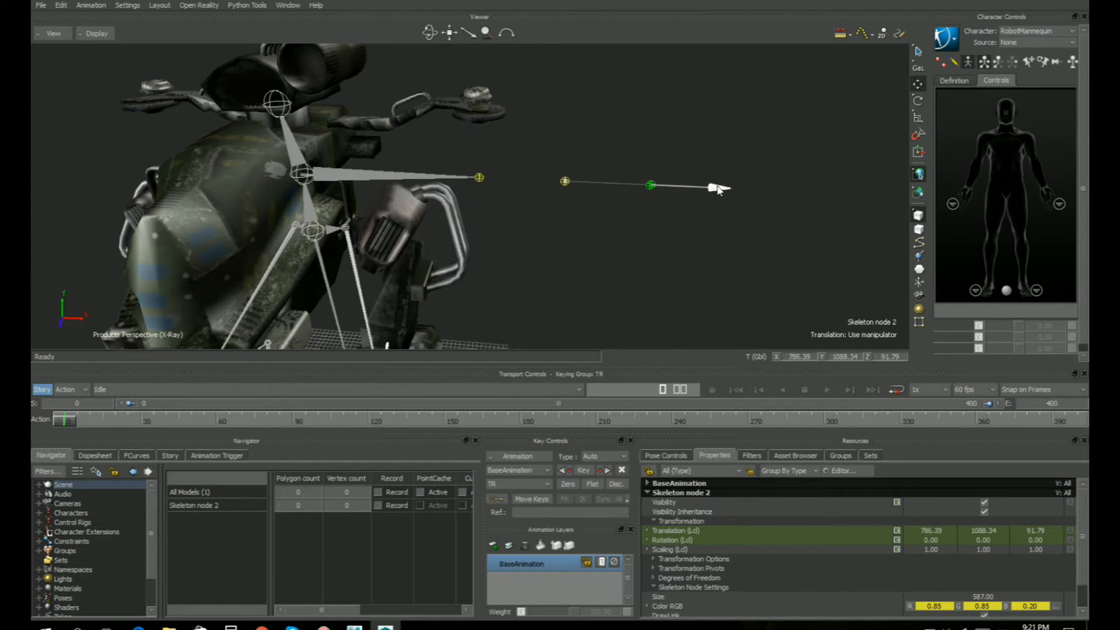
Chain the arm joints by parenting the outermost node to the middle one and the middle one to the shoulder node
{"action": "left_click", "coordinate": [654, 234]}
{"action": "left_click", "coordinate": [650, 185]}
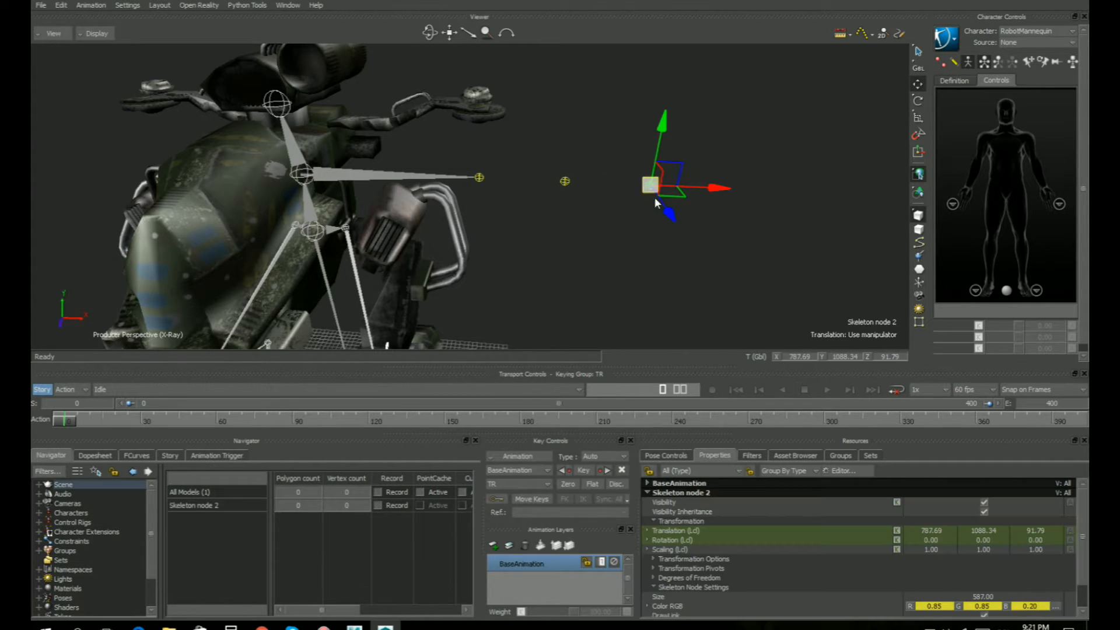
{"action": "left_click", "coordinate": [565, 183], "text": "shift"}
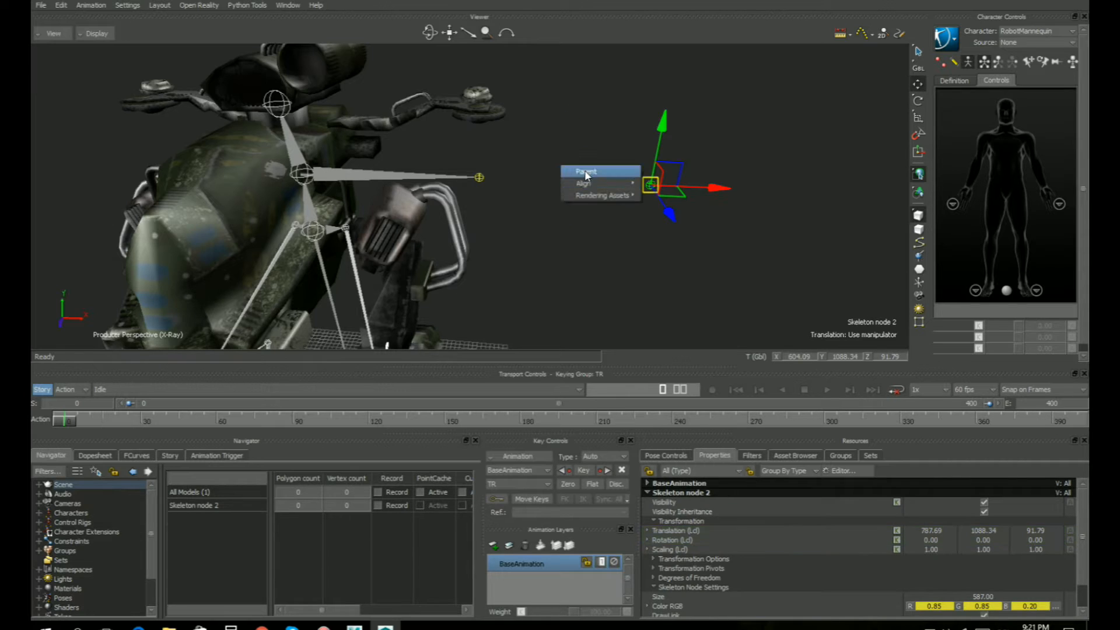
{"action": "left_click", "coordinate": [582, 245]}
{"action": "left_click", "coordinate": [564, 182]}
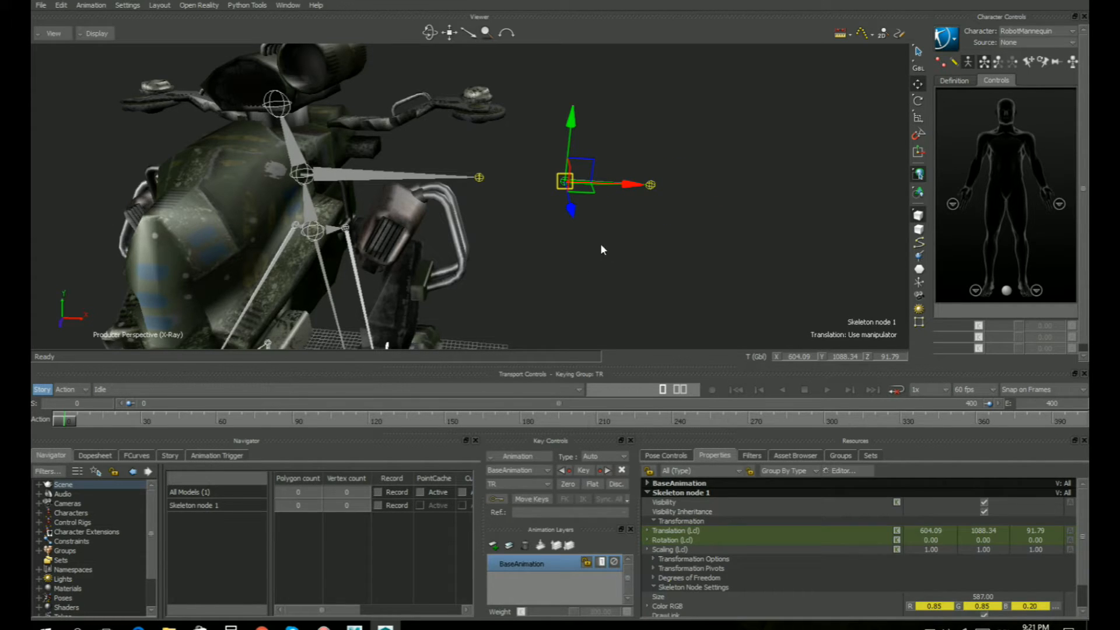
{"action": "left_click_drag", "start_coordinate": [487, 176], "coordinate": [479, 178], "text": "alt"}
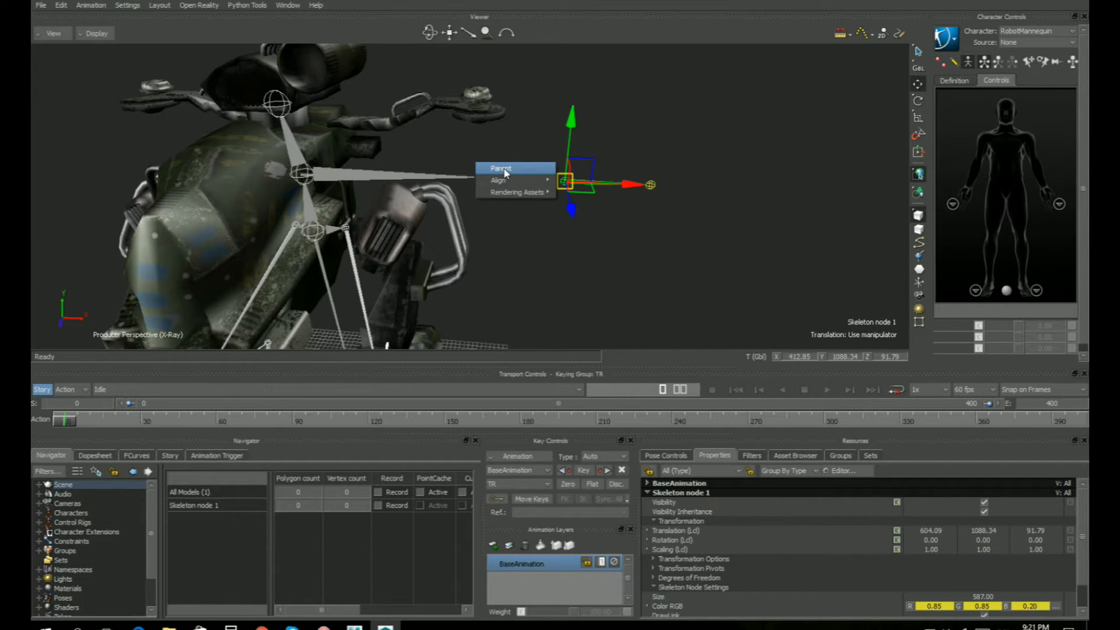
{"action": "left_click", "coordinate": [505, 170]}
{"action": "left_click", "coordinate": [698, 112]}
Duplicate the whole three-node arm branch and move the copy along X to the mech's opposite side
{"action": "left_click_drag", "start_coordinate": [698, 112], "coordinate": [702, 237], "text": "ctrl"}
{"action": "left_click", "coordinate": [481, 176]}
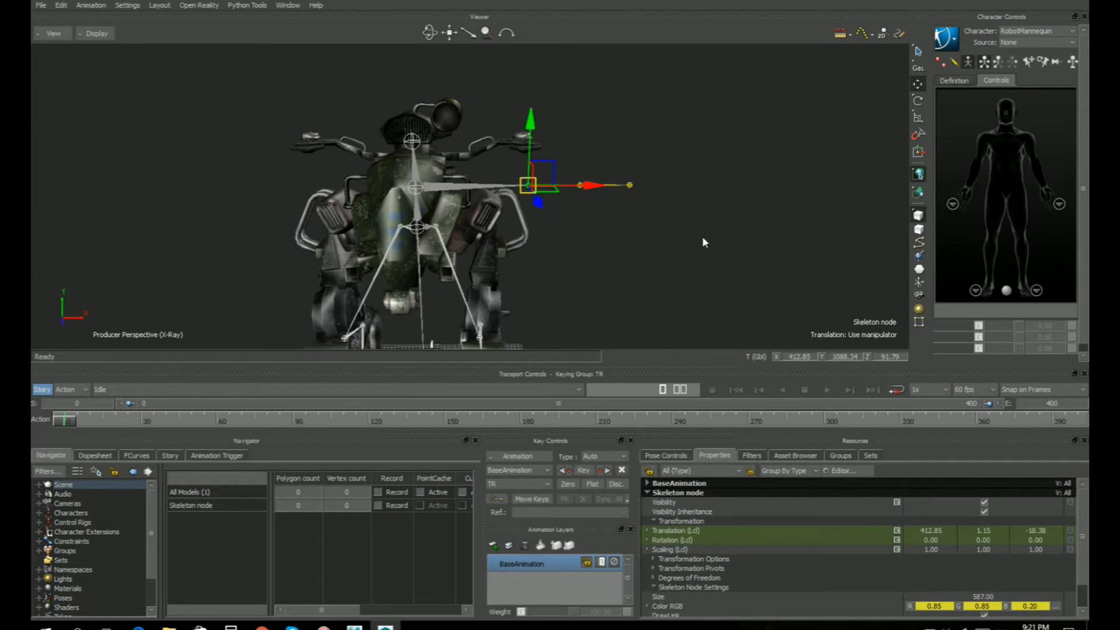
{"action": "key", "text": "shift+b"}
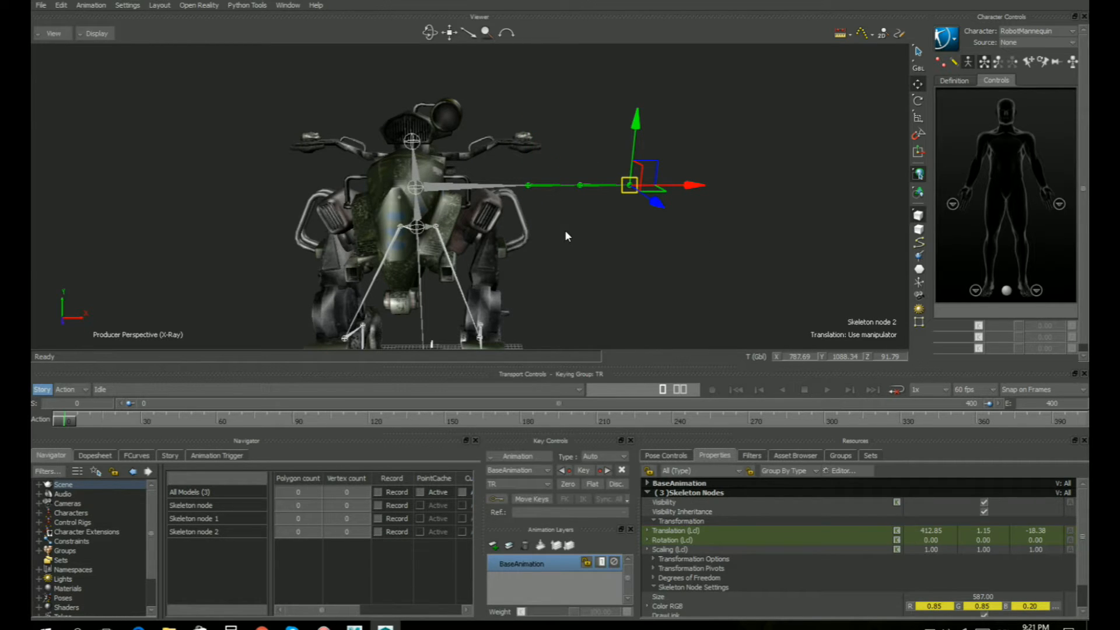
{"action": "key", "text": "ctrl+v"}
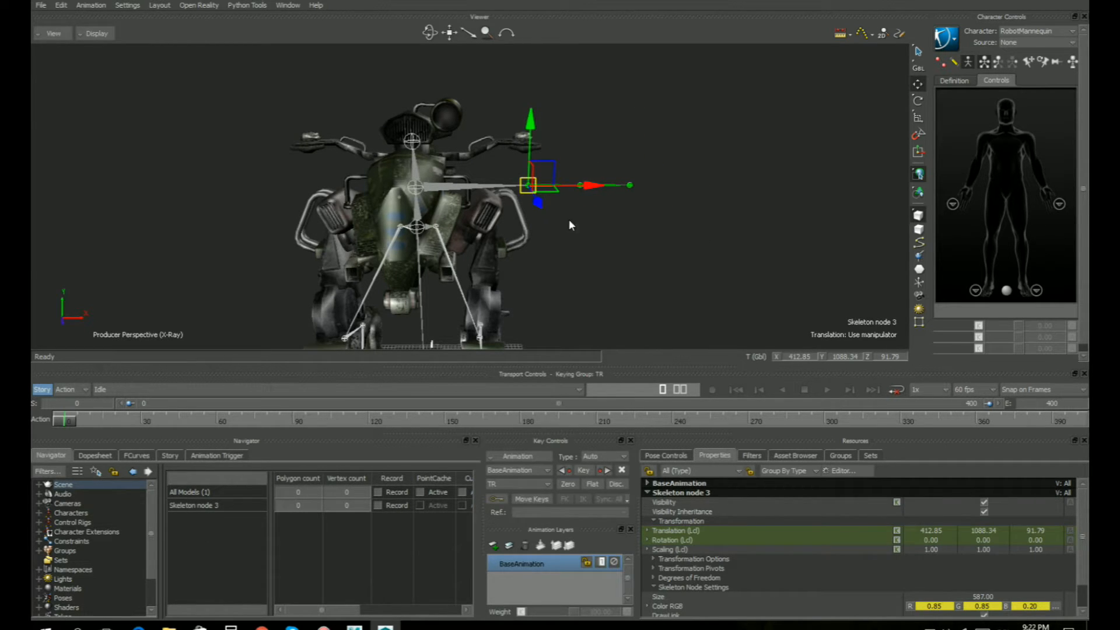
{"action": "left_click_drag", "start_coordinate": [590, 186], "coordinate": [407, 186]}
{"action": "left_click_drag", "start_coordinate": [433, 255], "coordinate": [448, 254], "text": "shift"}
Rotate the copied arm chain by about 180 degrees so it points outward from the mech
{"action": "left_click", "coordinate": [369, 177]}
{"action": "left_click", "coordinate": [415, 177]}
{"action": "key", "text": "e"}
{"action": "left_click_drag", "start_coordinate": [456, 191], "coordinate": [507, 223]}
{"action": "scroll", "coordinate": [371, 261], "scroll_direction": "up", "scroll_amount": 3}
{"action": "left_click", "coordinate": [239, 186]}
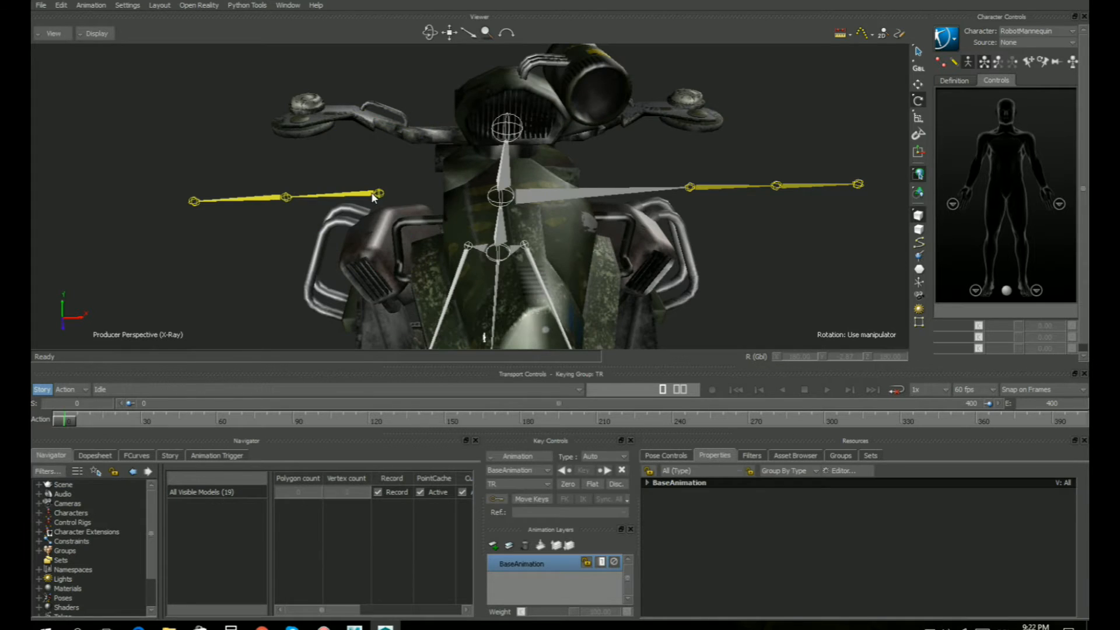
Parent the shoulder node of the copied arm chain to the mech's upper spine joint
{"action": "left_click", "coordinate": [274, 197]}
{"action": "left_click", "coordinate": [508, 198], "text": "shift"}
{"action": "left_click_drag", "start_coordinate": [508, 197], "coordinate": [496, 164], "text": "alt"}
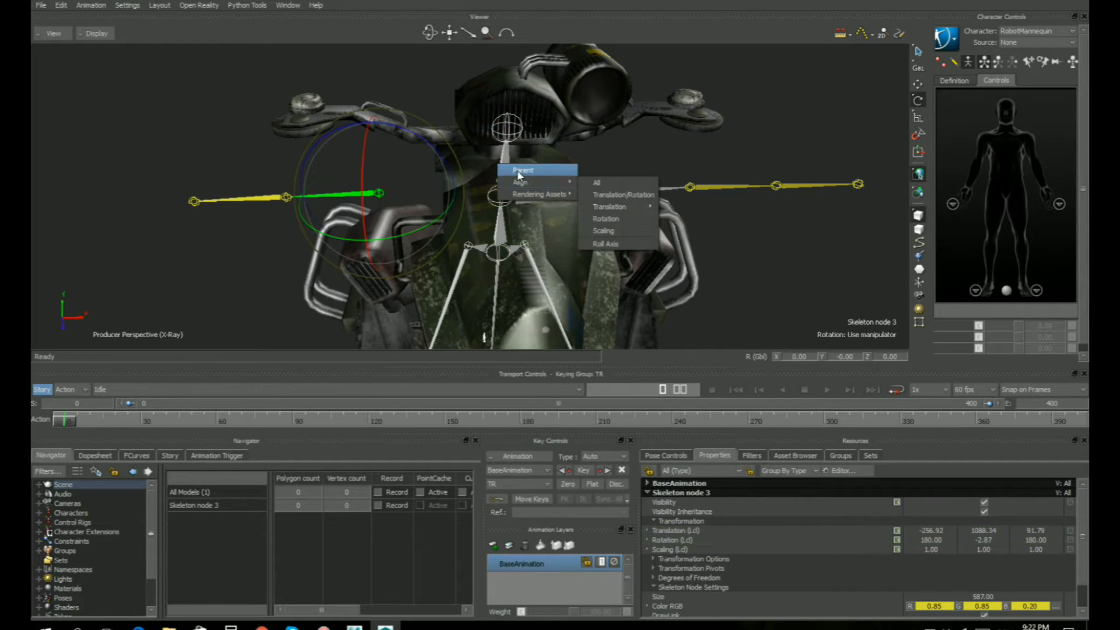
{"action": "left_click", "coordinate": [513, 170]}
{"action": "left_click", "coordinate": [641, 154]}
{"action": "scroll", "coordinate": [700, 152], "scroll_direction": "down", "scroll_amount": 6}
{"action": "left_click_drag", "start_coordinate": [596, 235], "coordinate": [610, 214], "text": "ctrl+shift"}
{"action": "scroll", "coordinate": [597, 229], "scroll_direction": "down", "scroll_amount": 2}
{"action": "scroll", "coordinate": [411, 144], "scroll_direction": "up", "scroll_amount": 4}
{"action": "left_click_drag", "start_coordinate": [368, 121], "coordinate": [376, 255], "text": "shift"}
{"action": "key", "text": "t"}
{"action": "left_click", "coordinate": [376, 250]}
{"action": "left_click_drag", "start_coordinate": [654, 277], "coordinate": [639, 217], "text": "shift"}
{"action": "left_click_drag", "start_coordinate": [640, 217], "coordinate": [660, 241], "text": "ctrl"}
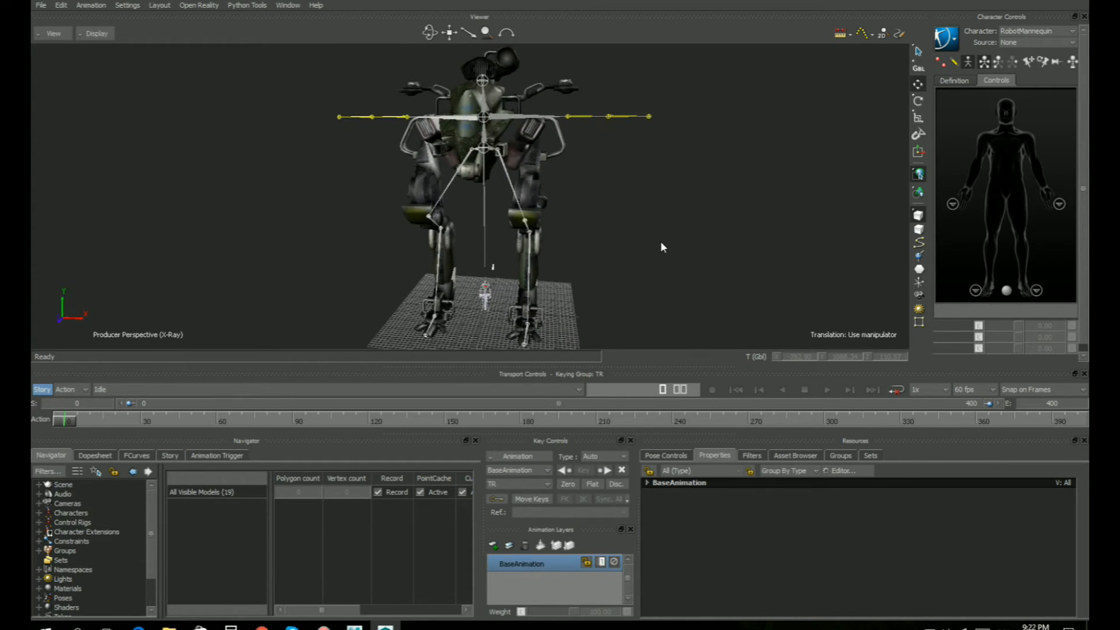
Apply the Character template to the mech's Hips joint, try to characterize it, and review the list of missing required nodes
{"action": "left_click", "coordinate": [793, 455]}
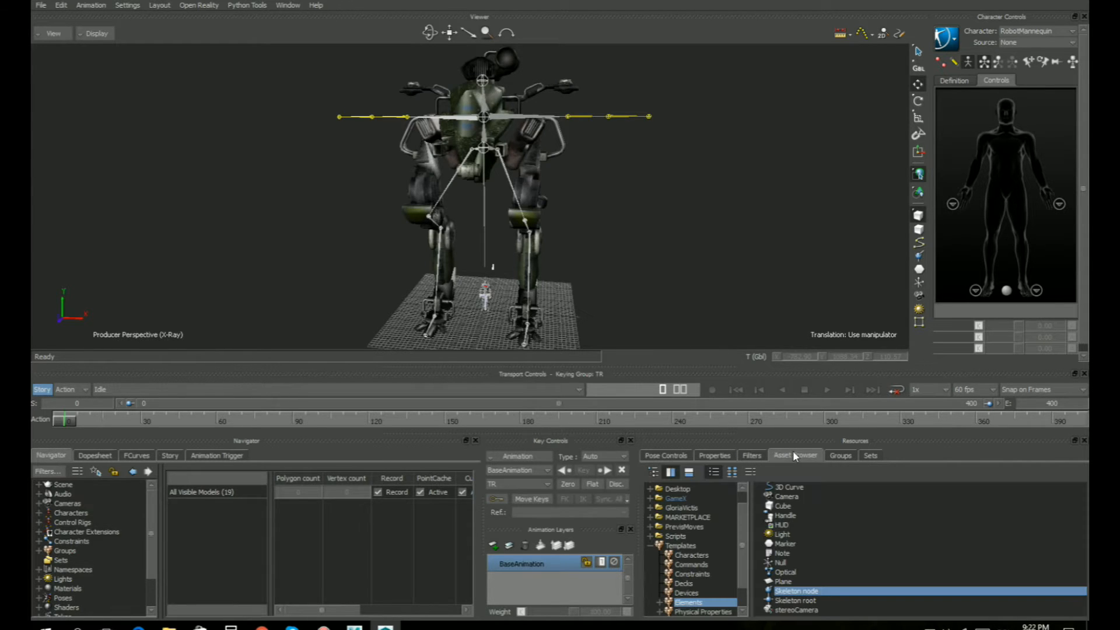
{"action": "left_click", "coordinate": [689, 555]}
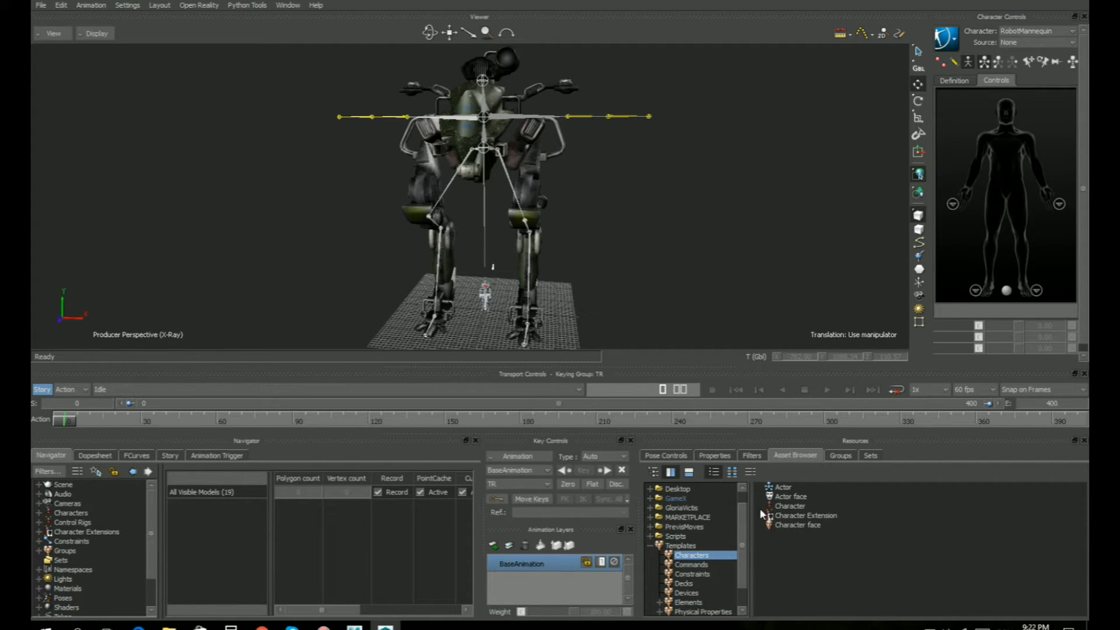
{"action": "left_click", "coordinate": [783, 507]}
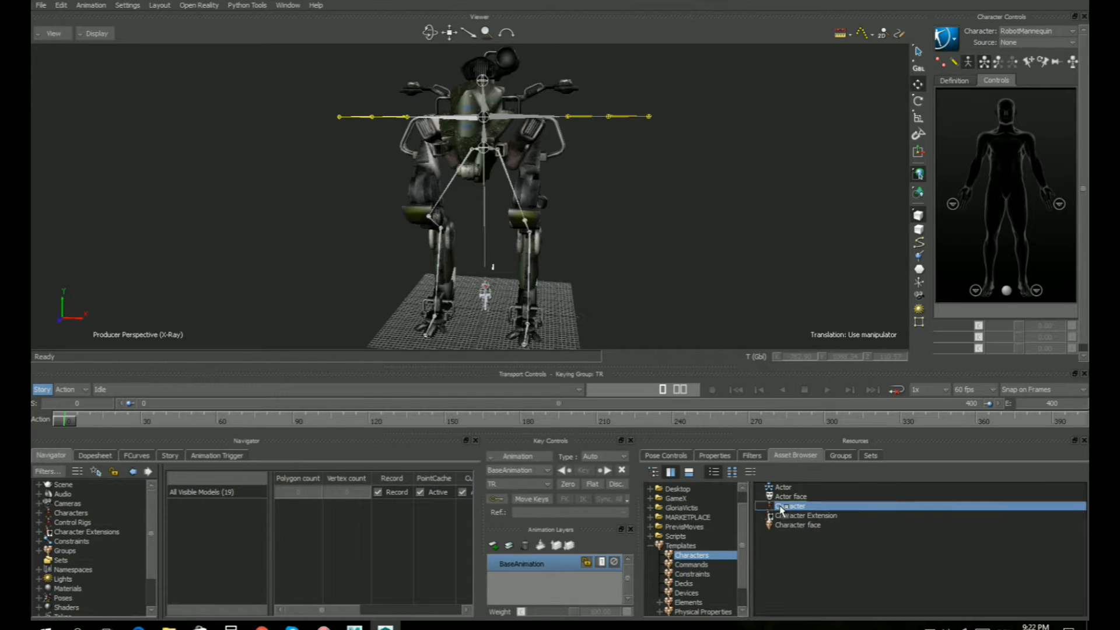
{"action": "left_click", "coordinate": [495, 150]}
{"action": "left_click", "coordinate": [485, 145]}
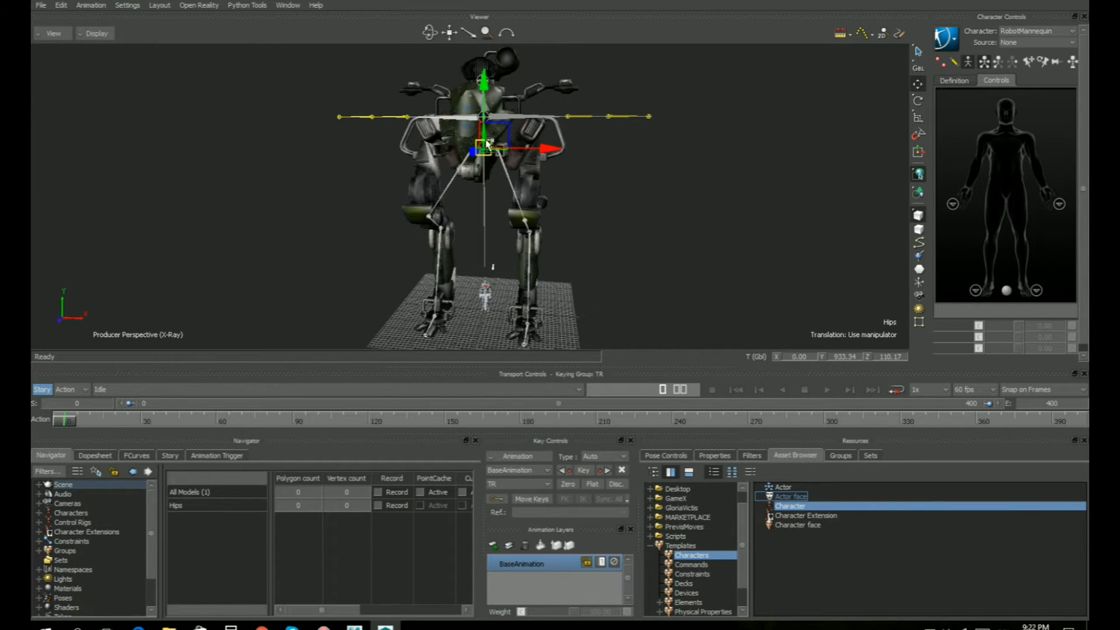
{"action": "left_click_drag", "start_coordinate": [486, 139], "coordinate": [486, 136]}
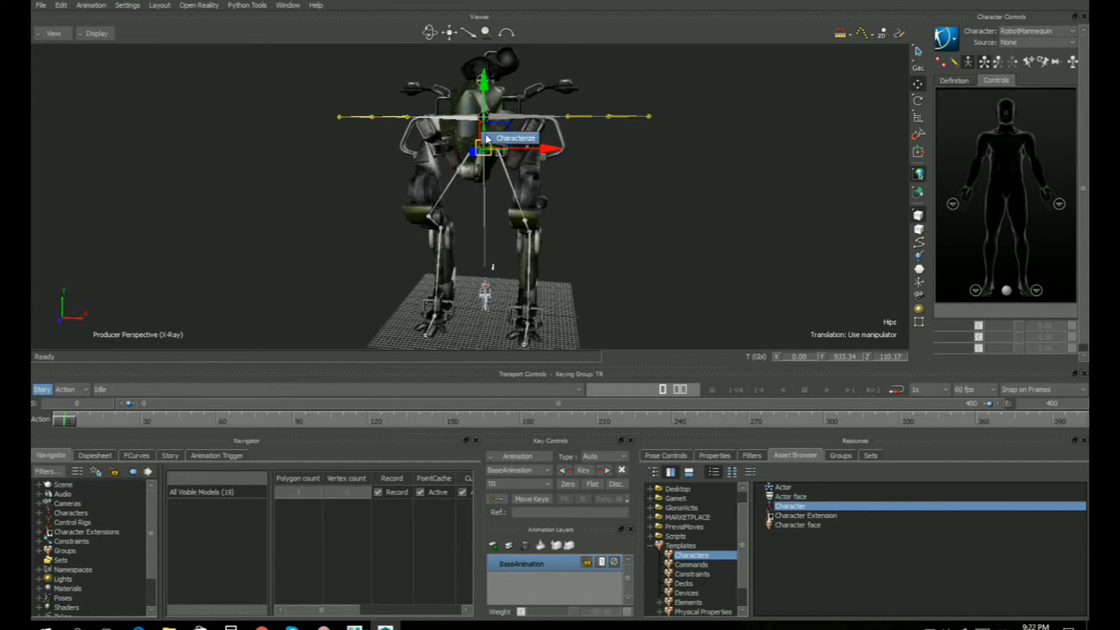
{"action": "left_click", "coordinate": [511, 139]}
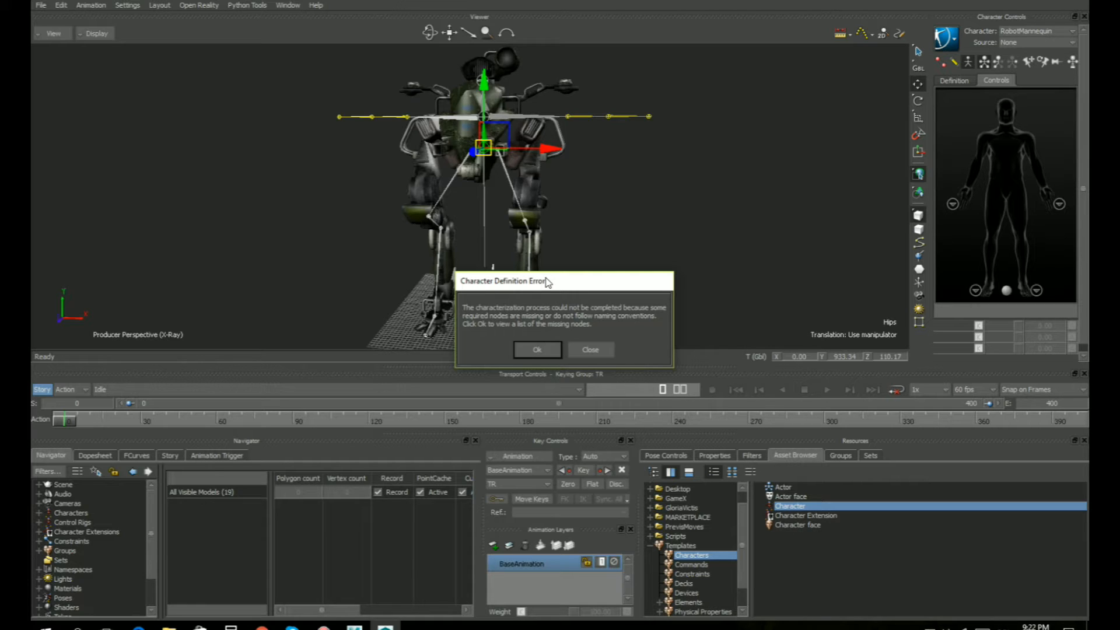
{"action": "left_click", "coordinate": [537, 349]}
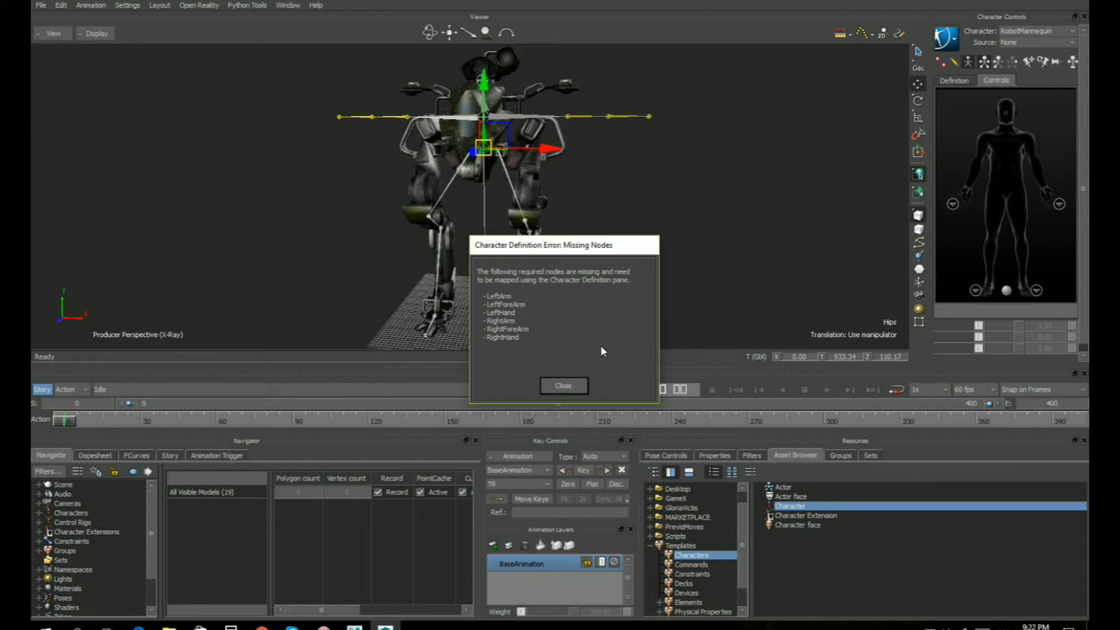
{"action": "left_click", "coordinate": [564, 386]}
Rename the mech's new character as Mecha
{"action": "left_click", "coordinate": [38, 512]}
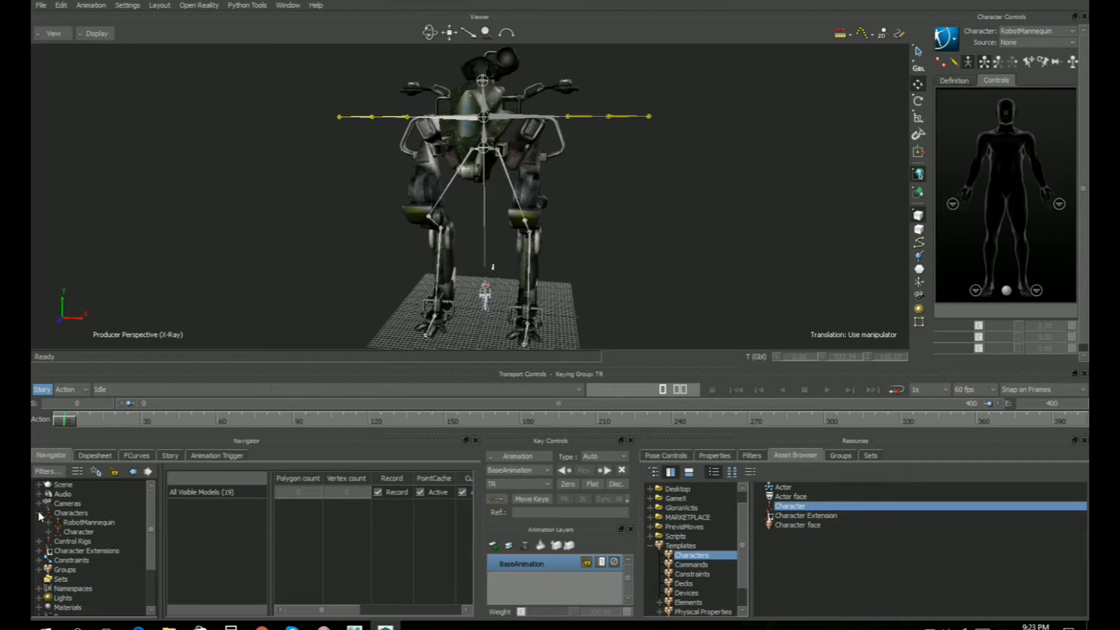
{"action": "double_click", "coordinate": [77, 532]}
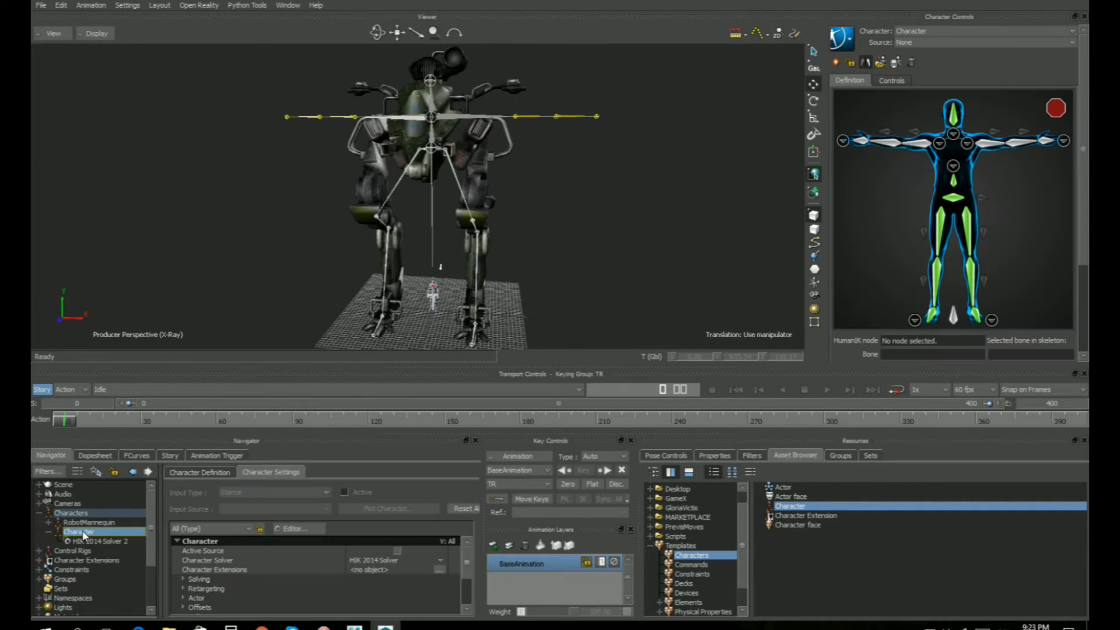
{"action": "double_click", "coordinate": [91, 524]}
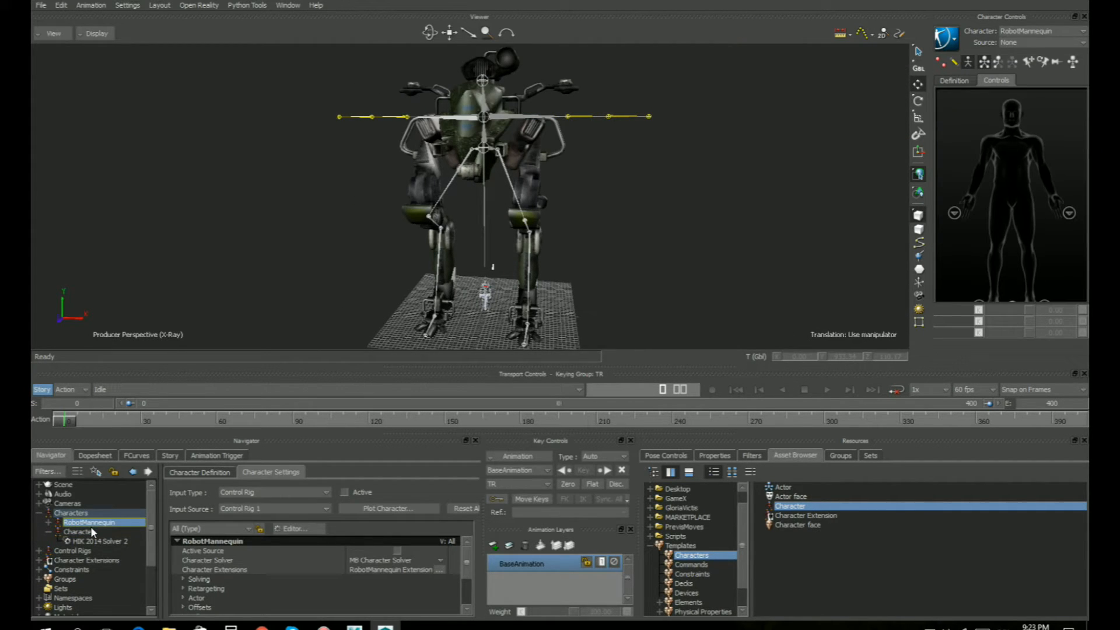
{"action": "double_click", "coordinate": [80, 532]}
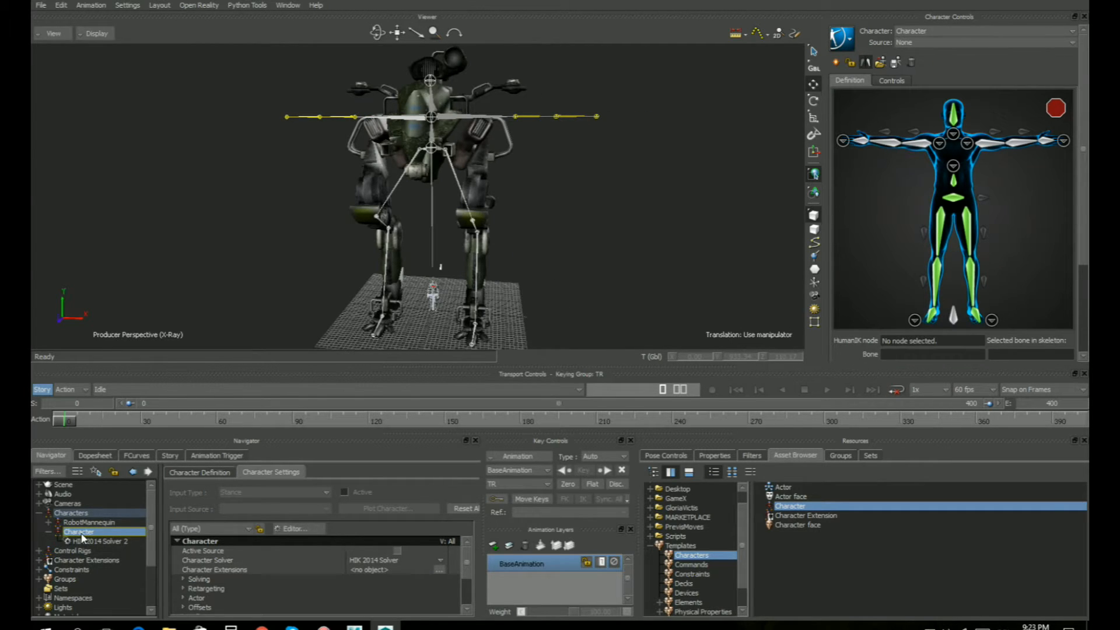
{"action": "right_click", "coordinate": [81, 535]}
{"action": "left_click", "coordinate": [109, 468]}
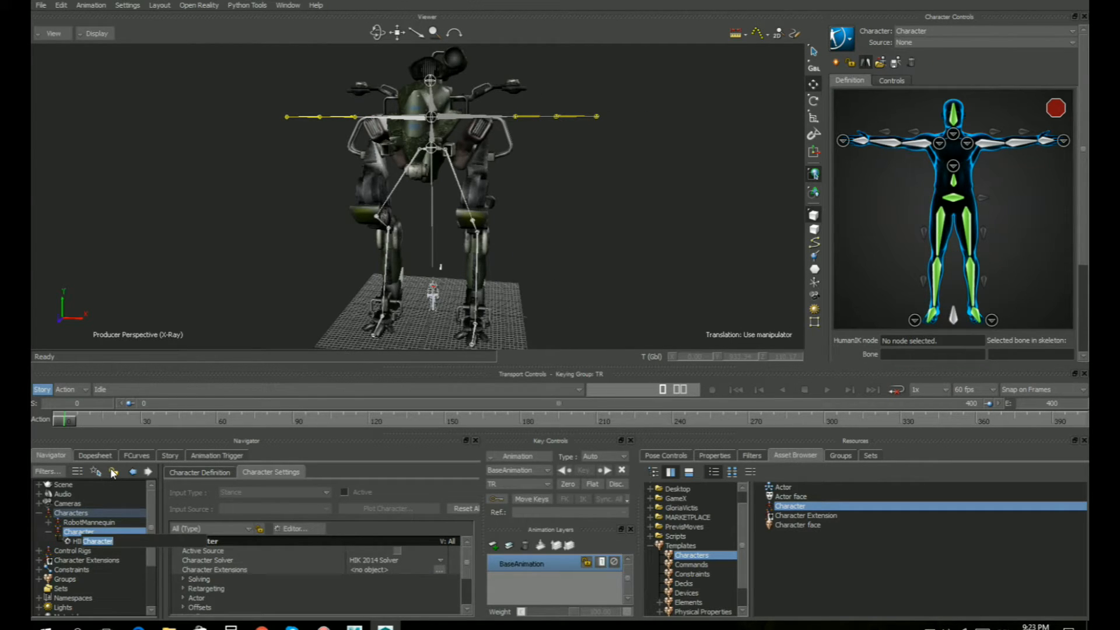
{"action": "type", "text": "Mecha"}
{"action": "key", "text": "Return"}
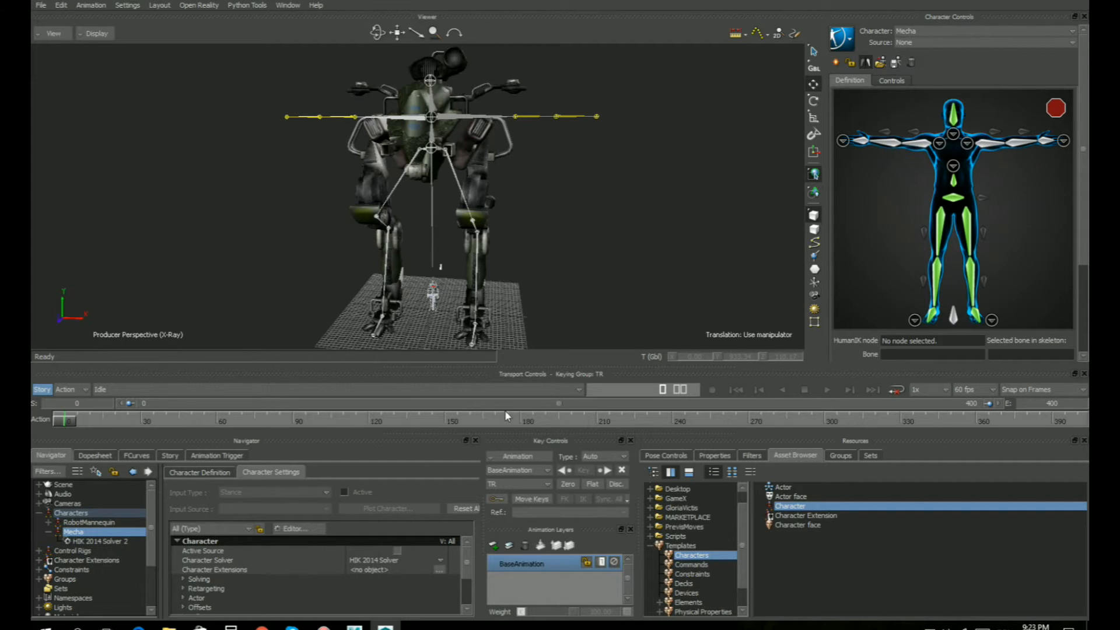
Open Mecha's character definition, enlarge its display area and expand the Base (required) mappings
{"action": "left_click_drag", "start_coordinate": [523, 280], "coordinate": [523, 287]}
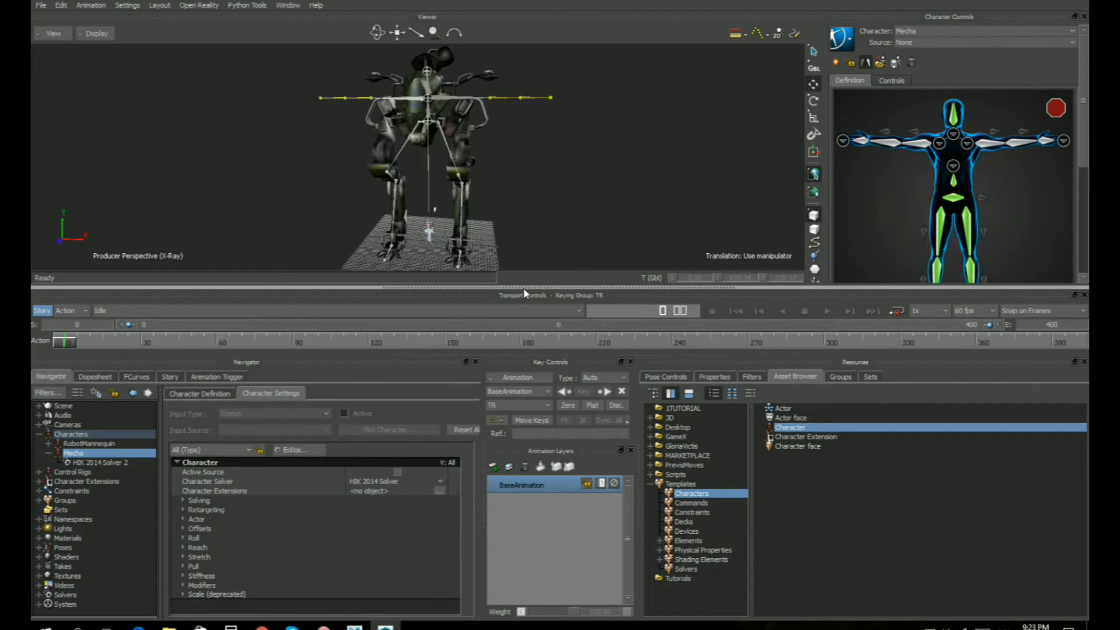
{"action": "left_click", "coordinate": [201, 393]}
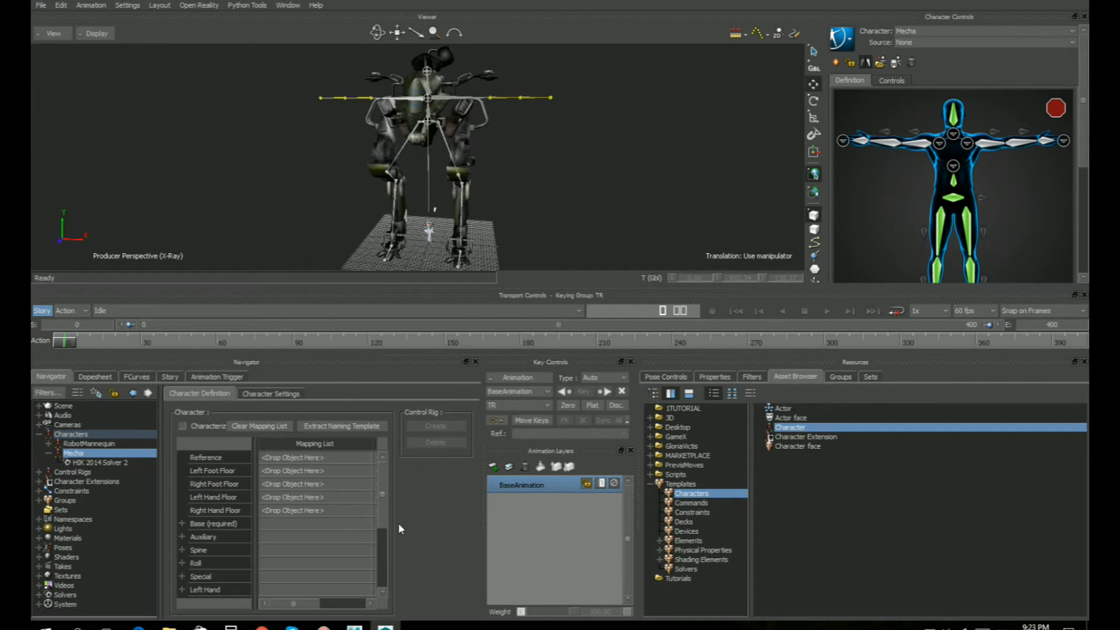
{"action": "left_click_drag", "start_coordinate": [481, 489], "coordinate": [662, 488]}
{"action": "left_click", "coordinate": [181, 523]}
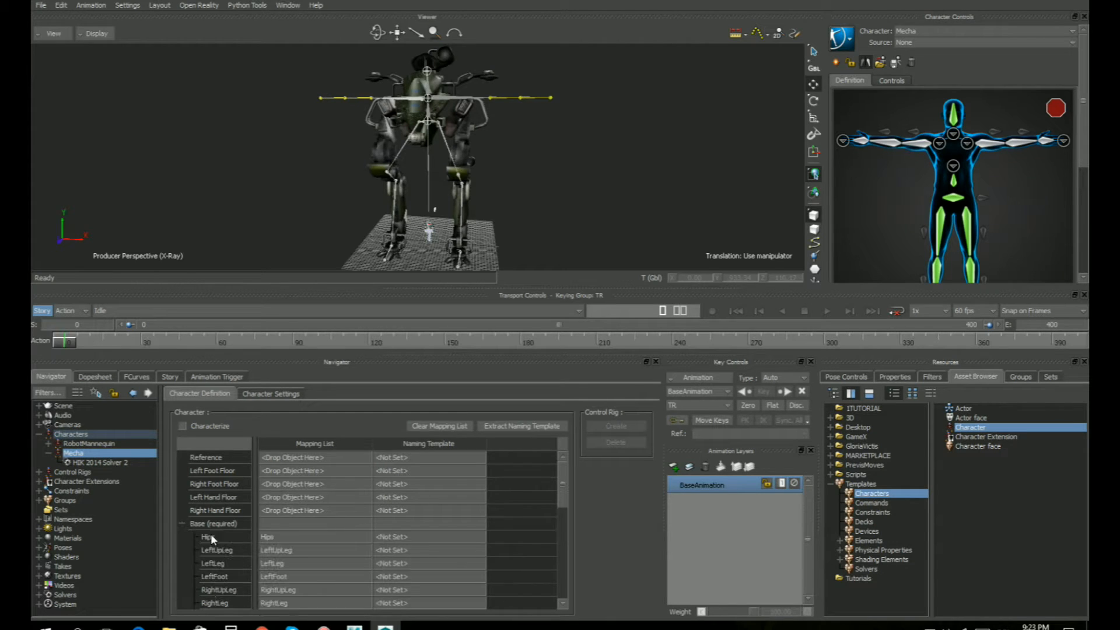
{"action": "scroll", "coordinate": [213, 532], "scroll_direction": "down", "scroll_amount": 3}
{"action": "scroll", "coordinate": [215, 527], "scroll_direction": "up", "scroll_amount": 2}
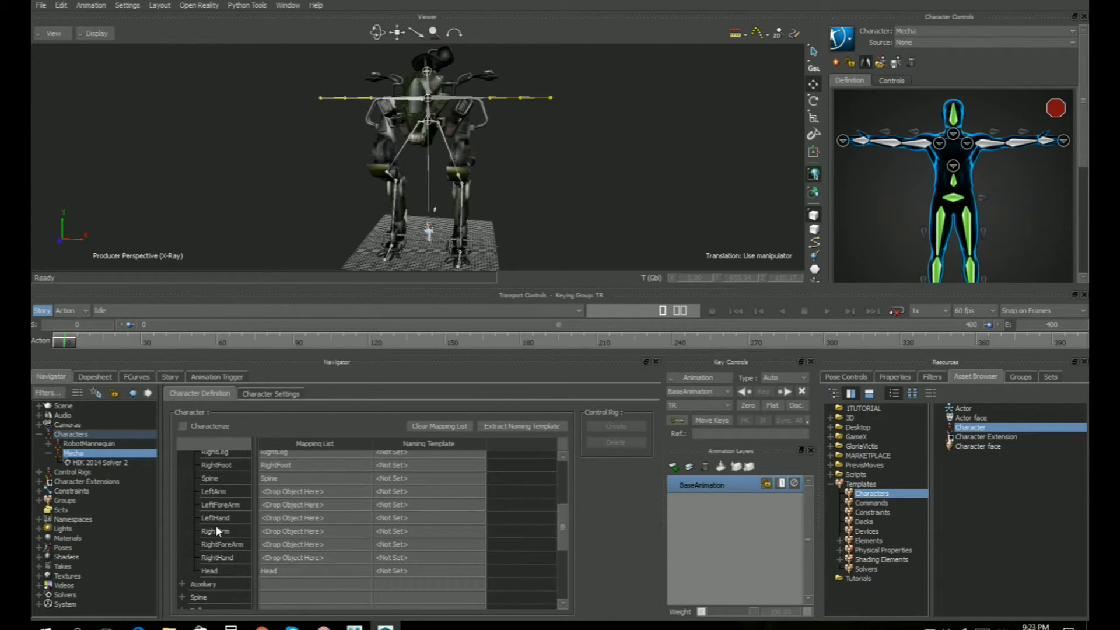
{"action": "scroll", "coordinate": [264, 536], "scroll_direction": "down", "scroll_amount": 1}
{"action": "scroll", "coordinate": [294, 502], "scroll_direction": "up", "scroll_amount": 1}
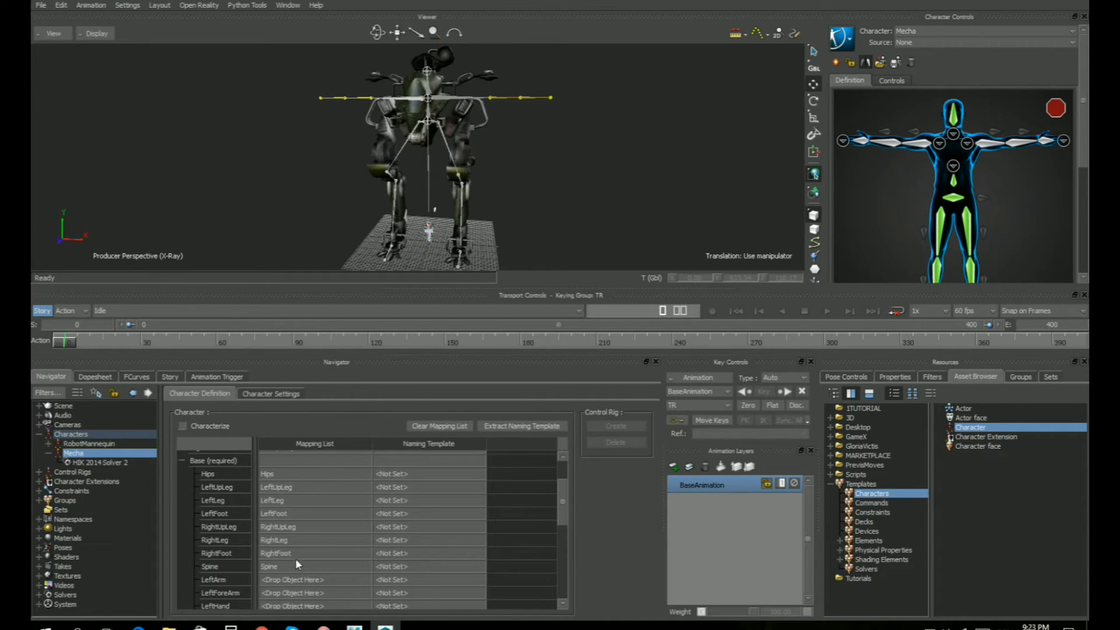
Map the left arm chain's three skeleton nodes, from the shoulder outward, to LeftArm, LeftForeArm and LeftHand
{"action": "scroll", "coordinate": [310, 562], "scroll_direction": "down", "scroll_amount": 2}
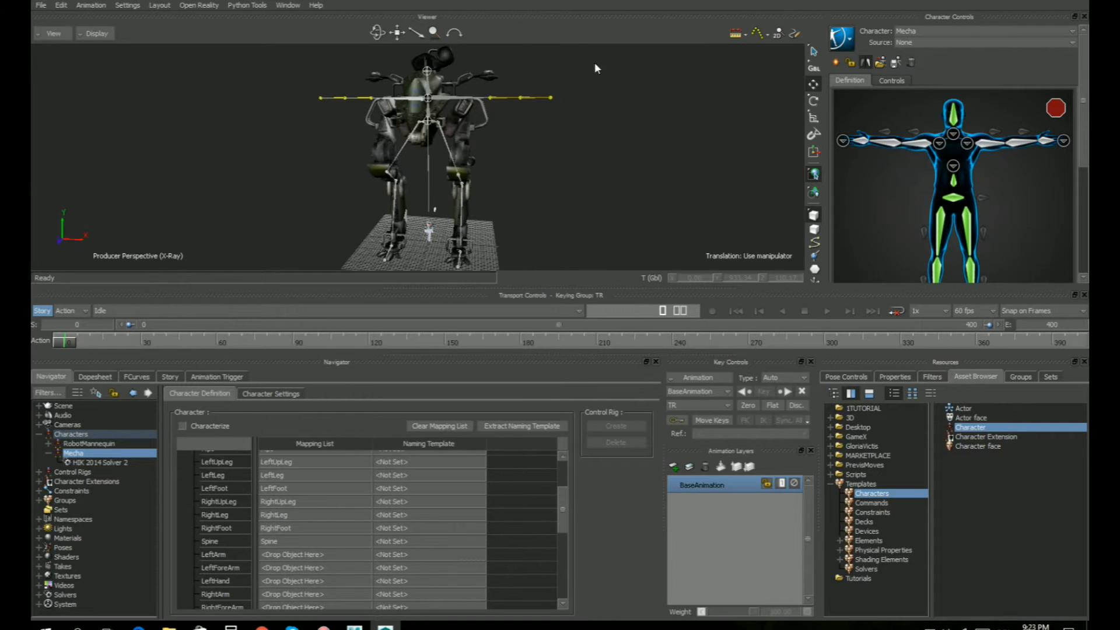
{"action": "scroll", "coordinate": [593, 69], "scroll_direction": "up", "scroll_amount": 10}
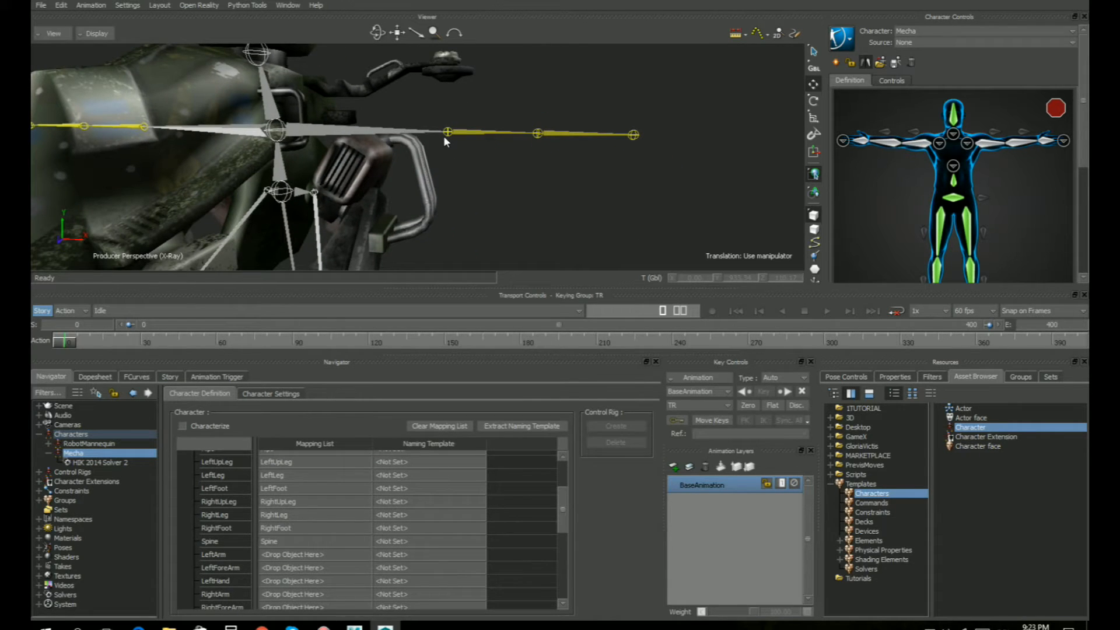
{"action": "left_click", "coordinate": [448, 133]}
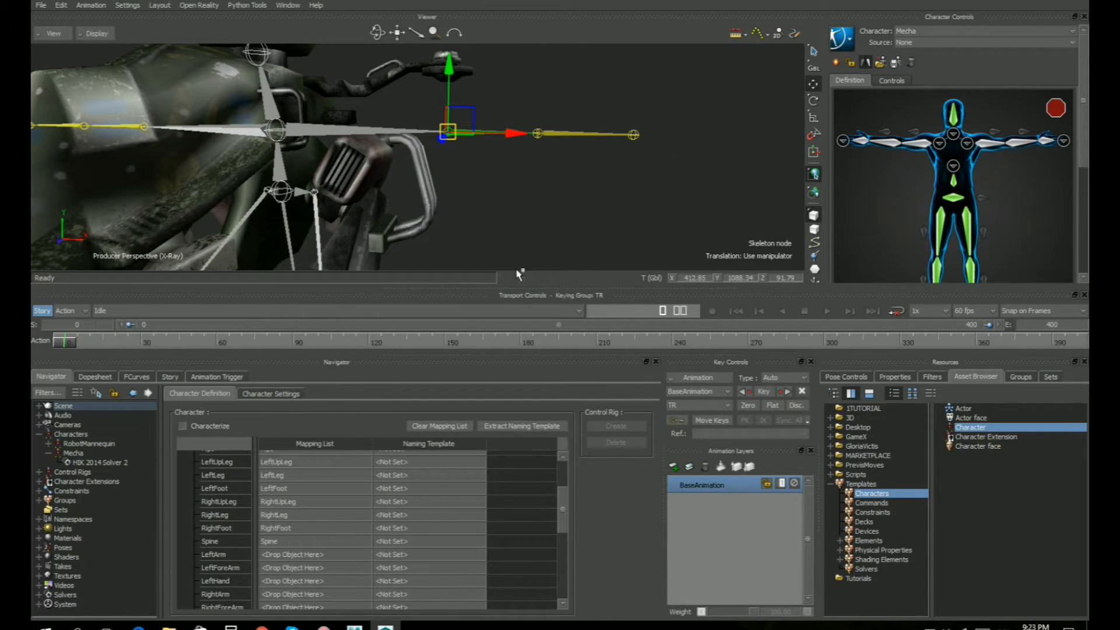
{"action": "left_click_drag", "start_coordinate": [277, 556], "coordinate": [279, 555], "text": "alt"}
{"action": "left_click", "coordinate": [552, 136]}
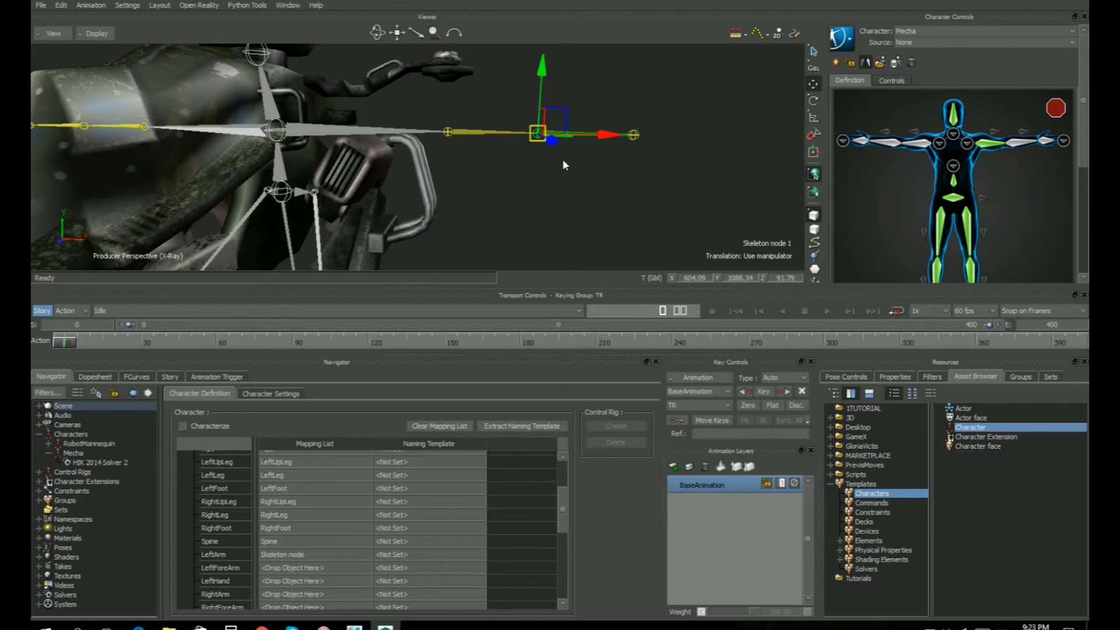
{"action": "left_click_drag", "start_coordinate": [562, 158], "coordinate": [279, 561], "text": "alt"}
{"action": "left_click", "coordinate": [635, 133]}
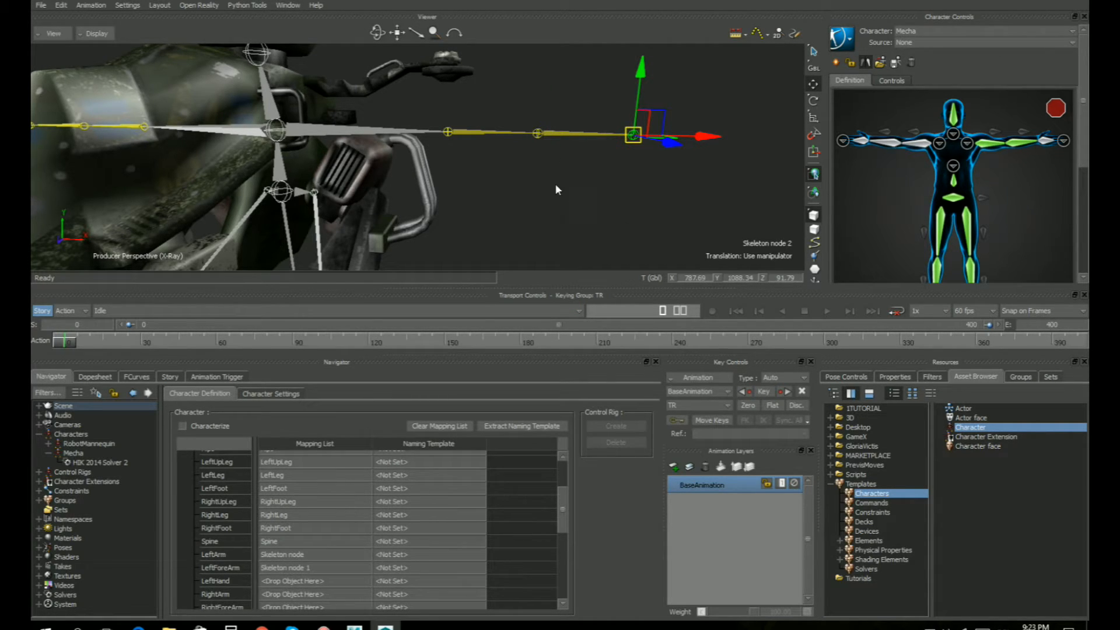
{"action": "left_click_drag", "start_coordinate": [270, 574], "coordinate": [287, 583], "text": "alt"}
Map the opposite arm chain's three skeleton nodes, from the shoulder outward, to RightArm, RightForeArm and RightHand
{"action": "scroll", "coordinate": [291, 560], "scroll_direction": "down", "scroll_amount": 3}
{"action": "left_click_drag", "start_coordinate": [423, 167], "coordinate": [641, 204], "text": "shift"}
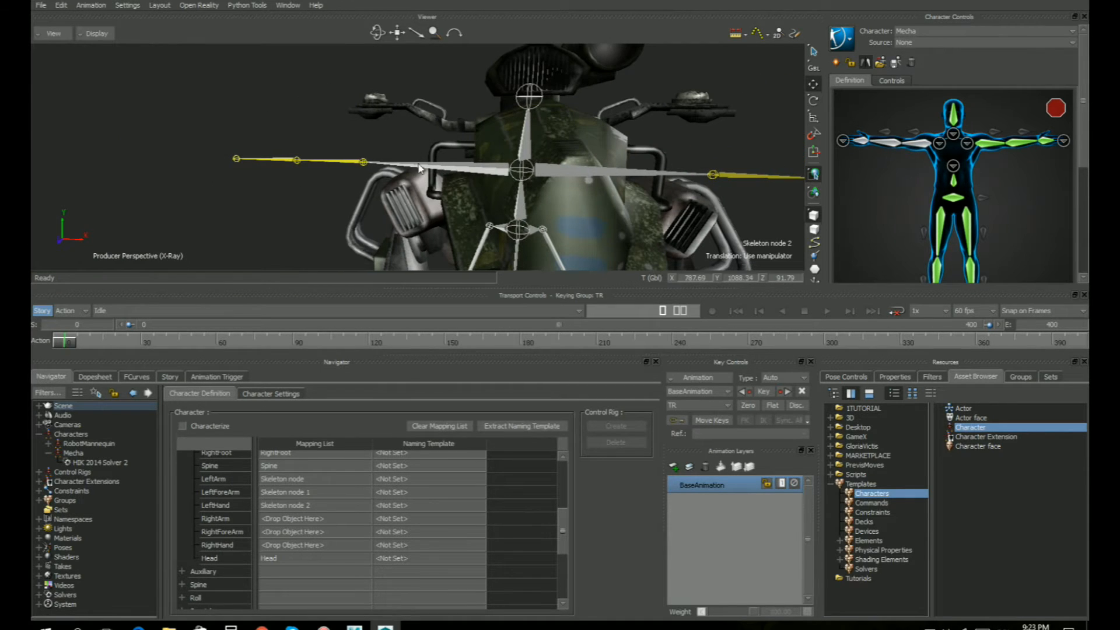
{"action": "left_click", "coordinate": [353, 160]}
{"action": "left_click_drag", "start_coordinate": [249, 212], "coordinate": [274, 518], "text": "alt"}
{"action": "left_click", "coordinate": [296, 160]}
{"action": "left_click_drag", "start_coordinate": [217, 238], "coordinate": [285, 530], "text": "alt"}
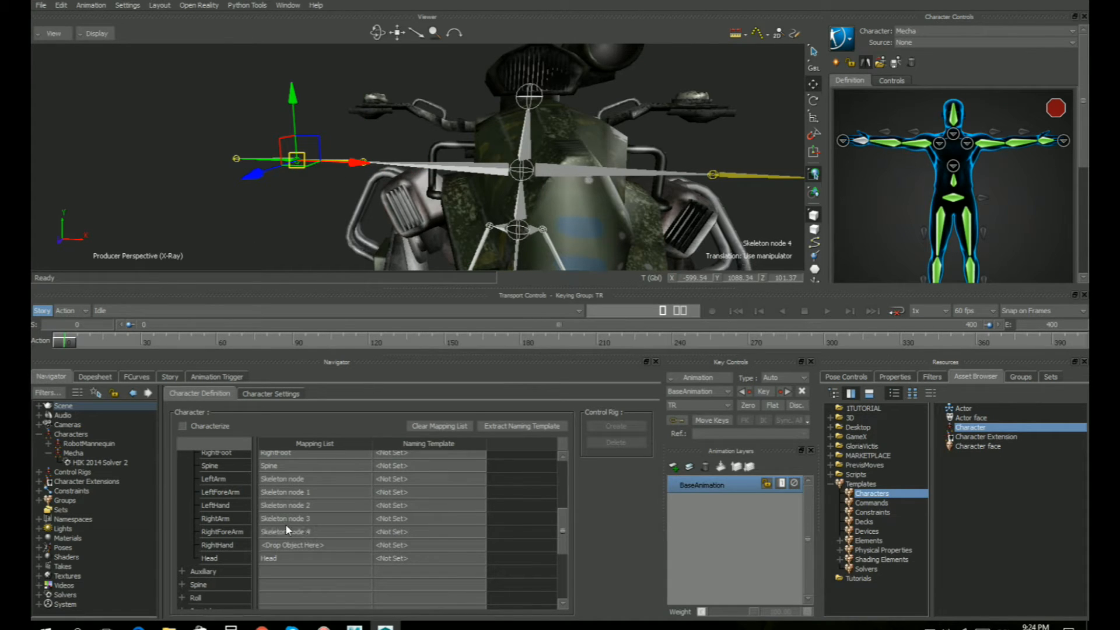
{"action": "left_click", "coordinate": [236, 159]}
{"action": "left_click_drag", "start_coordinate": [161, 117], "coordinate": [285, 546], "text": "alt"}
Check the Base and Auxiliary joint mappings, and characterize Mecha as a biped
{"action": "scroll", "coordinate": [318, 538], "scroll_direction": "down", "scroll_amount": 1}
{"action": "scroll", "coordinate": [318, 538], "scroll_direction": "up", "scroll_amount": 4}
{"action": "scroll", "coordinate": [296, 507], "scroll_direction": "down", "scroll_amount": 4}
{"action": "scroll", "coordinate": [285, 509], "scroll_direction": "down", "scroll_amount": 4}
{"action": "left_click", "coordinate": [181, 507]}
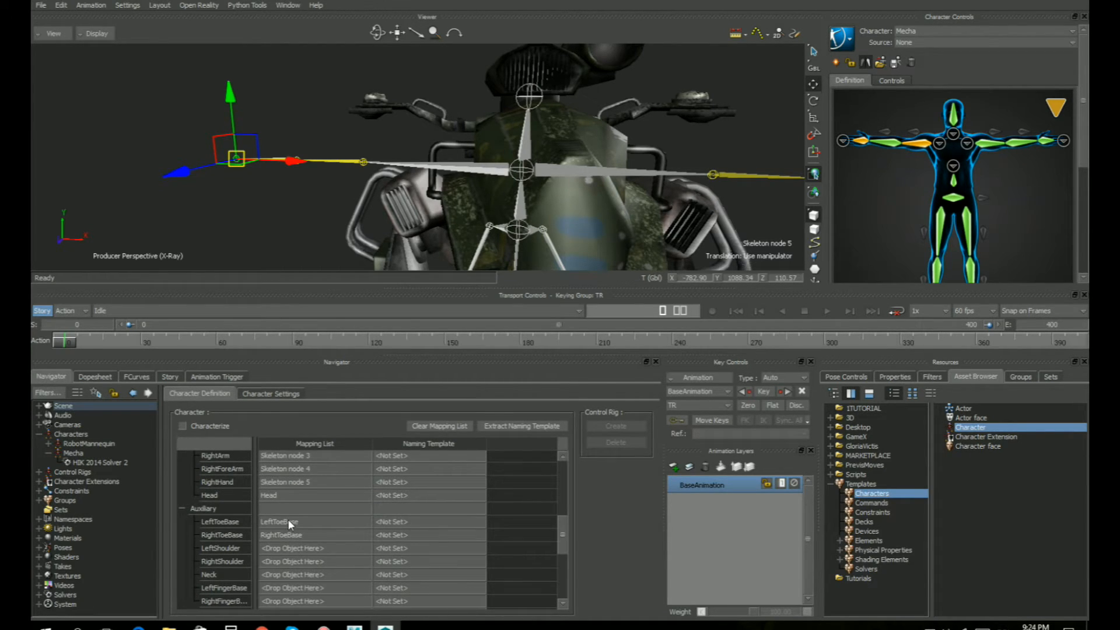
{"action": "scroll", "coordinate": [443, 157], "scroll_direction": "down", "scroll_amount": 6}
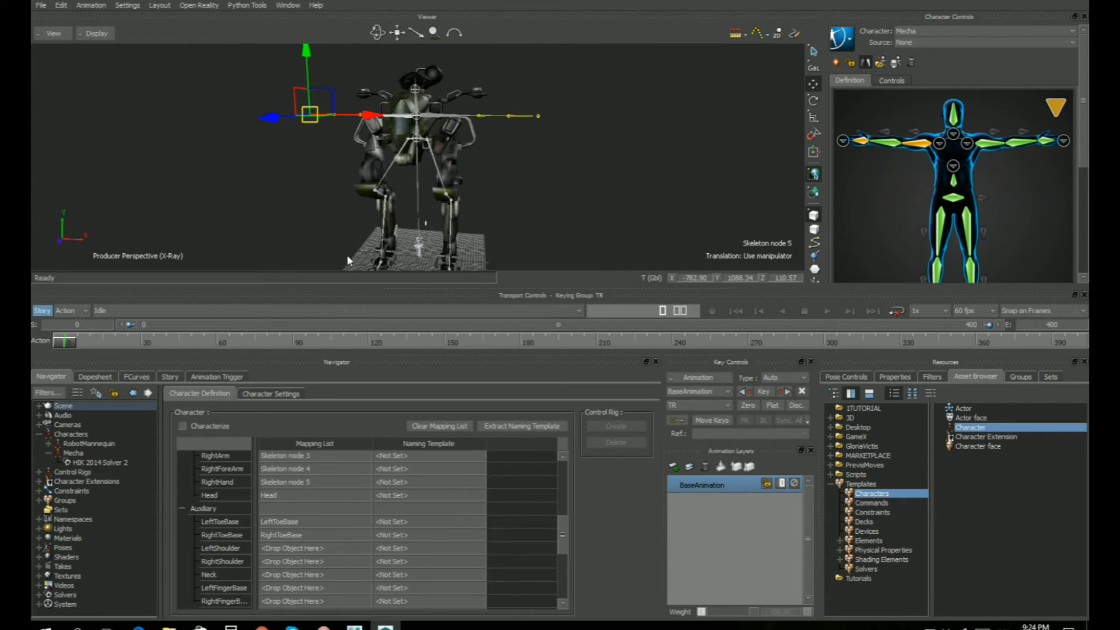
{"action": "left_click", "coordinate": [183, 426]}
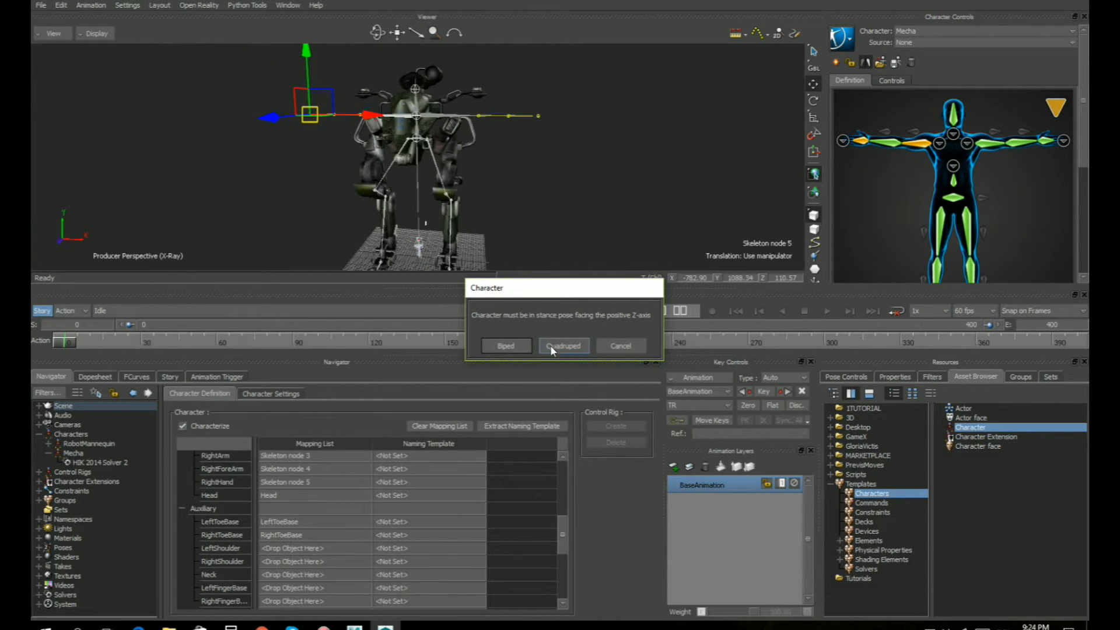
{"action": "left_click", "coordinate": [505, 345]}
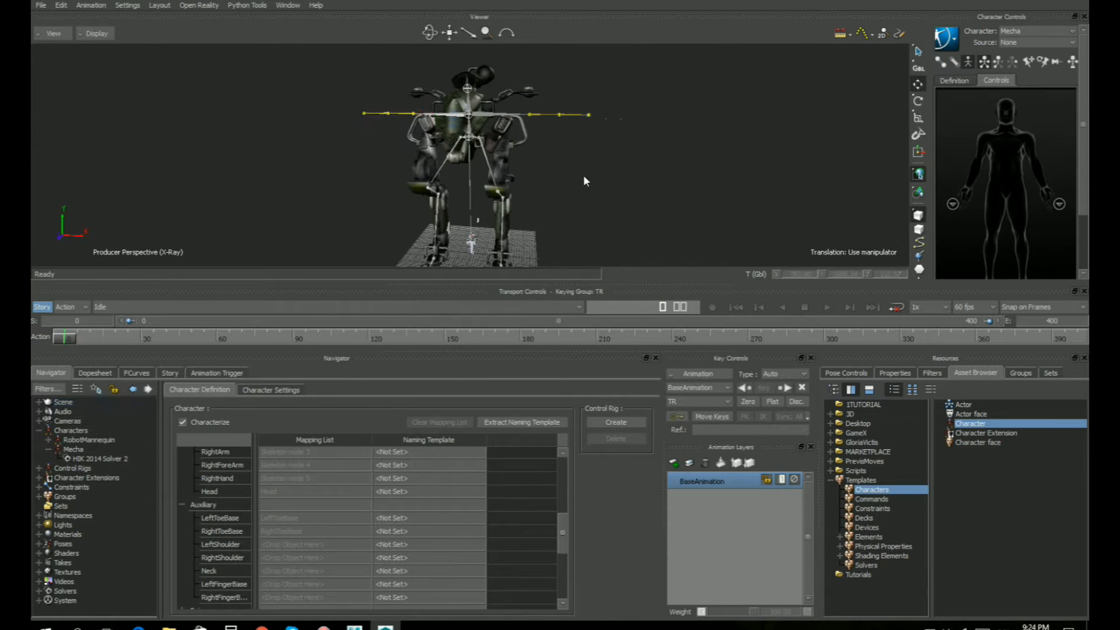
Examine the floor-contact markers around the mech's left hand and left foot, including LeftHand_IndexTip and LeftFoot_ExtHeel
{"action": "left_click_drag", "start_coordinate": [578, 127], "coordinate": [565, 103], "text": "shift"}
{"action": "left_click_drag", "start_coordinate": [569, 173], "coordinate": [620, 95], "text": "ctrl"}
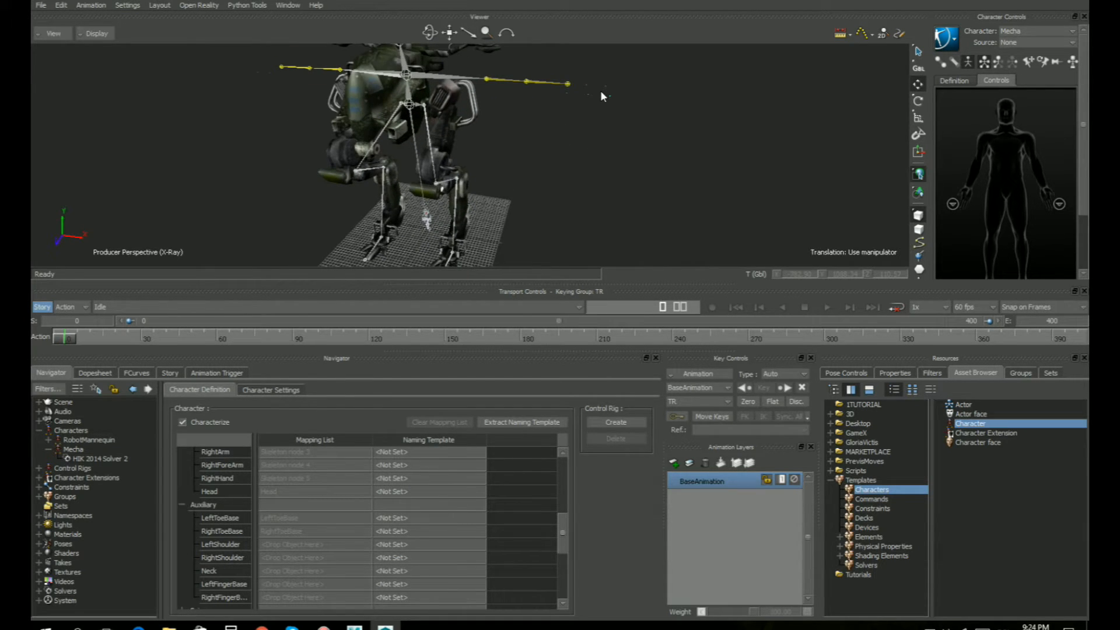
{"action": "left_click", "coordinate": [609, 94]}
{"action": "left_click_drag", "start_coordinate": [591, 166], "coordinate": [574, 66], "text": "shift"}
{"action": "left_click_drag", "start_coordinate": [547, 159], "coordinate": [526, 140], "text": "ctrl"}
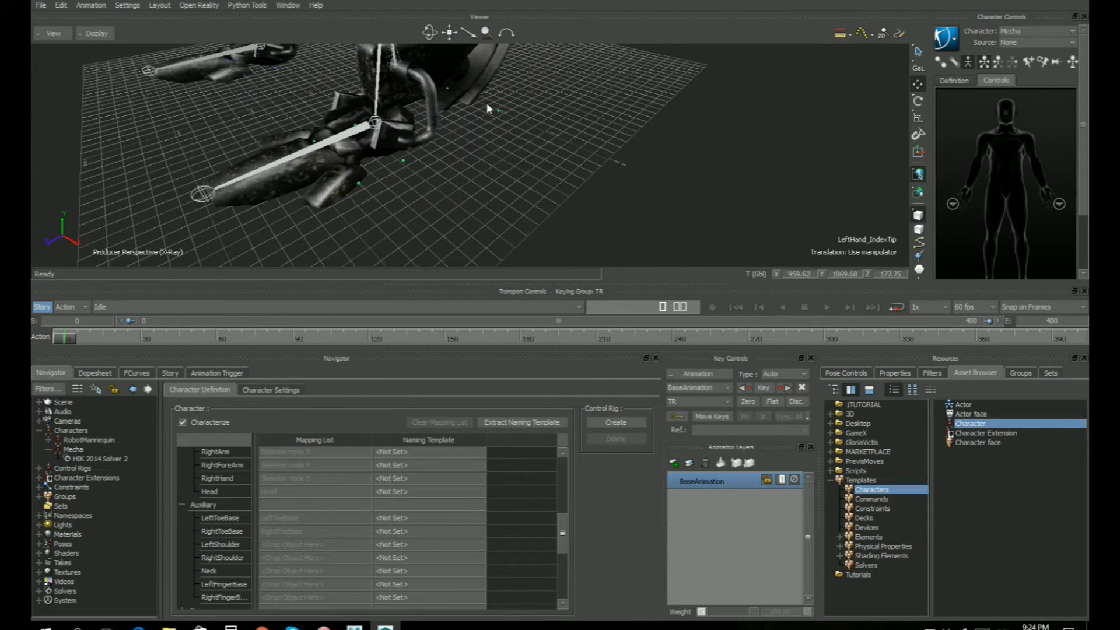
{"action": "left_click", "coordinate": [497, 110]}
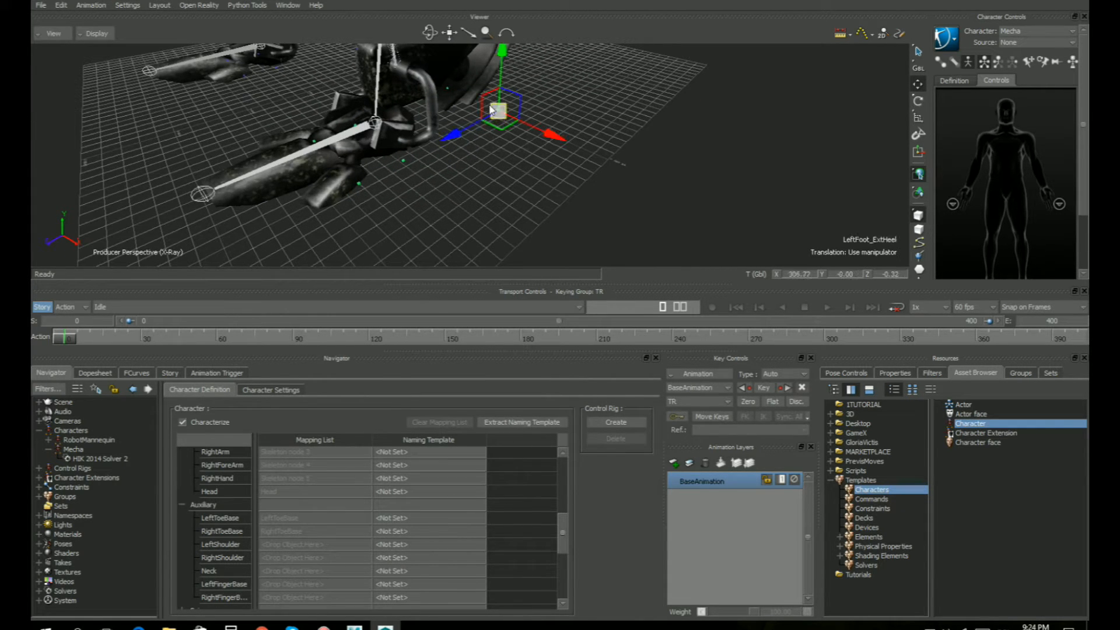
{"action": "left_click_drag", "start_coordinate": [557, 205], "coordinate": [568, 332], "text": "ctrl"}
{"action": "left_click_drag", "start_coordinate": [577, 135], "coordinate": [535, 150], "text": "ctrl+shift"}
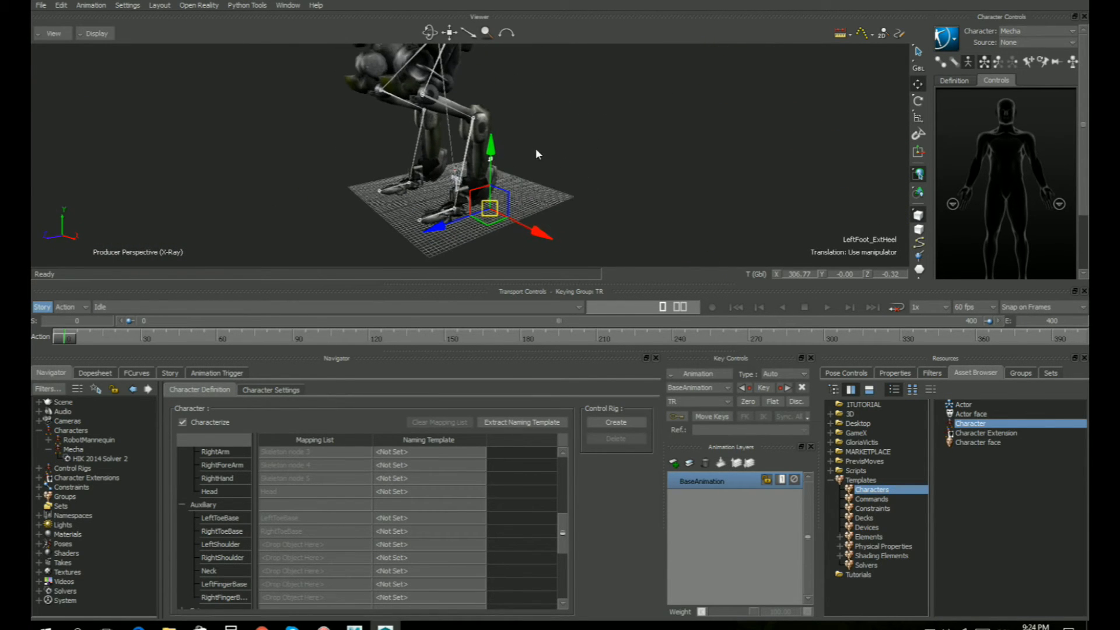
Inspect the LeftFoot_ExtToeBase and LeftFoot_ExtHeel contact markers against the mech's left toe and heel
{"action": "left_click_drag", "start_coordinate": [583, 225], "coordinate": [640, 105], "text": "shift"}
{"action": "left_click_drag", "start_coordinate": [411, 108], "coordinate": [508, 224], "text": "ctrl+shift"}
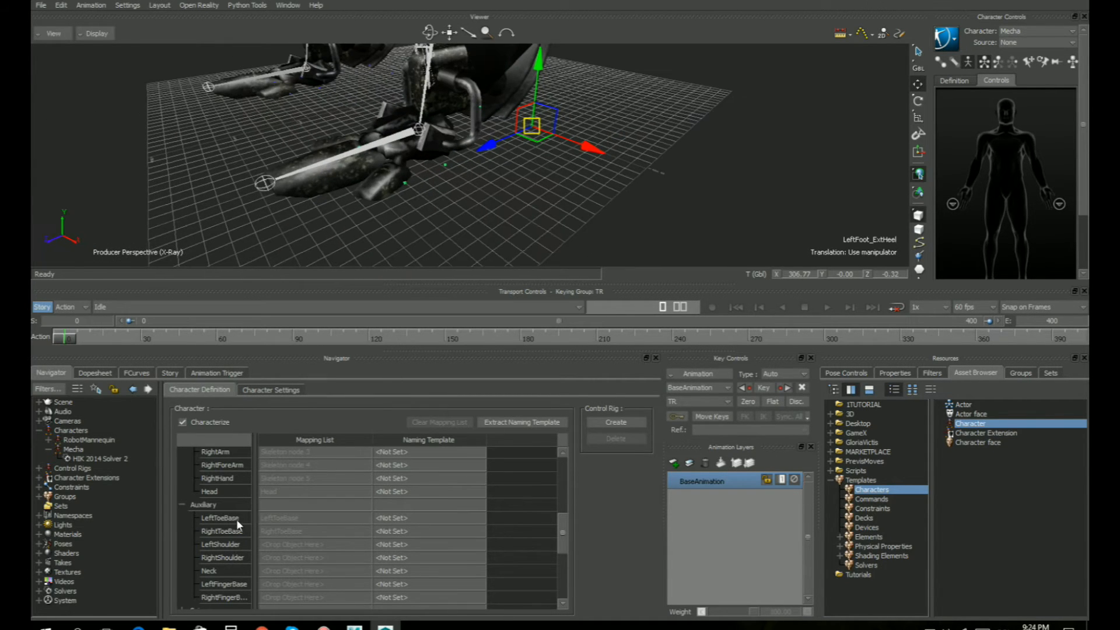
{"action": "left_click", "coordinate": [471, 211]}
{"action": "left_click", "coordinate": [444, 164]}
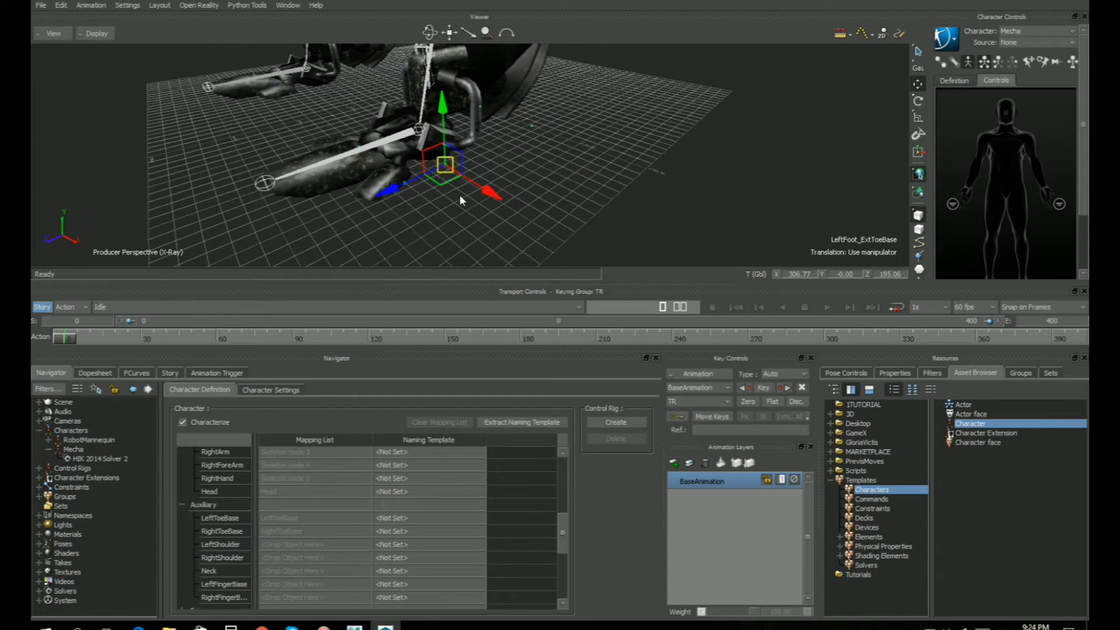
{"action": "left_click_drag", "start_coordinate": [461, 196], "coordinate": [434, 171], "text": "ctrl+shift"}
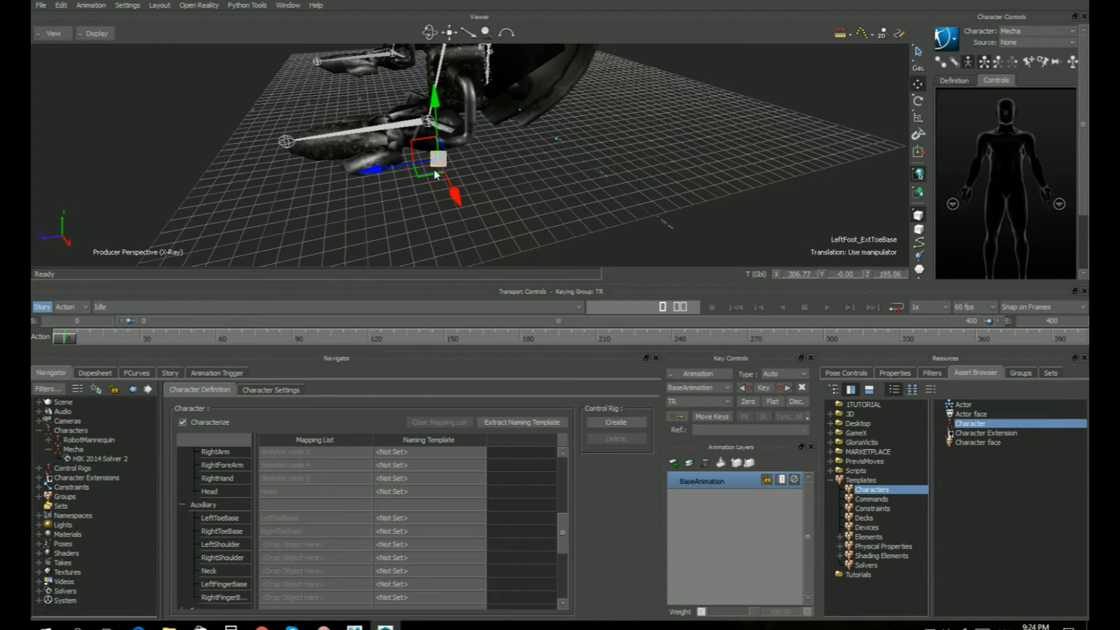
{"action": "left_click", "coordinate": [556, 138]}
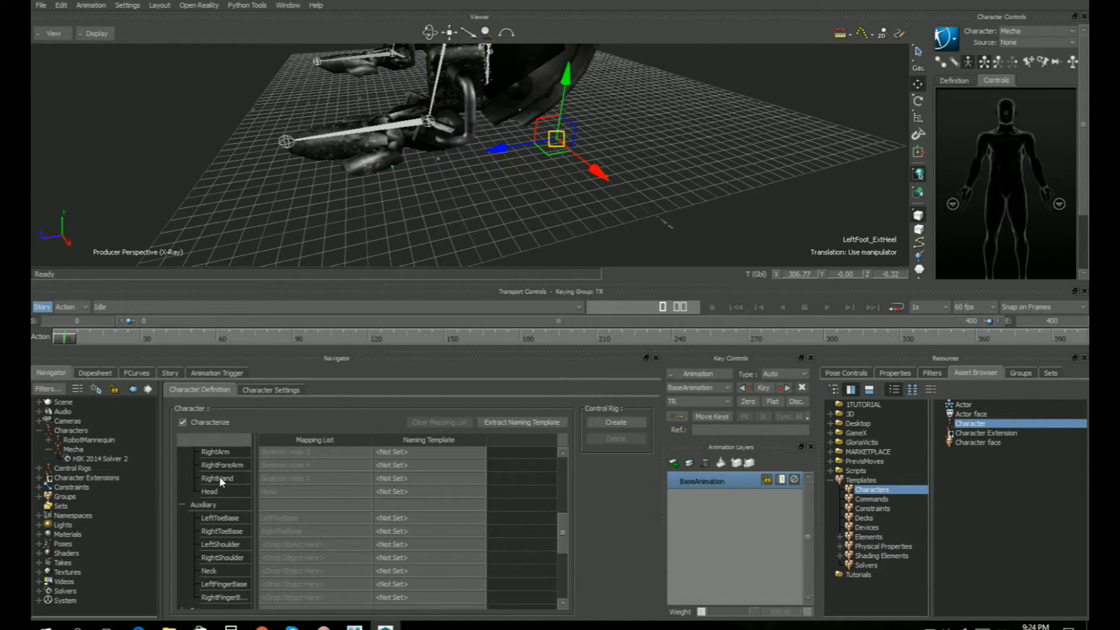
In Mecha's feet floor contact setup, set Feet Floor Pivot to Toes and Feet Contact Type to ToeBase
{"action": "left_click_drag", "start_coordinate": [253, 464], "coordinate": [290, 461]}
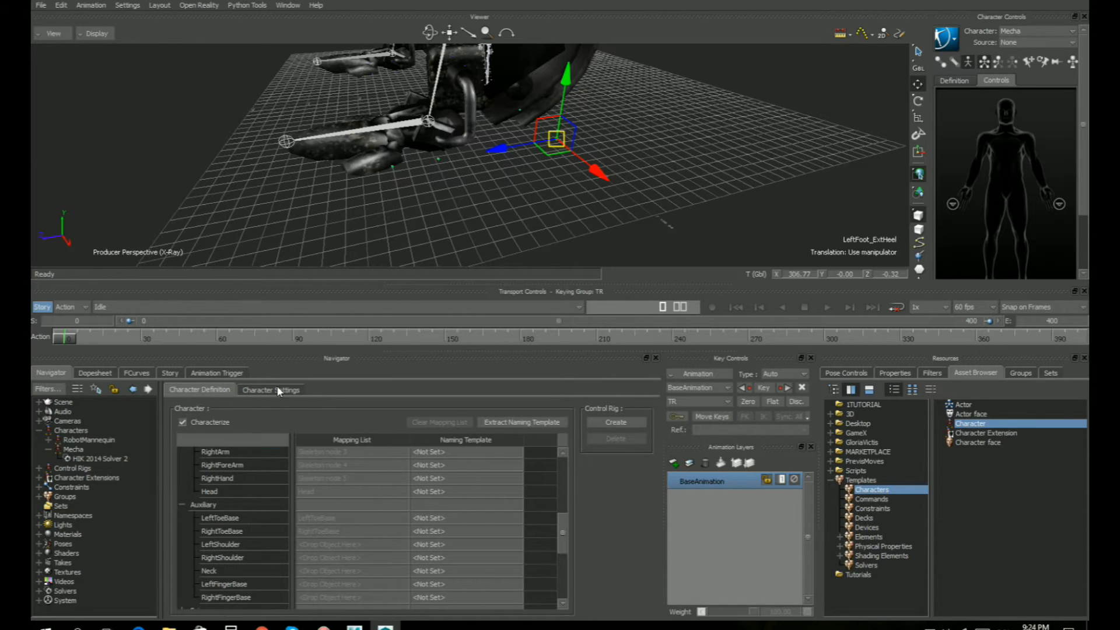
{"action": "left_click", "coordinate": [264, 392]}
{"action": "scroll", "coordinate": [245, 542], "scroll_direction": "down", "scroll_amount": 2}
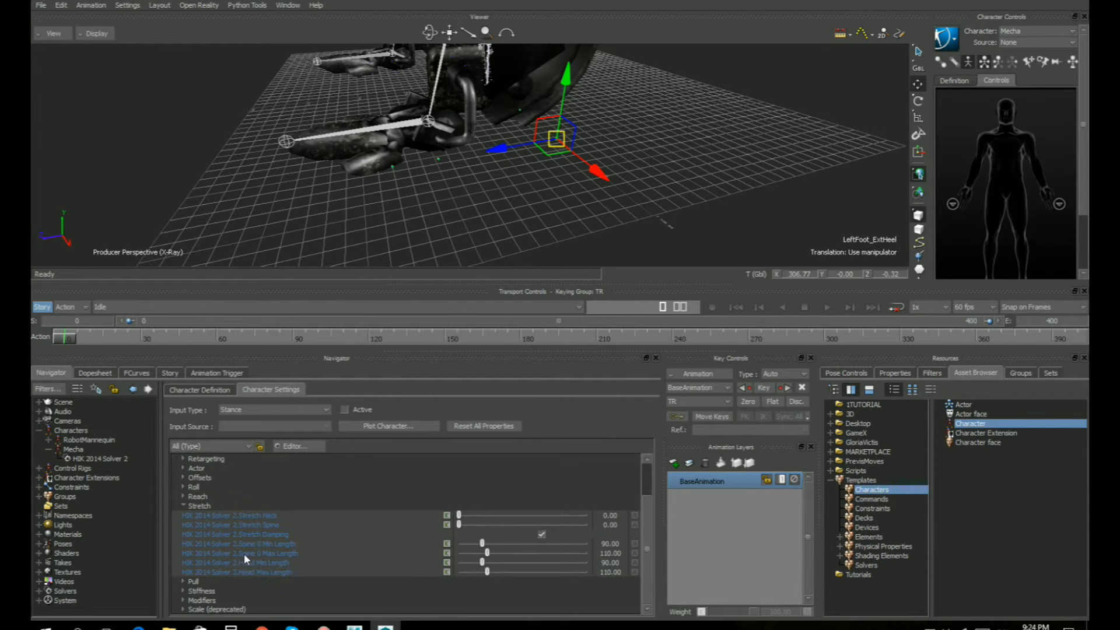
{"action": "left_click", "coordinate": [183, 600]}
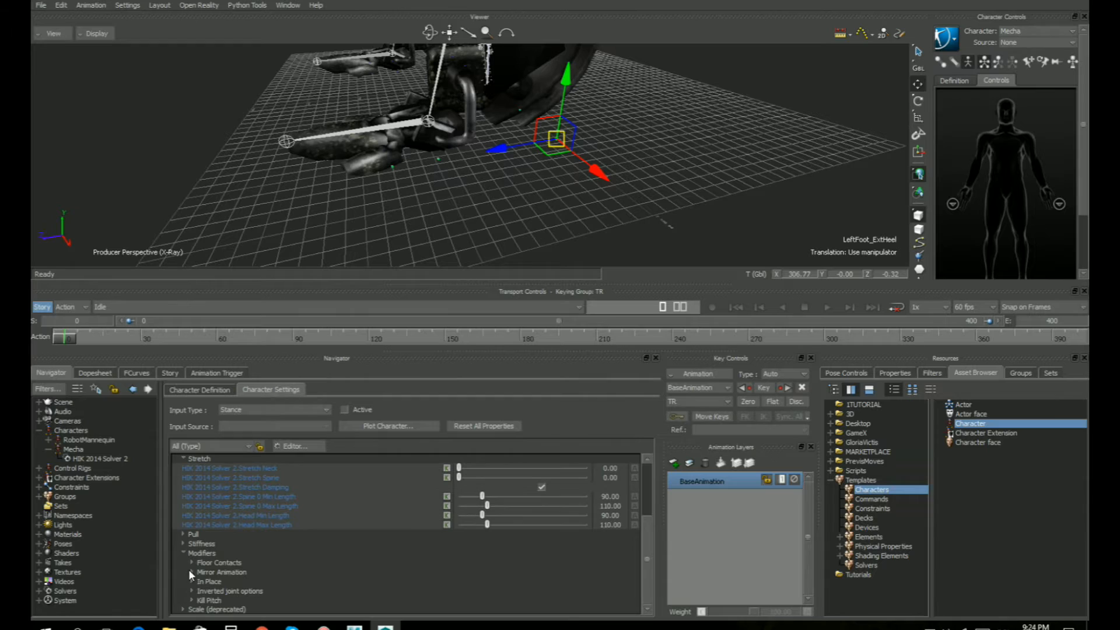
{"action": "left_click", "coordinate": [191, 562]}
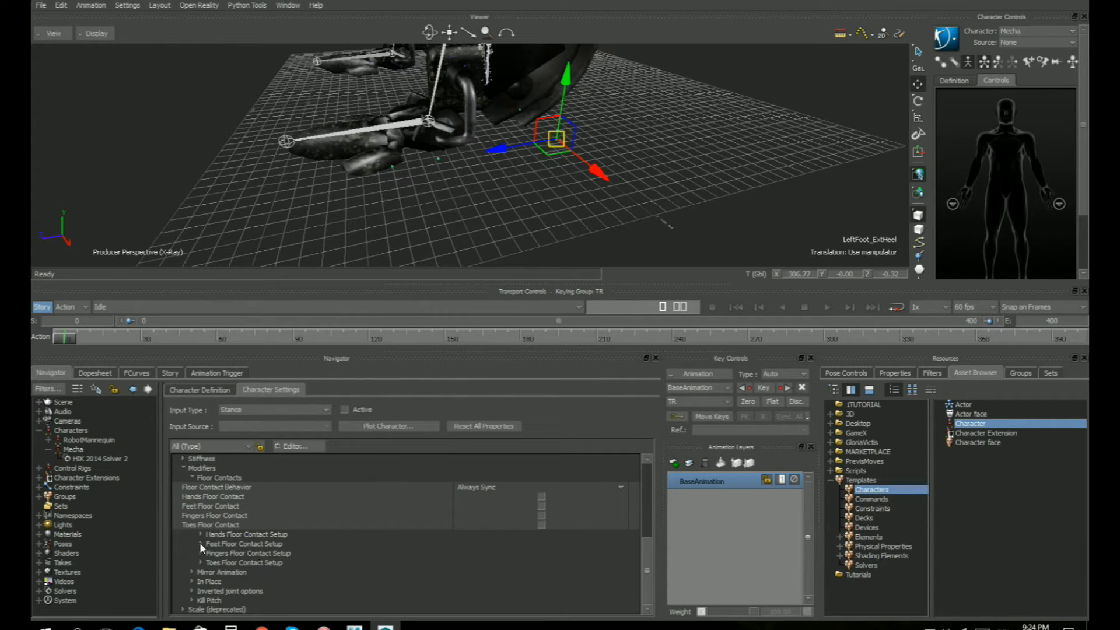
{"action": "left_click", "coordinate": [200, 543]}
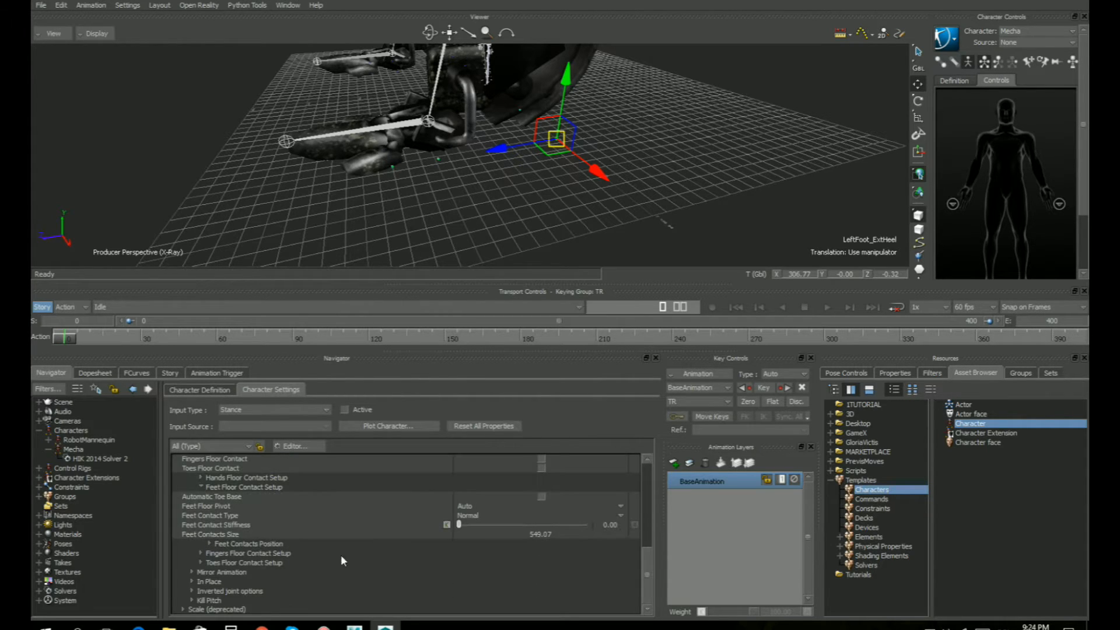
{"action": "left_click", "coordinate": [475, 506]}
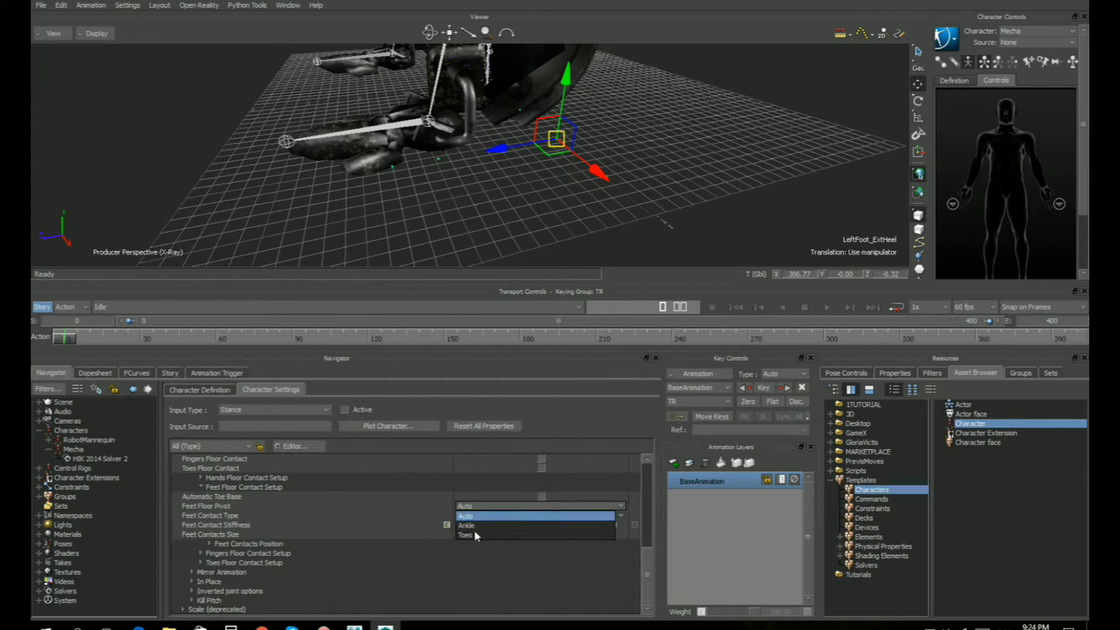
{"action": "left_click", "coordinate": [466, 534]}
{"action": "left_click", "coordinate": [476, 515]}
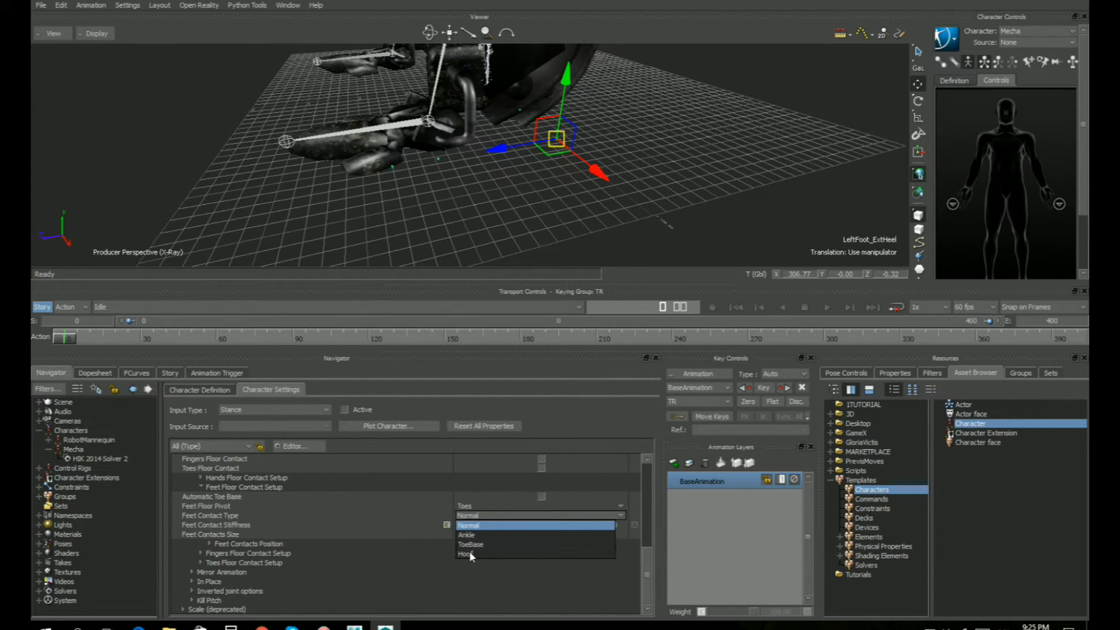
{"action": "left_click", "coordinate": [470, 543]}
Set the RightFoot_IntHeel marker's Y position to 0 and check the contact markers around both feet
{"action": "left_click", "coordinate": [430, 198]}
{"action": "key", "text": "s"}
{"action": "key", "text": "t"}
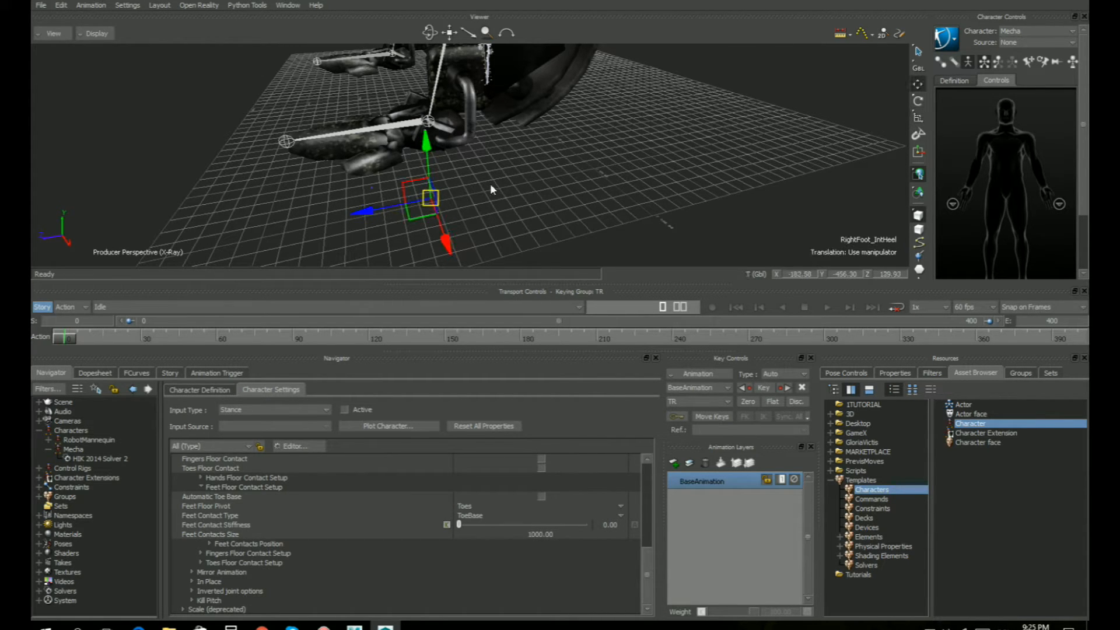
{"action": "left_click", "coordinate": [838, 273]}
{"action": "type", "text": "0"}
{"action": "key", "text": "Return"}
{"action": "left_click_drag", "start_coordinate": [554, 124], "coordinate": [398, 126], "text": "ctrl+shift"}
{"action": "left_click", "coordinate": [500, 176]}
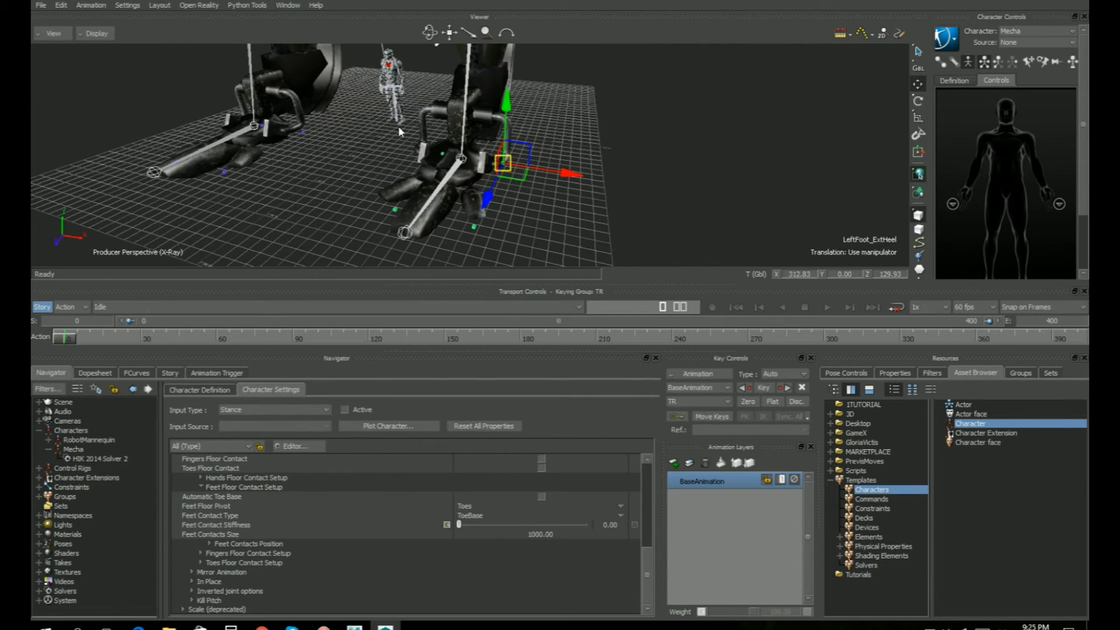
{"action": "left_click", "coordinate": [638, 129]}
{"action": "left_click_drag", "start_coordinate": [618, 130], "coordinate": [506, 247], "text": "ctrl"}
{"action": "left_click_drag", "start_coordinate": [514, 146], "coordinate": [543, 222], "text": "ctrl+shift"}
{"action": "left_click_drag", "start_coordinate": [577, 124], "coordinate": [563, 165], "text": "shift"}
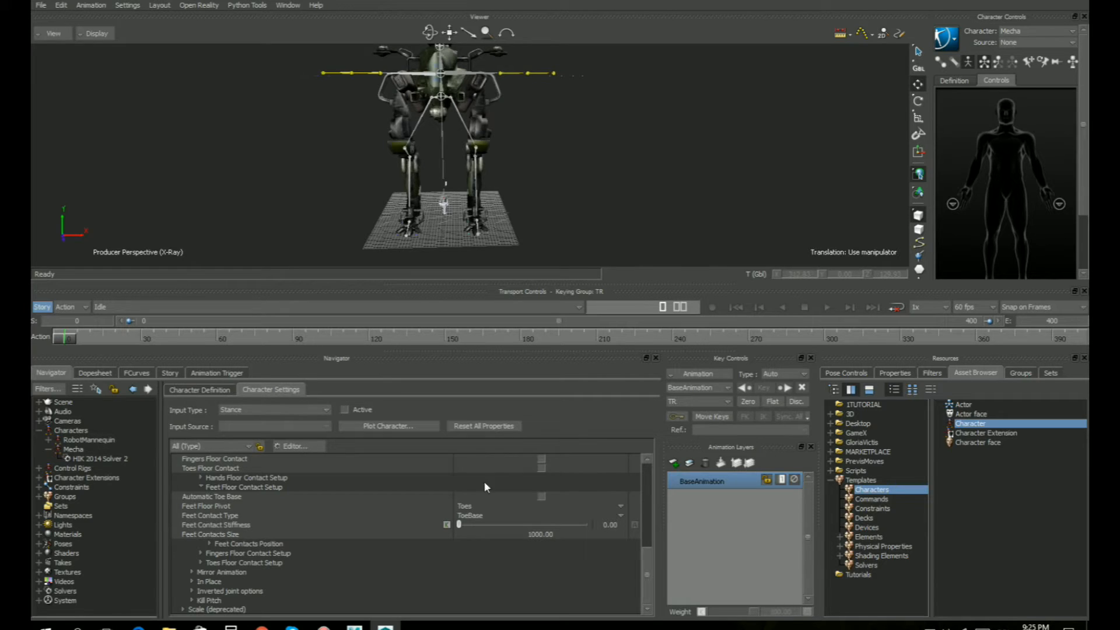
Add a Character Extension from the character templates to the Mecha character
{"action": "left_click", "coordinate": [869, 538]}
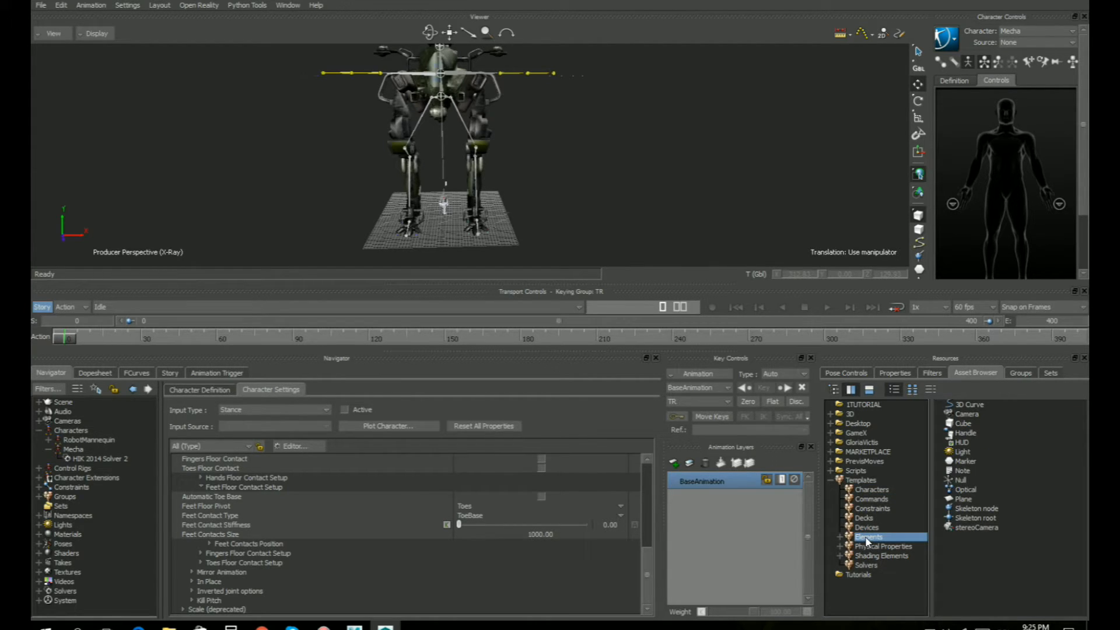
{"action": "left_click", "coordinate": [865, 492]}
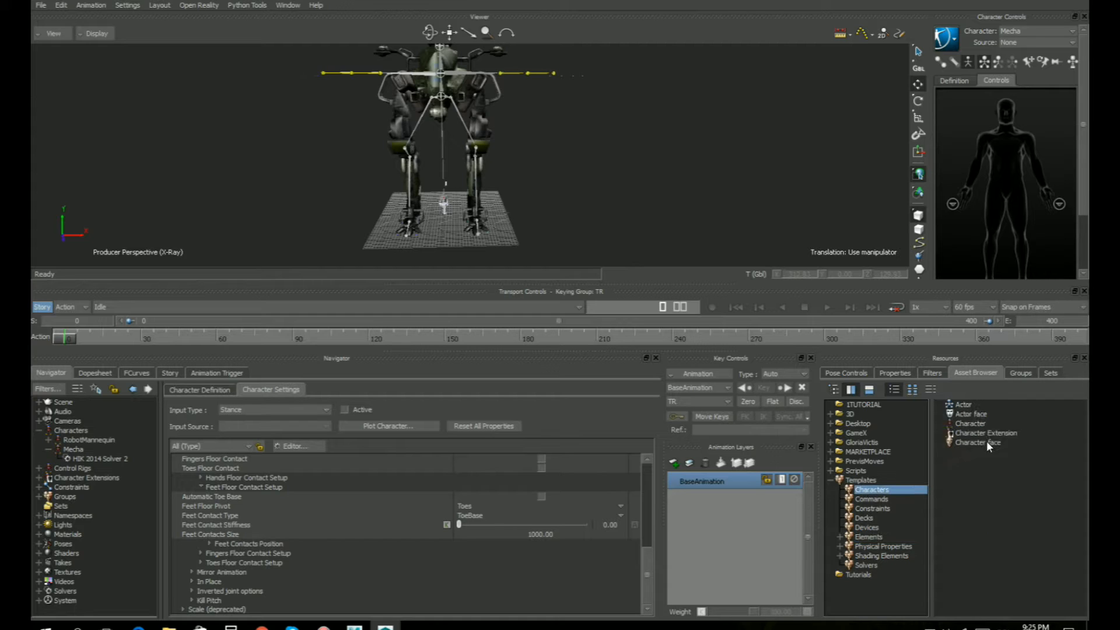
{"action": "left_click_drag", "start_coordinate": [1004, 431], "coordinate": [73, 450]}
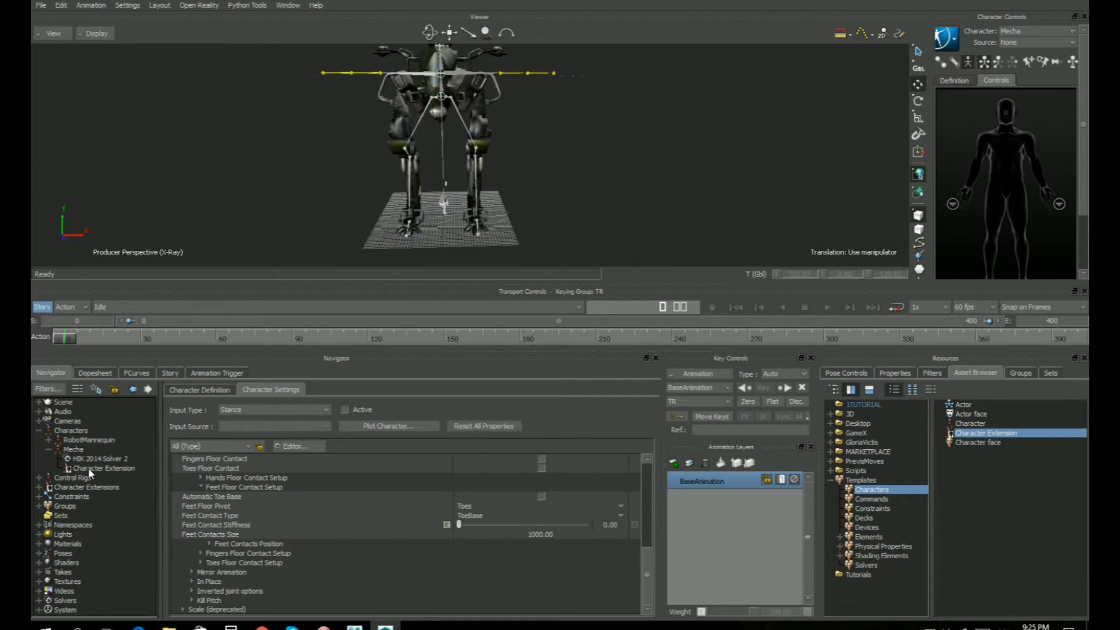
Add the mech's Root joint to Mecha's new Character Extension and verify the extension's contents
{"action": "left_click", "coordinate": [88, 469]}
{"action": "scroll", "coordinate": [535, 98], "scroll_direction": "up", "scroll_amount": 3}
{"action": "scroll", "coordinate": [535, 102], "scroll_direction": "up", "scroll_amount": 3}
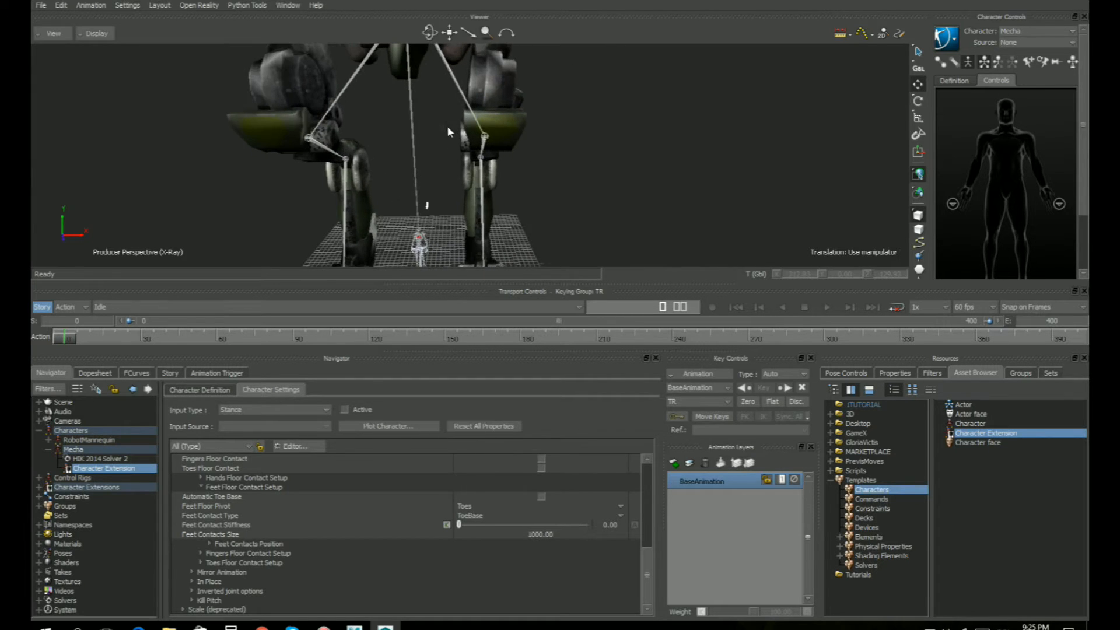
{"action": "left_click", "coordinate": [413, 152]}
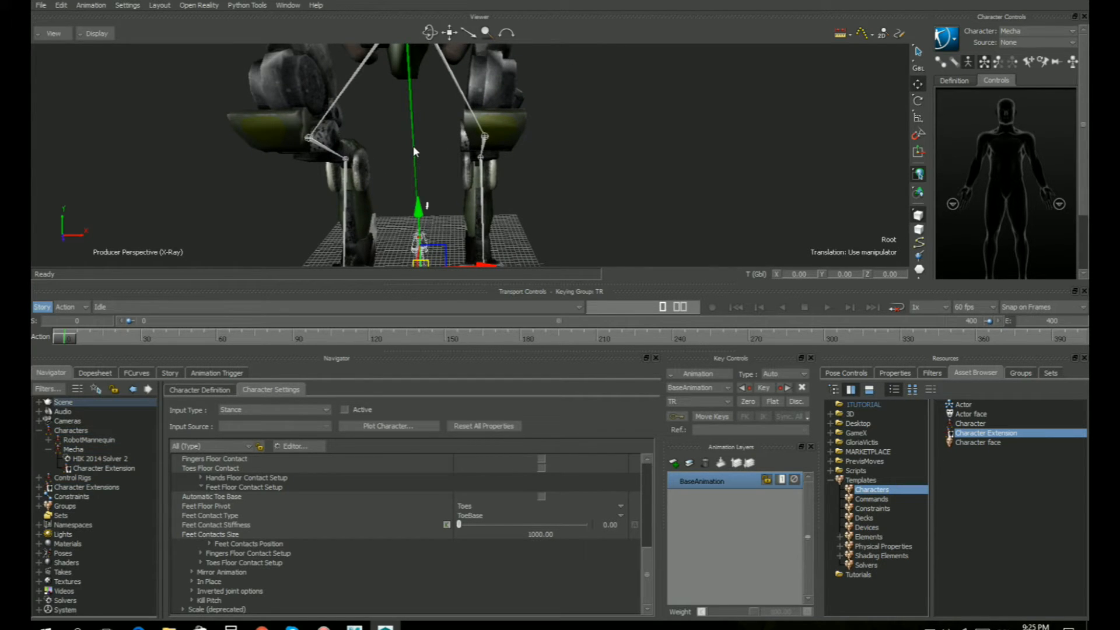
{"action": "scroll", "coordinate": [457, 145], "scroll_direction": "down", "scroll_amount": 3}
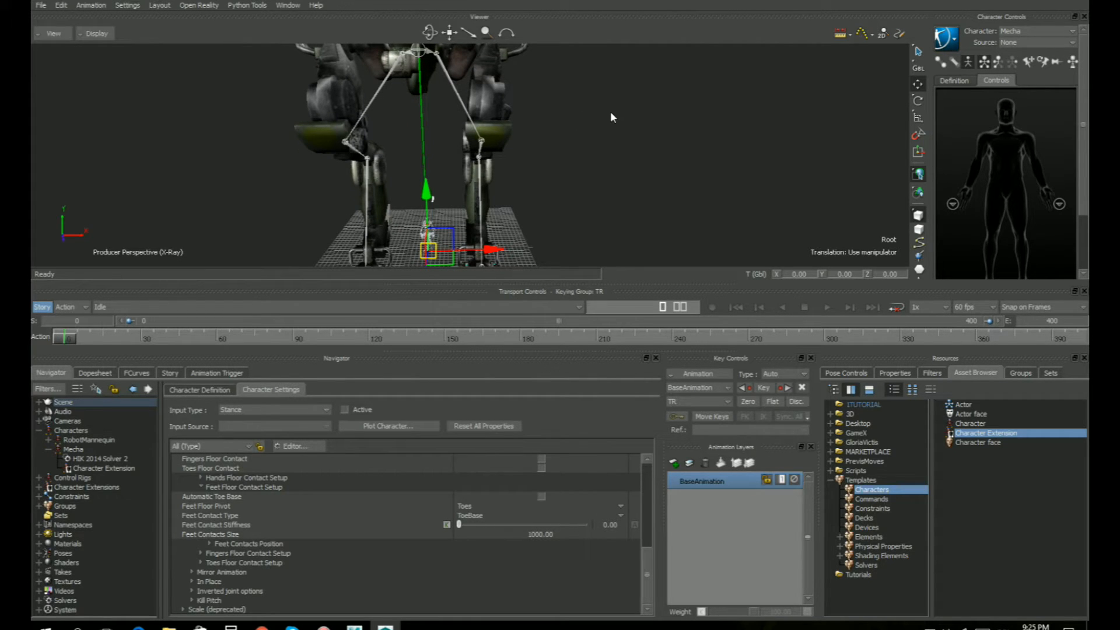
{"action": "left_click", "coordinate": [93, 469]}
{"action": "left_click_drag", "start_coordinate": [92, 468], "coordinate": [91, 467]}
{"action": "left_click", "coordinate": [106, 471]}
{"action": "left_click", "coordinate": [41, 488]}
{"action": "left_click", "coordinate": [48, 516]}
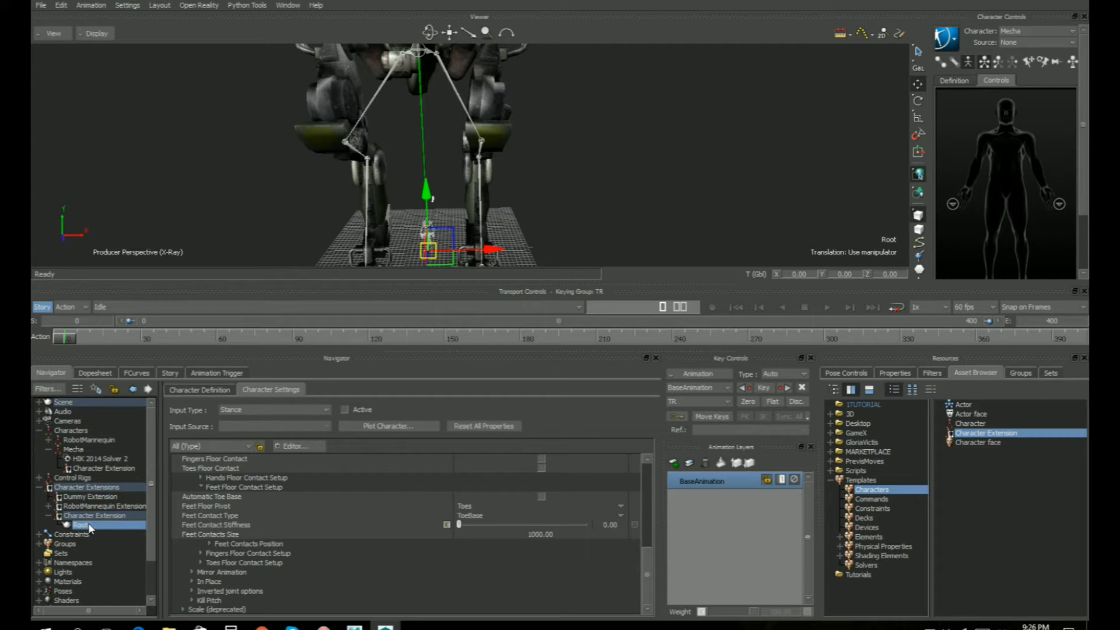
{"action": "left_click", "coordinate": [49, 515]}
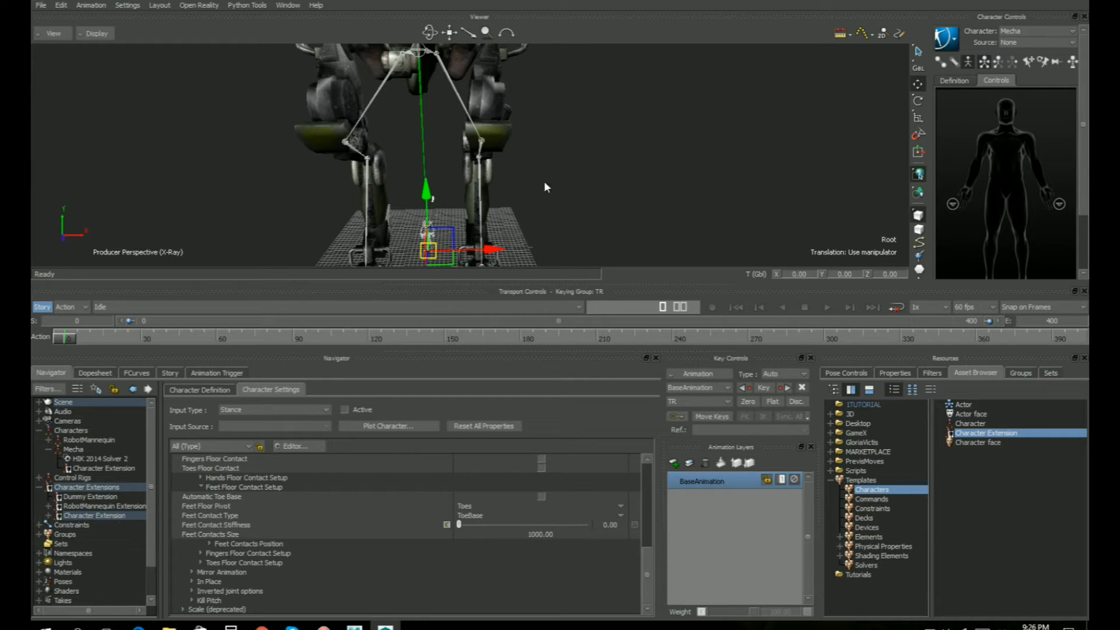
{"action": "left_click", "coordinate": [593, 137]}
{"action": "scroll", "coordinate": [589, 158], "scroll_direction": "down", "scroll_amount": 3}
{"action": "mouse_move", "coordinate": [582, 189]}
{"action": "left_mouse_down", "text": "ctrl+shift"}
{"action": "mouse_move", "coordinate": [587, 162]}
{"action": "mouse_move", "coordinate": [588, 190]}
{"action": "left_mouse_up", "text": "ctrl+shift"}
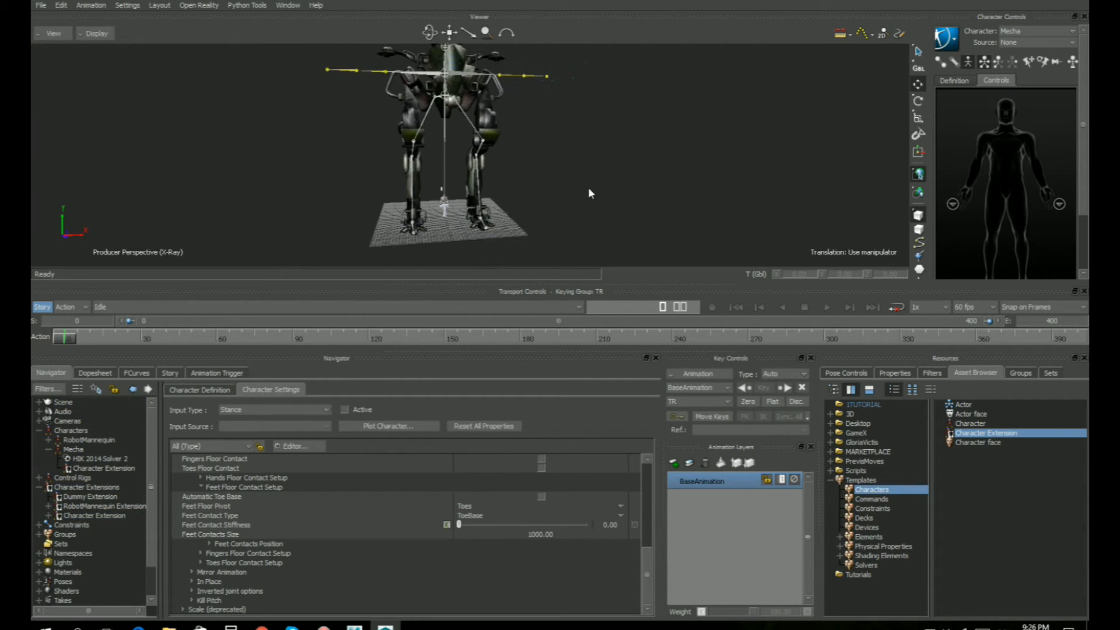
{"action": "left_click_drag", "start_coordinate": [489, 101], "coordinate": [503, 97], "text": "ctrl+shift"}
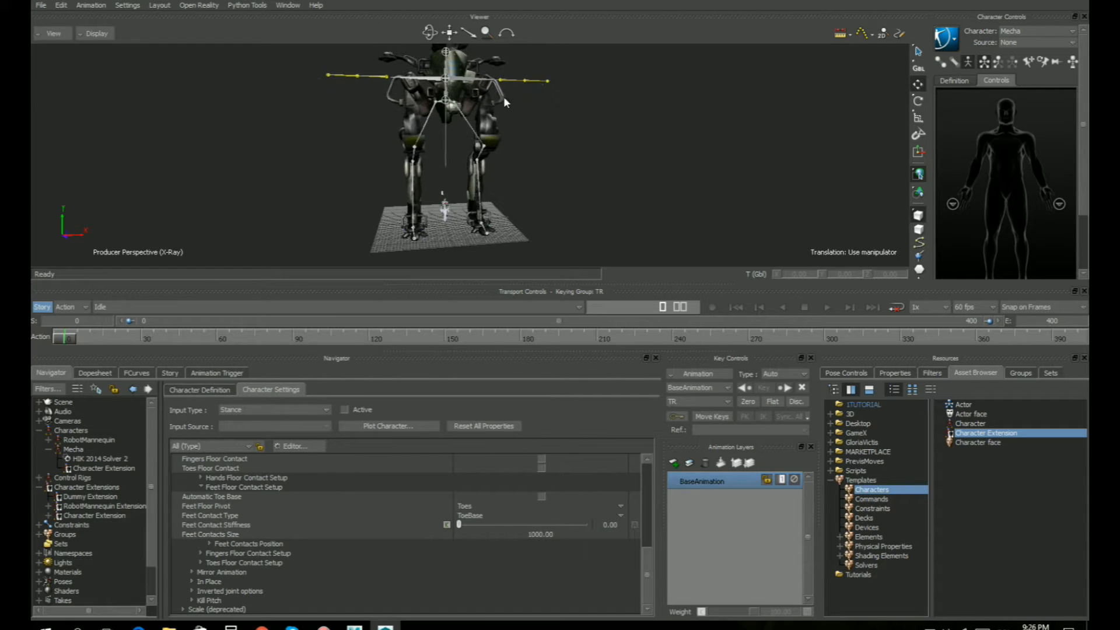
{"action": "scroll", "coordinate": [476, 114], "scroll_direction": "up", "scroll_amount": 3}
{"action": "left_click", "coordinate": [435, 134]}
{"action": "left_click", "coordinate": [619, 169]}
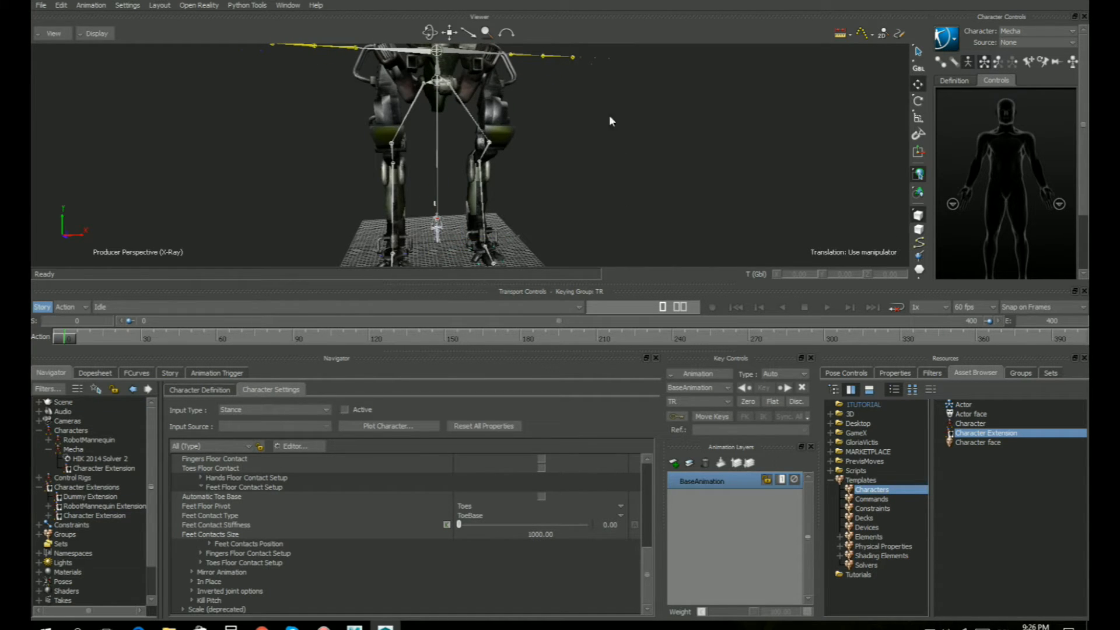
{"action": "left_click_drag", "start_coordinate": [609, 117], "coordinate": [601, 166], "text": "ctrl+shift"}
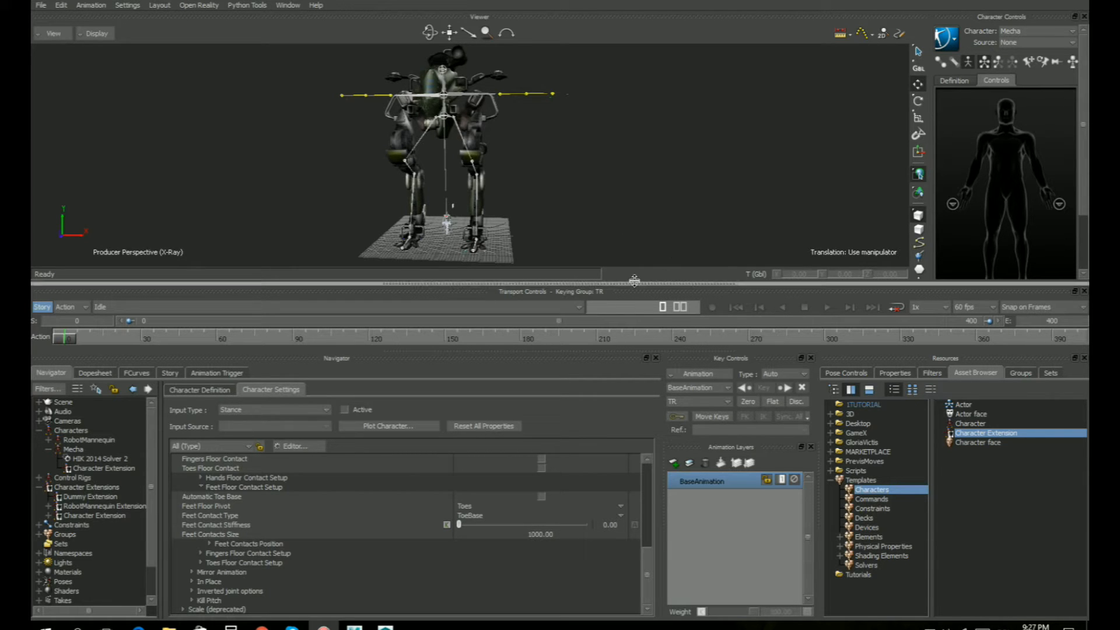
Enlarge the viewer and set RobotMannequin as the animation source for the Mecha character
{"action": "left_click_drag", "start_coordinate": [633, 285], "coordinate": [650, 354]}
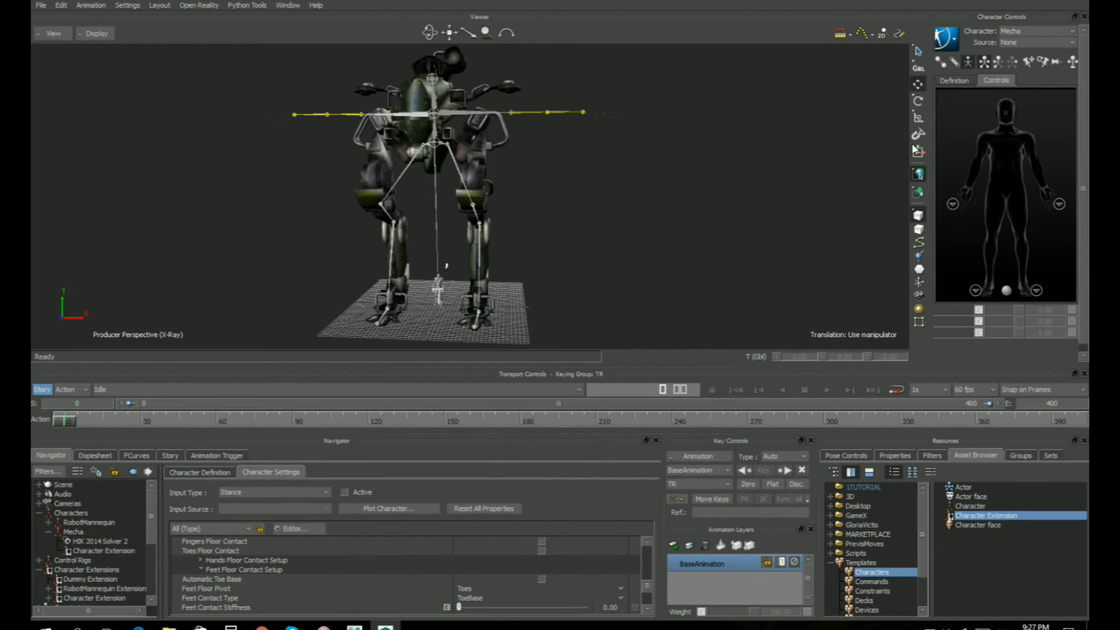
{"action": "left_click", "coordinate": [1015, 31]}
{"action": "left_click", "coordinate": [1015, 44]}
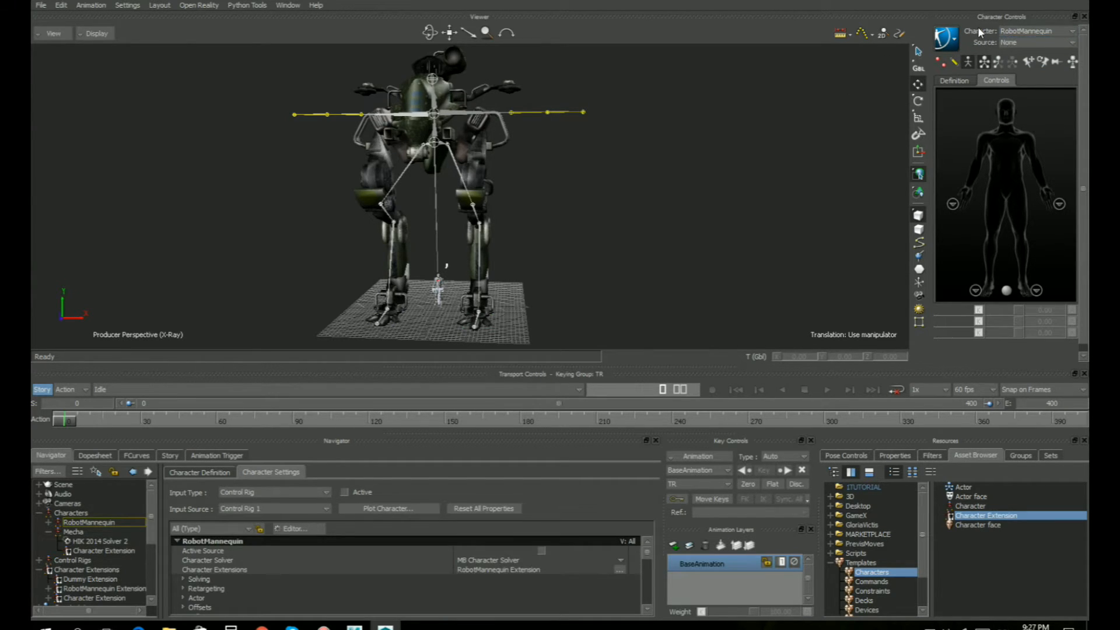
{"action": "left_click", "coordinate": [1013, 29]}
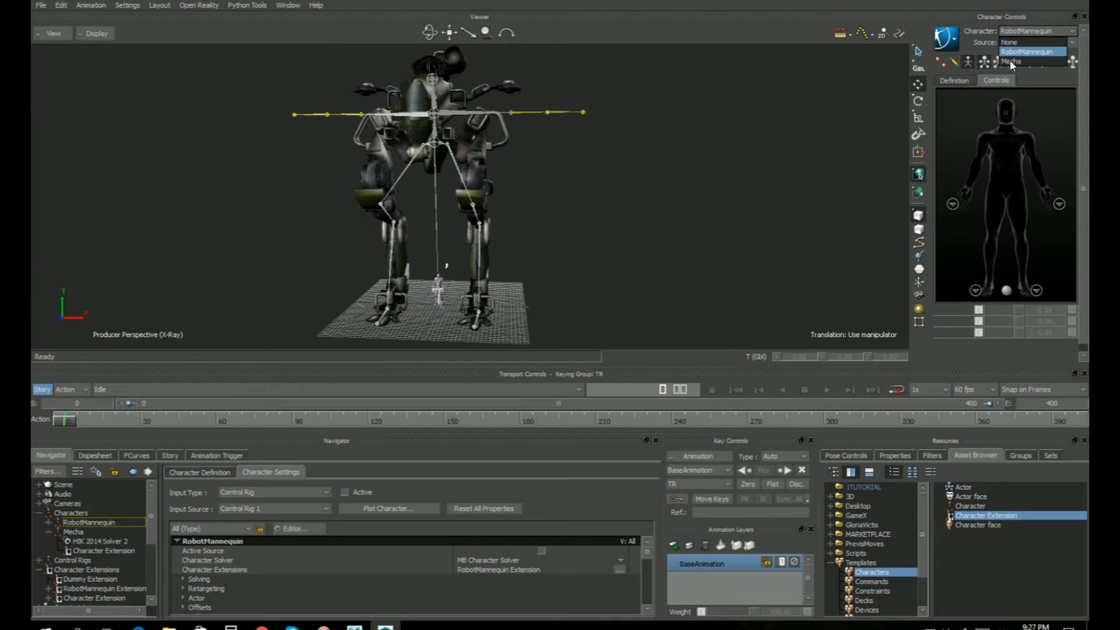
{"action": "left_click", "coordinate": [1010, 58]}
{"action": "left_click", "coordinate": [1011, 43]}
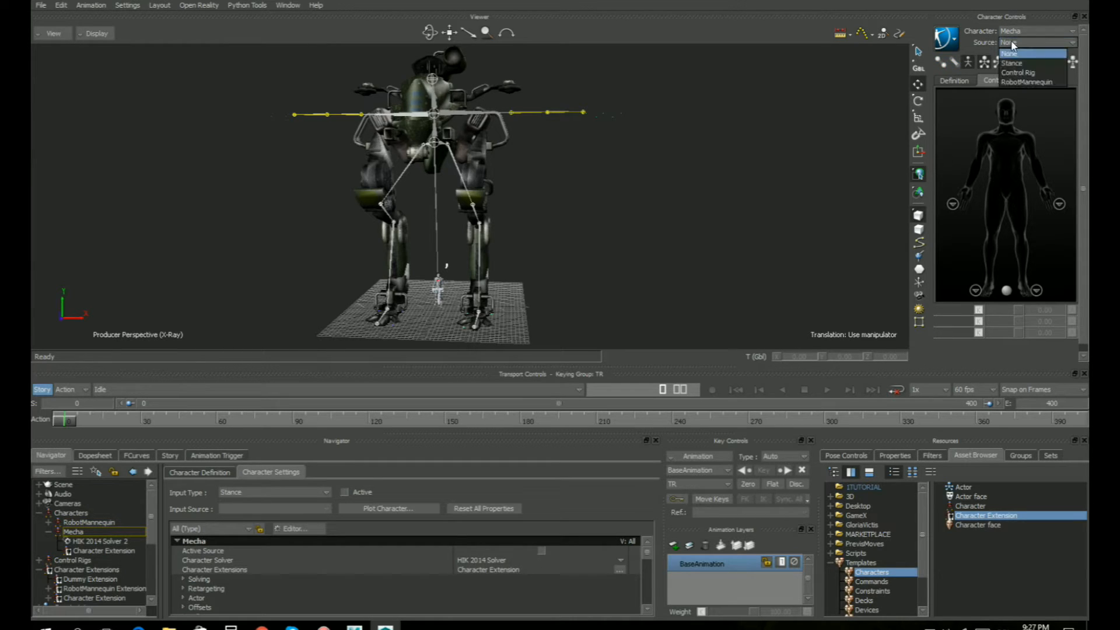
{"action": "left_click", "coordinate": [1025, 79]}
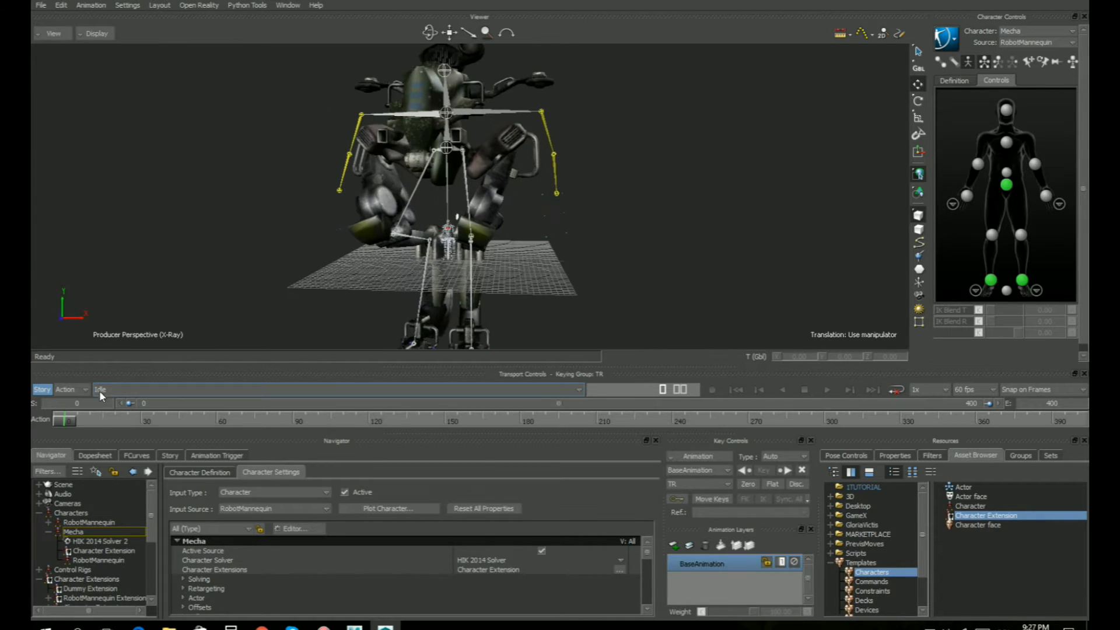
Play the Idle take on the mech, and play the WalkFwdLoop take with looping enabled
{"action": "left_click", "coordinate": [826, 389]}
{"action": "left_click_drag", "start_coordinate": [697, 263], "coordinate": [602, 240], "text": "ctrl+shift"}
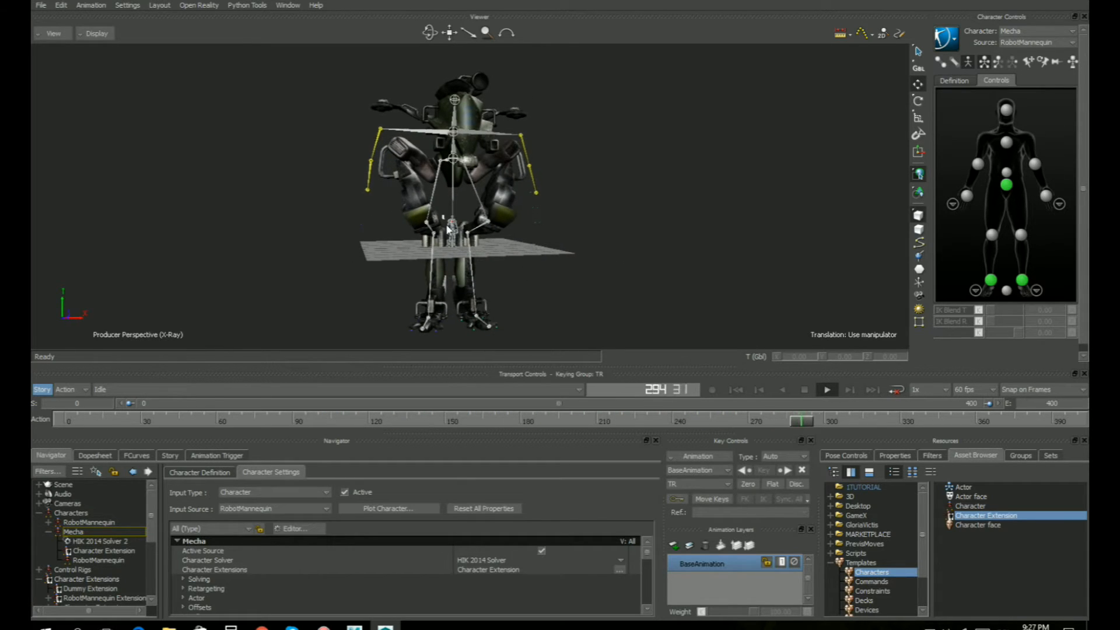
{"action": "left_click", "coordinate": [125, 389]}
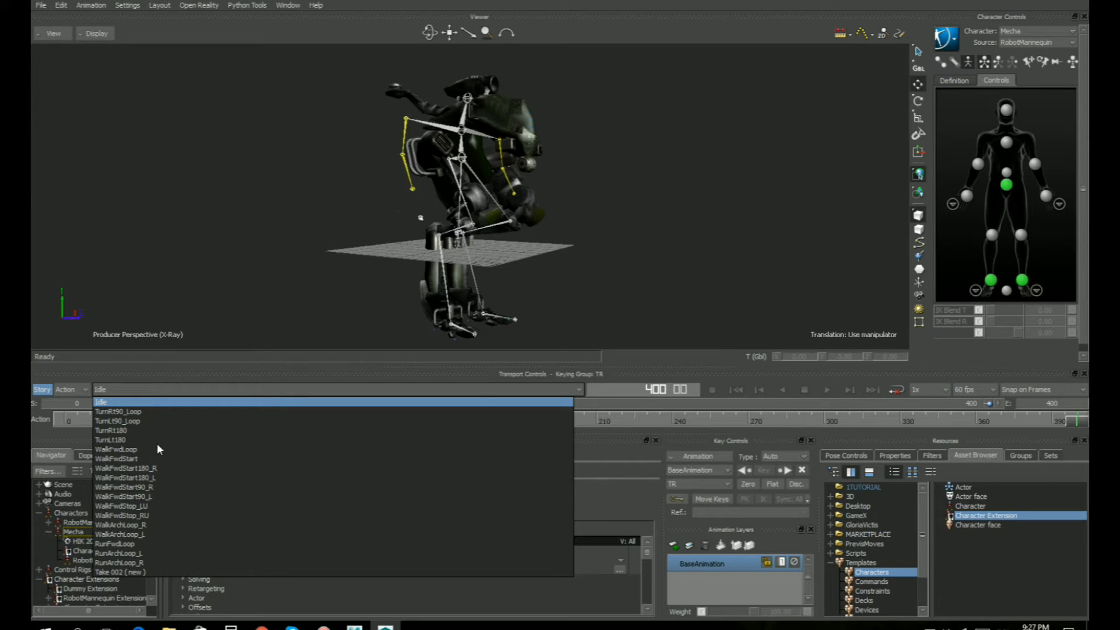
{"action": "left_click", "coordinate": [122, 448]}
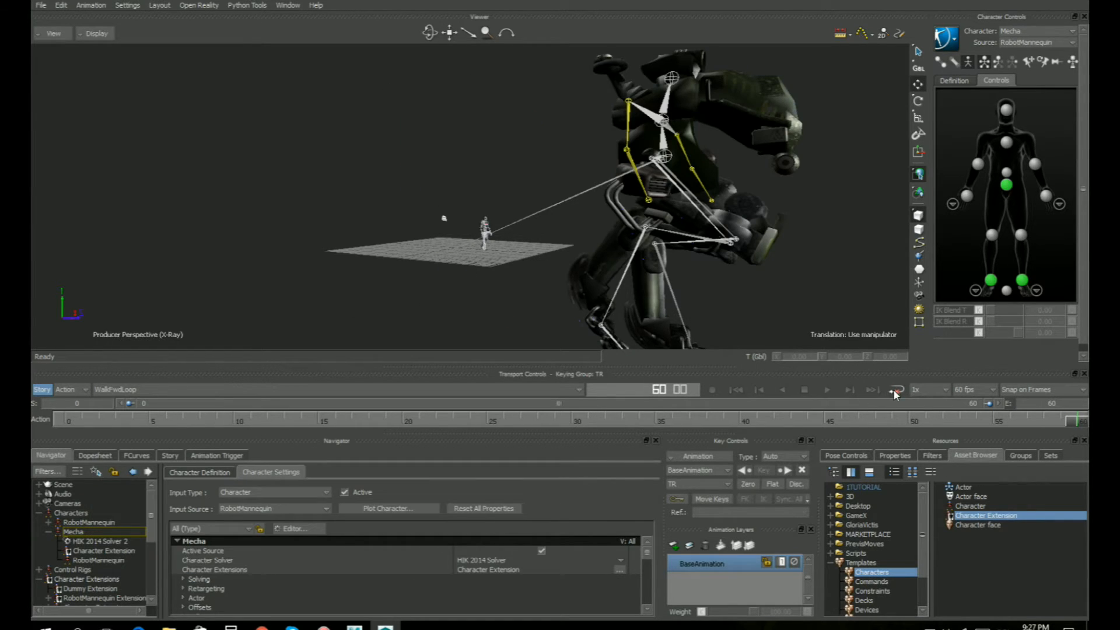
{"action": "left_click", "coordinate": [827, 390]}
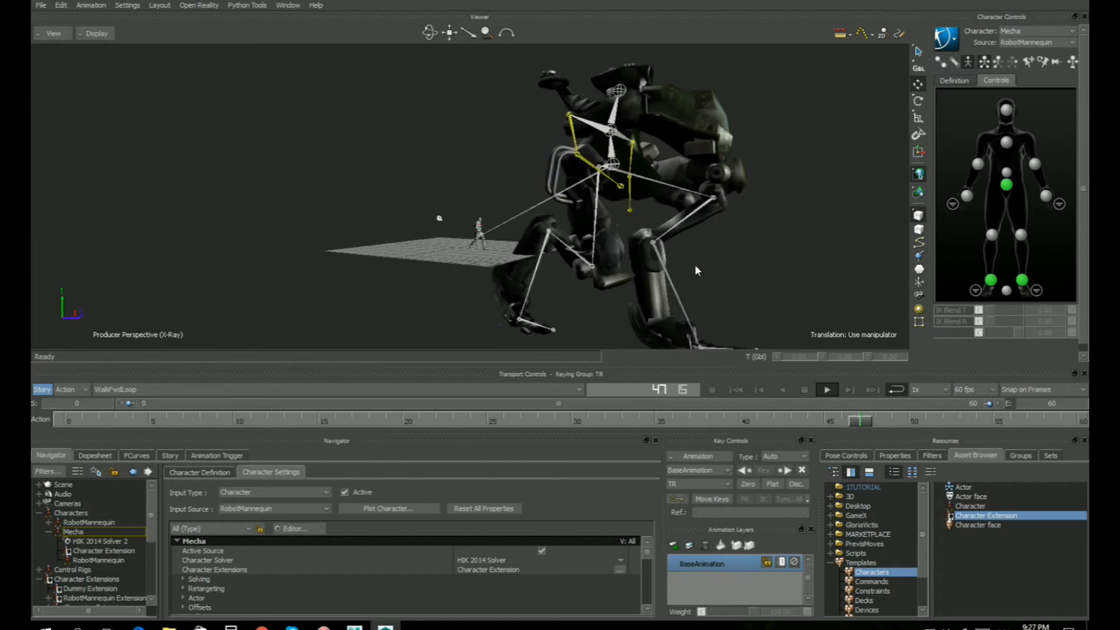
Review the looping WalkFwdLoop playback on the mech from the front and side, and return to the first frame
{"action": "left_click_drag", "start_coordinate": [652, 272], "coordinate": [517, 261], "text": "ctrl+shift"}
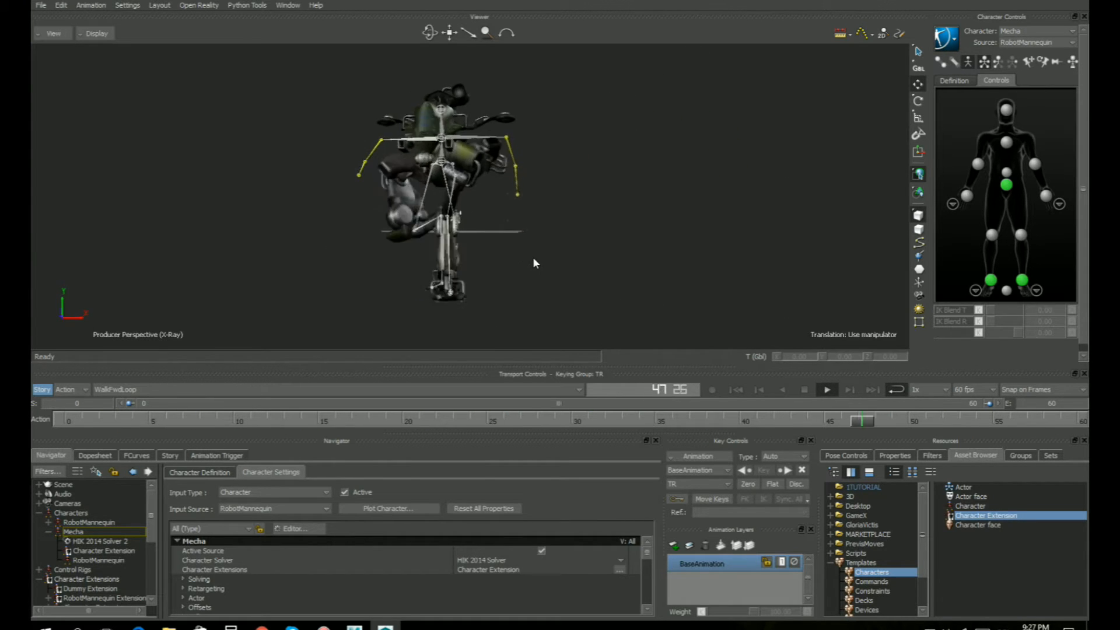
{"action": "left_click", "coordinate": [736, 390]}
{"action": "left_click_drag", "start_coordinate": [634, 268], "coordinate": [618, 203], "text": "ctrl"}
{"action": "left_click_drag", "start_coordinate": [596, 247], "coordinate": [654, 288], "text": "ctrl+shift"}
{"action": "left_click", "coordinate": [829, 390]}
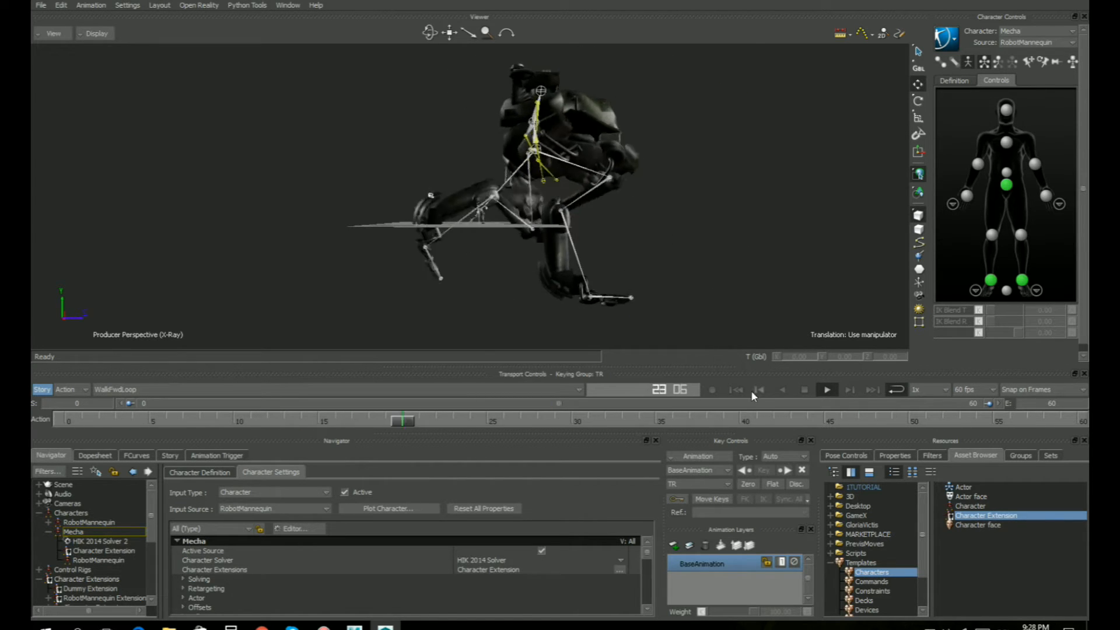
{"action": "left_click", "coordinate": [736, 389]}
Inspect the IK Blend and IK Pull settings of the mech's ankle, toe-base and hips effectors
{"action": "left_click", "coordinate": [990, 282]}
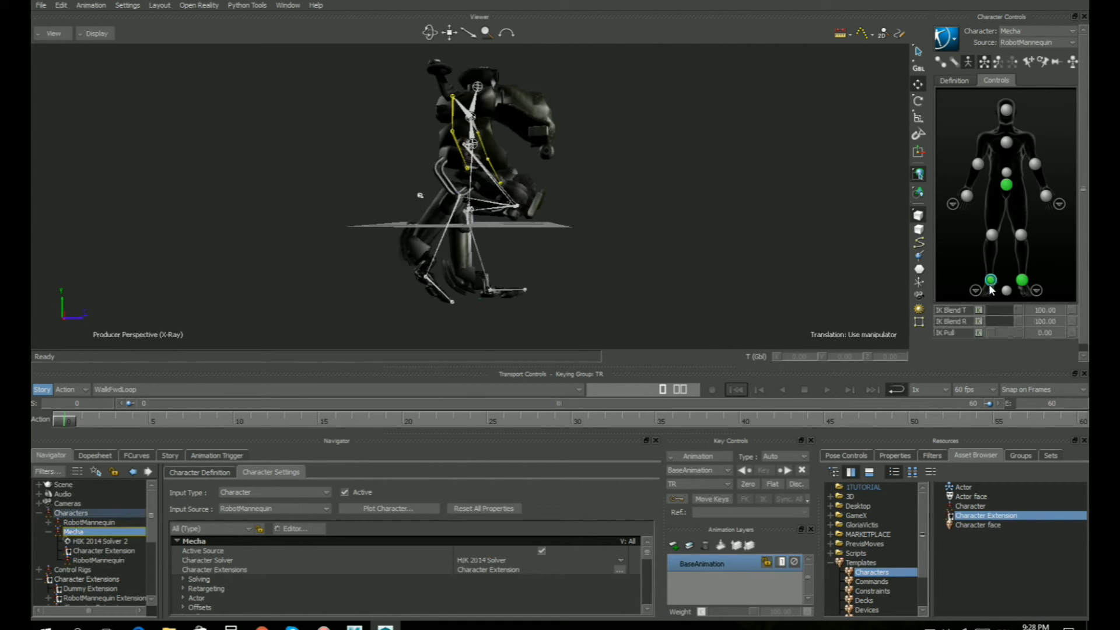
{"action": "left_click", "coordinate": [975, 291]}
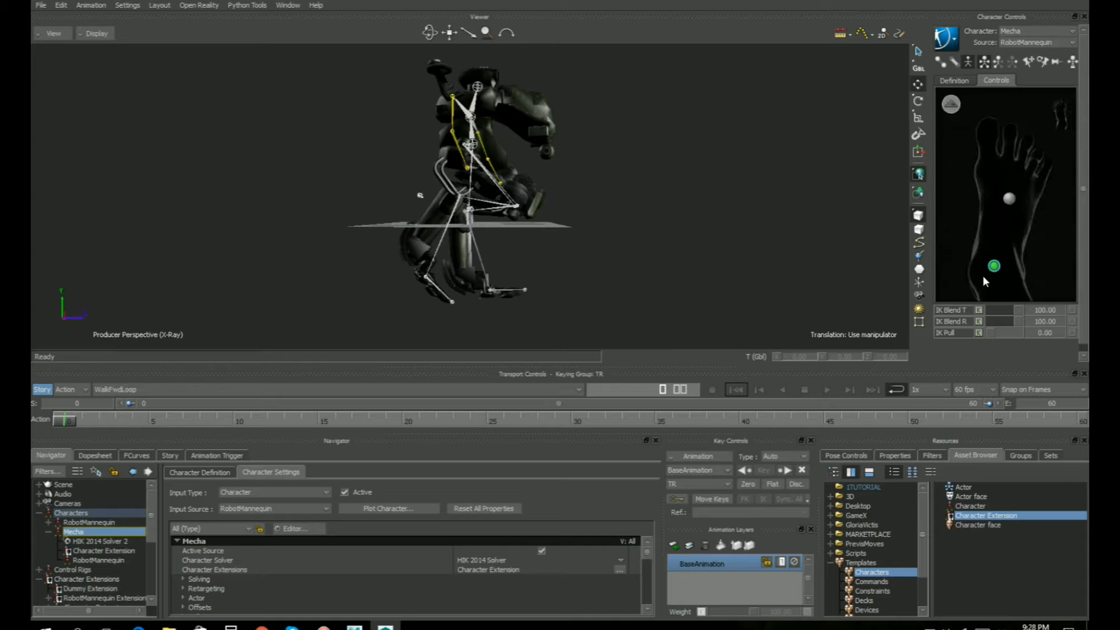
{"action": "left_click", "coordinate": [1008, 199]}
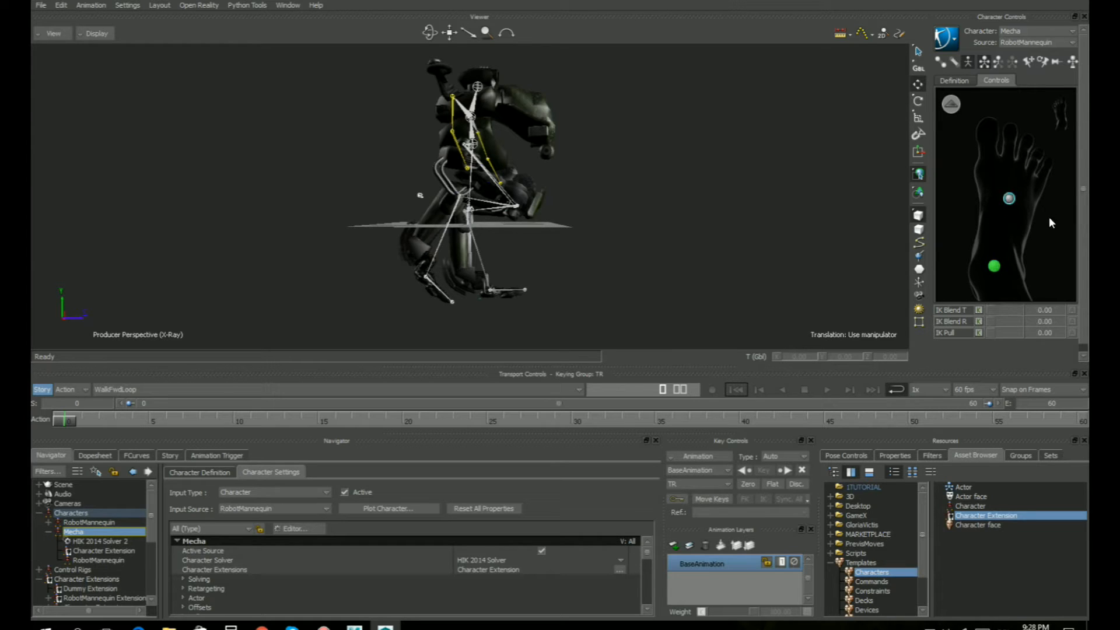
{"action": "left_click", "coordinate": [1034, 222]}
{"action": "left_click", "coordinate": [952, 105]}
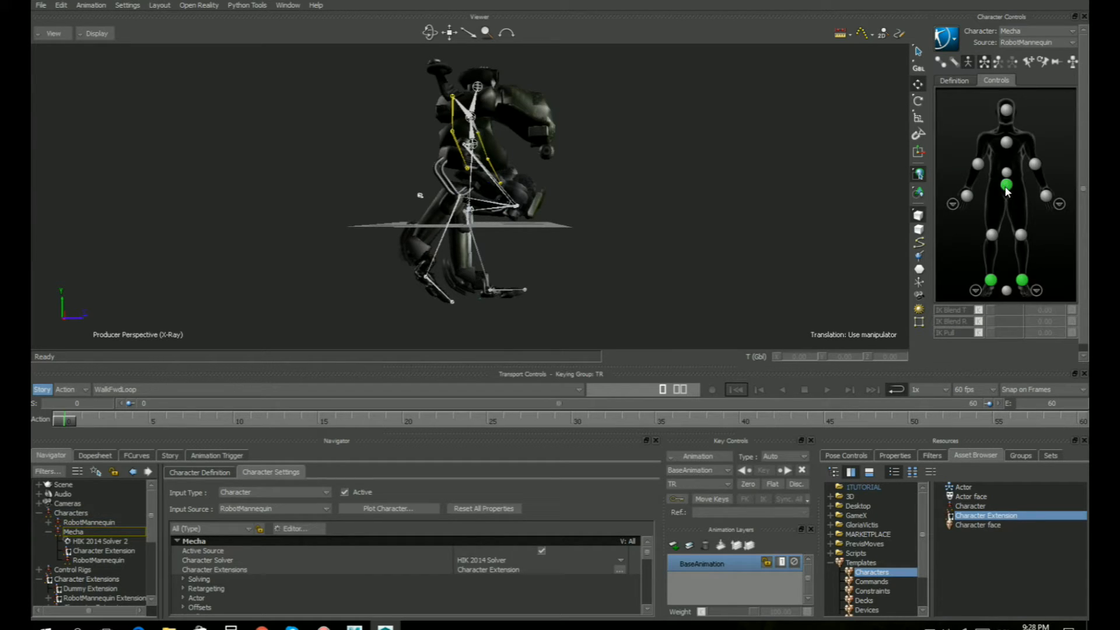
{"action": "left_click", "coordinate": [1004, 184]}
{"action": "left_click", "coordinate": [992, 281]}
{"action": "left_click", "coordinate": [1007, 183]}
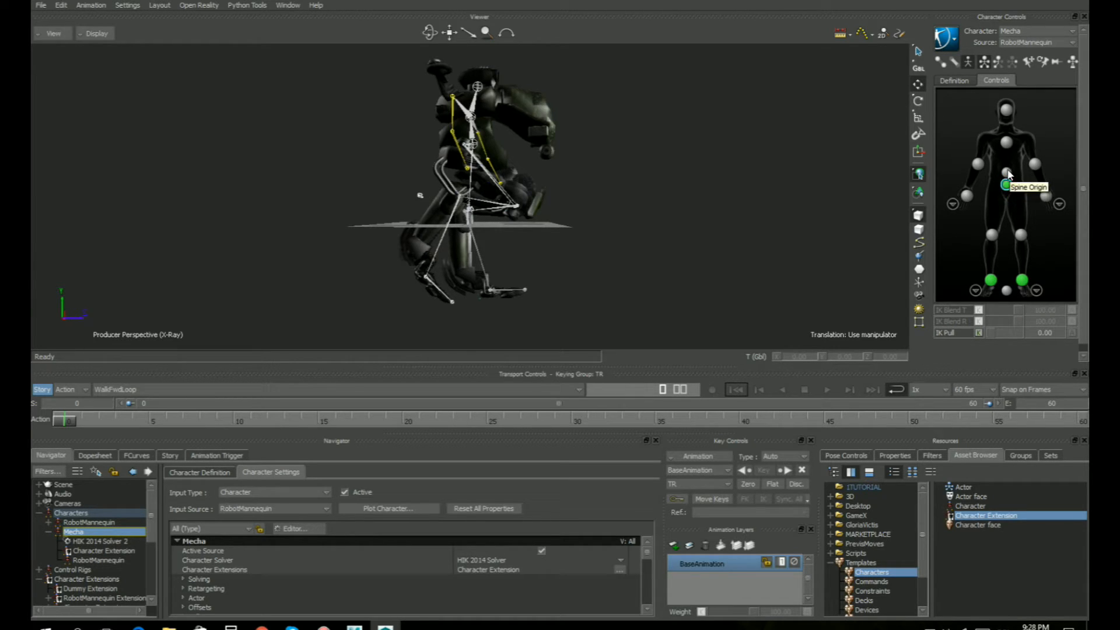
{"action": "left_click", "coordinate": [958, 260]}
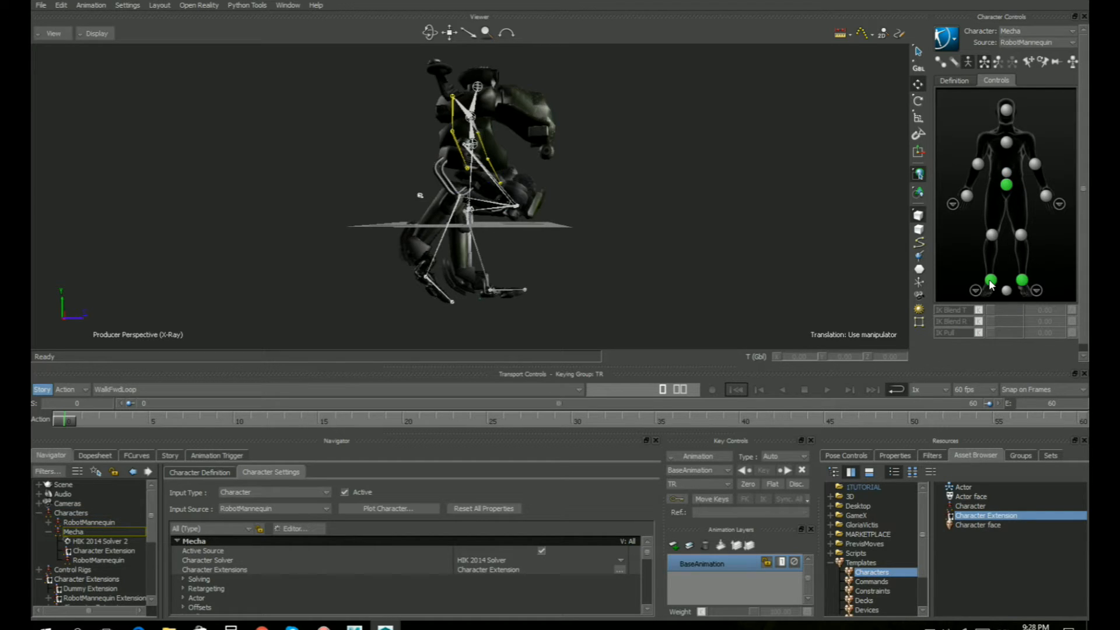
Set IK Blend T and IK Blend R to 0 on both of the mech's ankle effectors
{"action": "left_click_drag", "start_coordinate": [571, 192], "coordinate": [476, 151], "text": "ctrl+shift"}
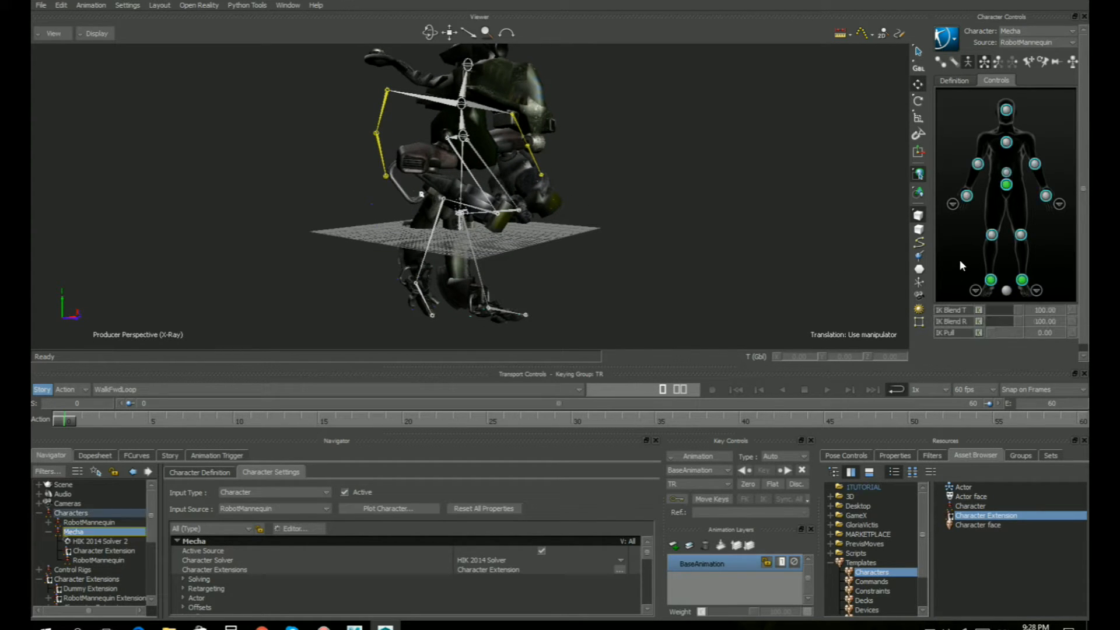
{"action": "left_click", "coordinate": [989, 283]}
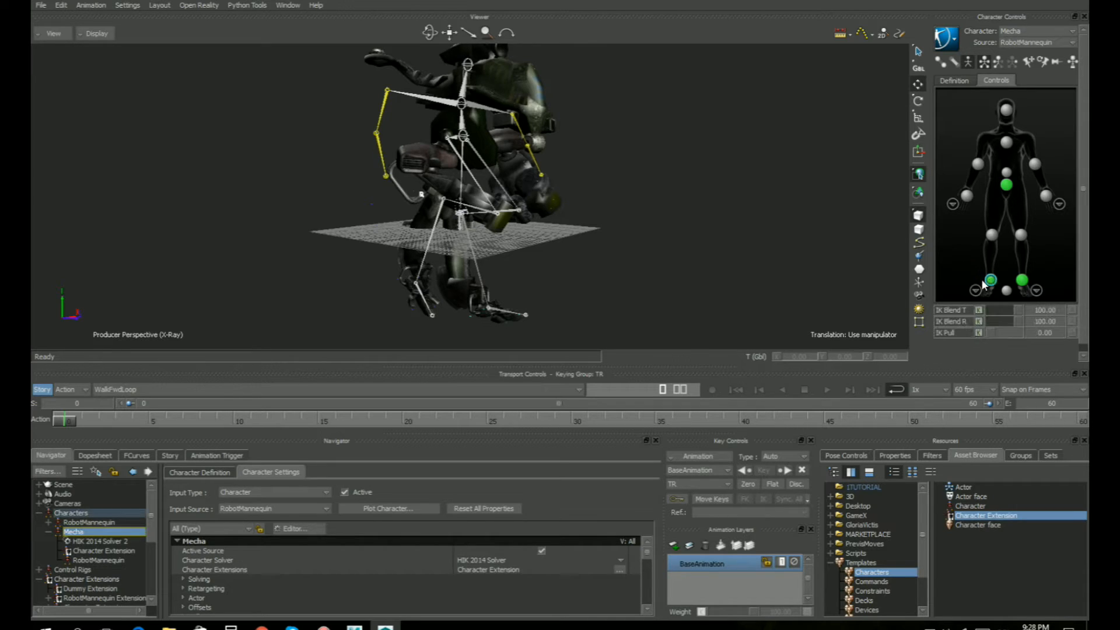
{"action": "left_click", "coordinate": [1021, 282], "text": "shift"}
{"action": "left_click_drag", "start_coordinate": [1016, 310], "coordinate": [984, 321]}
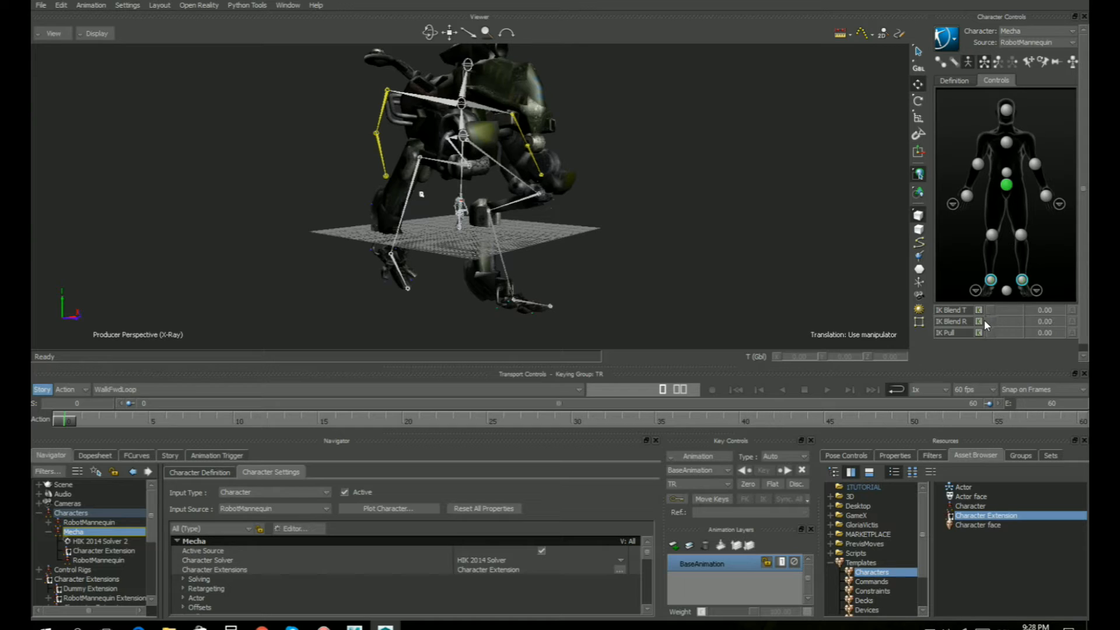
Set IK Blend T and IK Blend R to 100 on the toe-base effector of each foot
{"action": "left_click", "coordinate": [975, 290]}
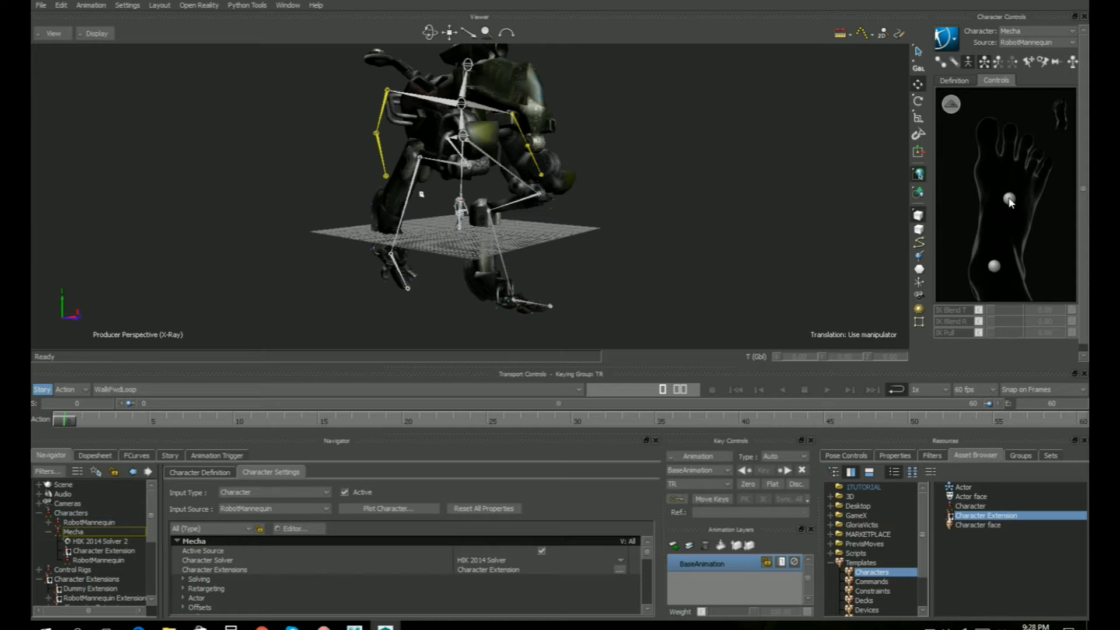
{"action": "left_click", "coordinate": [1009, 199]}
{"action": "left_click_drag", "start_coordinate": [630, 282], "coordinate": [637, 276], "text": "shift"}
{"action": "left_click_drag", "start_coordinate": [637, 276], "coordinate": [657, 254], "text": "ctrl+shift"}
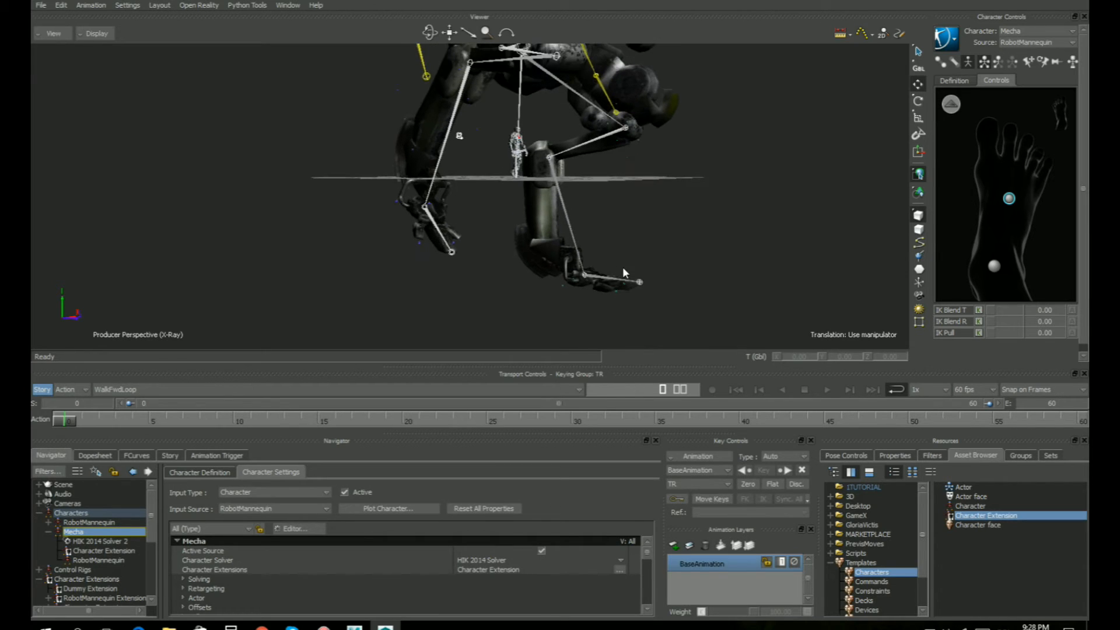
{"action": "left_click_drag", "start_coordinate": [991, 310], "coordinate": [1022, 323]}
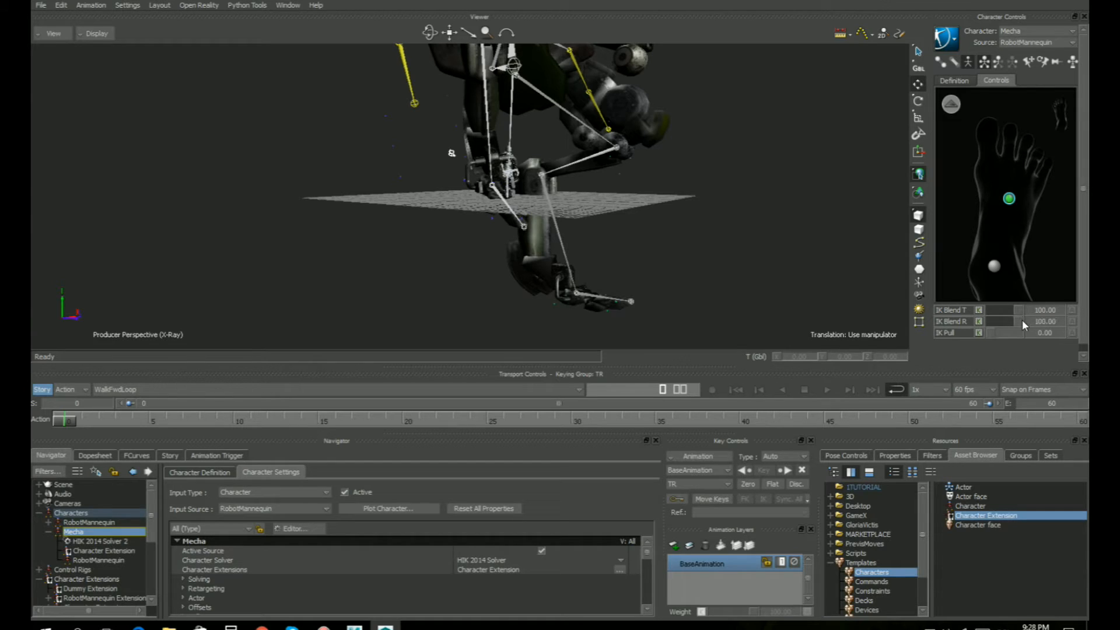
{"action": "left_click", "coordinate": [1059, 111]}
{"action": "left_click", "coordinate": [1003, 199]}
{"action": "left_click_drag", "start_coordinate": [1000, 309], "coordinate": [1022, 320]}
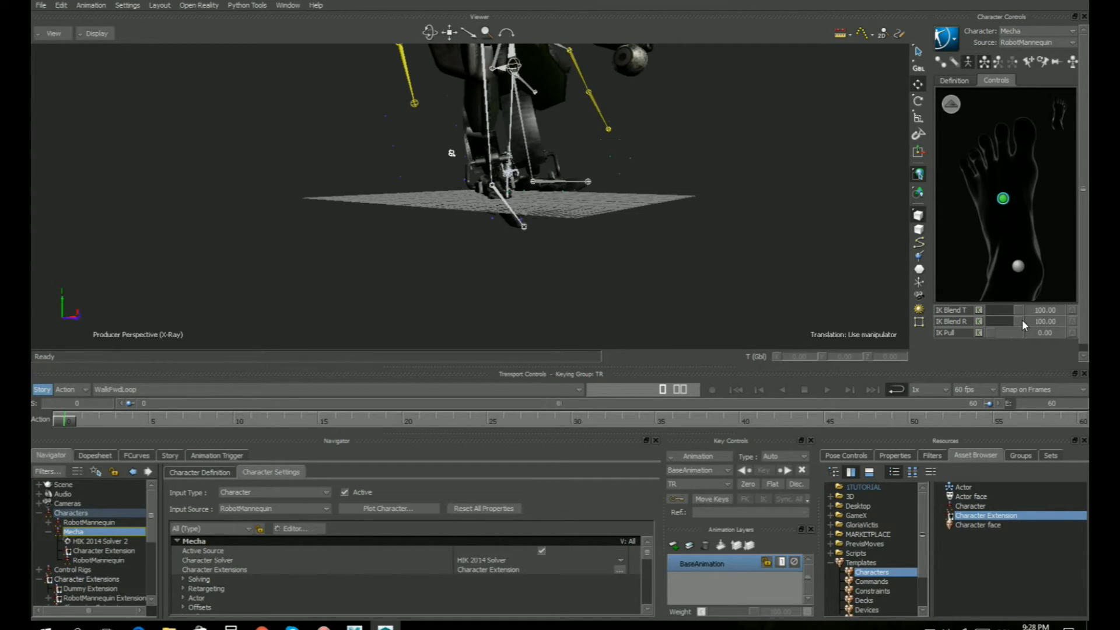
{"action": "left_click", "coordinate": [952, 104]}
Play the walk with the toe-driven feet and check the mech's pose from several sides at the first frame
{"action": "left_click_drag", "start_coordinate": [606, 128], "coordinate": [639, 206], "text": "shift"}
{"action": "scroll", "coordinate": [607, 203], "scroll_direction": "down", "scroll_amount": 4}
{"action": "left_click", "coordinate": [826, 390]}
{"action": "left_click_drag", "start_coordinate": [718, 239], "coordinate": [770, 240], "text": "ctrl+shift"}
{"action": "left_click", "coordinate": [738, 389]}
{"action": "mouse_move", "coordinate": [65, 419]}
{"action": "left_mouse_down"}
{"action": "mouse_move", "coordinate": [458, 413]}
{"action": "mouse_move", "coordinate": [58, 417]}
{"action": "left_mouse_up"}
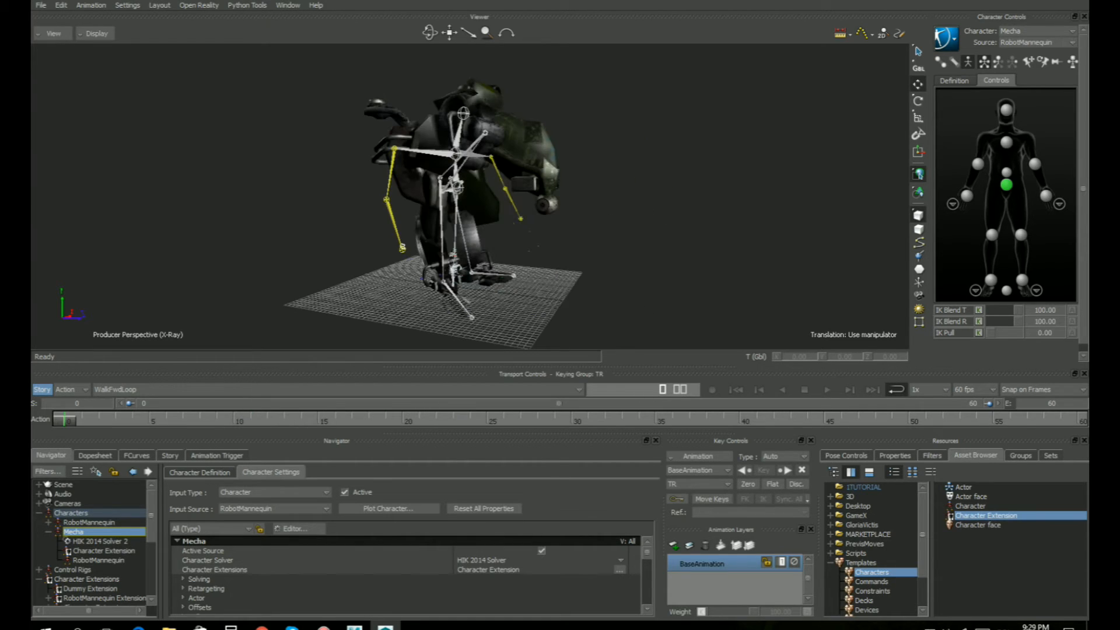
{"action": "left_click_drag", "start_coordinate": [590, 198], "coordinate": [508, 193], "text": "ctrl+shift"}
{"action": "left_click_drag", "start_coordinate": [609, 215], "coordinate": [522, 227], "text": "ctrl+shift"}
{"action": "left_click_drag", "start_coordinate": [58, 417], "coordinate": [38, 389]}
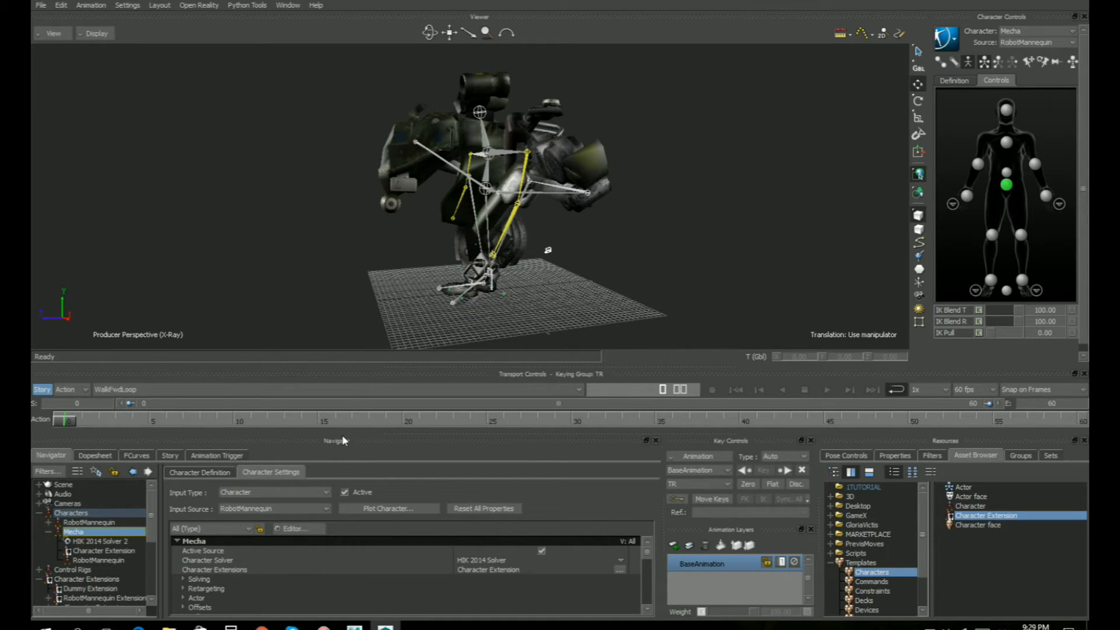
Enlarge the Mecha character settings area and expand the Retargeting properties
{"action": "left_click_drag", "start_coordinate": [375, 365], "coordinate": [379, 285]}
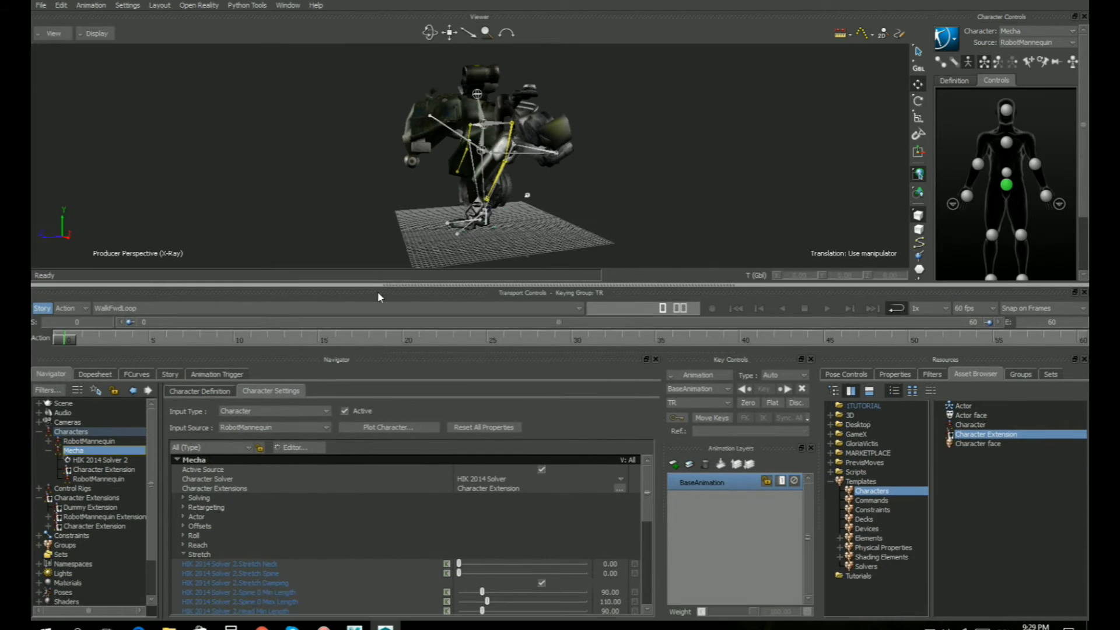
{"action": "scroll", "coordinate": [262, 510], "scroll_direction": "down", "scroll_amount": 2}
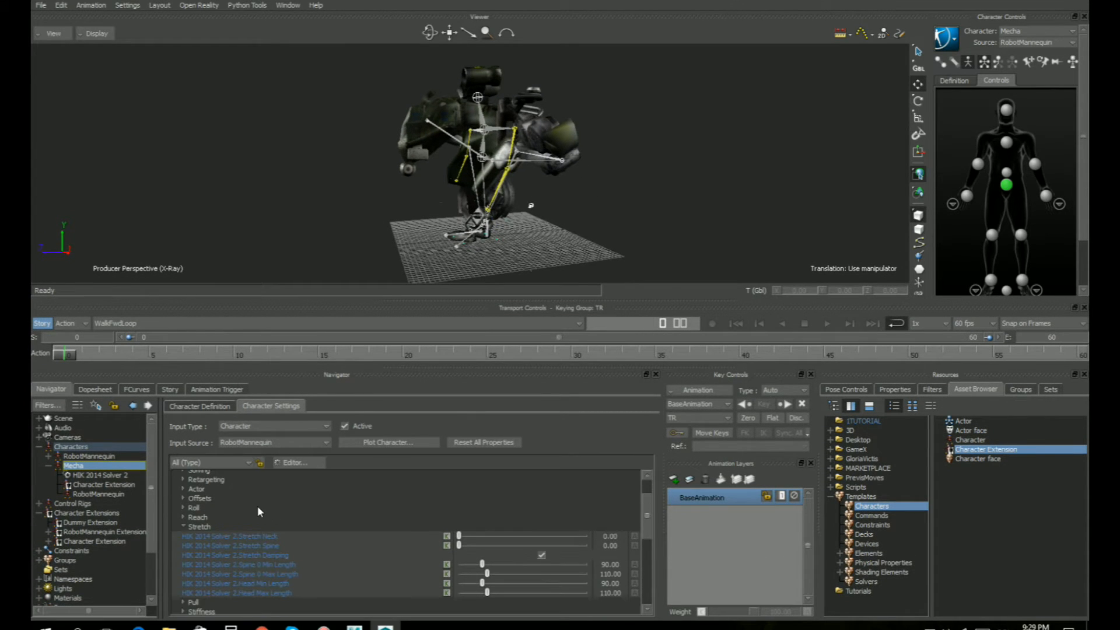
{"action": "left_click", "coordinate": [183, 500]}
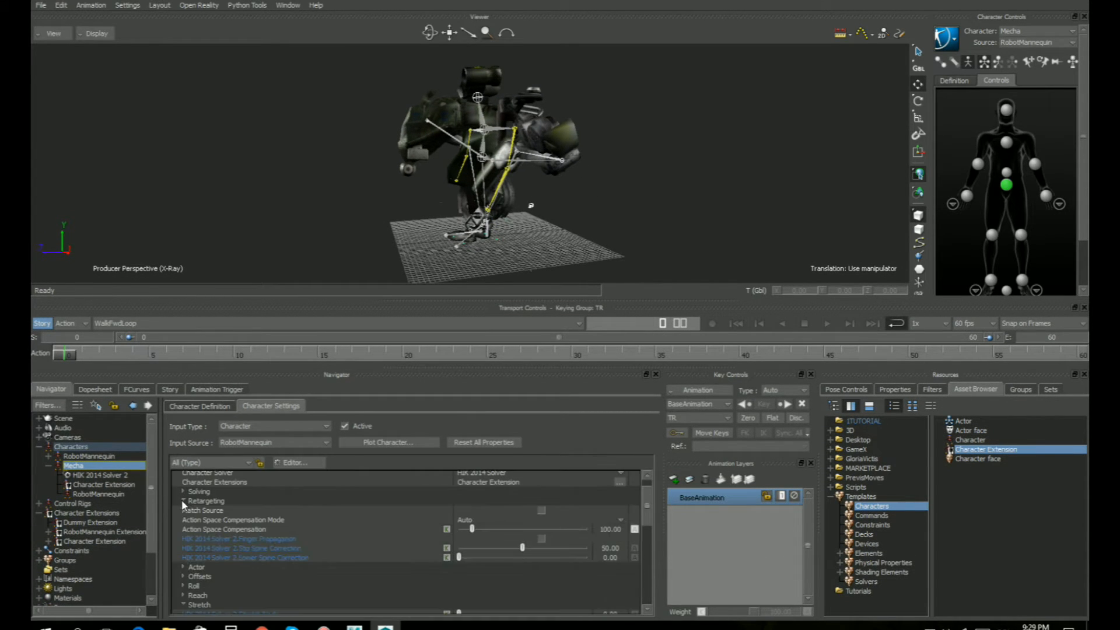
{"action": "scroll", "coordinate": [194, 506], "scroll_direction": "up", "scroll_amount": 2}
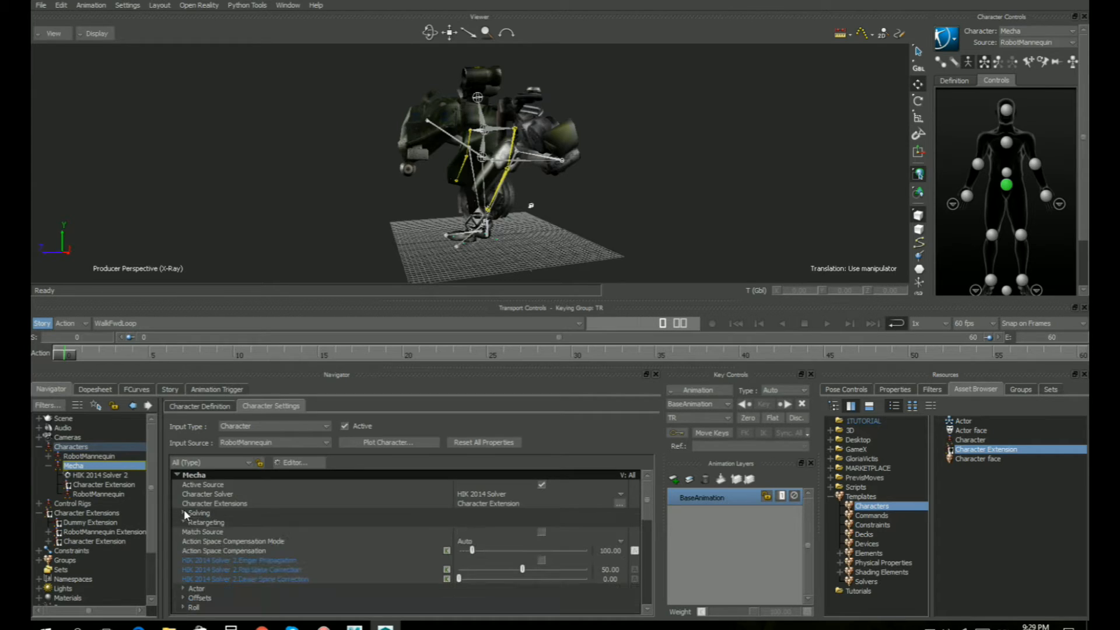
{"action": "scroll", "coordinate": [233, 519], "scroll_direction": "down", "scroll_amount": 8}
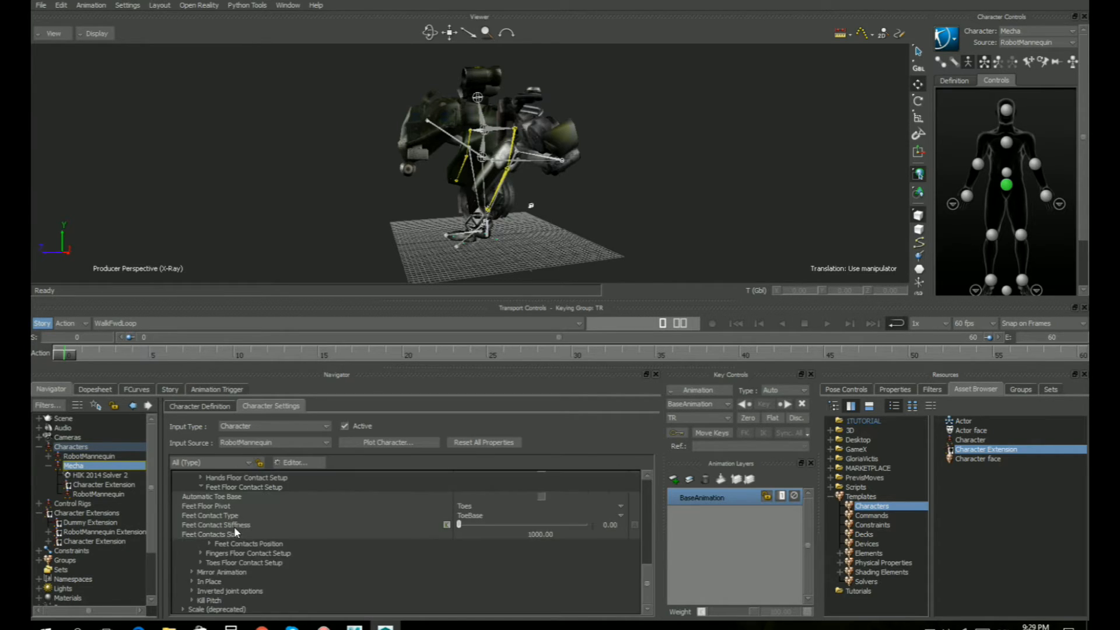
{"action": "scroll", "coordinate": [233, 526], "scroll_direction": "up", "scroll_amount": 5}
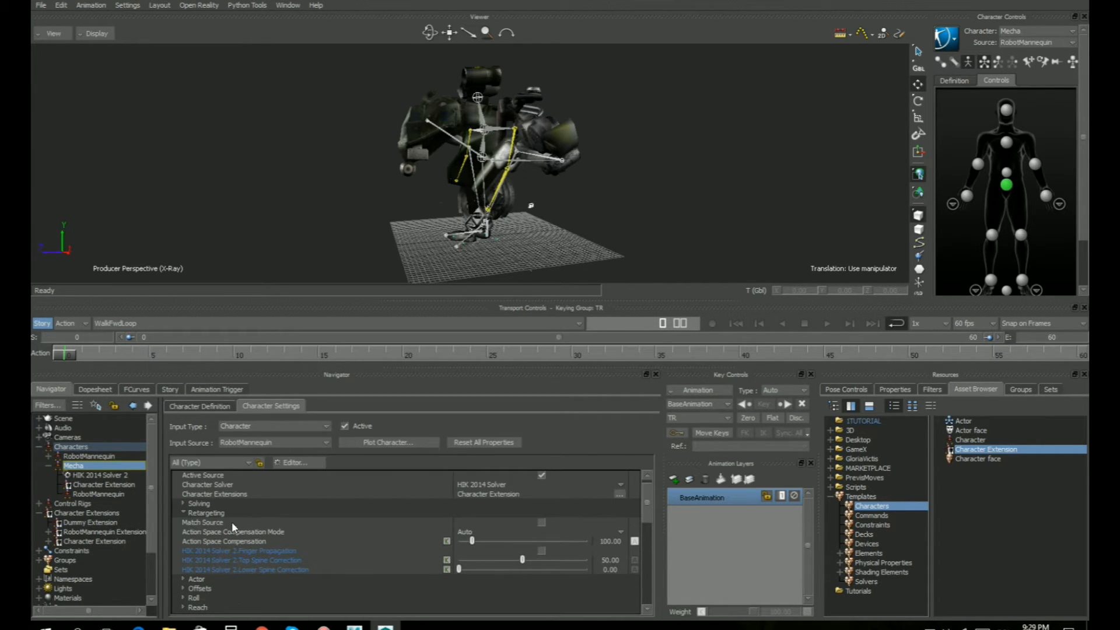
{"action": "scroll", "coordinate": [217, 526], "scroll_direction": "down", "scroll_amount": 1}
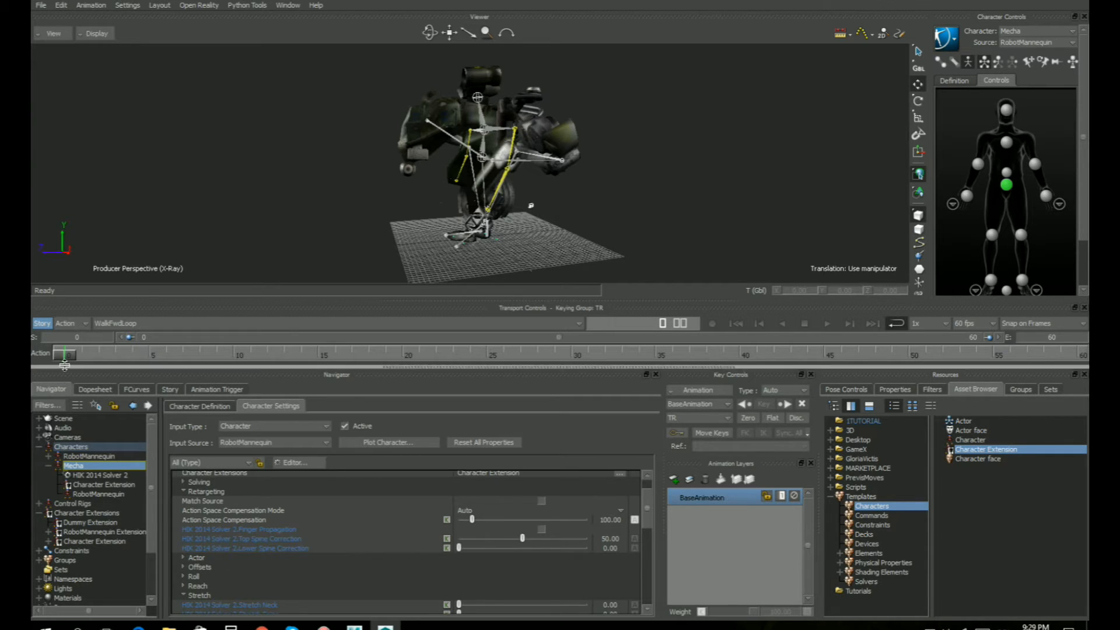
Set Mecha's Action Space Compensation to 571.14 and check the walk pose up to frame 15
{"action": "left_click_drag", "start_coordinate": [74, 354], "coordinate": [252, 372]}
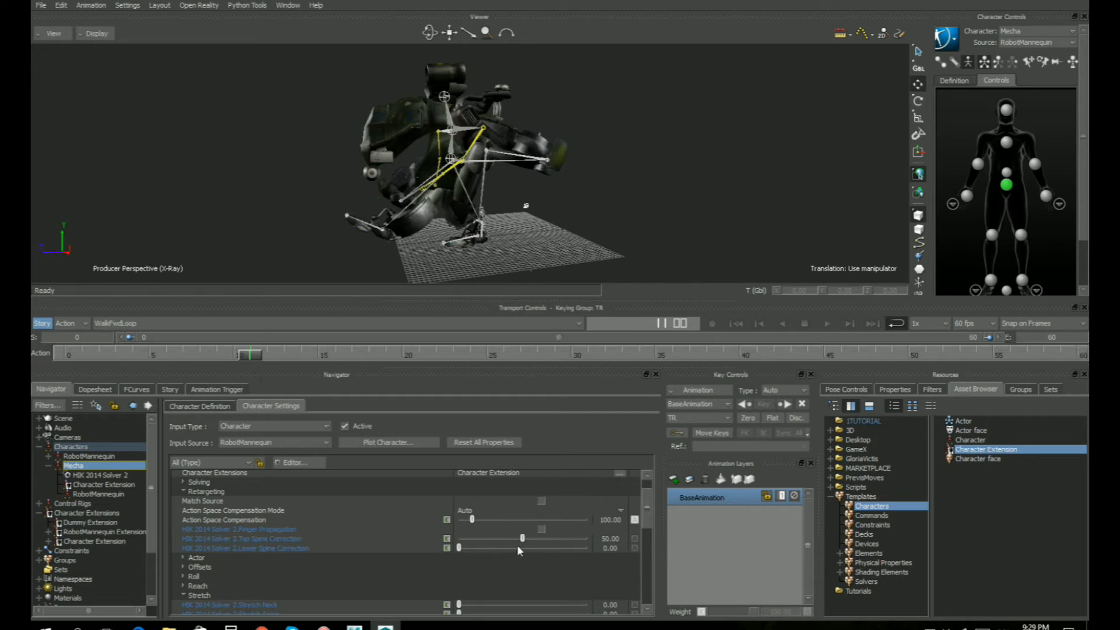
{"action": "left_click_drag", "start_coordinate": [473, 521], "coordinate": [530, 524]}
{"action": "left_click_drag", "start_coordinate": [250, 354], "coordinate": [357, 342]}
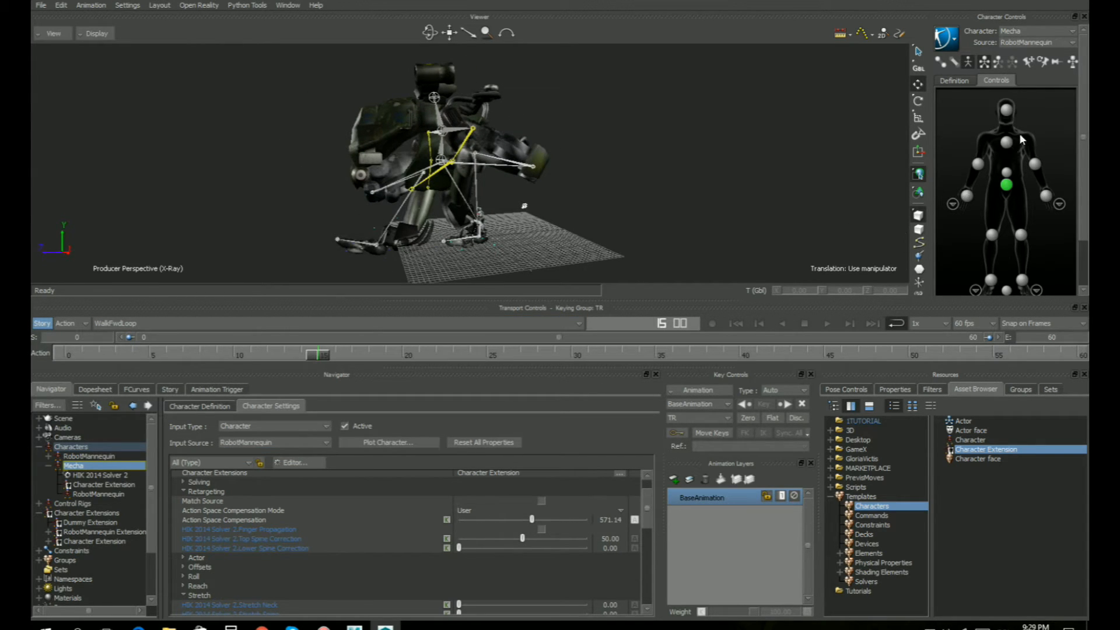
Set IK Blend T, IK Blend R and IK Pull to 100 on the mech's chest effector
{"action": "left_click_drag", "start_coordinate": [678, 301], "coordinate": [683, 330]}
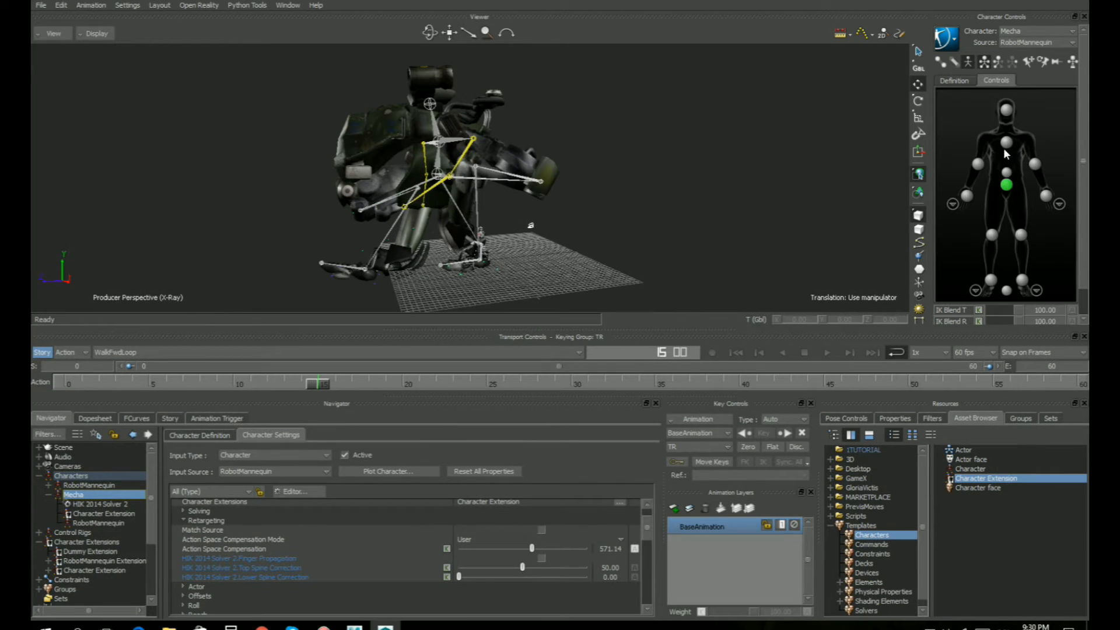
{"action": "left_click", "coordinate": [1007, 142]}
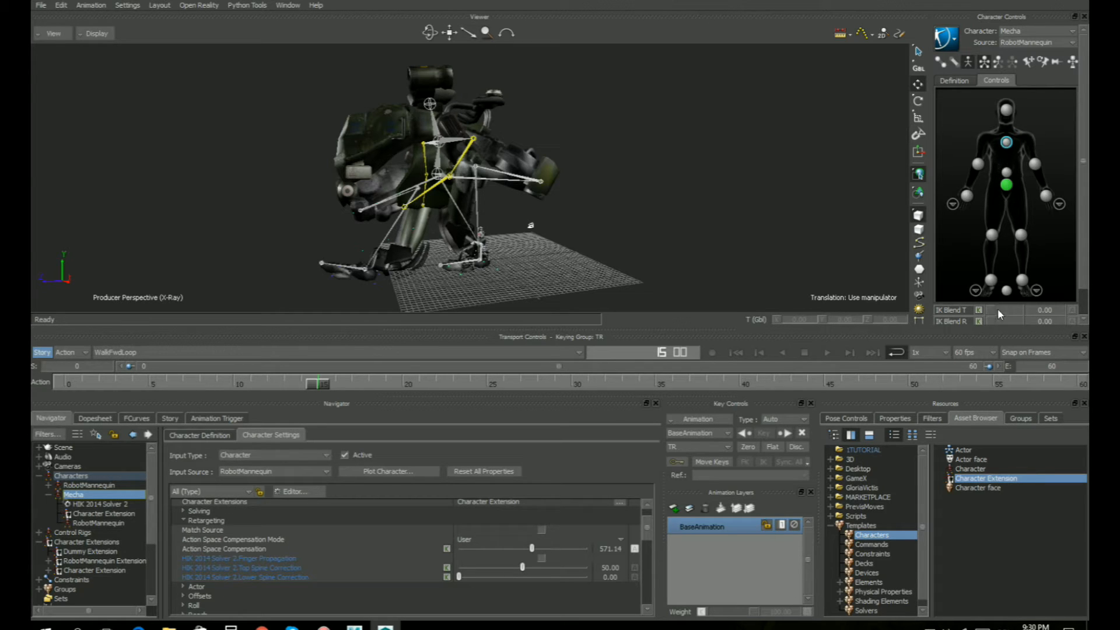
{"action": "left_click_drag", "start_coordinate": [1002, 327], "coordinate": [1026, 331]}
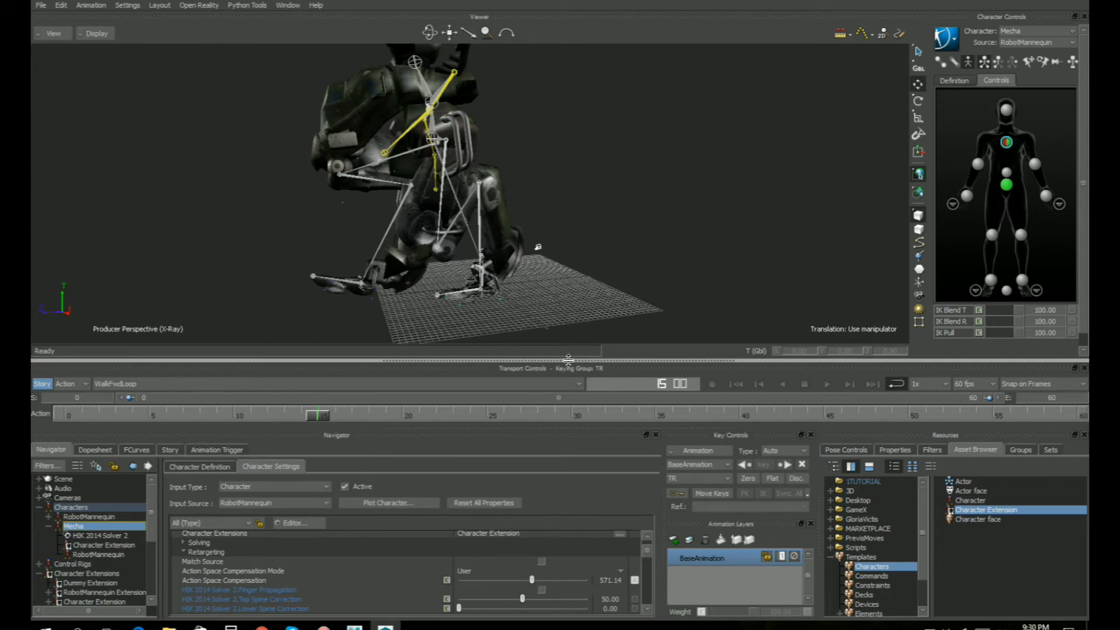
{"action": "left_click_drag", "start_coordinate": [566, 356], "coordinate": [563, 333]}
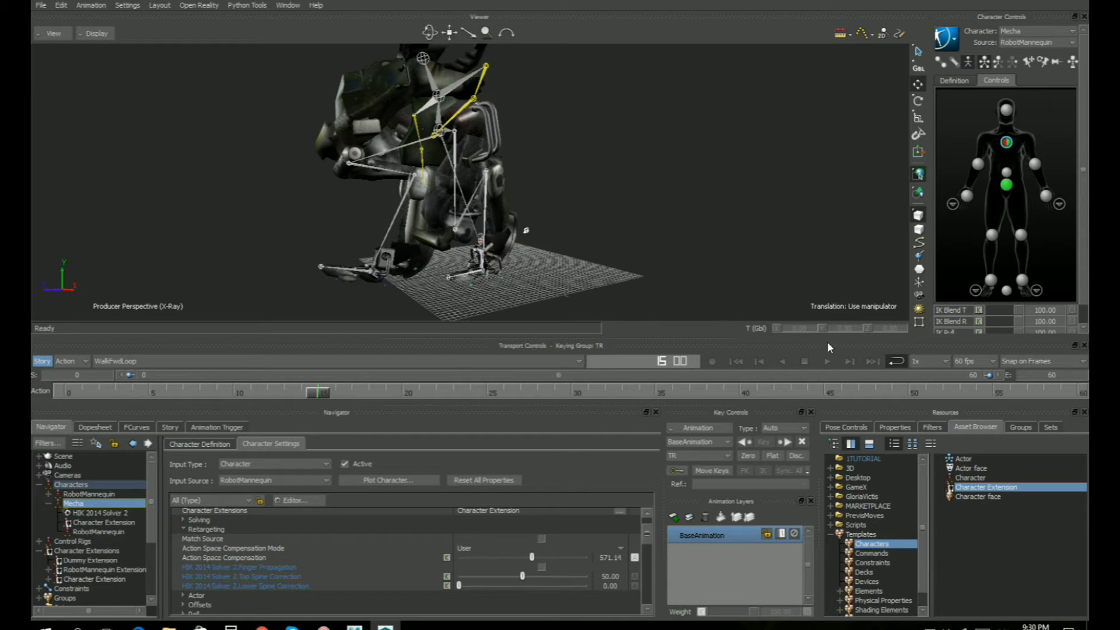
{"action": "mouse_move", "coordinate": [779, 338]}
{"action": "left_mouse_down"}
{"action": "mouse_move", "coordinate": [785, 354]}
{"action": "mouse_move", "coordinate": [785, 343]}
{"action": "left_mouse_up"}
{"action": "left_click_drag", "start_coordinate": [1007, 328], "coordinate": [1034, 326]}
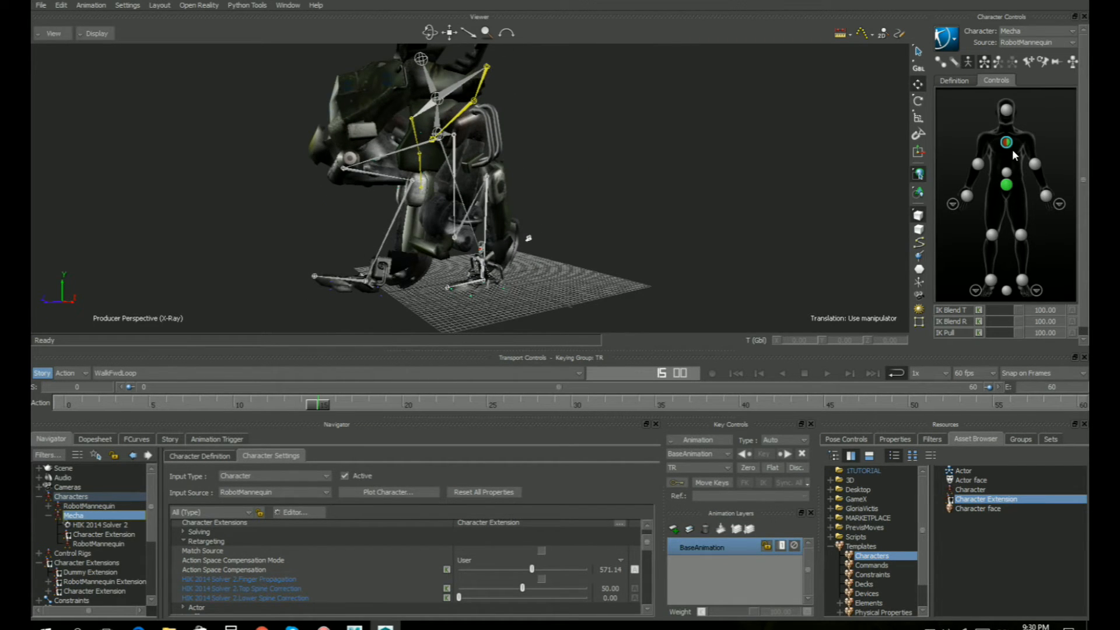
Set Mecha's Action Space Compensation to 722.50 and play the walk from the front
{"action": "scroll", "coordinate": [596, 562], "scroll_direction": "down", "scroll_amount": 2}
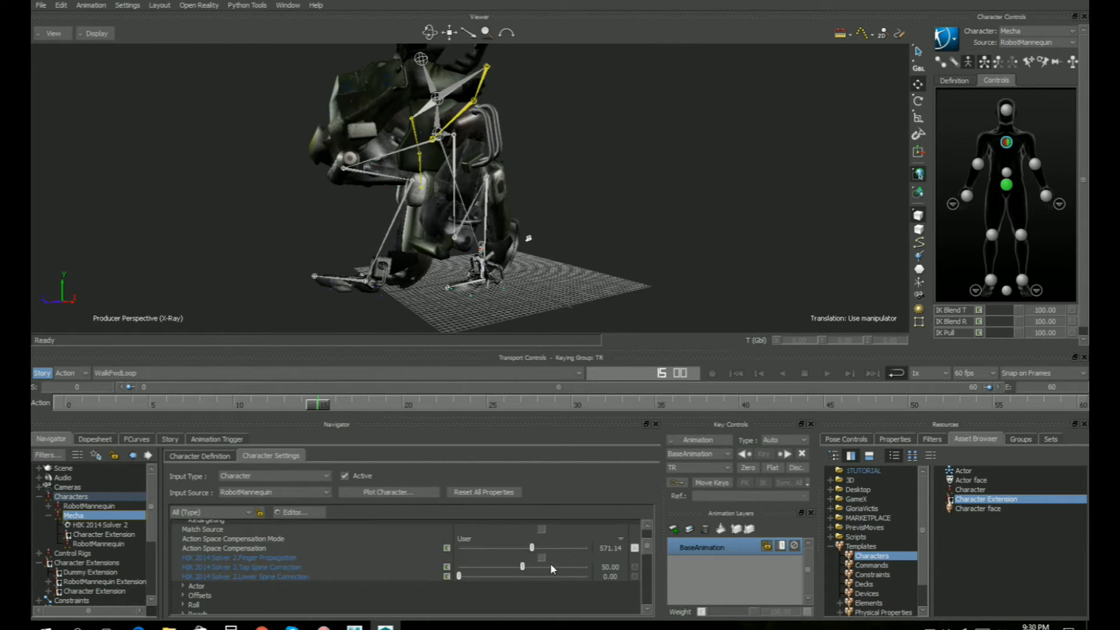
{"action": "mouse_move", "coordinate": [540, 554]}
{"action": "left_mouse_down"}
{"action": "mouse_move", "coordinate": [504, 553]}
{"action": "mouse_move", "coordinate": [551, 550]}
{"action": "left_mouse_up"}
{"action": "left_click_drag", "start_coordinate": [505, 265], "coordinate": [538, 223], "text": "ctrl+shift"}
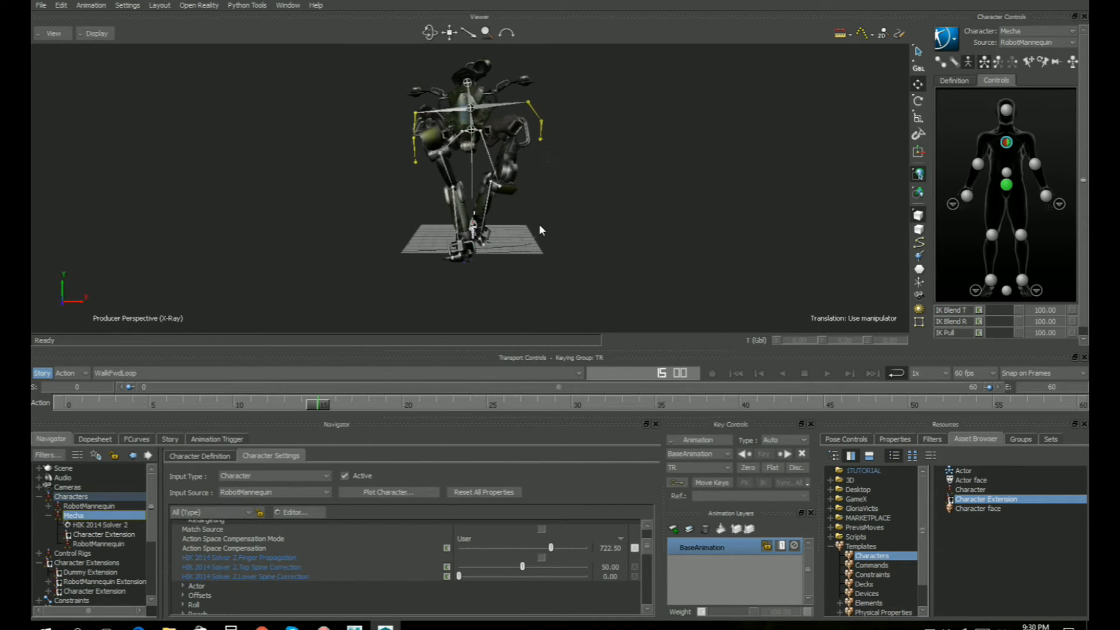
{"action": "left_click", "coordinate": [827, 373]}
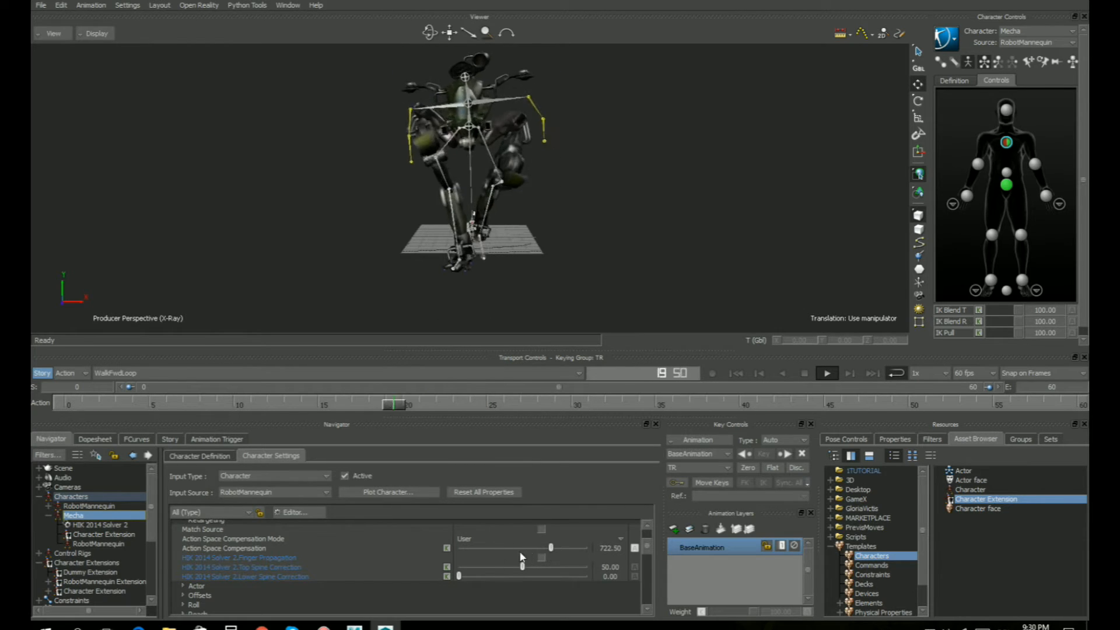
{"action": "scroll", "coordinate": [486, 557], "scroll_direction": "up", "scroll_amount": 2}
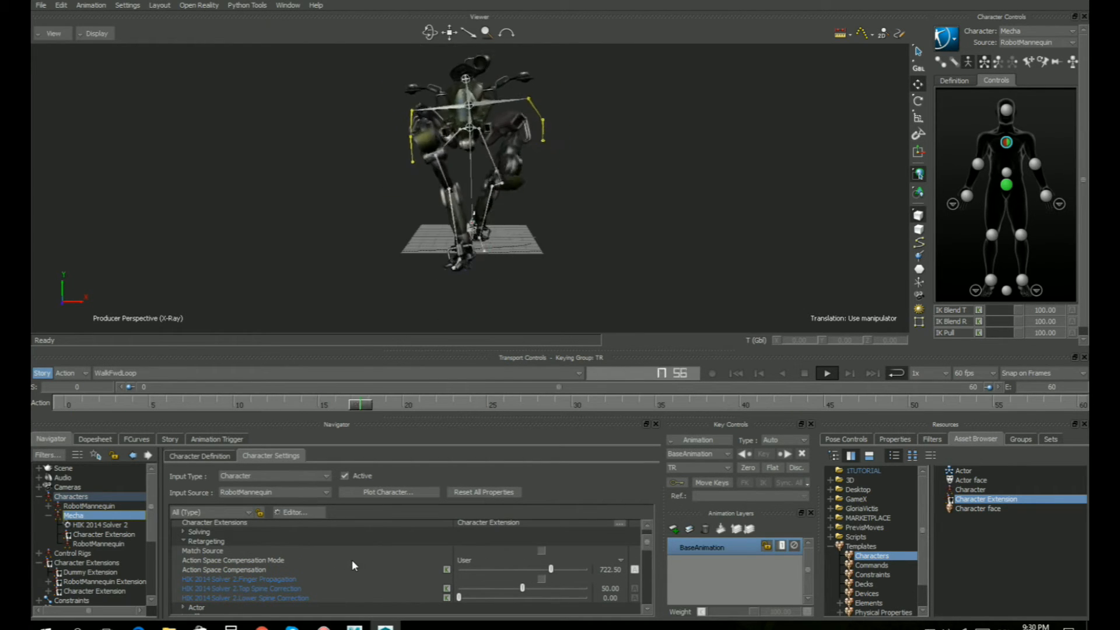
Expand Mecha's Offsets properties, then set Hips Level to 484.85 and Feet Spacing to 131.31
{"action": "scroll", "coordinate": [646, 545], "scroll_direction": "down", "scroll_amount": 3}
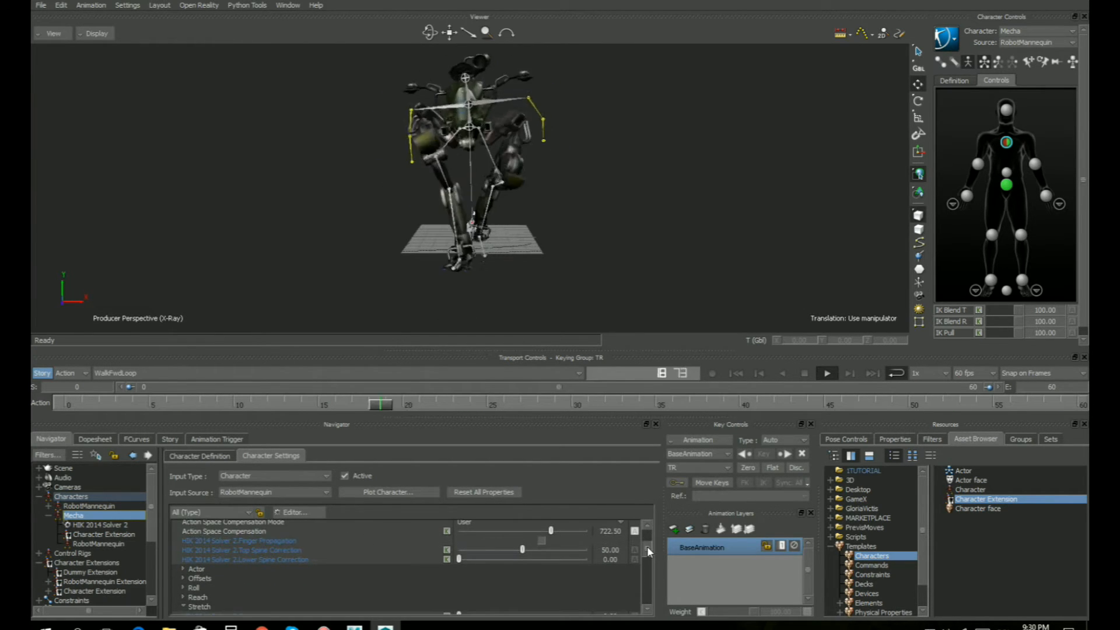
{"action": "left_click", "coordinate": [182, 561]}
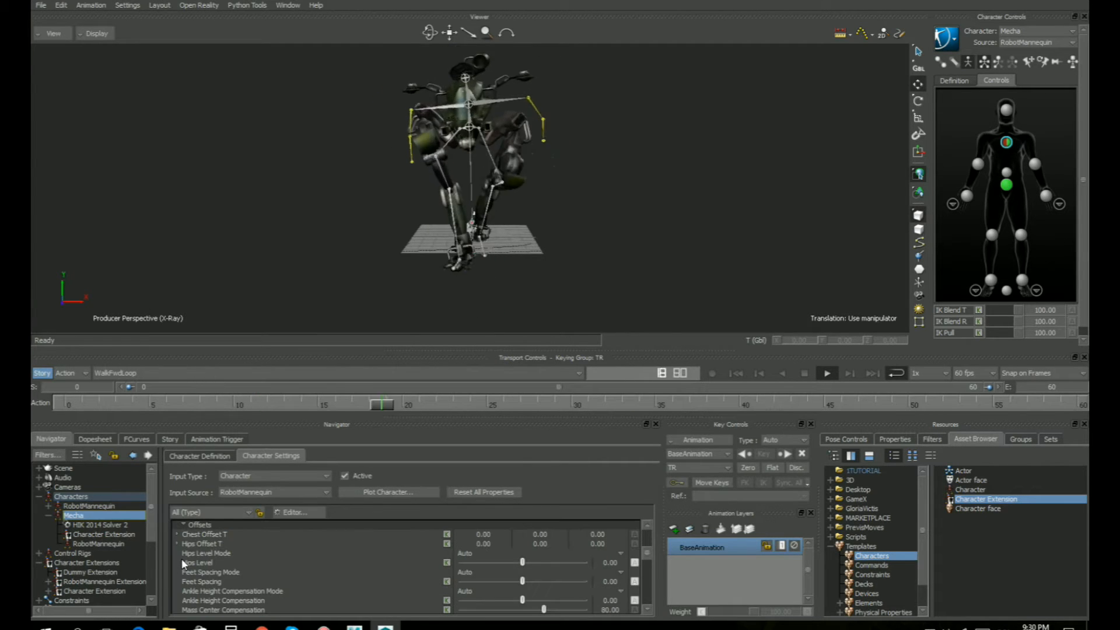
{"action": "scroll", "coordinate": [648, 552], "scroll_direction": "down", "scroll_amount": 3}
{"action": "scroll", "coordinate": [649, 552], "scroll_direction": "down", "scroll_amount": 1}
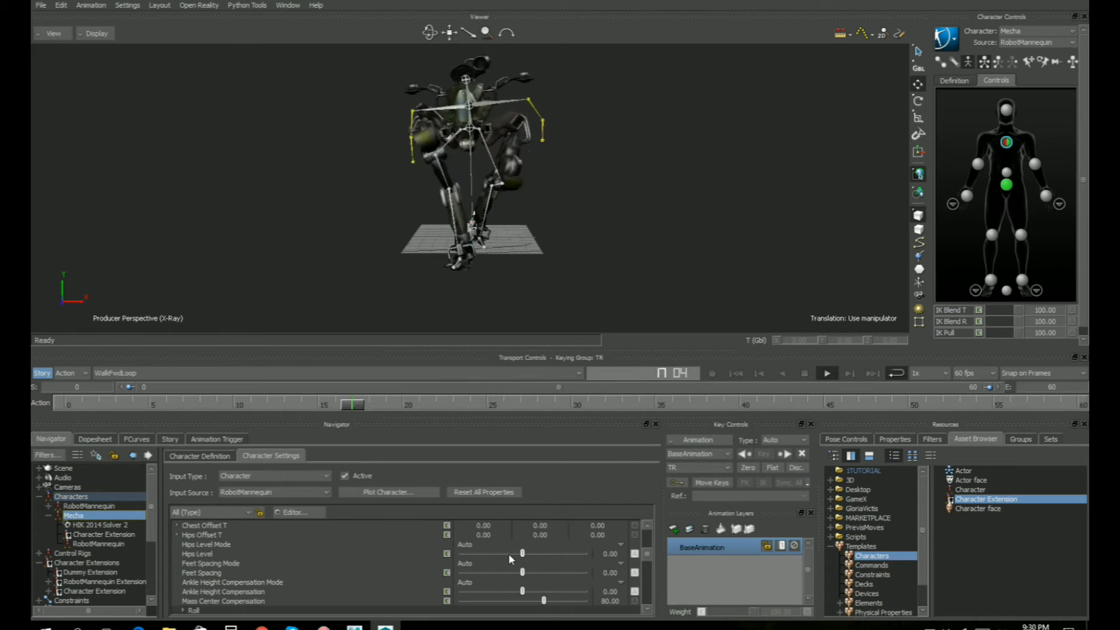
{"action": "mouse_move", "coordinate": [522, 553]}
{"action": "left_mouse_down"}
{"action": "mouse_move", "coordinate": [585, 556]}
{"action": "mouse_move", "coordinate": [474, 555]}
{"action": "mouse_move", "coordinate": [564, 558]}
{"action": "mouse_move", "coordinate": [528, 576]}
{"action": "mouse_move", "coordinate": [564, 576]}
{"action": "mouse_move", "coordinate": [489, 577]}
{"action": "mouse_move", "coordinate": [530, 574]}
{"action": "left_mouse_up"}
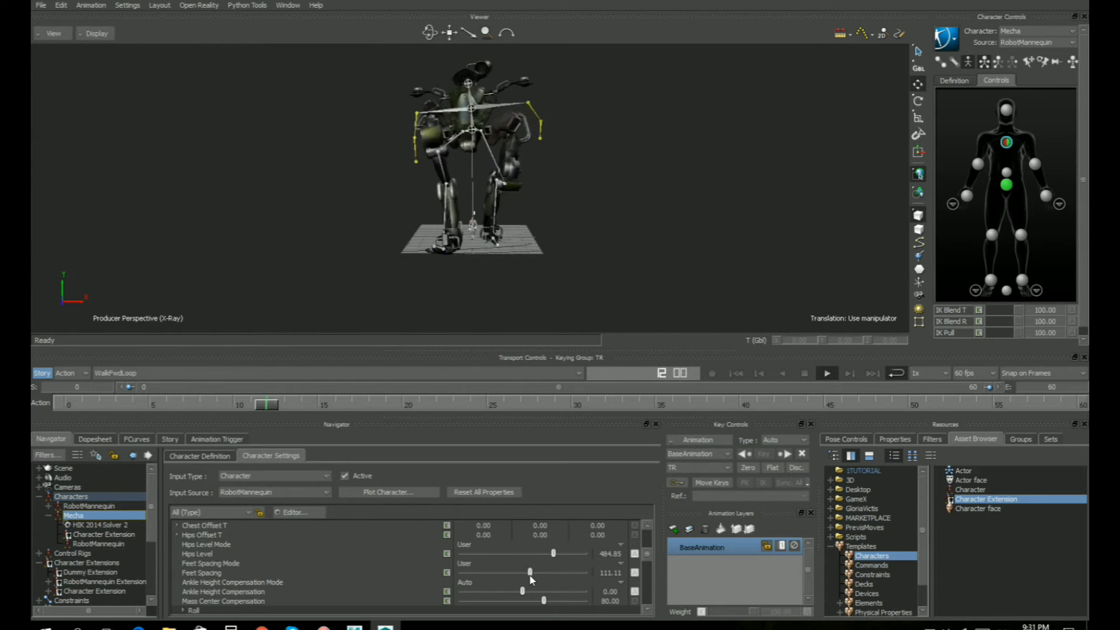
{"action": "left_click_drag", "start_coordinate": [530, 575], "coordinate": [531, 574]}
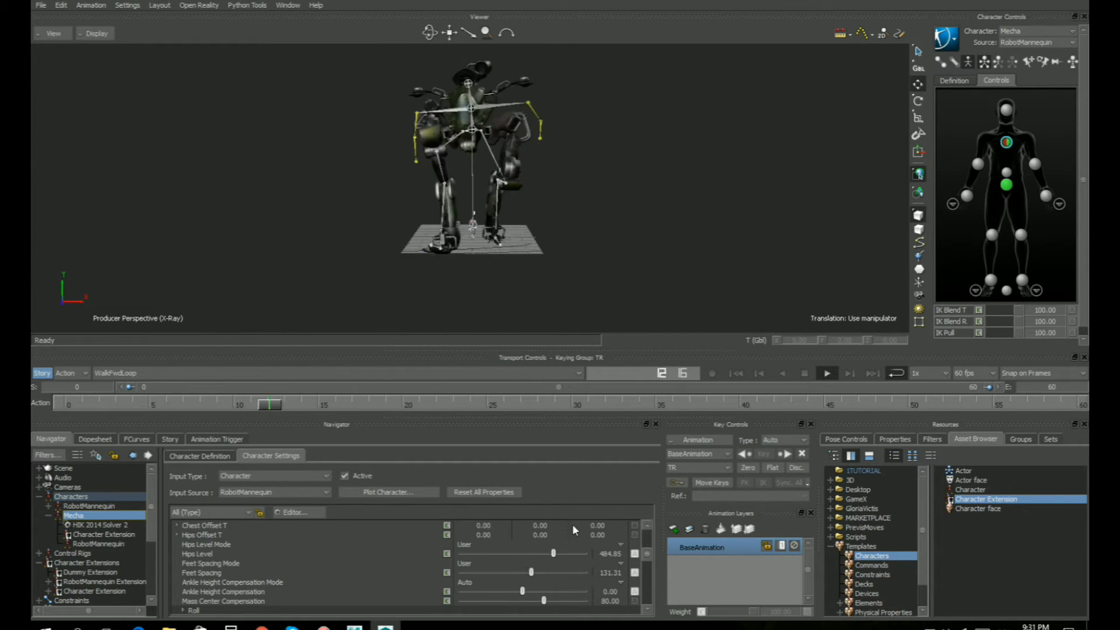
Slow the playback speed to 0.50x and enlarge the character settings area
{"action": "left_click", "coordinate": [925, 373]}
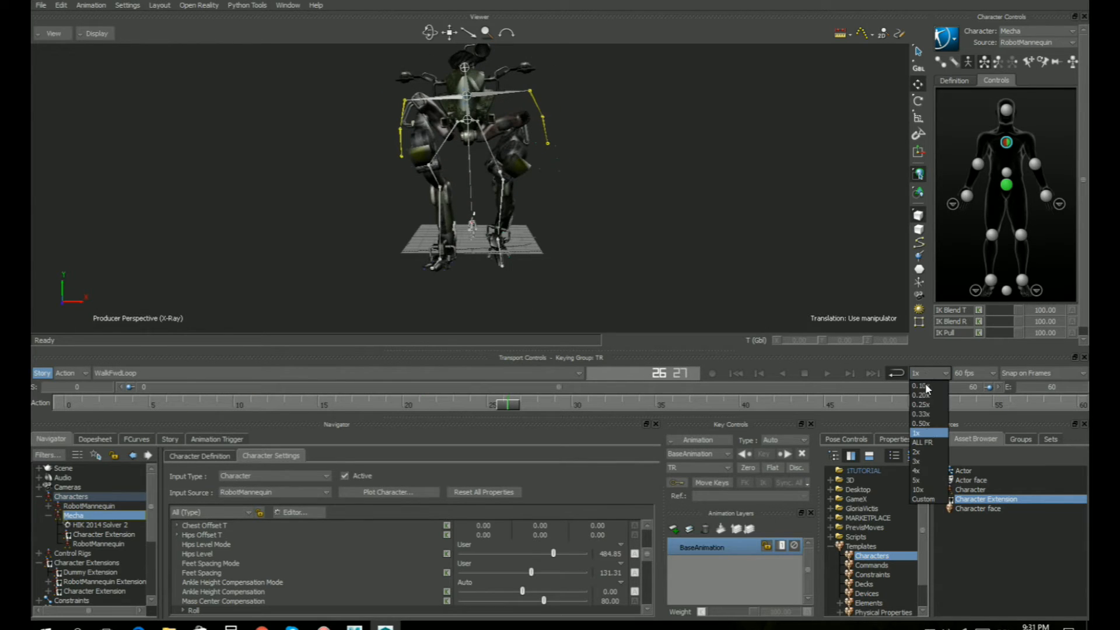
{"action": "left_click", "coordinate": [924, 423]}
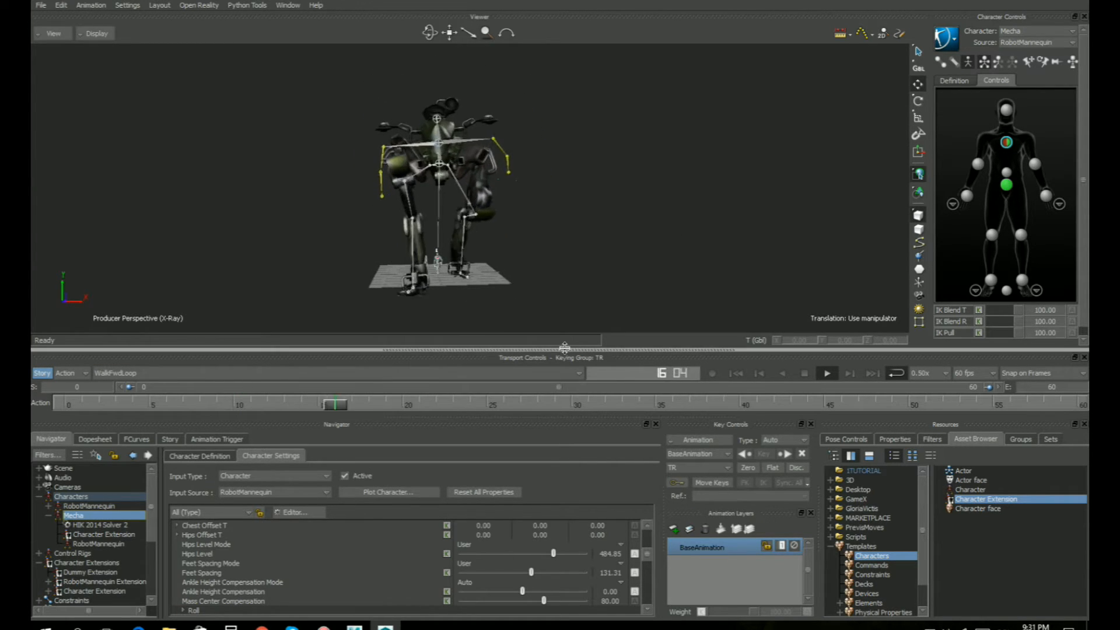
{"action": "left_click_drag", "start_coordinate": [565, 349], "coordinate": [568, 320]}
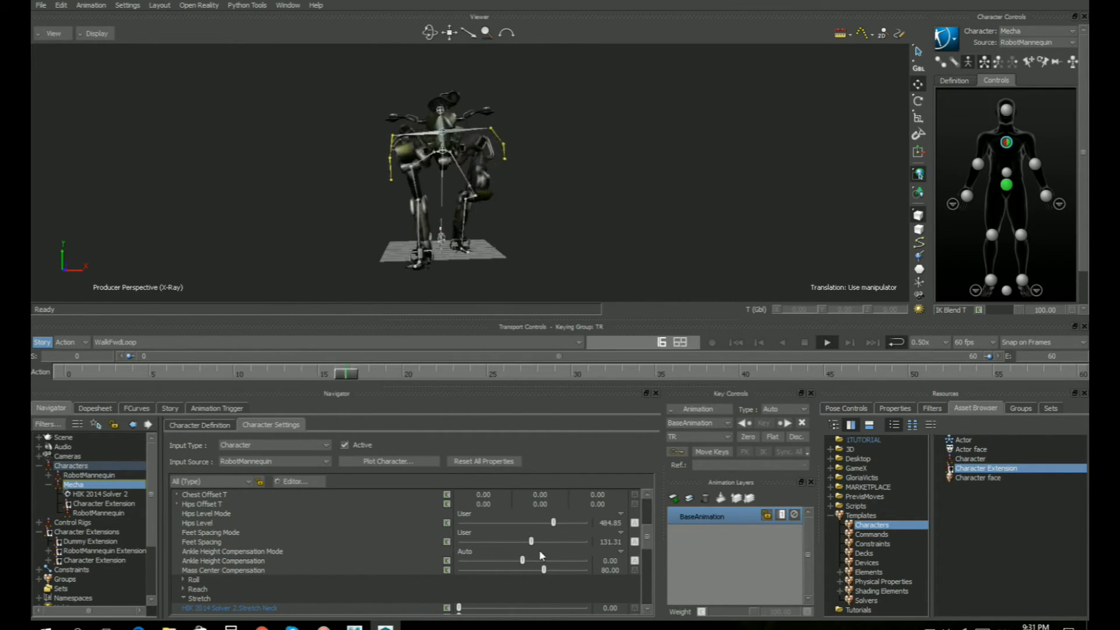
Expand Mecha's Roll properties and set Right Hip Roll and Left Hip Roll to 100
{"action": "left_click", "coordinate": [183, 577]}
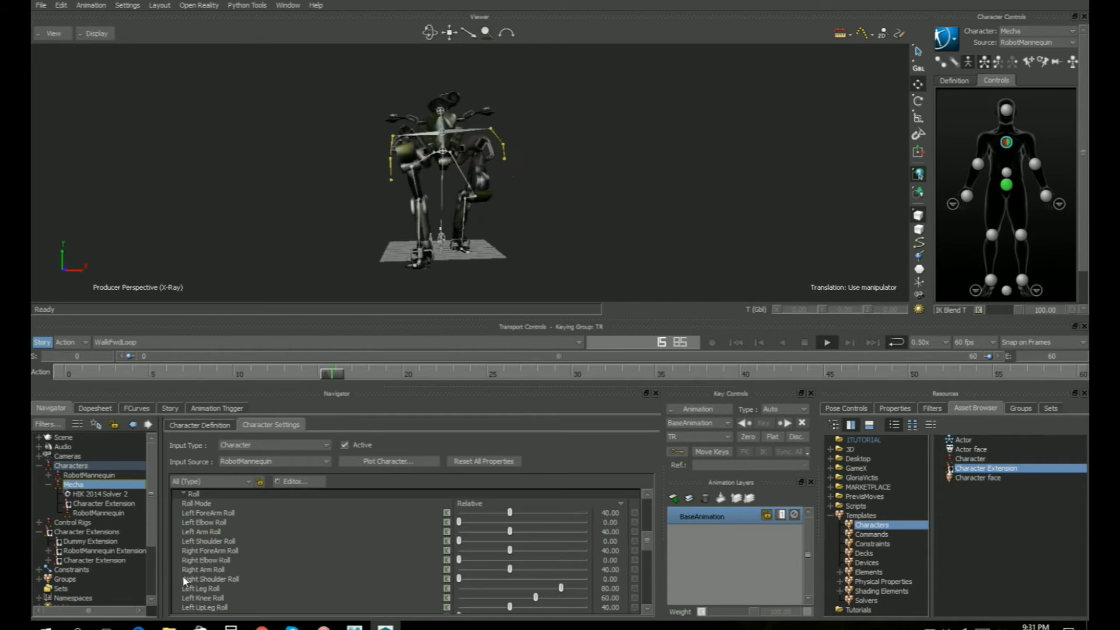
{"action": "scroll", "coordinate": [322, 537], "scroll_direction": "down", "scroll_amount": 1}
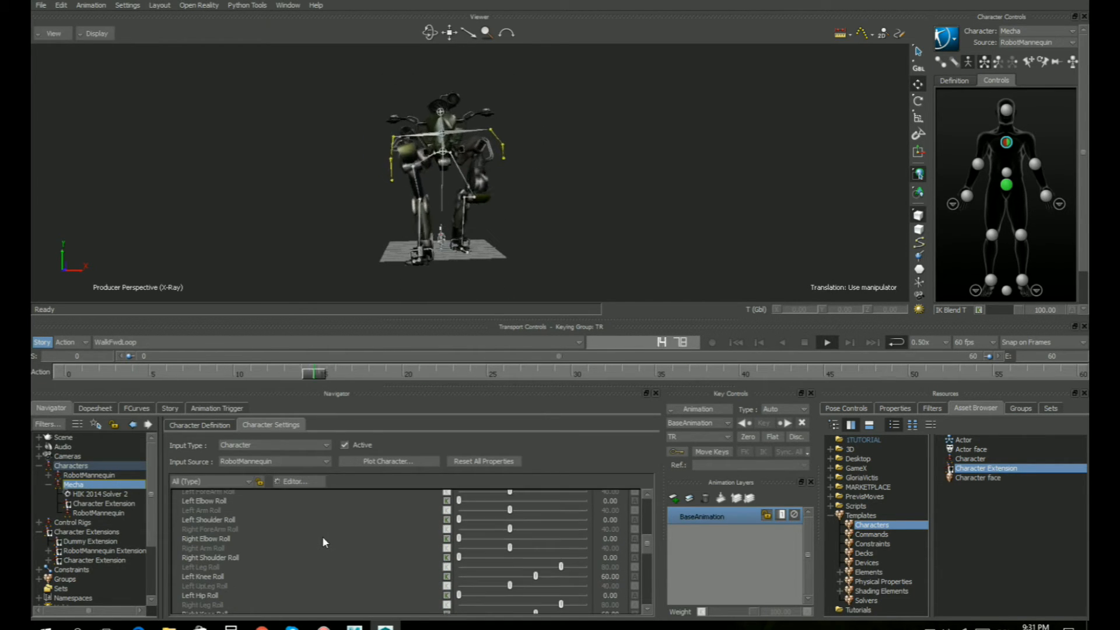
{"action": "scroll", "coordinate": [323, 537], "scroll_direction": "down", "scroll_amount": 2}
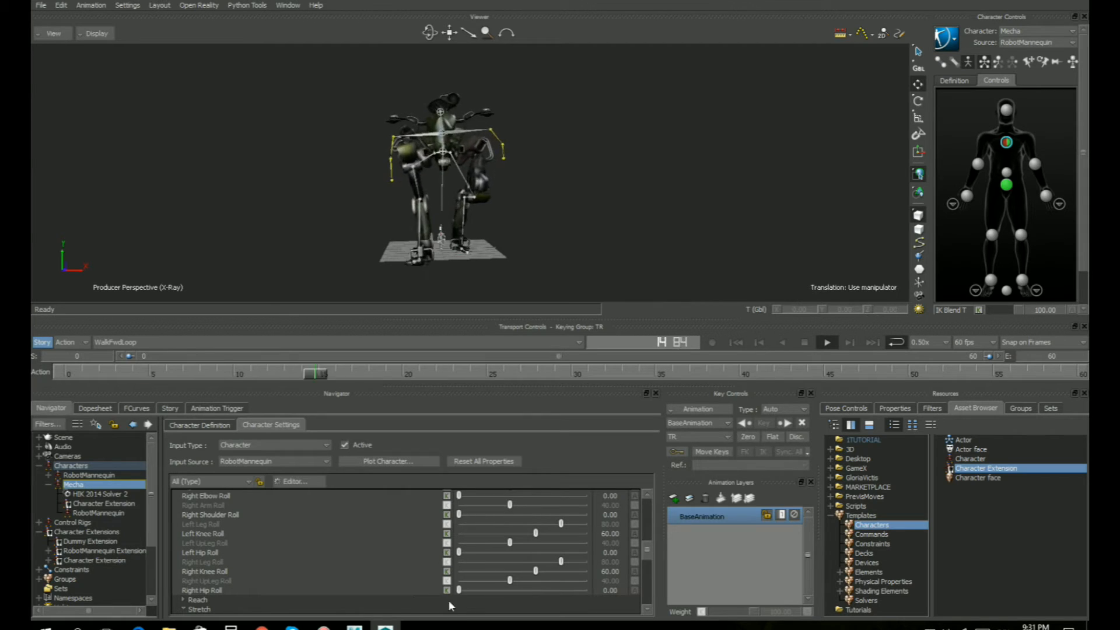
{"action": "left_click_drag", "start_coordinate": [477, 591], "coordinate": [412, 589]}
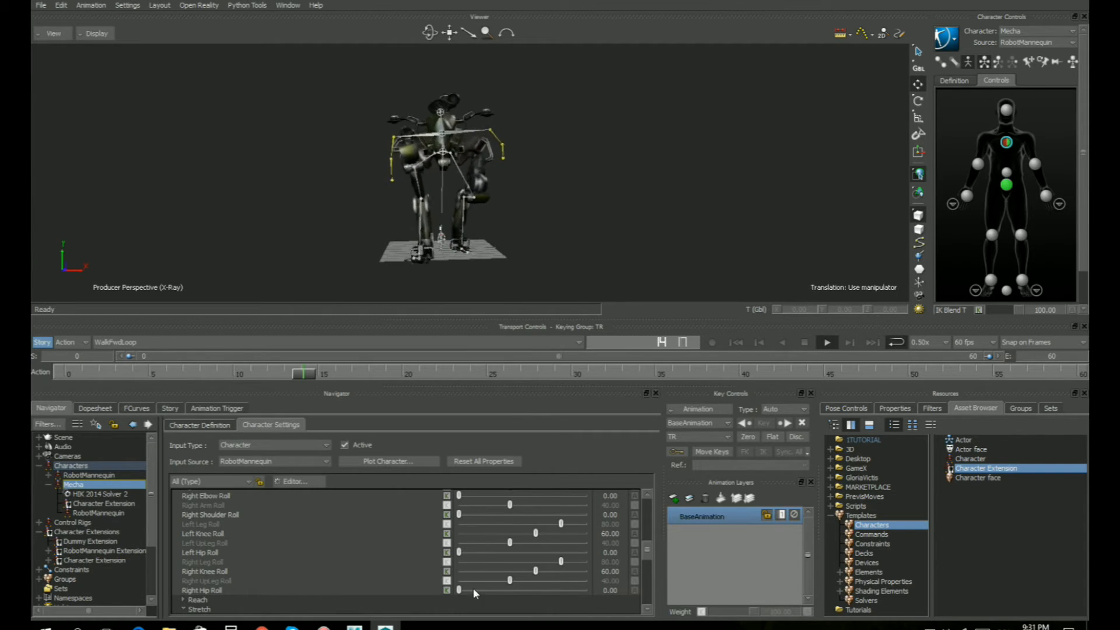
{"action": "left_click_drag", "start_coordinate": [472, 586], "coordinate": [587, 594]}
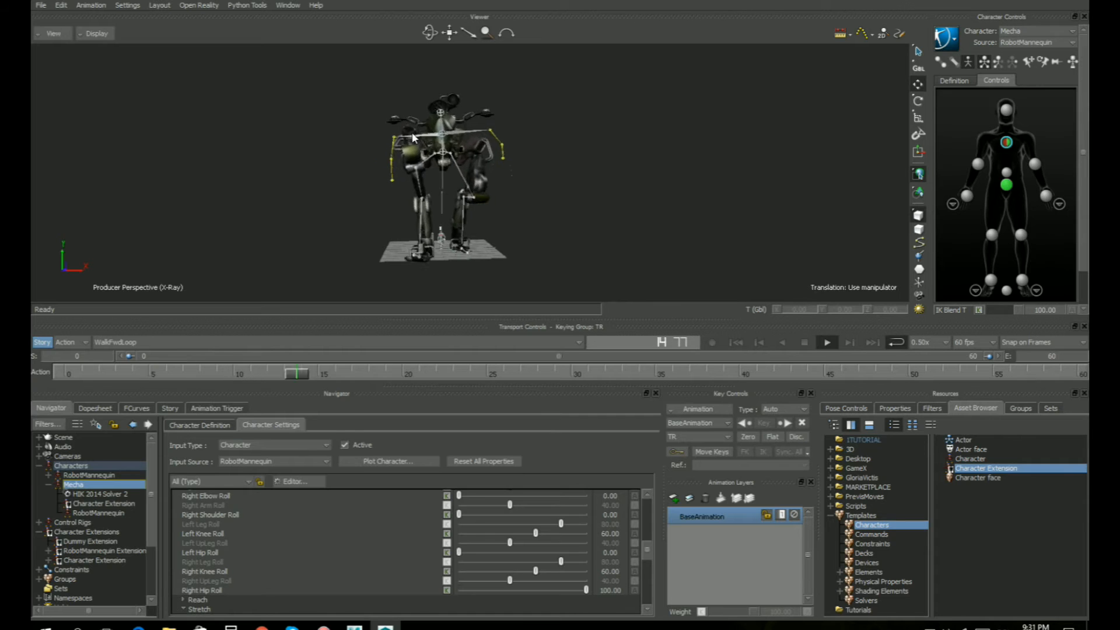
{"action": "left_click_drag", "start_coordinate": [459, 553], "coordinate": [649, 559]}
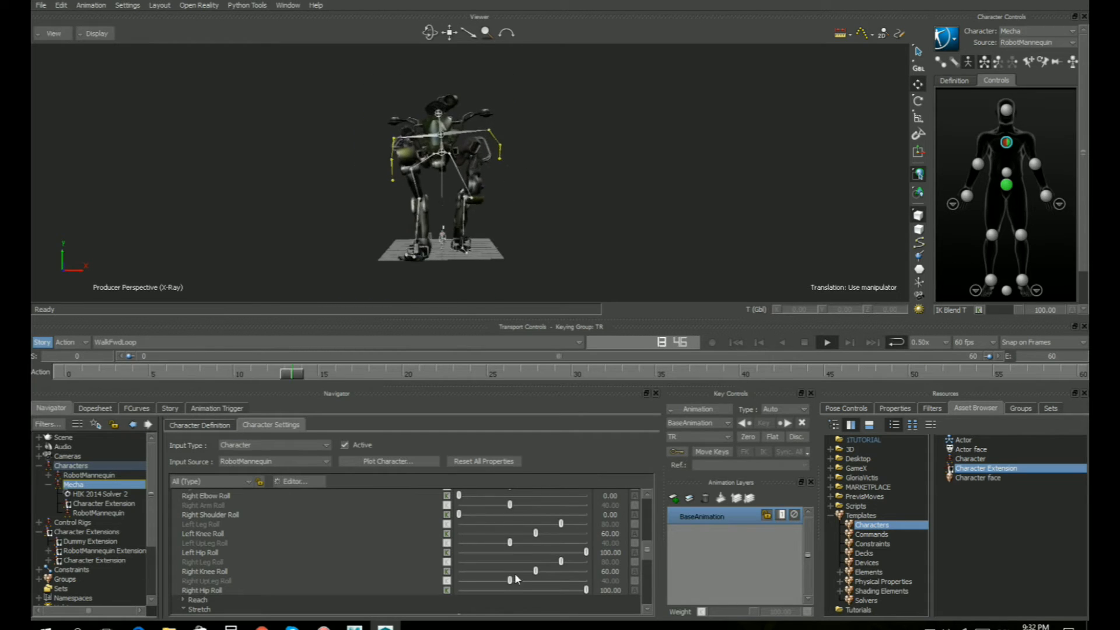
Enable Feet Floor Contact and Toes Floor Contact in Mecha's Floor Contacts settings
{"action": "left_click_drag", "start_coordinate": [503, 228], "coordinate": [588, 218], "text": "ctrl+shift"}
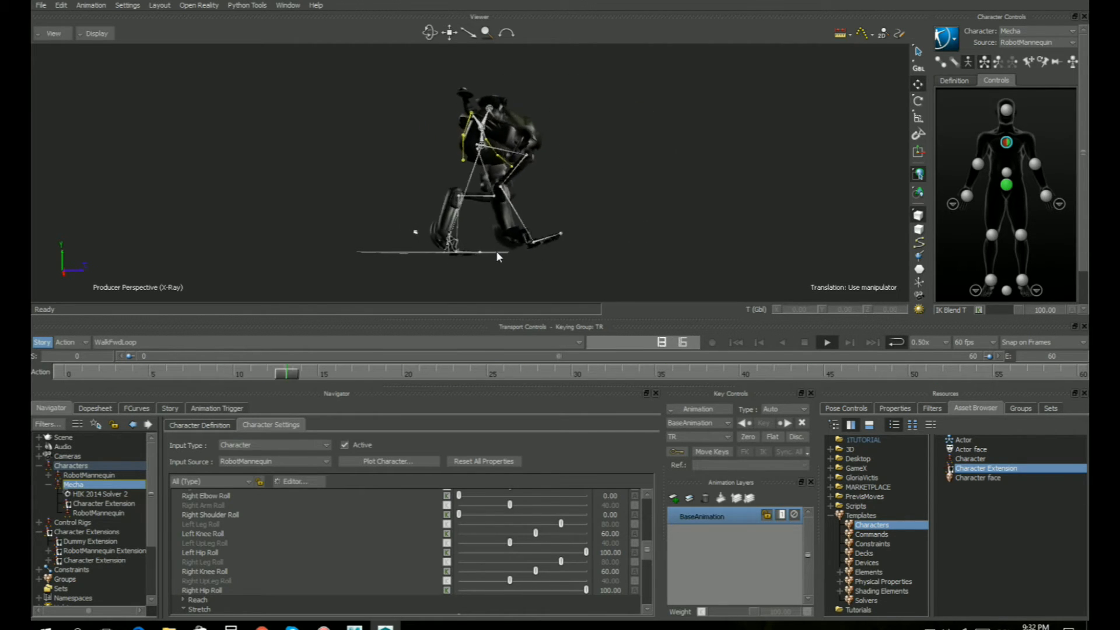
{"action": "scroll", "coordinate": [336, 528], "scroll_direction": "down", "scroll_amount": 6}
{"action": "scroll", "coordinate": [334, 531], "scroll_direction": "up", "scroll_amount": 3}
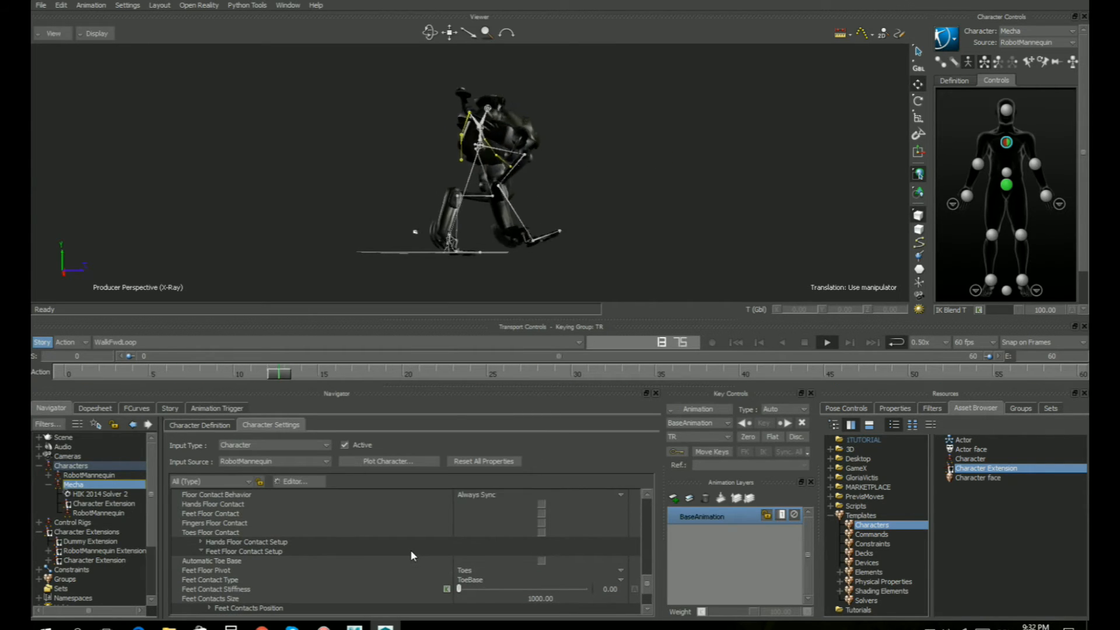
{"action": "left_click", "coordinate": [541, 513]}
{"action": "left_click", "coordinate": [542, 532]}
{"action": "left_click", "coordinate": [541, 513]}
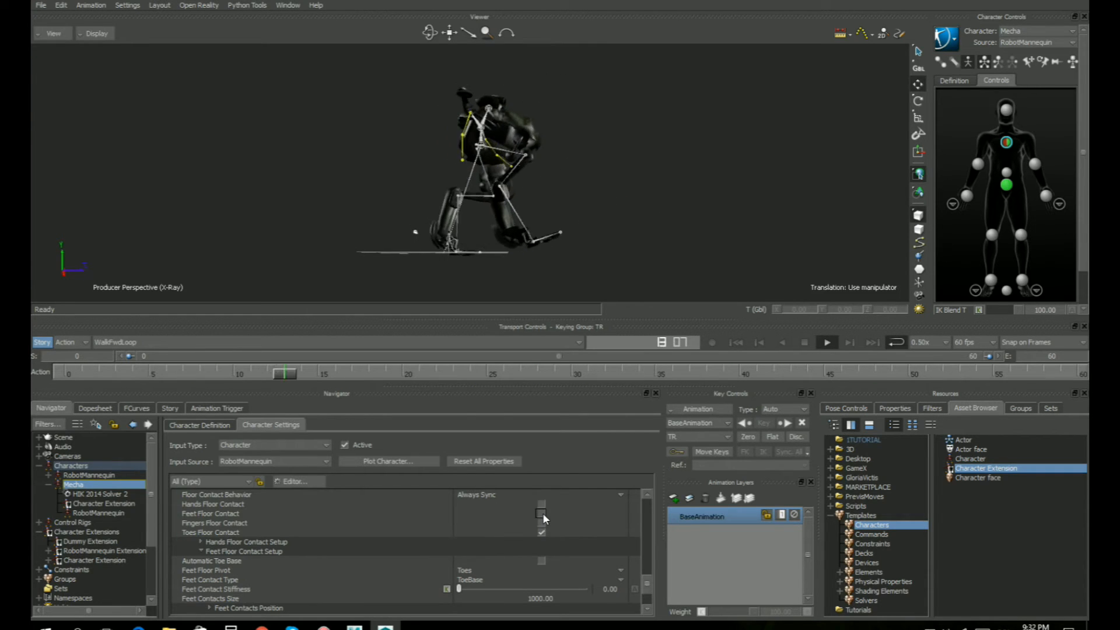
Preview the Idle take on the mech and return to the WalkFwdLoop take
{"action": "left_click", "coordinate": [105, 342]}
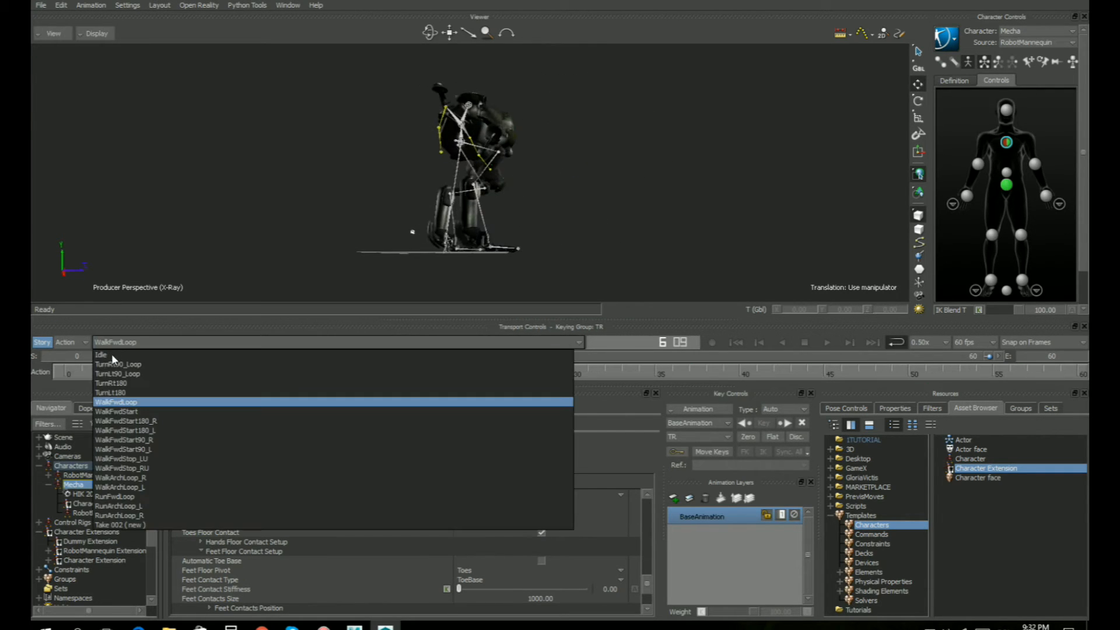
{"action": "left_click", "coordinate": [104, 354]}
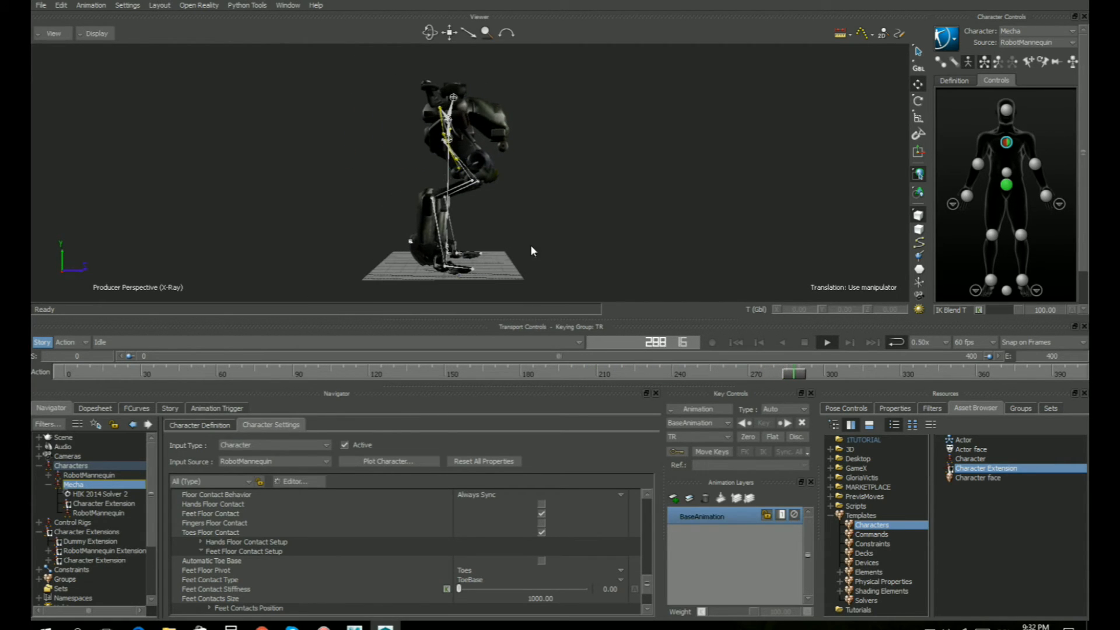
{"action": "left_click", "coordinate": [133, 342]}
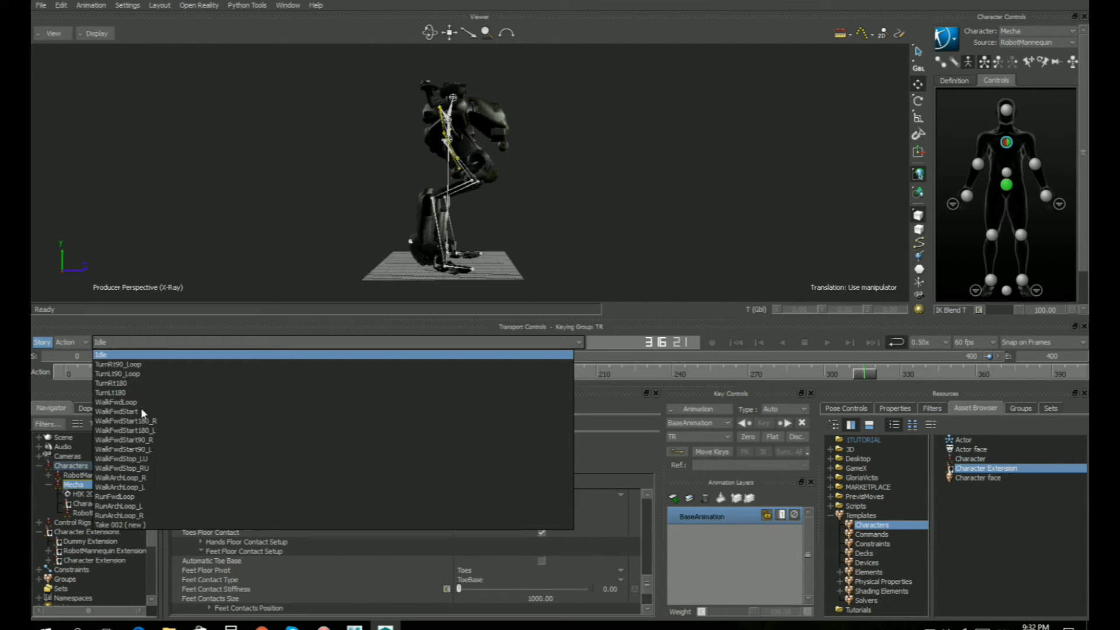
{"action": "left_click", "coordinate": [123, 400]}
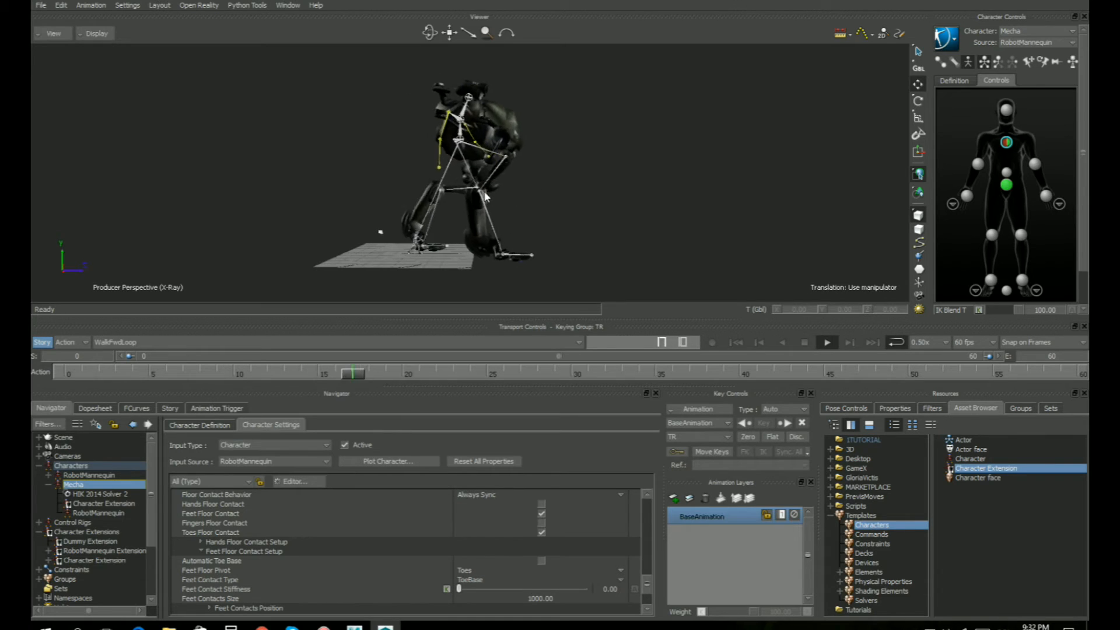
Set IK Blend T to 48.89 on both of the mech's ankle effectors
{"action": "left_click", "coordinate": [991, 281]}
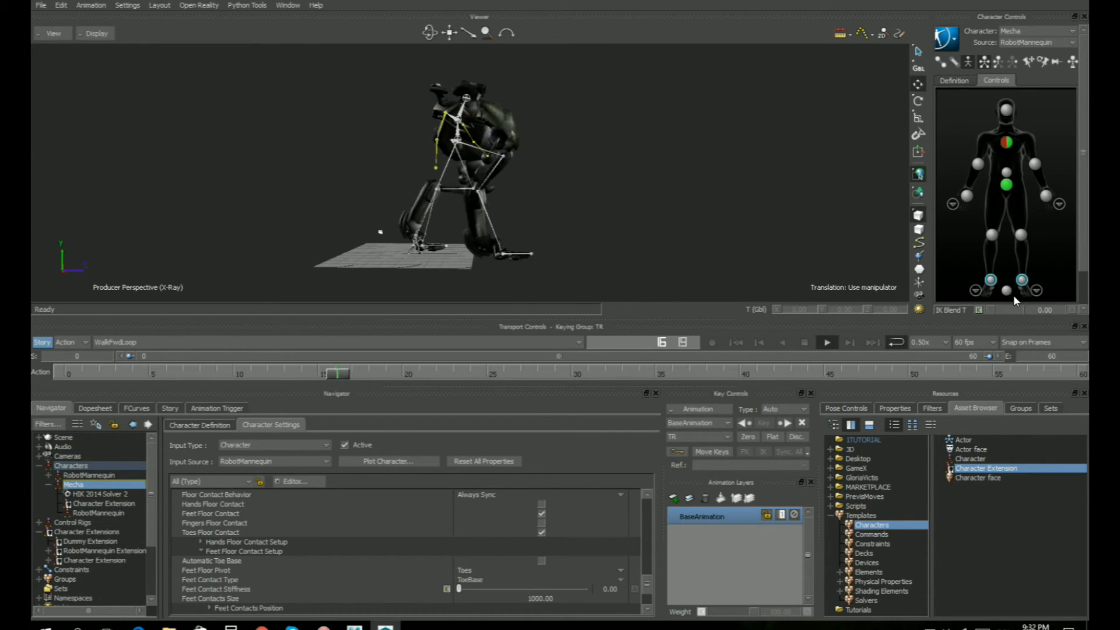
{"action": "left_click_drag", "start_coordinate": [888, 320], "coordinate": [902, 349]}
{"action": "left_click_drag", "start_coordinate": [990, 309], "coordinate": [1050, 319]}
{"action": "mouse_move", "coordinate": [687, 244]}
{"action": "left_mouse_down", "text": "ctrl+shift"}
{"action": "mouse_move", "coordinate": [574, 244]}
{"action": "mouse_move", "coordinate": [677, 243]}
{"action": "left_mouse_up", "text": "ctrl+shift"}
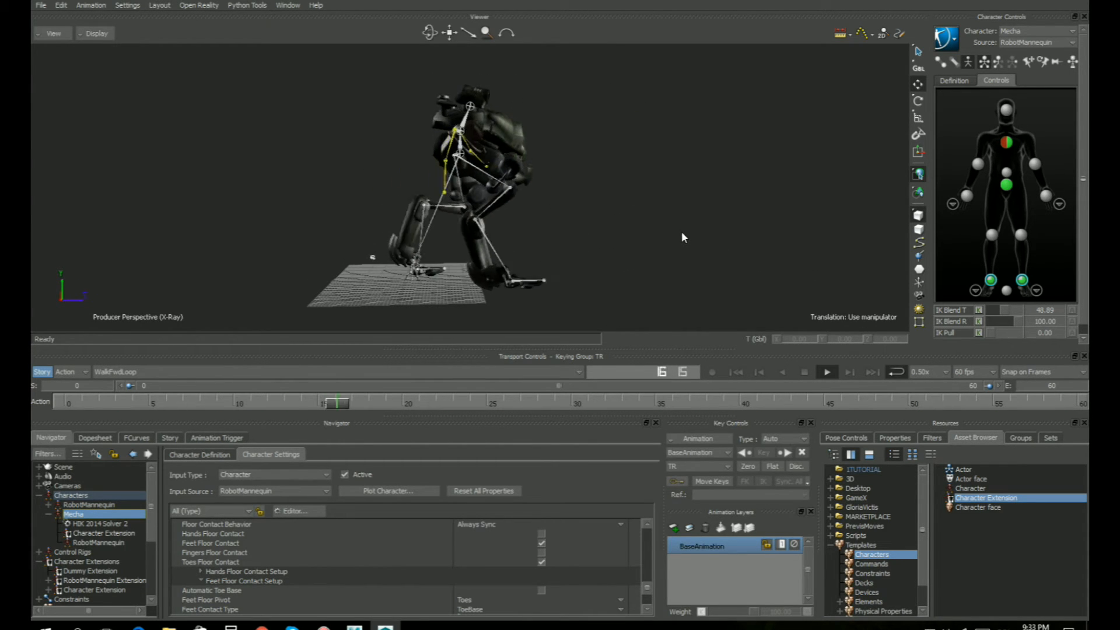
Switch the viewer to the Models only display and inspect the mech's walk from several angles
{"action": "mouse_move", "coordinate": [676, 220]}
{"action": "left_mouse_down", "text": "ctrl+shift"}
{"action": "mouse_move", "coordinate": [712, 228]}
{"action": "mouse_move", "coordinate": [628, 225]}
{"action": "mouse_move", "coordinate": [654, 219]}
{"action": "left_mouse_up", "text": "ctrl+shift"}
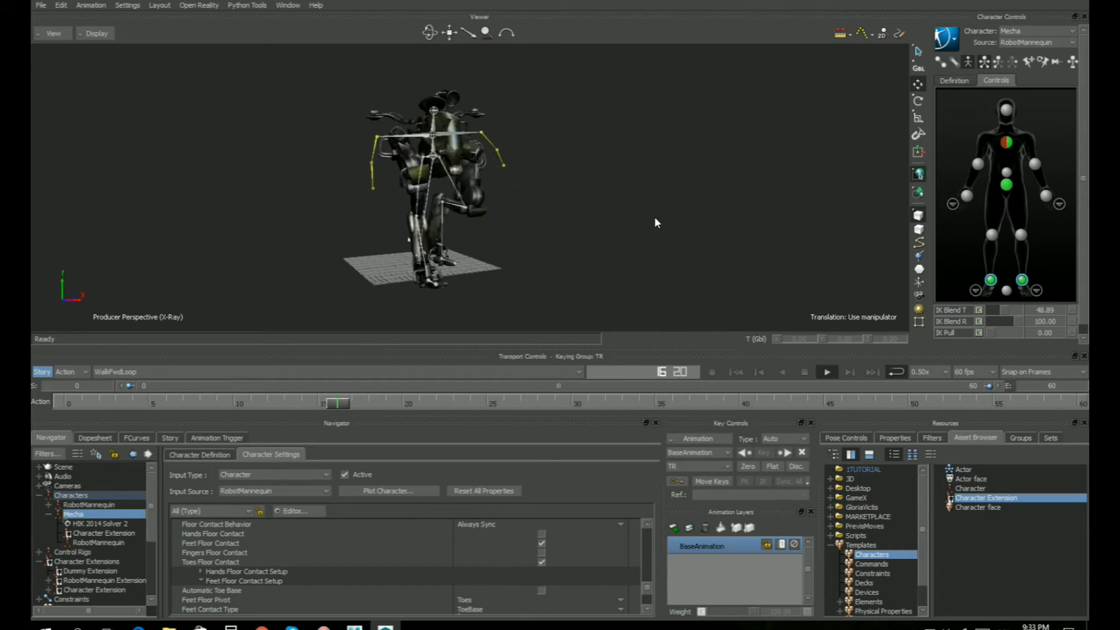
{"action": "key", "text": "ctrl+a"}
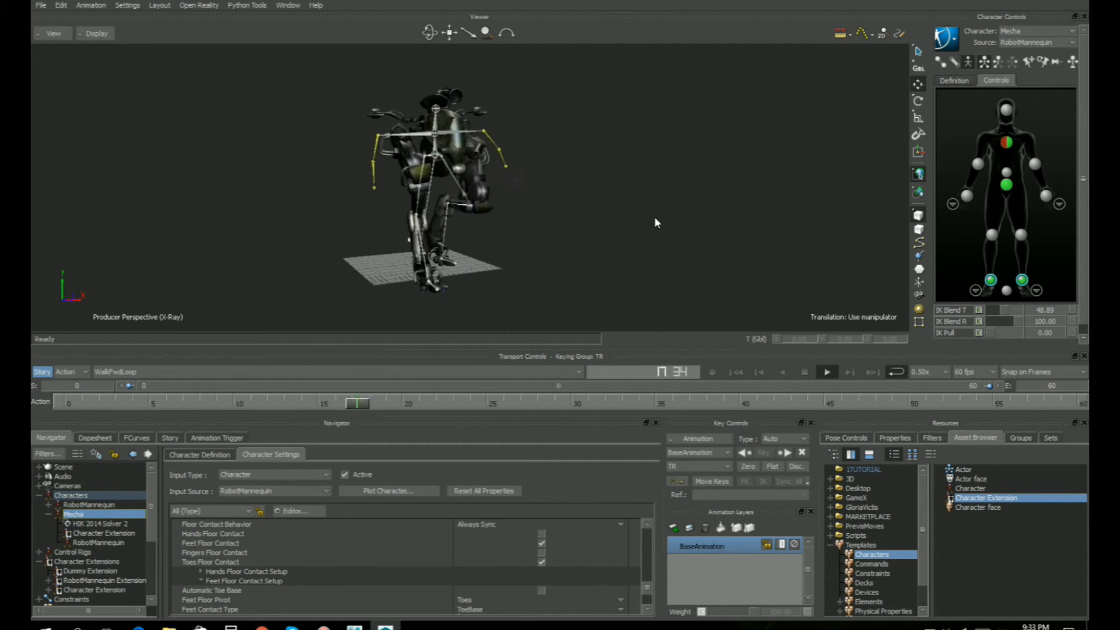
{"action": "key", "text": "ctrl+a"}
{"action": "key", "text": "ctrl+a"}
{"action": "key", "text": "ctrl+a"}
{"action": "key", "text": "ctrl+a"}
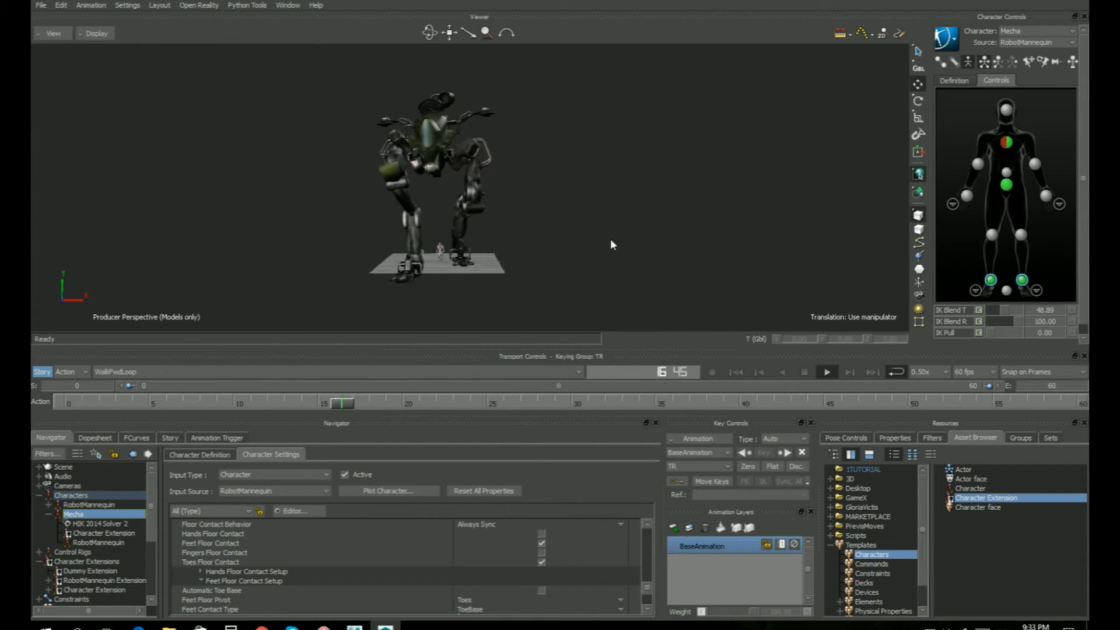
{"action": "key", "text": "ctrl+a"}
{"action": "key", "text": "ctrl+a"}
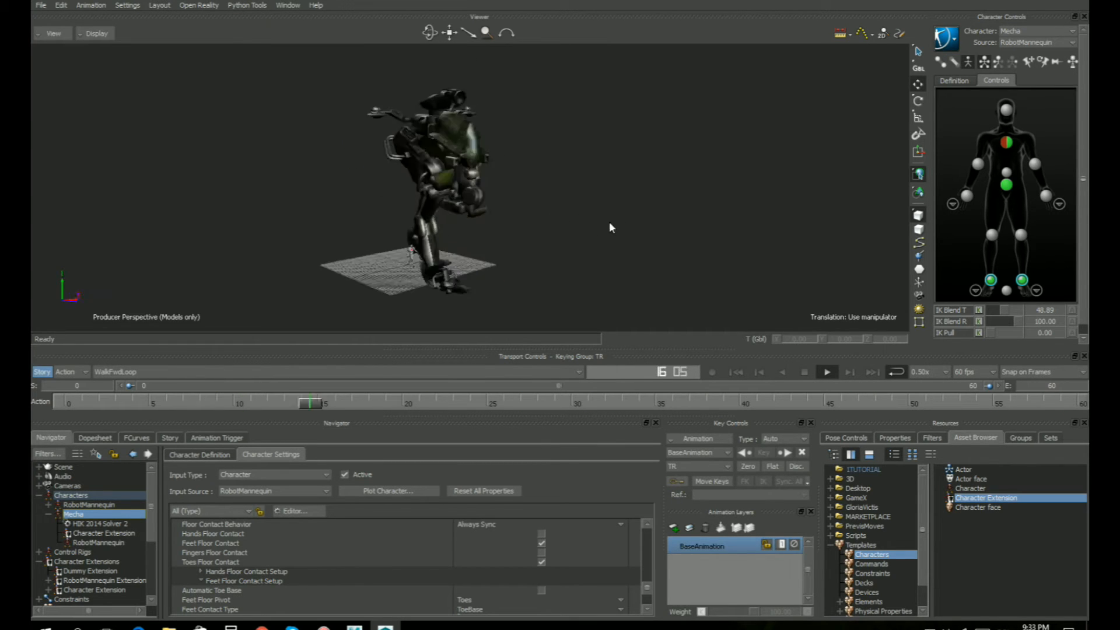
{"action": "left_click_drag", "start_coordinate": [686, 214], "coordinate": [576, 208], "text": "ctrl+shift"}
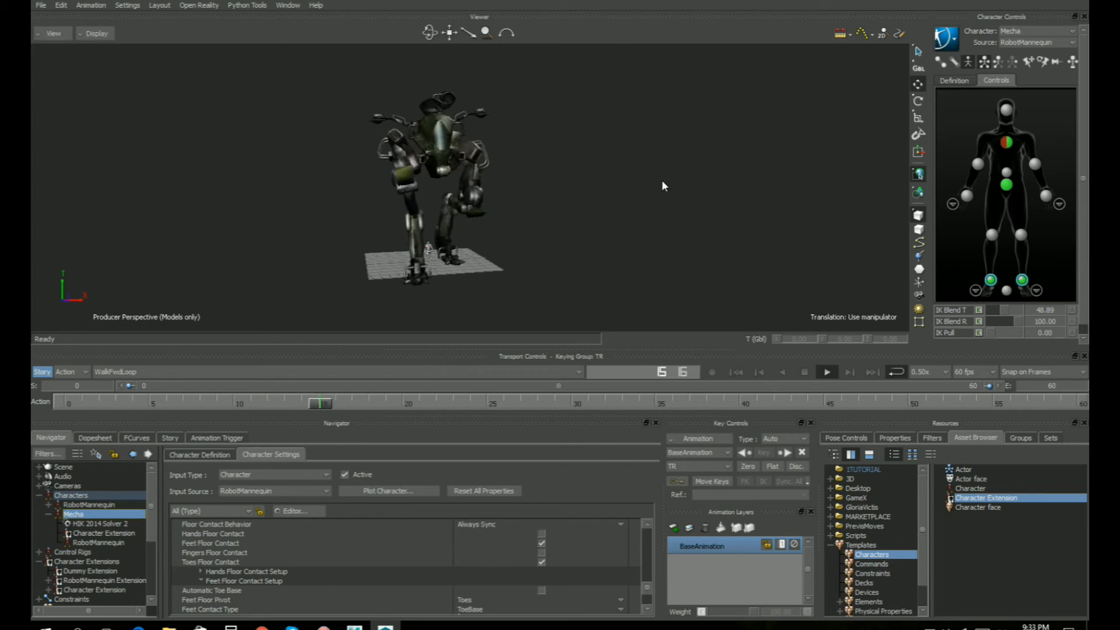
{"action": "left_click_drag", "start_coordinate": [713, 189], "coordinate": [252, 285], "text": "ctrl+shift"}
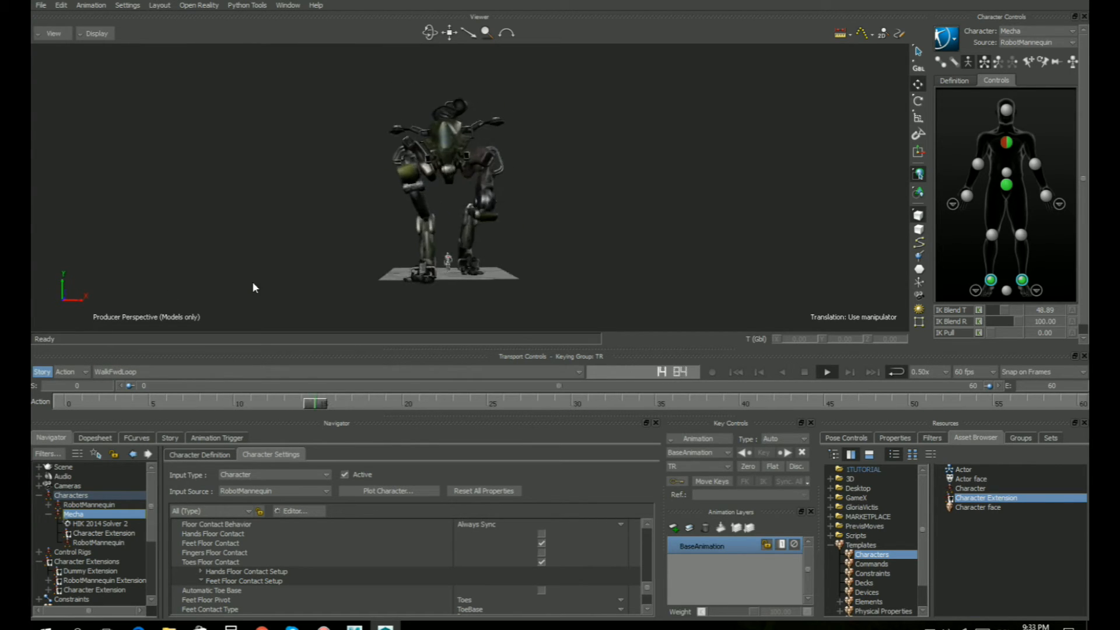
{"action": "left_click_drag", "start_coordinate": [646, 586], "coordinate": [653, 575]}
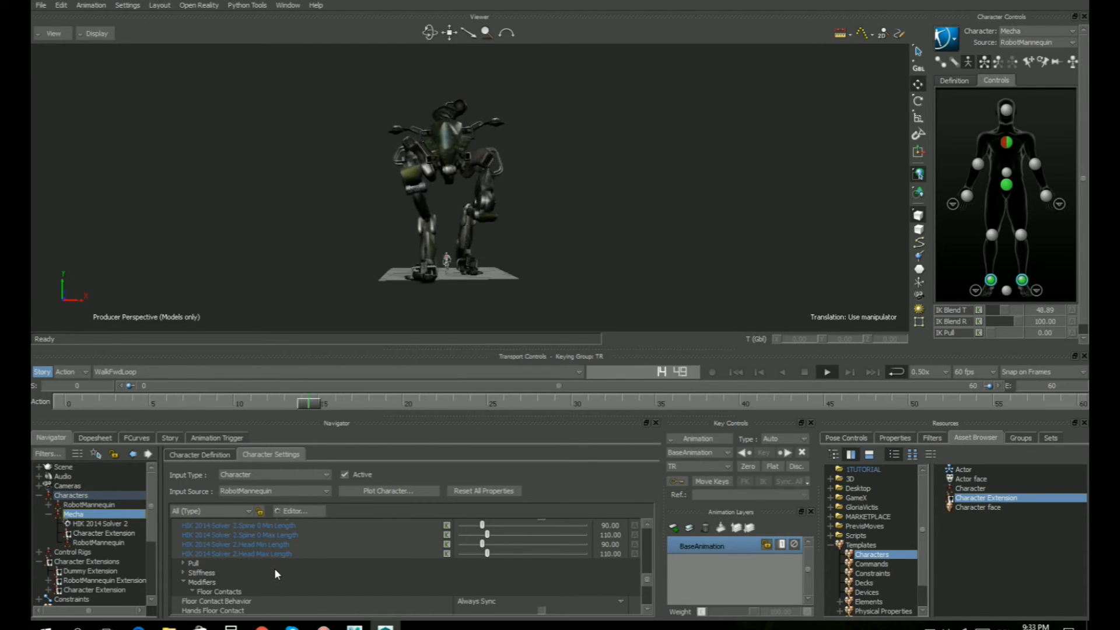
{"action": "scroll", "coordinate": [274, 568], "scroll_direction": "up", "scroll_amount": 2}
{"action": "scroll", "coordinate": [286, 565], "scroll_direction": "up", "scroll_amount": 3}
{"action": "scroll", "coordinate": [286, 562], "scroll_direction": "up", "scroll_amount": 3}
{"action": "scroll", "coordinate": [286, 562], "scroll_direction": "up", "scroll_amount": 3}
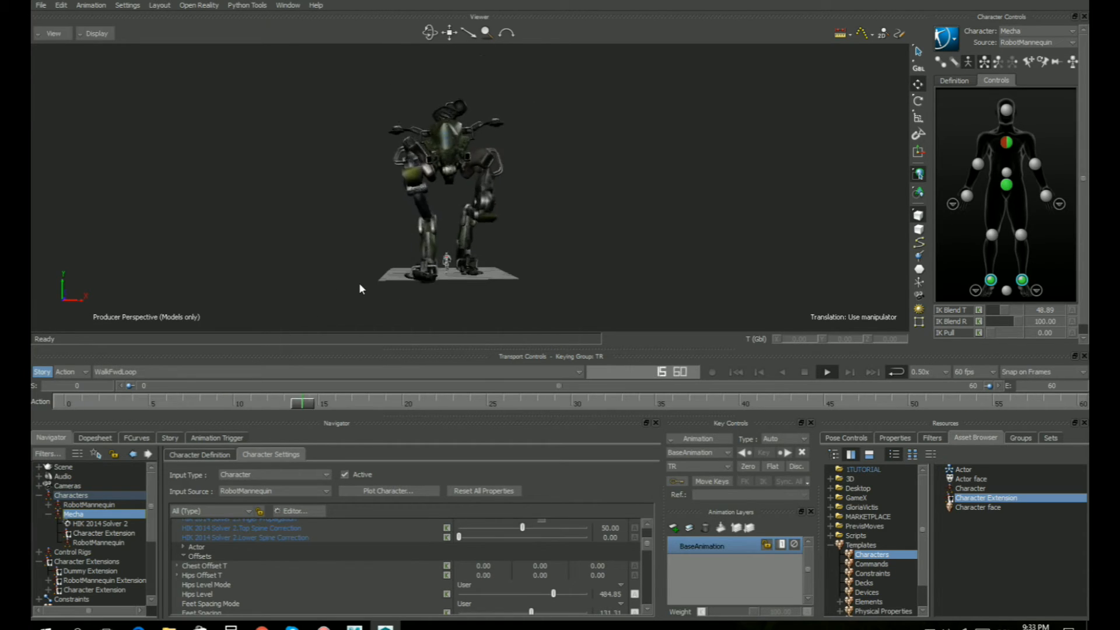
Preview the TurnRt90_Loop, TurnRt180, WalkFwdStart and WalkFwdStart180_L takes on the mech, stopping playback in the last one
{"action": "left_click", "coordinate": [137, 371]}
{"action": "left_click", "coordinate": [121, 393]}
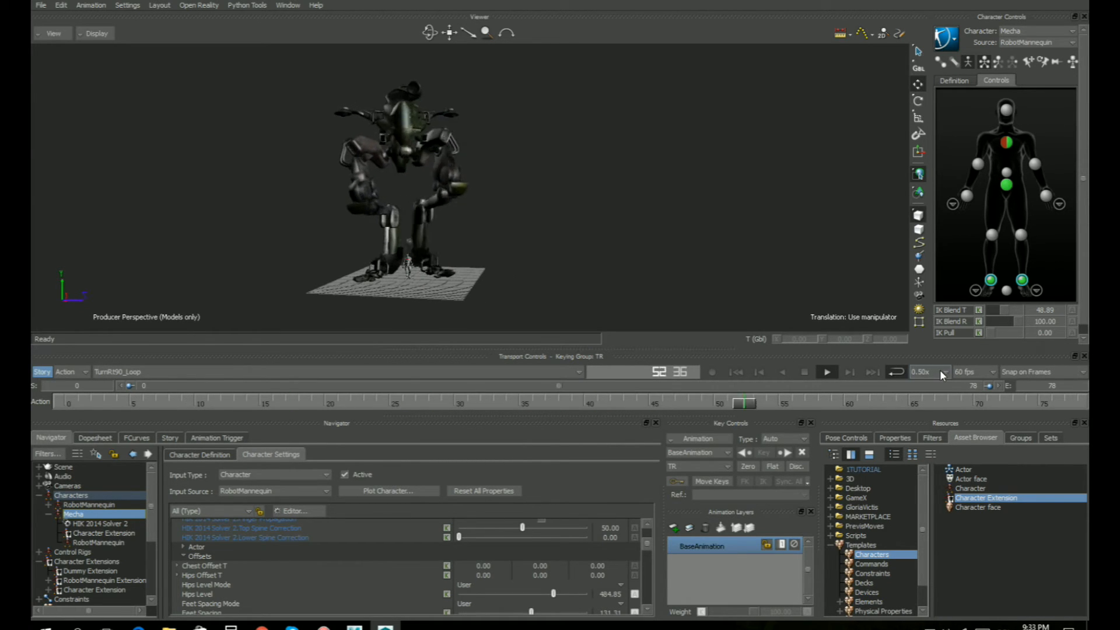
{"action": "left_click", "coordinate": [133, 373]}
{"action": "left_click", "coordinate": [117, 412]}
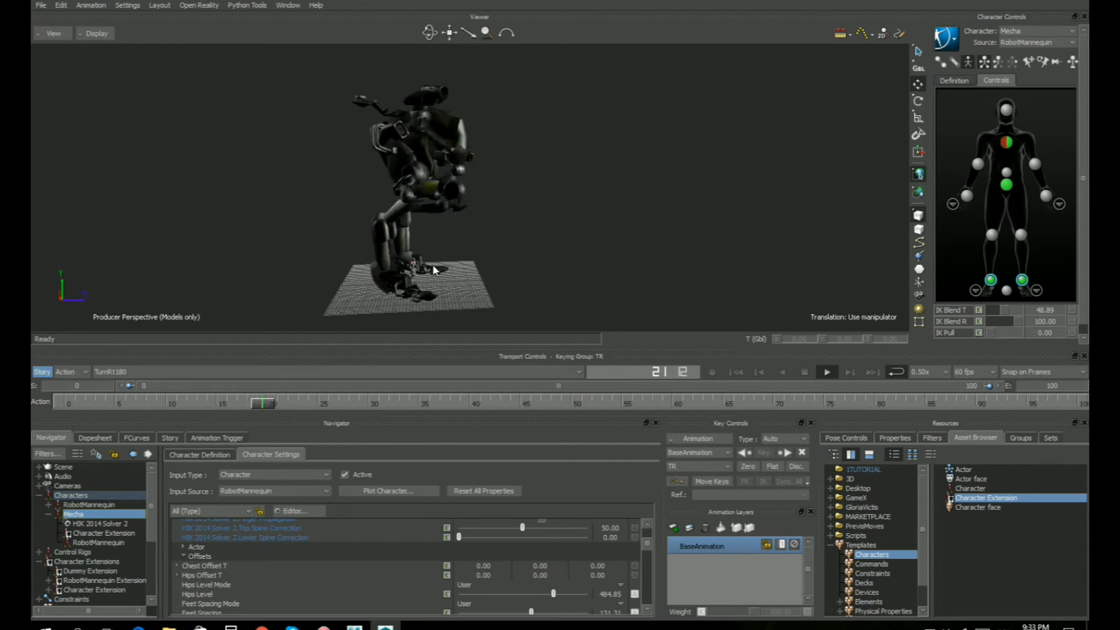
{"action": "left_click", "coordinate": [152, 371]}
{"action": "left_click", "coordinate": [131, 442]}
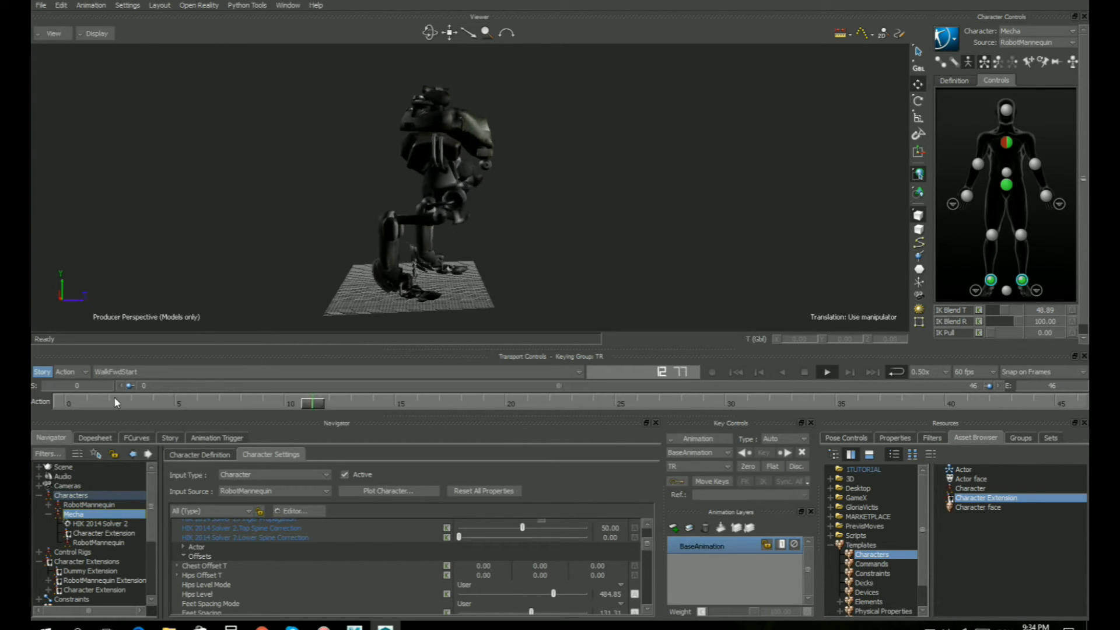
{"action": "left_click", "coordinate": [152, 371]}
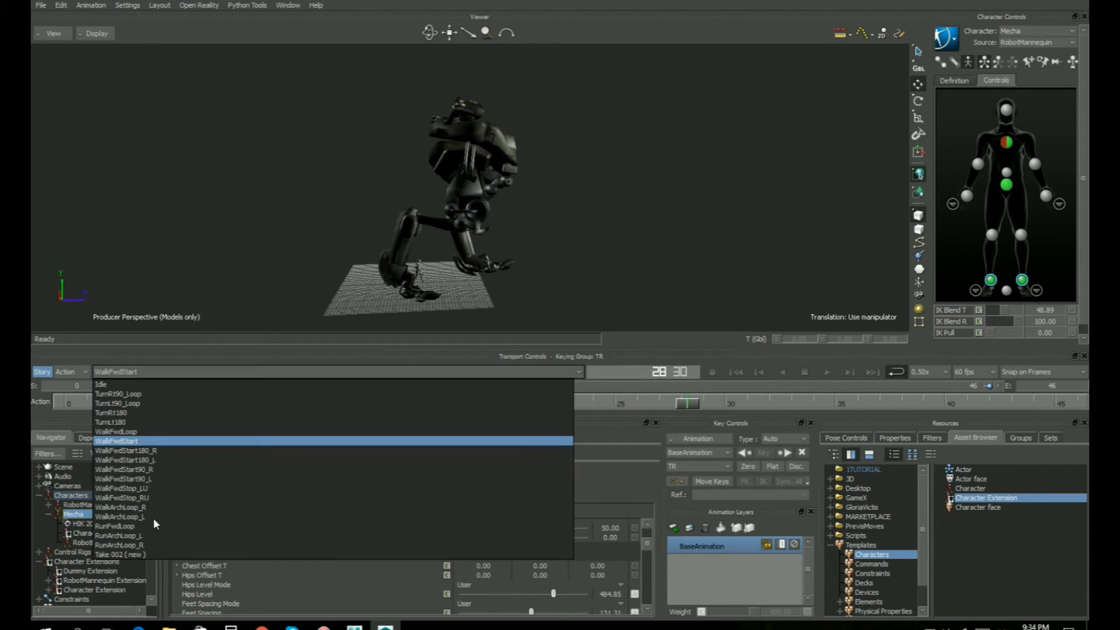
{"action": "left_click", "coordinate": [138, 460]}
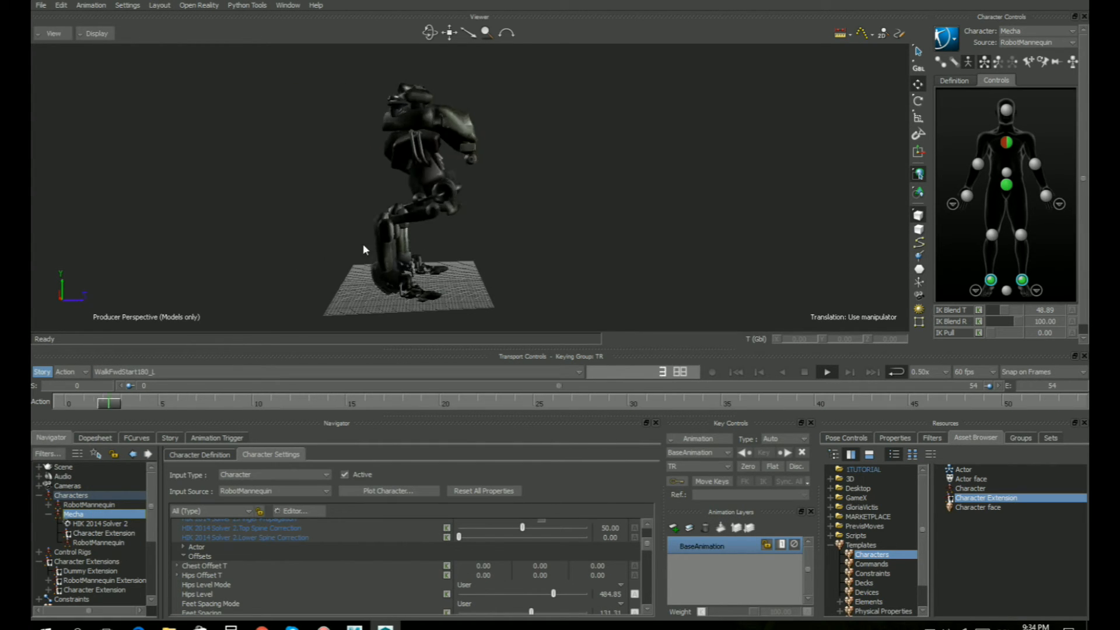
{"action": "left_click_drag", "start_coordinate": [362, 243], "coordinate": [474, 260], "text": "ctrl"}
{"action": "left_click", "coordinate": [805, 371]}
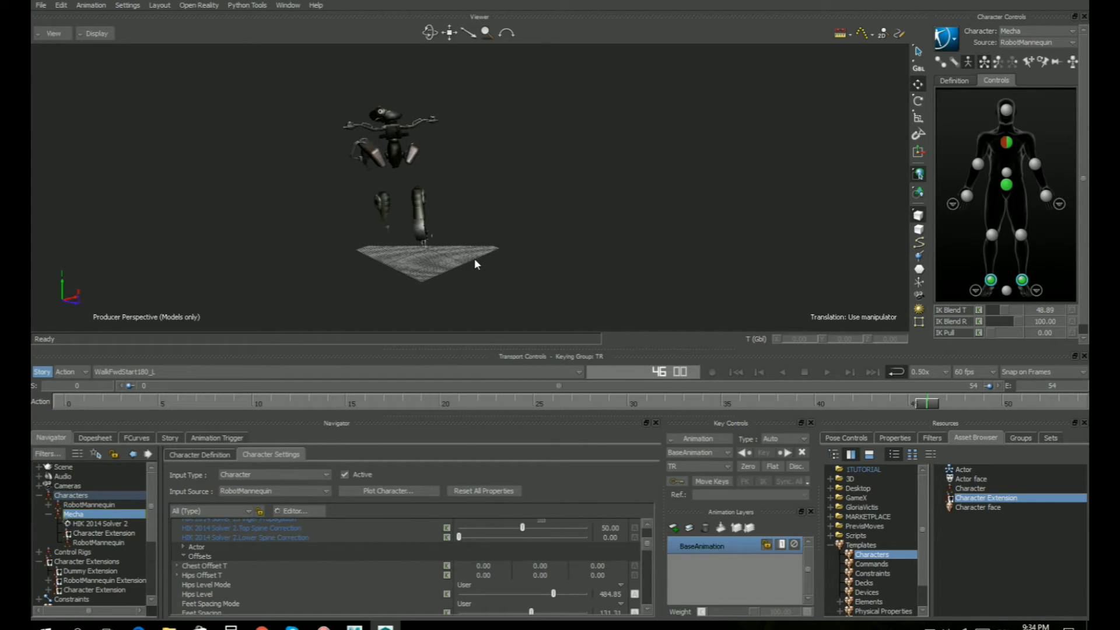
Set the Far Plane of the Producer Perspective camera to 40000
{"action": "left_click", "coordinate": [38, 485]}
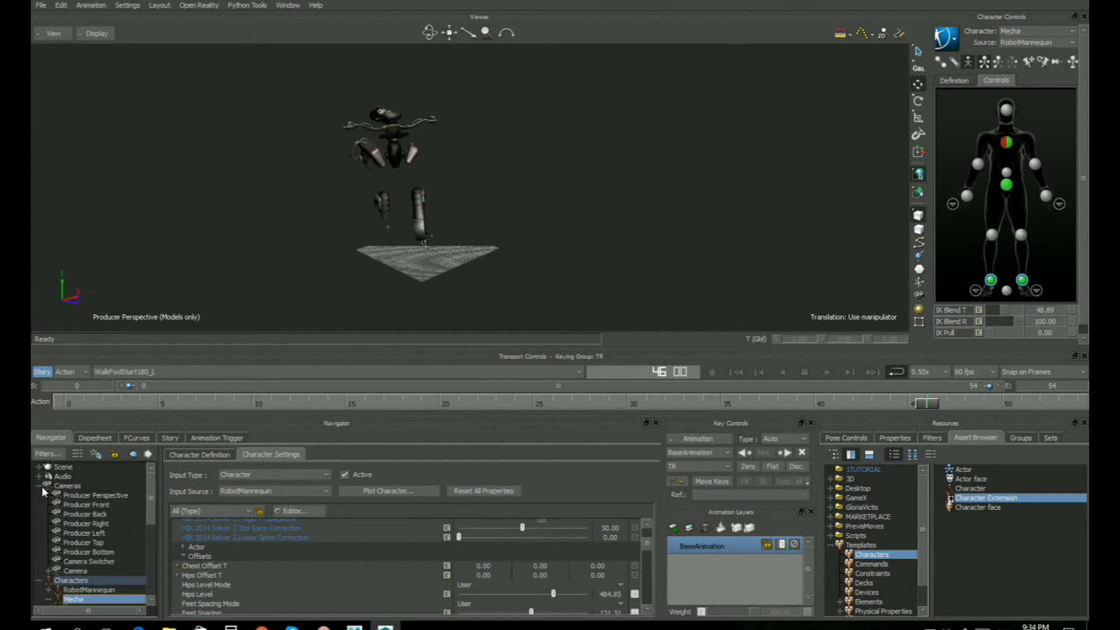
{"action": "left_click", "coordinate": [101, 494]}
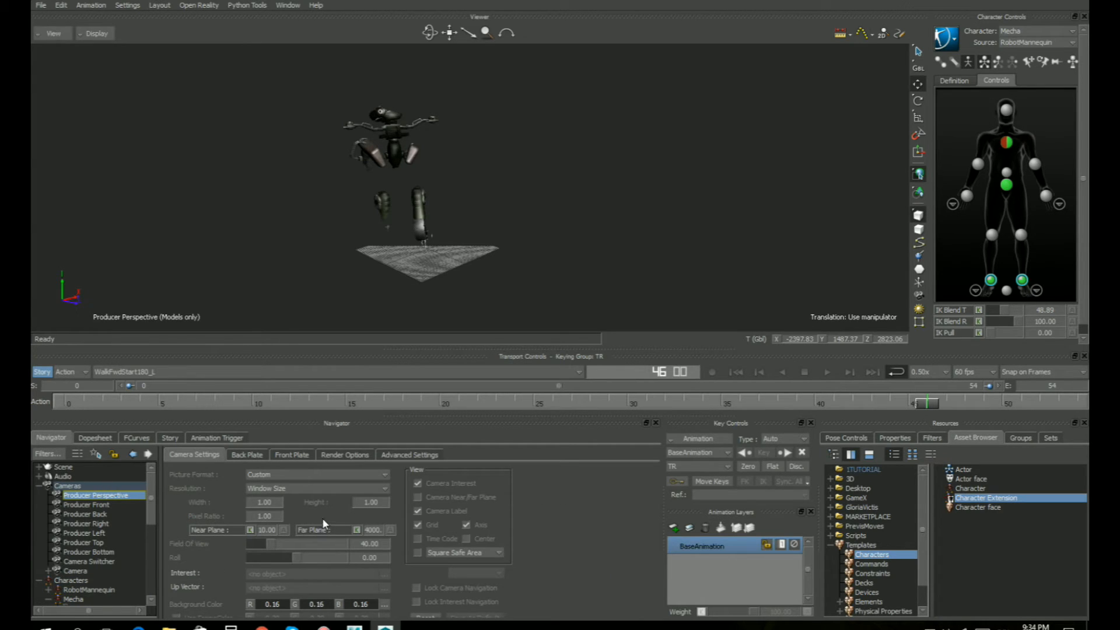
{"action": "double_click", "coordinate": [372, 529]}
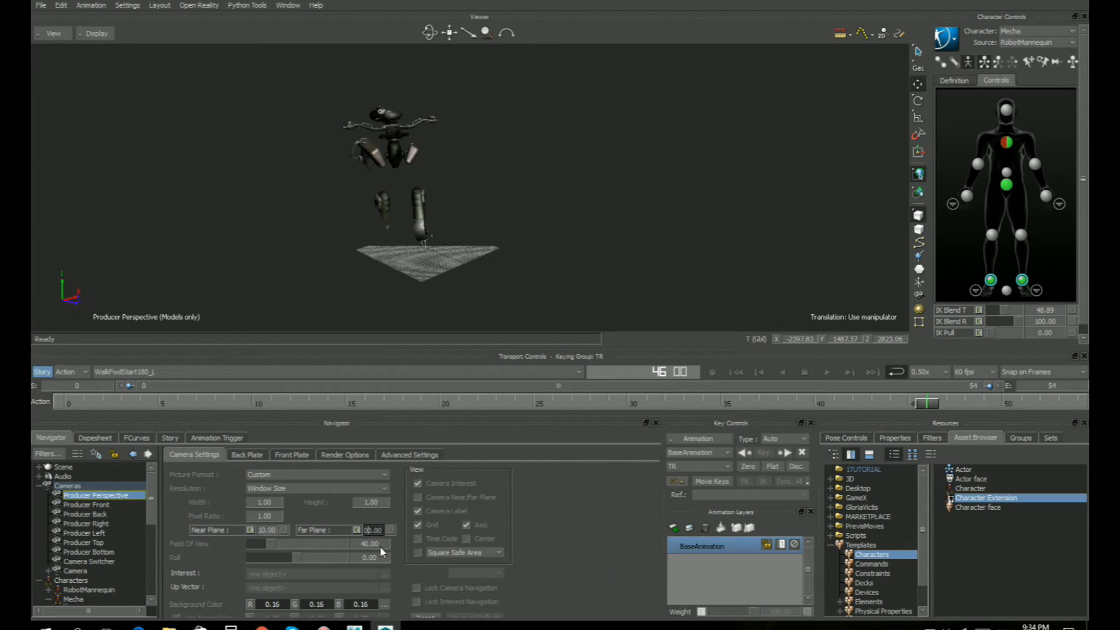
{"action": "type", "text": "40000"}
{"action": "key", "text": "Return"}
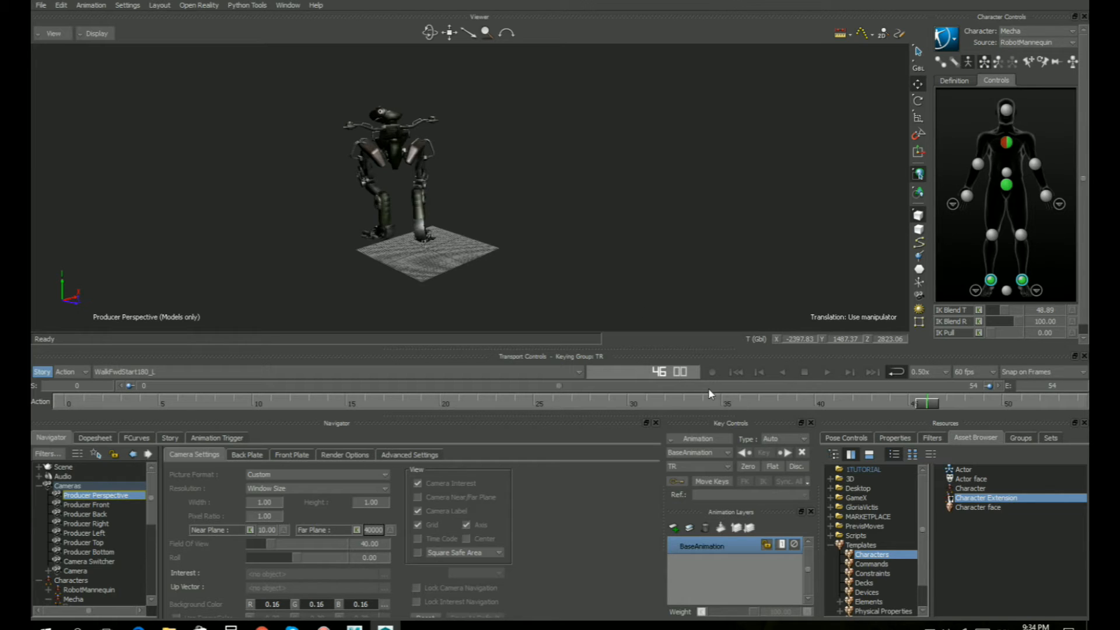
Play the rest of WalkFwdStart180_L, switch to the RunFwdLoop take and review the mech's run from the front and side
{"action": "left_click", "coordinate": [822, 372]}
{"action": "left_click_drag", "start_coordinate": [668, 257], "coordinate": [383, 325], "text": "shift"}
{"action": "left_click", "coordinate": [188, 372]}
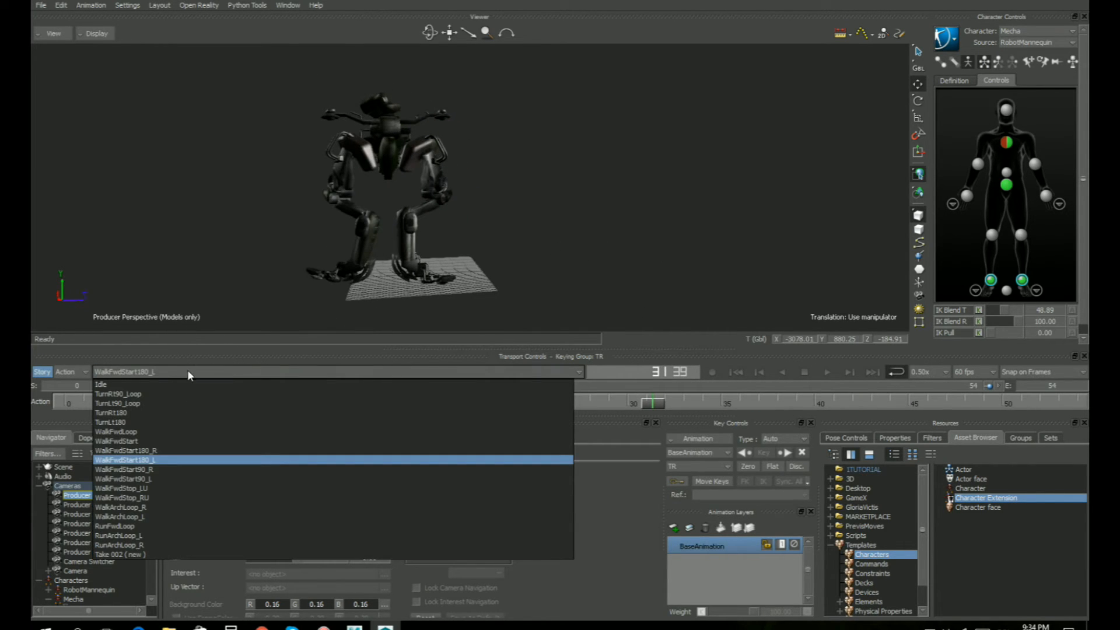
{"action": "left_click", "coordinate": [131, 525]}
{"action": "left_click_drag", "start_coordinate": [660, 246], "coordinate": [509, 243], "text": "ctrl+shift"}
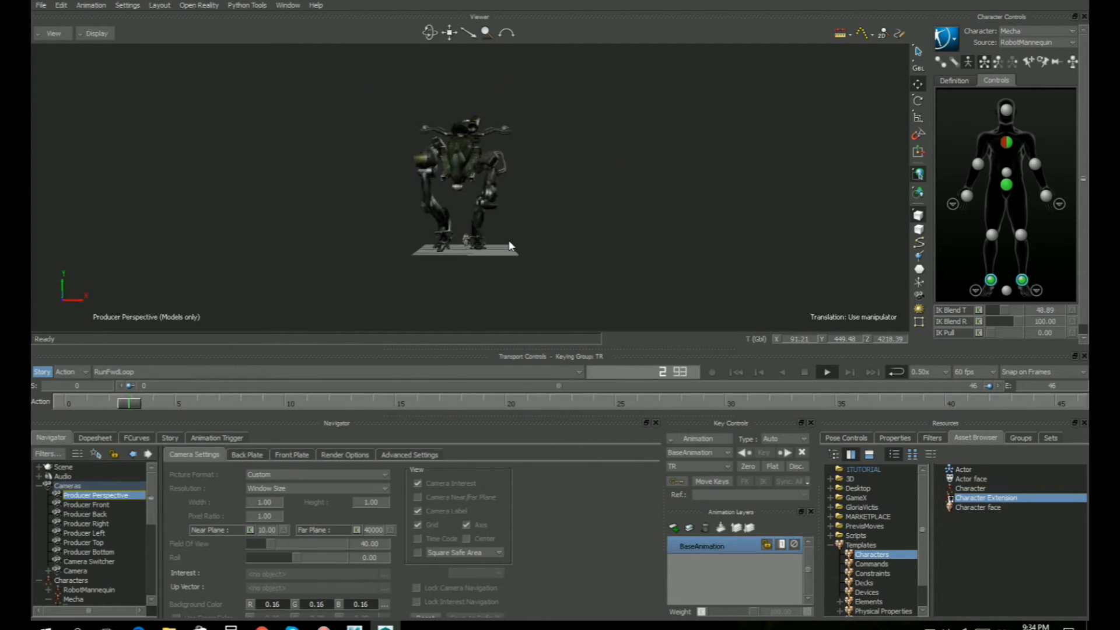
{"action": "left_click", "coordinate": [737, 372]}
{"action": "left_click_drag", "start_coordinate": [443, 222], "coordinate": [569, 257], "text": "ctrl+shift"}
{"action": "left_click", "coordinate": [826, 371]}
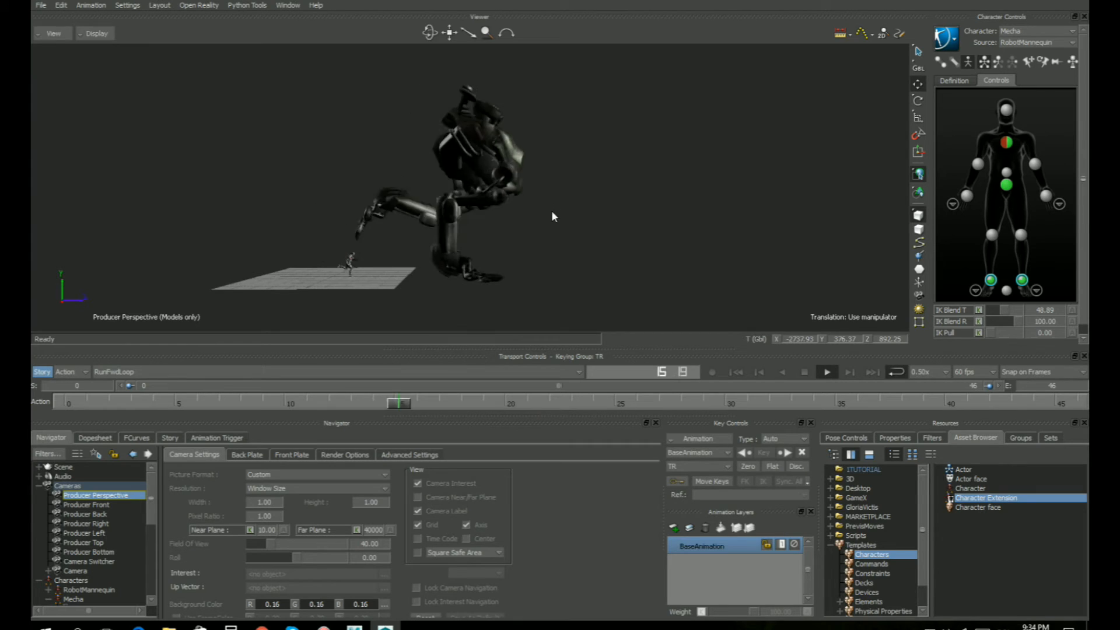
{"action": "left_click", "coordinate": [736, 372]}
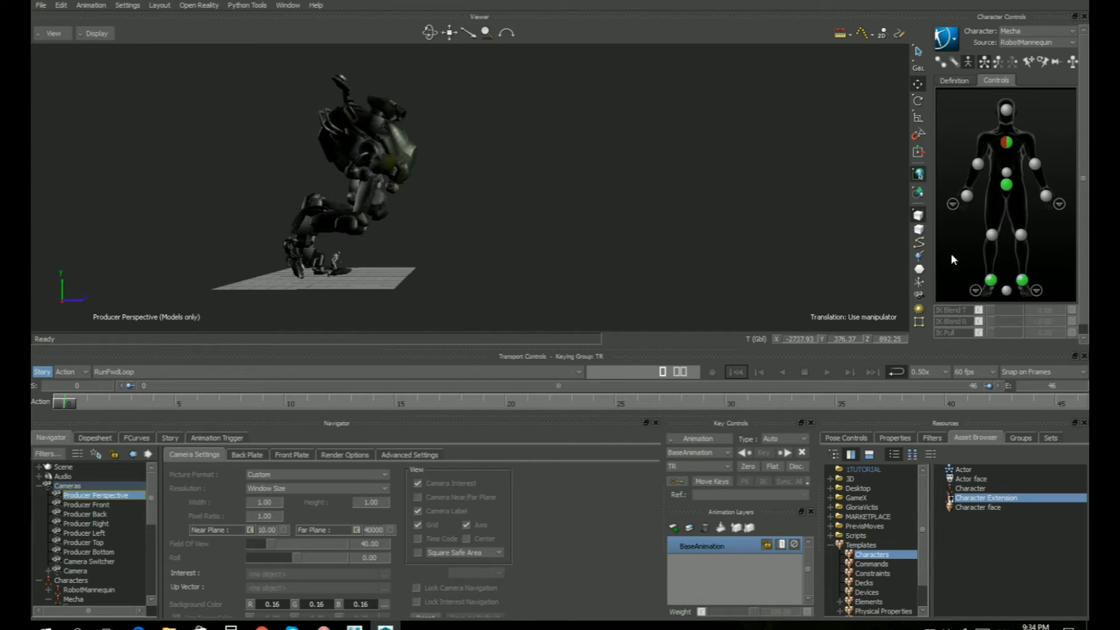
At frame 2 of the RunFwdLoop take, set IK Blend T to 91.11 on both of the mech's ankle effectors
{"action": "mouse_move", "coordinate": [72, 406]}
{"action": "left_mouse_down"}
{"action": "mouse_move", "coordinate": [175, 407]}
{"action": "mouse_move", "coordinate": [67, 407]}
{"action": "left_mouse_up"}
{"action": "left_click_drag", "start_coordinate": [571, 255], "coordinate": [83, 363], "text": "ctrl+shift"}
{"action": "left_click_drag", "start_coordinate": [66, 404], "coordinate": [116, 403]}
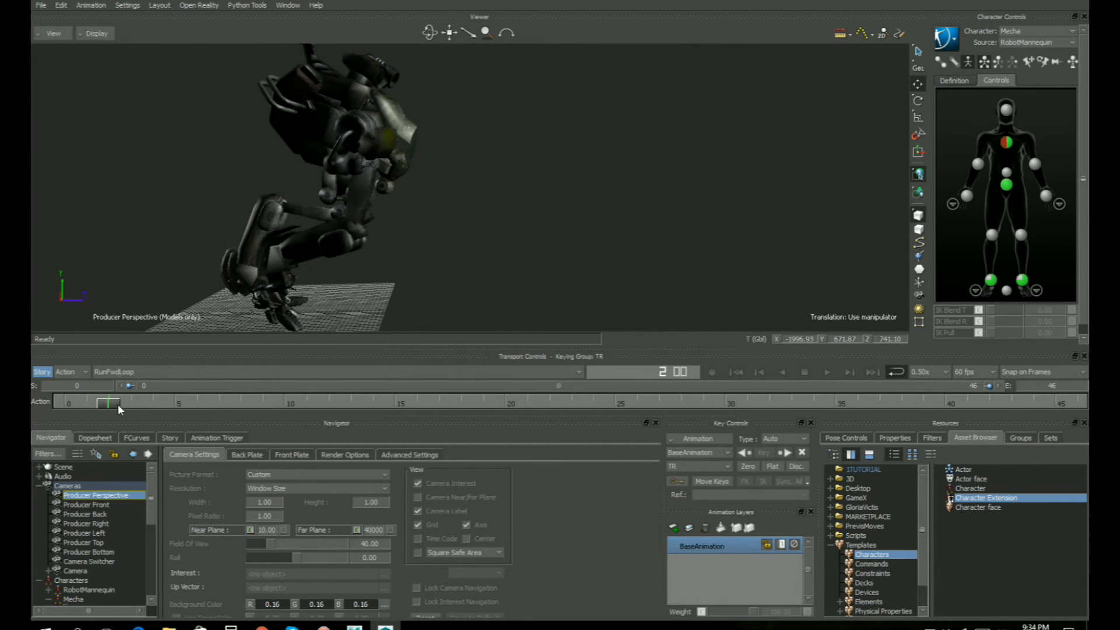
{"action": "left_click", "coordinate": [991, 280]}
{"action": "left_click", "coordinate": [1022, 281], "text": "shift"}
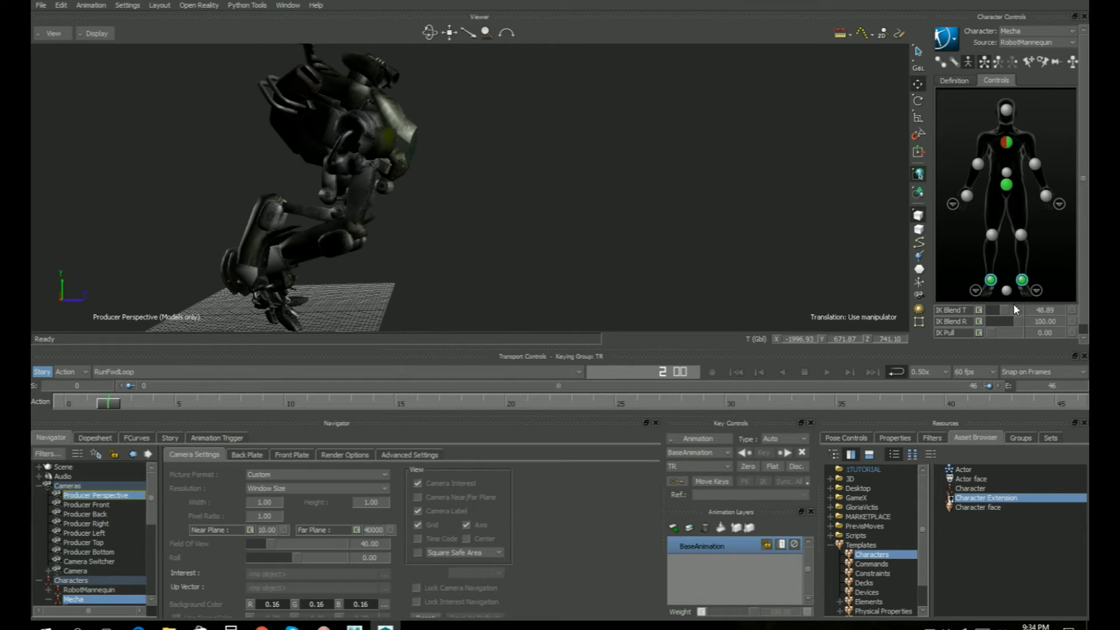
{"action": "mouse_move", "coordinate": [1004, 306]}
{"action": "left_mouse_down"}
{"action": "mouse_move", "coordinate": [993, 307]}
{"action": "mouse_move", "coordinate": [1016, 314]}
{"action": "left_mouse_up"}
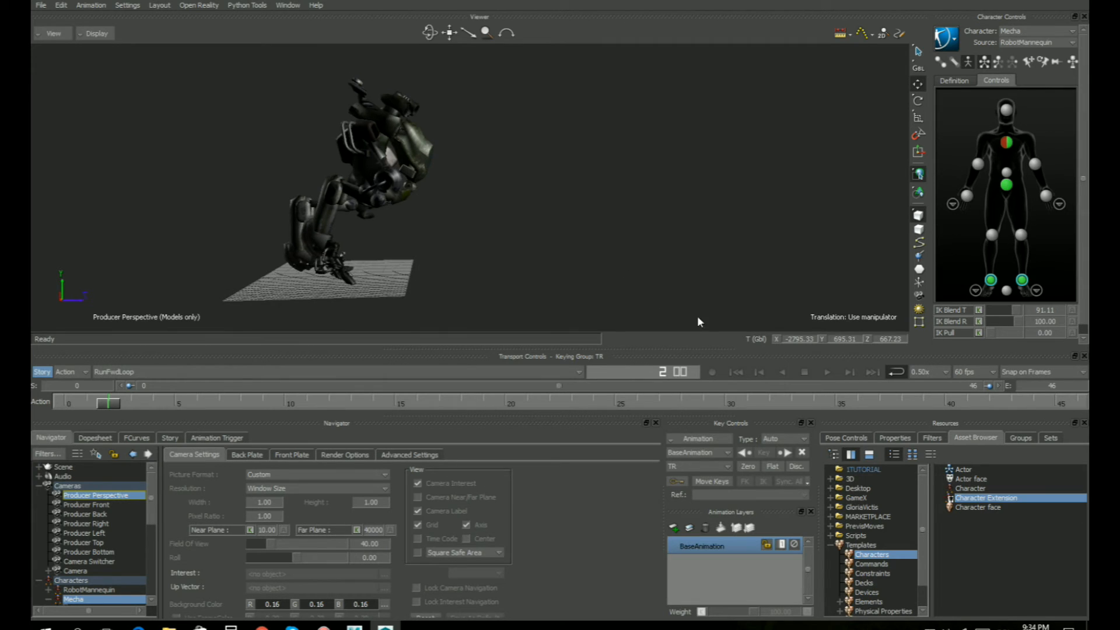
Play the run from several angles and lower IK Blend T on both ankle effectors
{"action": "left_click", "coordinate": [828, 373]}
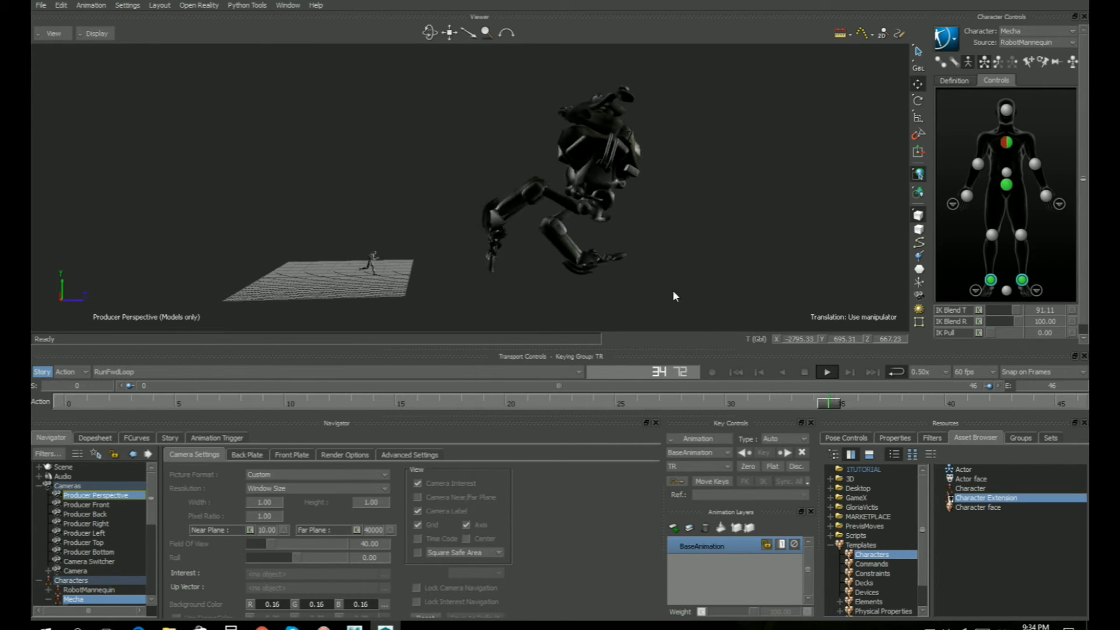
{"action": "left_click_drag", "start_coordinate": [667, 277], "coordinate": [743, 274], "text": "ctrl+shift"}
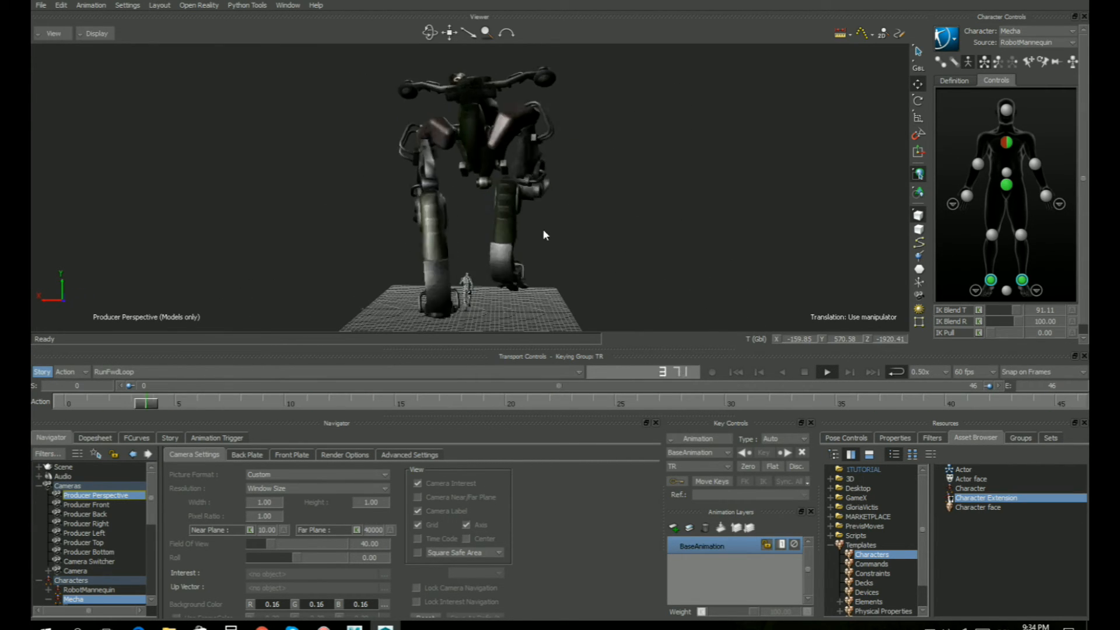
{"action": "left_click_drag", "start_coordinate": [1022, 309], "coordinate": [1010, 312]}
{"action": "left_click_drag", "start_coordinate": [691, 249], "coordinate": [586, 237], "text": "ctrl+shift"}
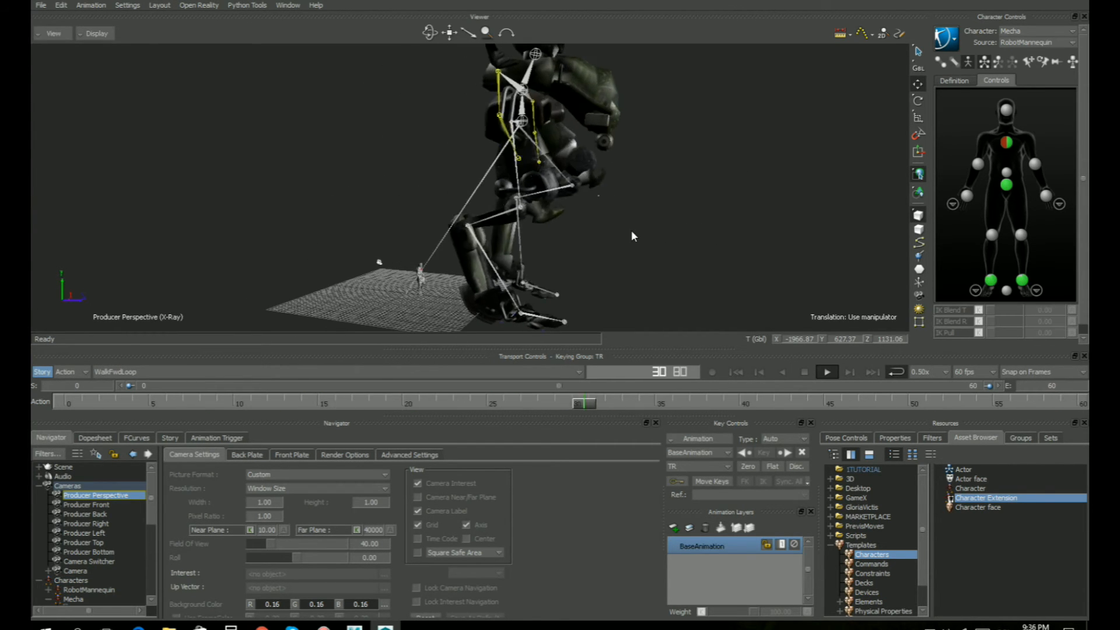
Review the mech's skeleton in the TurnRt180 and WalkFwdLoop takes, stopping playback in WalkFwdLoop
{"action": "left_click_drag", "start_coordinate": [600, 259], "coordinate": [412, 290], "text": "ctrl+shift"}
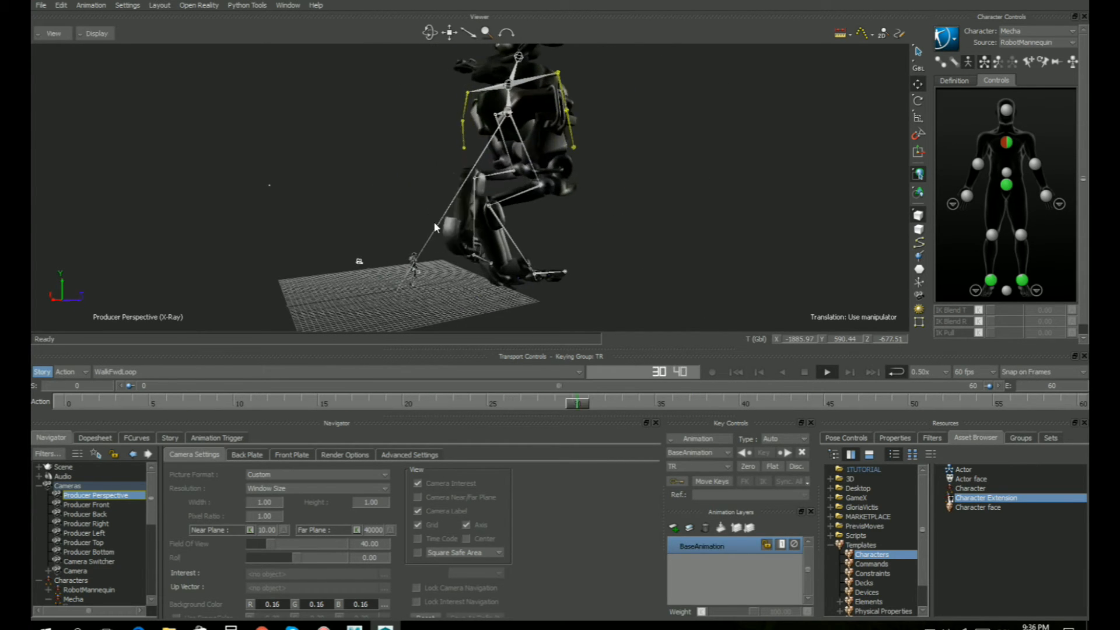
{"action": "left_click_drag", "start_coordinate": [441, 229], "coordinate": [513, 267], "text": "ctrl+shift"}
{"action": "left_click", "coordinate": [126, 372]}
{"action": "left_click", "coordinate": [124, 412]}
{"action": "left_click", "coordinate": [141, 367]}
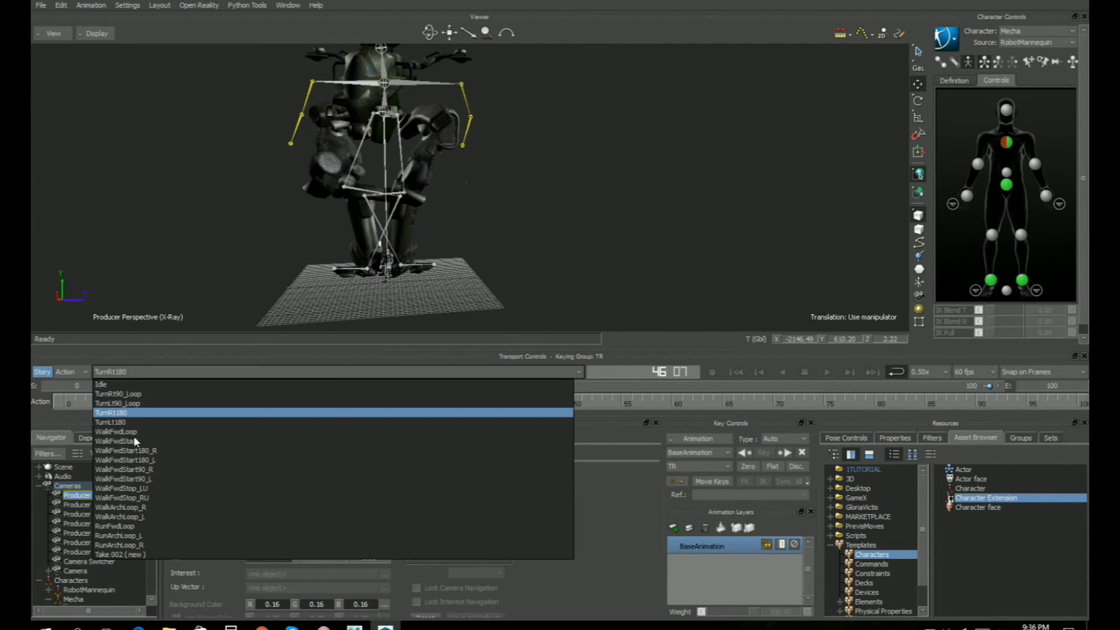
{"action": "left_click", "coordinate": [135, 431]}
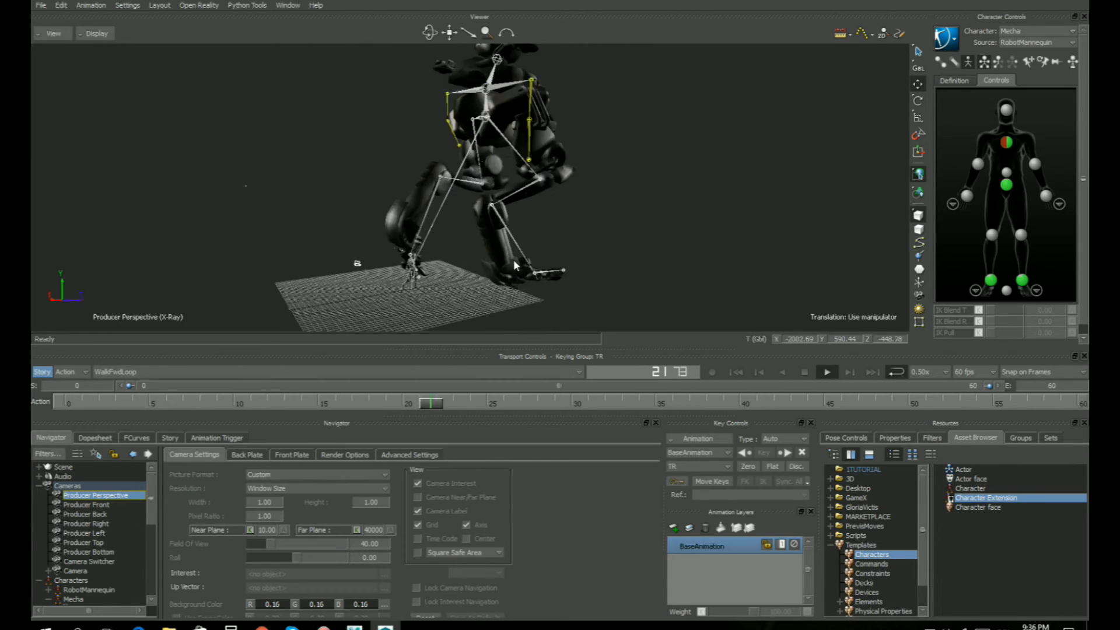
{"action": "left_click_drag", "start_coordinate": [572, 261], "coordinate": [530, 243], "text": "ctrl+shift"}
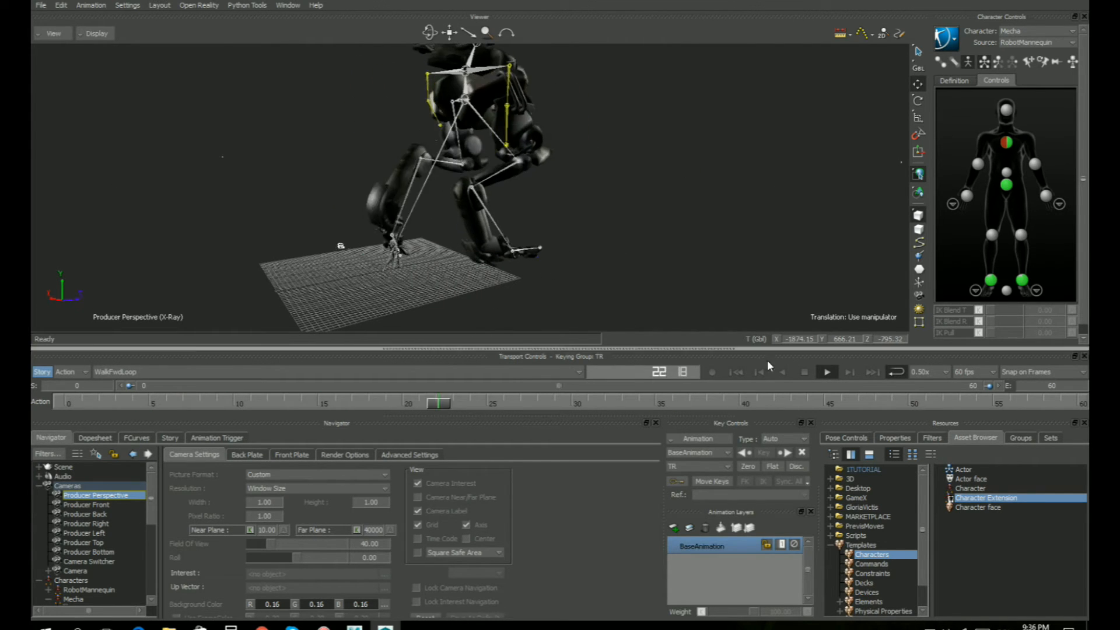
{"action": "left_click", "coordinate": [806, 372]}
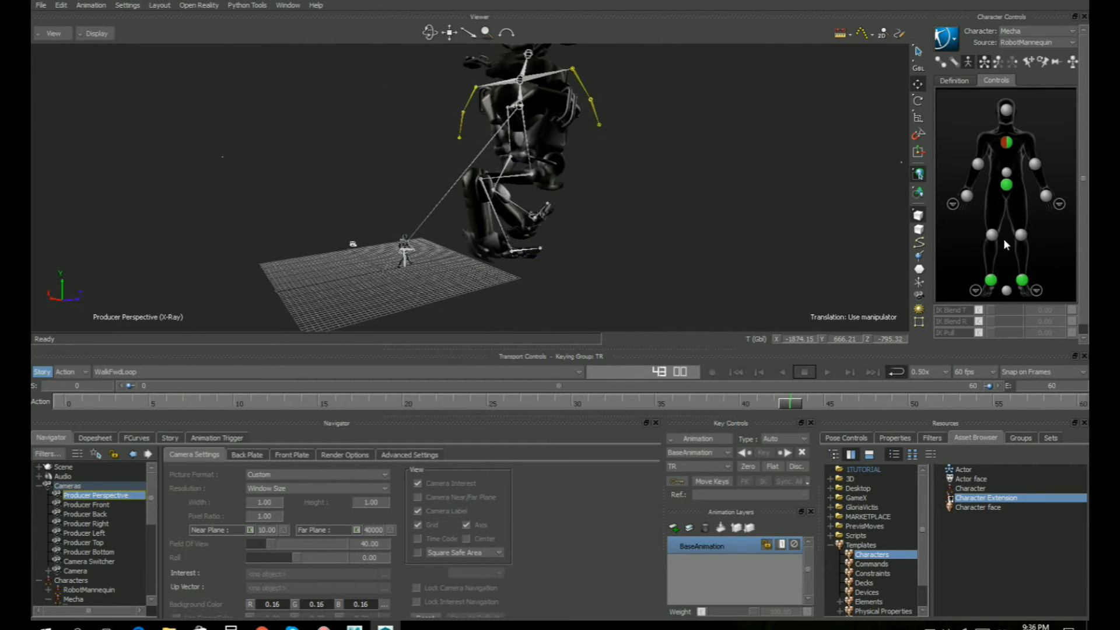
Select the mech's Root, play the WalkFwdLoop take to examine its motion, and return to the first frame
{"action": "left_click", "coordinate": [424, 216]}
{"action": "left_click_drag", "start_coordinate": [443, 259], "coordinate": [559, 241]}
{"action": "left_click_drag", "start_coordinate": [641, 264], "coordinate": [583, 262], "text": "ctrl+shift"}
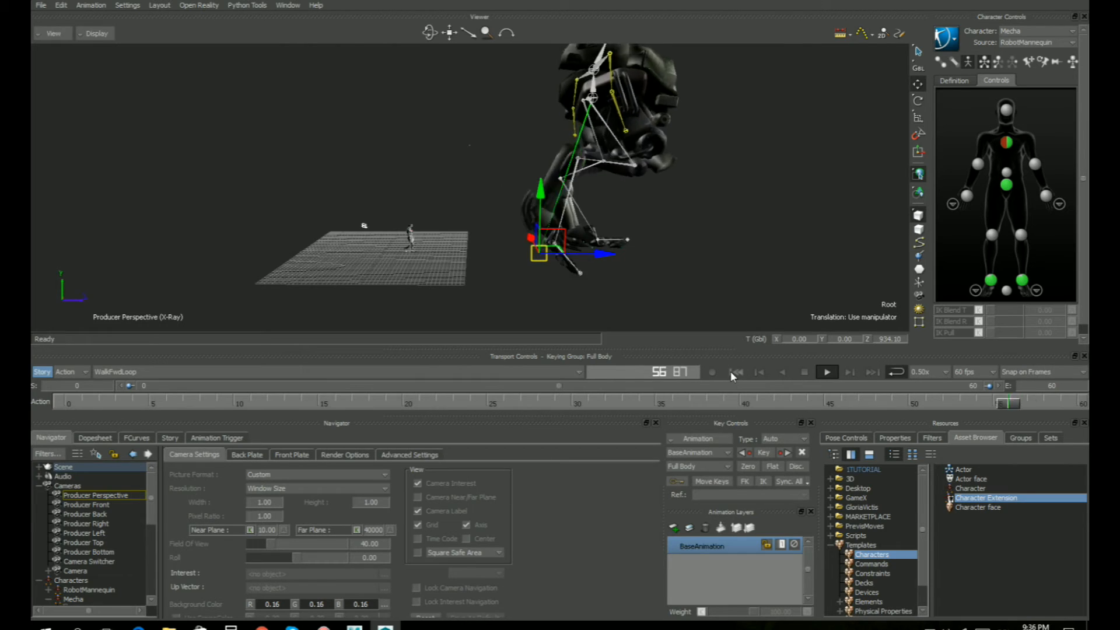
{"action": "left_click", "coordinate": [739, 372]}
{"action": "left_click", "coordinate": [827, 372]}
{"action": "left_click", "coordinate": [735, 372]}
Add a Null element from the Elements templates beside the mech's foot, at about X 475, Y 45, Z 130
{"action": "left_click_drag", "start_coordinate": [619, 239], "coordinate": [685, 212], "text": "shift"}
{"action": "left_click_drag", "start_coordinate": [429, 229], "coordinate": [500, 226], "text": "ctrl+shift"}
{"action": "left_click_drag", "start_coordinate": [579, 310], "coordinate": [656, 184], "text": "ctrl+shift"}
{"action": "left_click", "coordinate": [593, 297]}
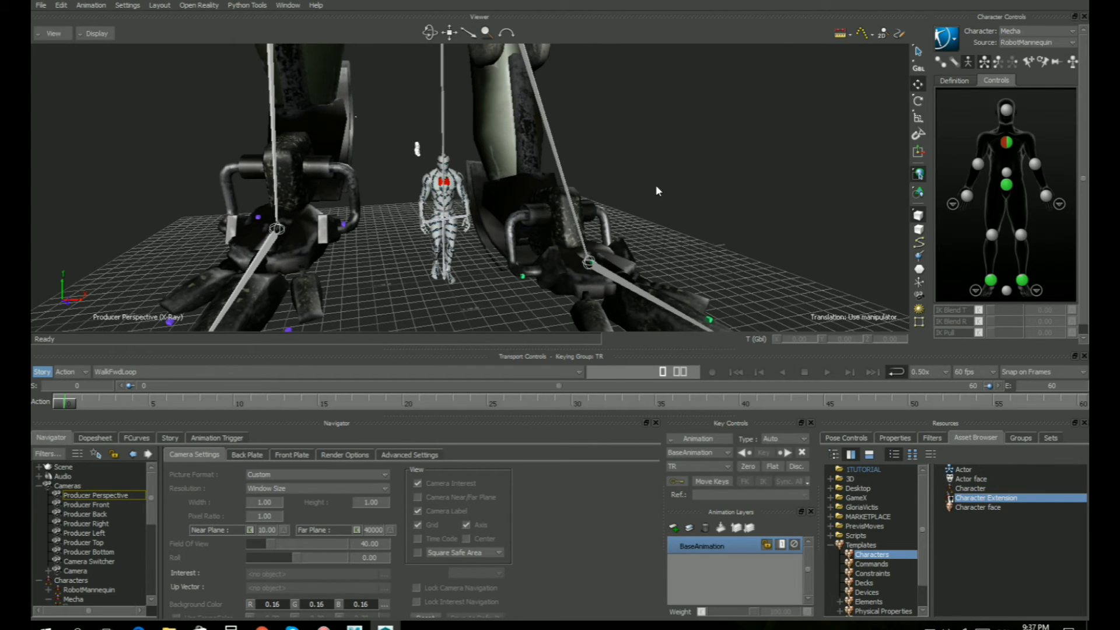
{"action": "left_click_drag", "start_coordinate": [425, 180], "coordinate": [513, 135], "text": "ctrl"}
{"action": "left_click_drag", "start_coordinate": [513, 135], "coordinate": [496, 225], "text": "shift"}
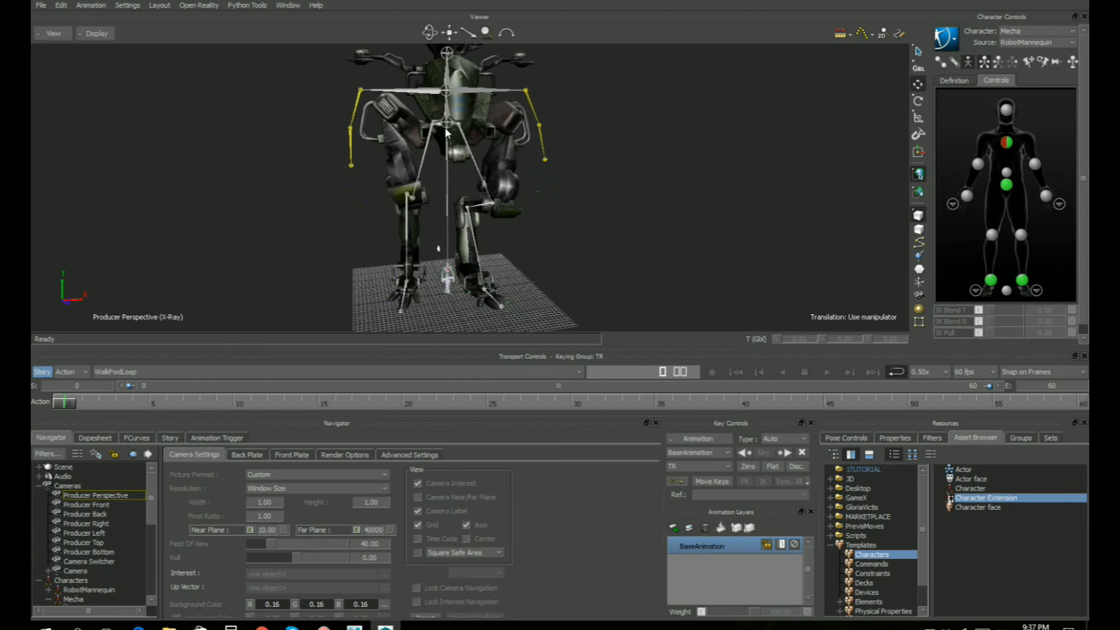
{"action": "left_click_drag", "start_coordinate": [538, 243], "coordinate": [516, 144], "text": "shift"}
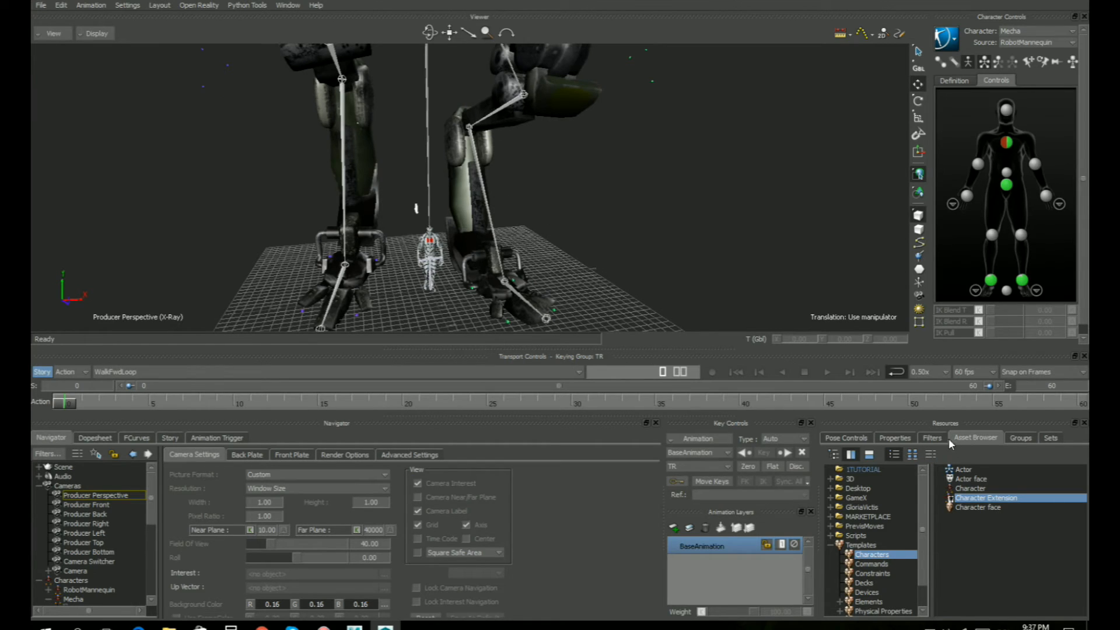
{"action": "scroll", "coordinate": [869, 560], "scroll_direction": "down", "scroll_amount": 1}
{"action": "left_click", "coordinate": [870, 573]}
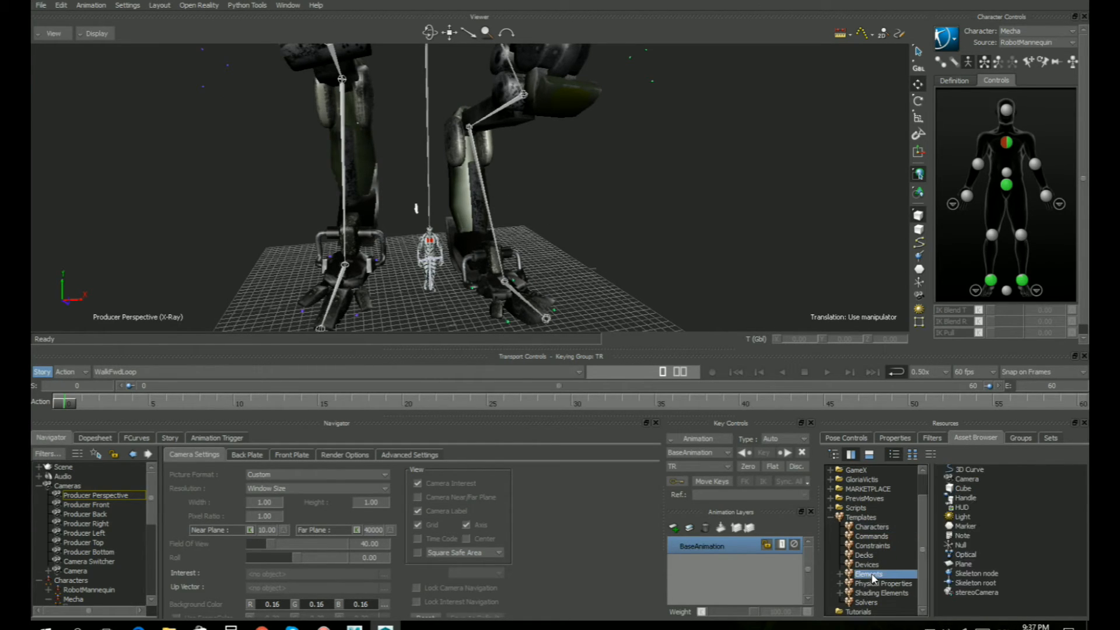
{"action": "left_click_drag", "start_coordinate": [960, 545], "coordinate": [611, 276]}
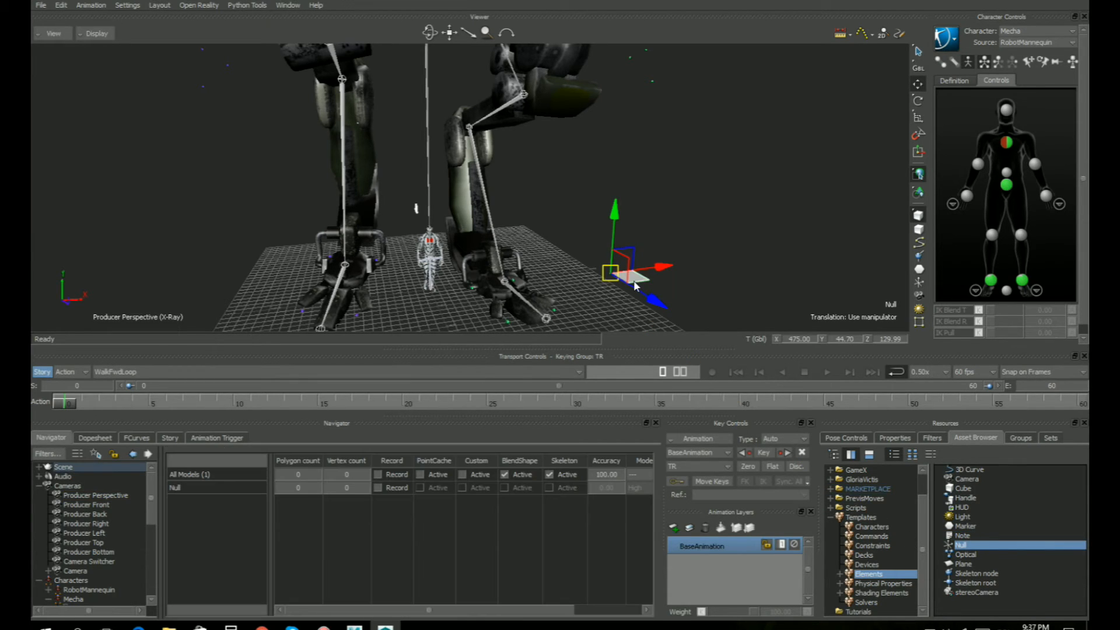
Set the Null's size to 500 in its Null Settings and keep the Null selected
{"action": "left_click", "coordinate": [900, 436]}
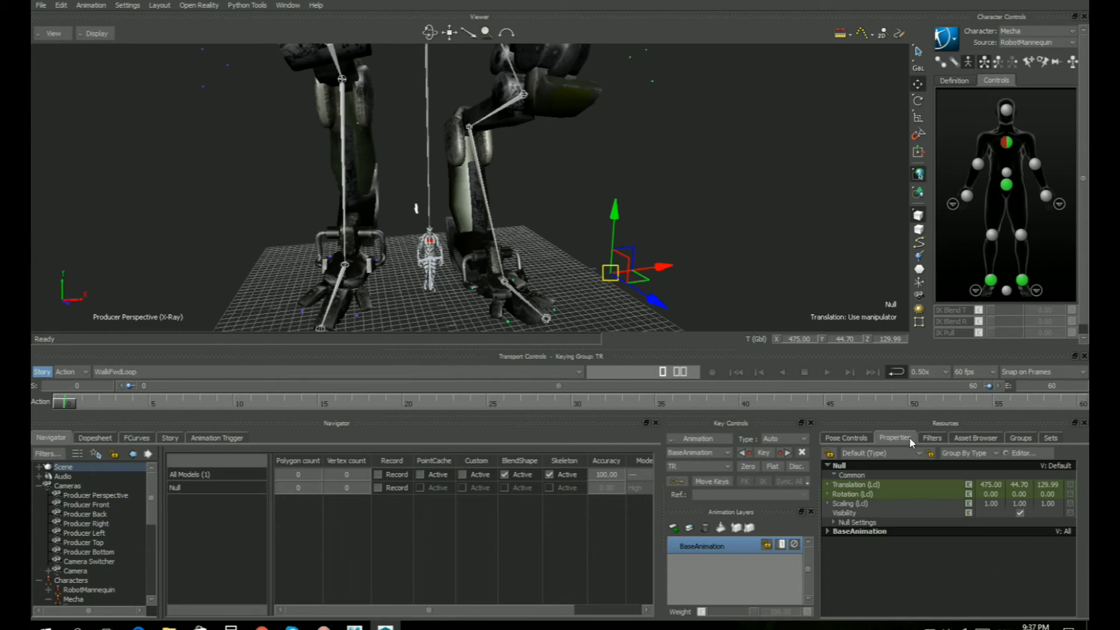
{"action": "left_click", "coordinate": [833, 522]}
{"action": "left_click_drag", "start_coordinate": [1020, 542], "coordinate": [1009, 543]}
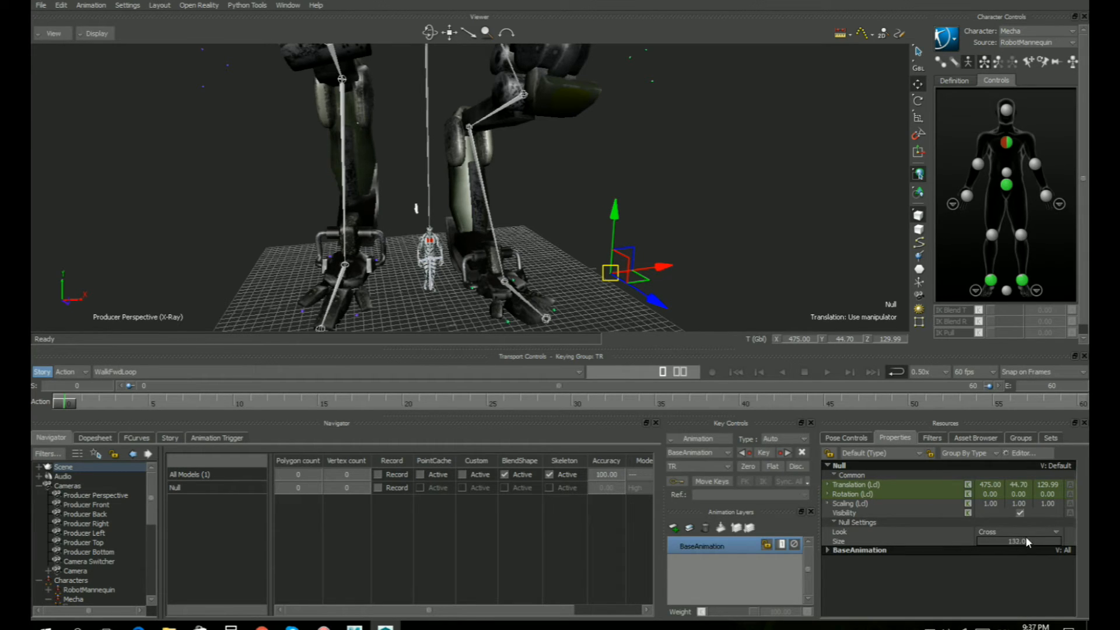
{"action": "double_click", "coordinate": [996, 541]}
{"action": "type", "text": "500"}
{"action": "key", "text": "Return"}
{"action": "left_click_drag", "start_coordinate": [719, 259], "coordinate": [709, 229], "text": "shift"}
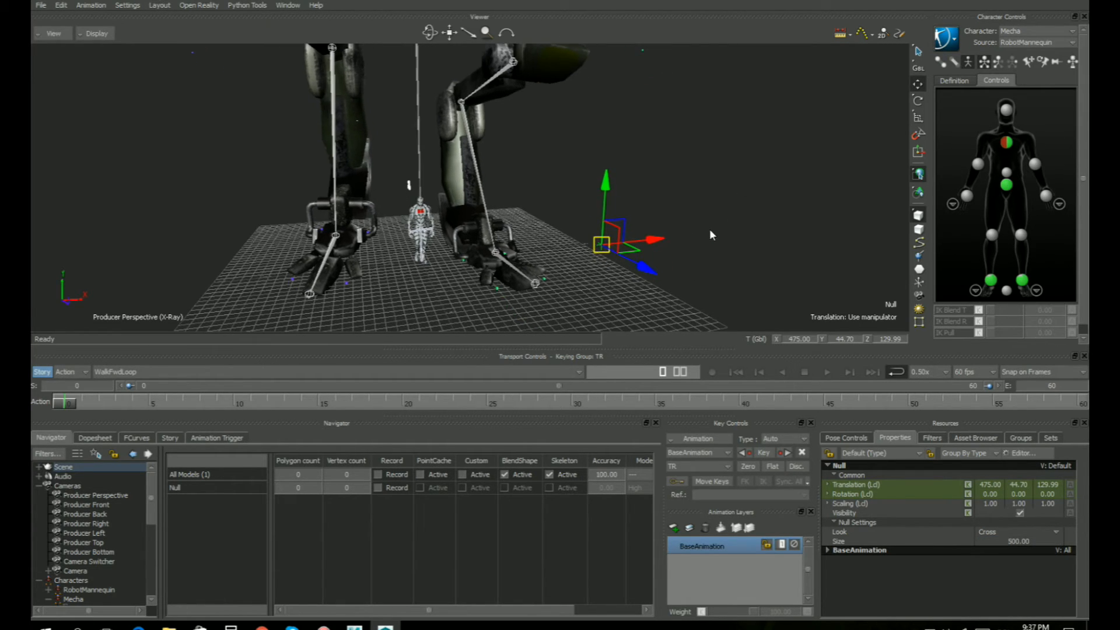
{"action": "left_click", "coordinate": [709, 229]}
{"action": "left_click", "coordinate": [601, 244]}
{"action": "left_click_drag", "start_coordinate": [627, 248], "coordinate": [678, 242], "text": "ctrl+shift"}
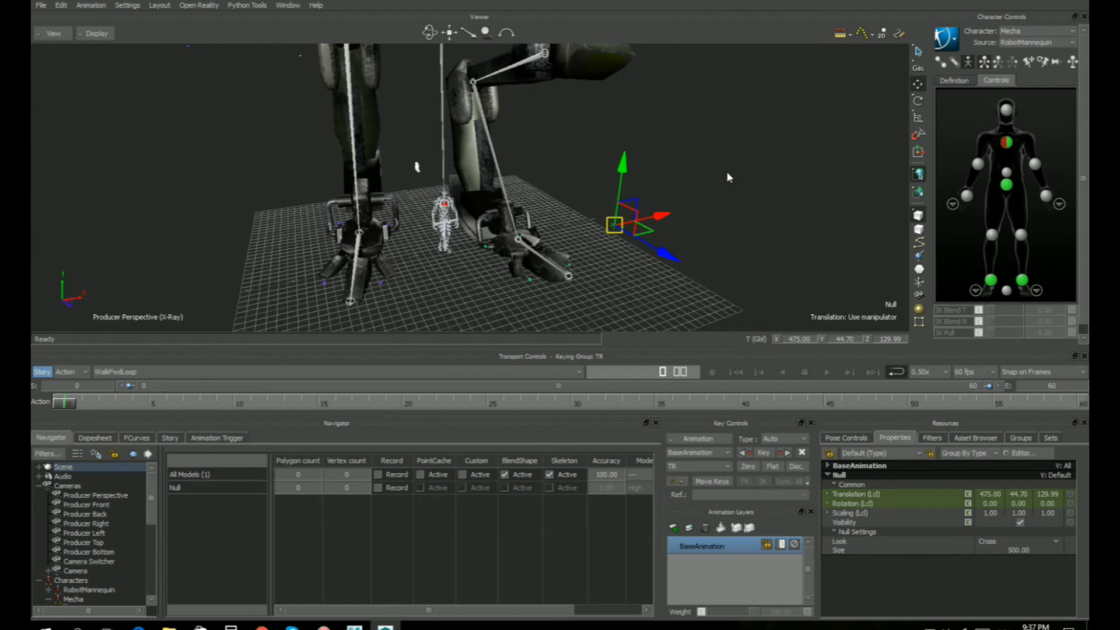
Move the Null to the world origin by setting its global X, Y and Z translation to 0
{"action": "double_click", "coordinate": [803, 338]}
{"action": "type", "text": "0"}
{"action": "double_click", "coordinate": [841, 337]}
{"action": "type", "text": "0"}
{"action": "key", "text": "Return"}
{"action": "double_click", "coordinate": [887, 339]}
{"action": "type", "text": "0"}
{"action": "key", "text": "Return"}
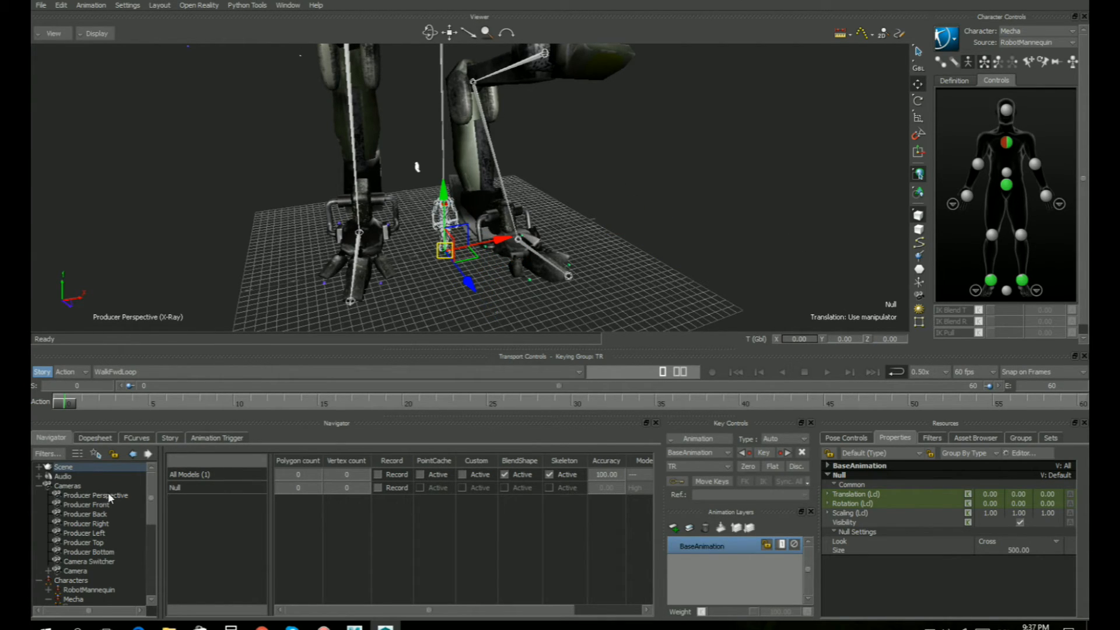
Parent the mannequin's epic:root under the Null in the scene hierarchy and leave the Null selected
{"action": "left_click", "coordinate": [38, 467]}
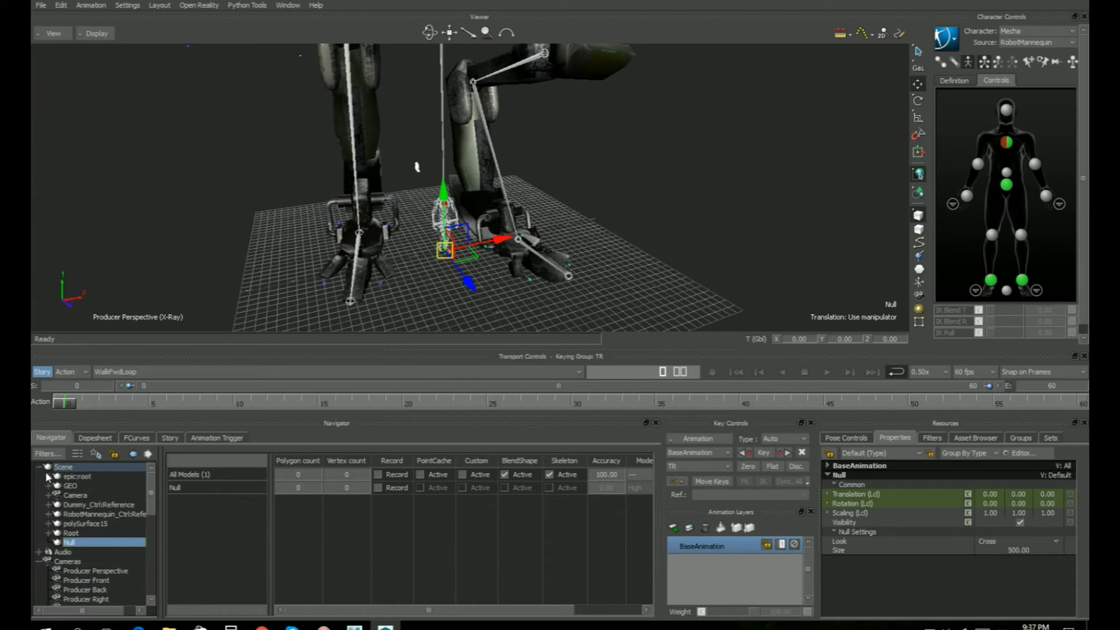
{"action": "left_click", "coordinate": [74, 532]}
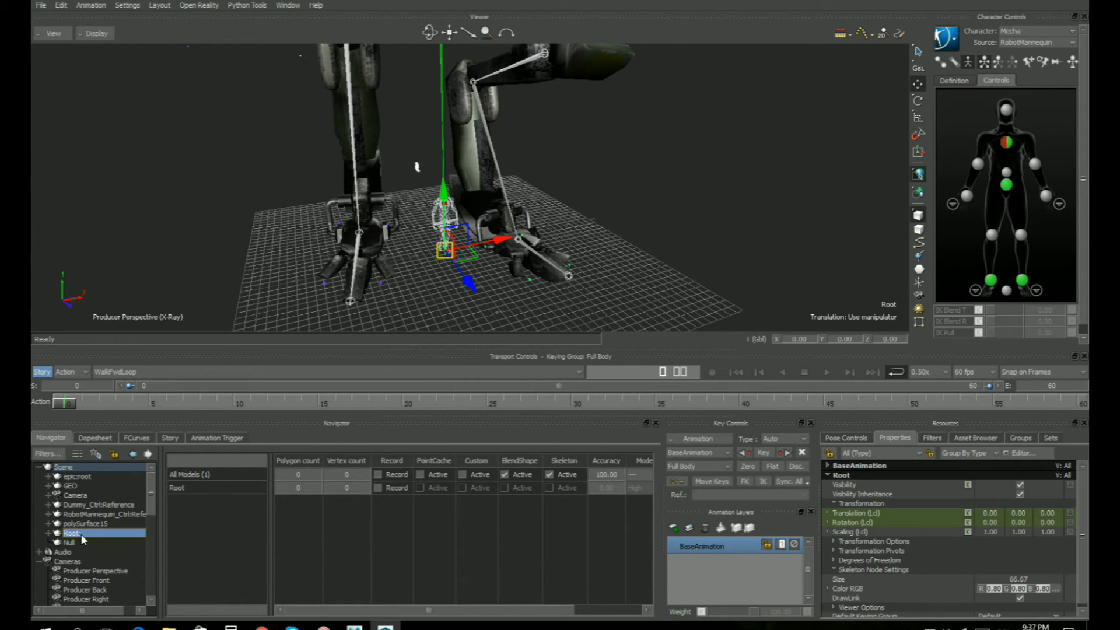
{"action": "left_click", "coordinate": [82, 475]}
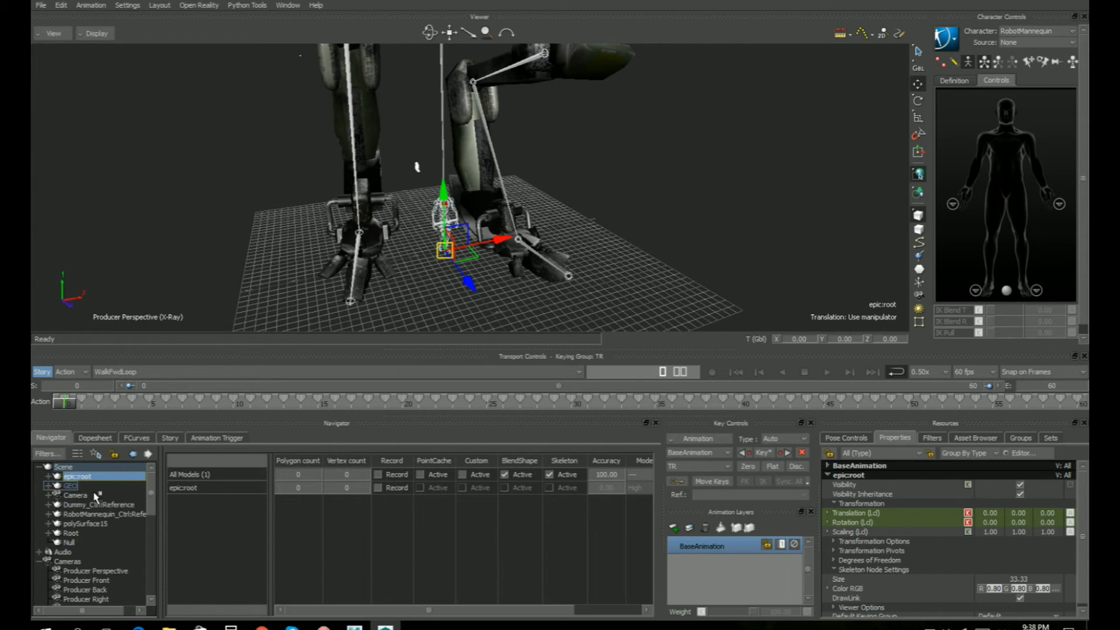
{"action": "left_click_drag", "start_coordinate": [74, 539], "coordinate": [68, 540]}
{"action": "left_click", "coordinate": [86, 531]}
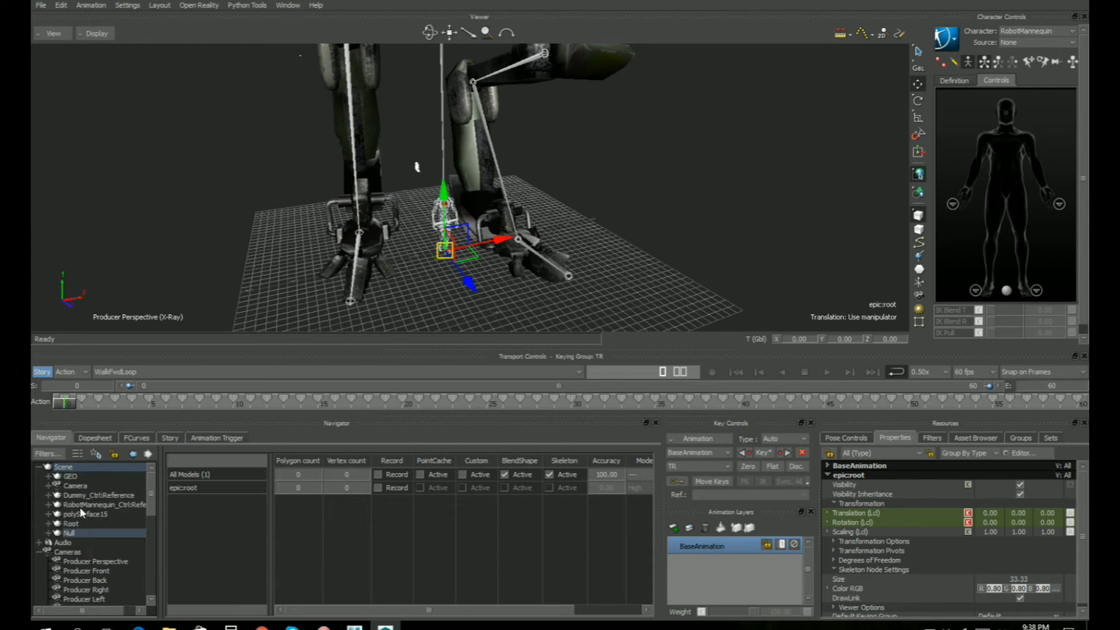
{"action": "left_click", "coordinate": [72, 532]}
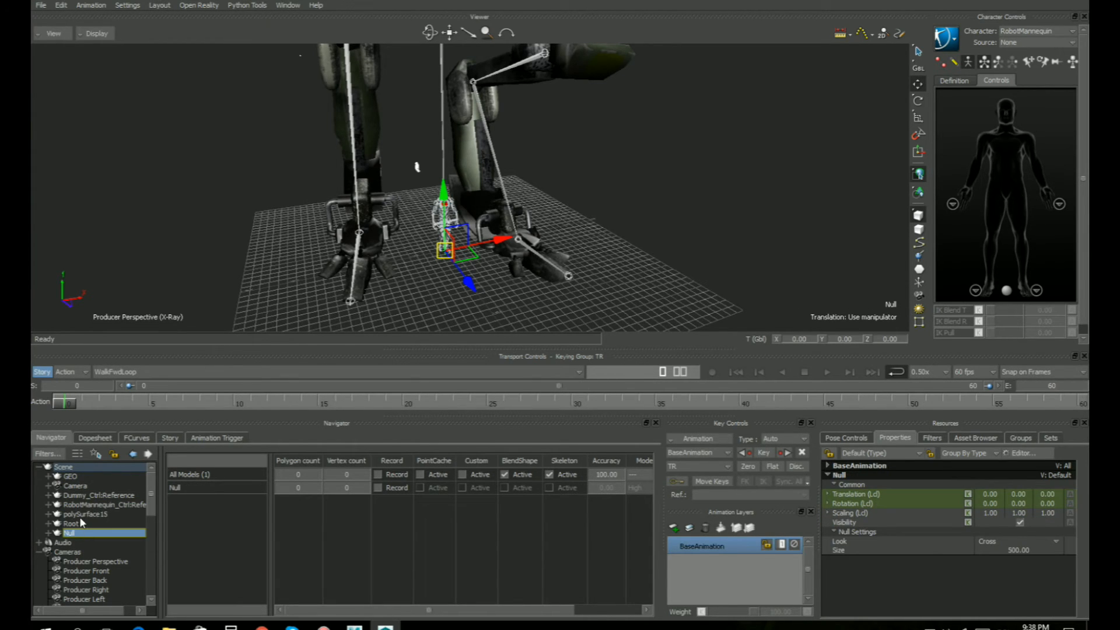
{"action": "left_click", "coordinate": [82, 513]}
{"action": "left_click", "coordinate": [49, 533]}
{"action": "left_click", "coordinate": [70, 533]}
{"action": "left_click", "coordinate": [48, 532]}
Scale the Null uniformly to about 9.34 to enlarge the mannequin parented to it
{"action": "left_click_drag", "start_coordinate": [480, 279], "coordinate": [435, 272], "text": "alt"}
{"action": "left_click_drag", "start_coordinate": [440, 225], "coordinate": [417, 232], "text": "alt"}
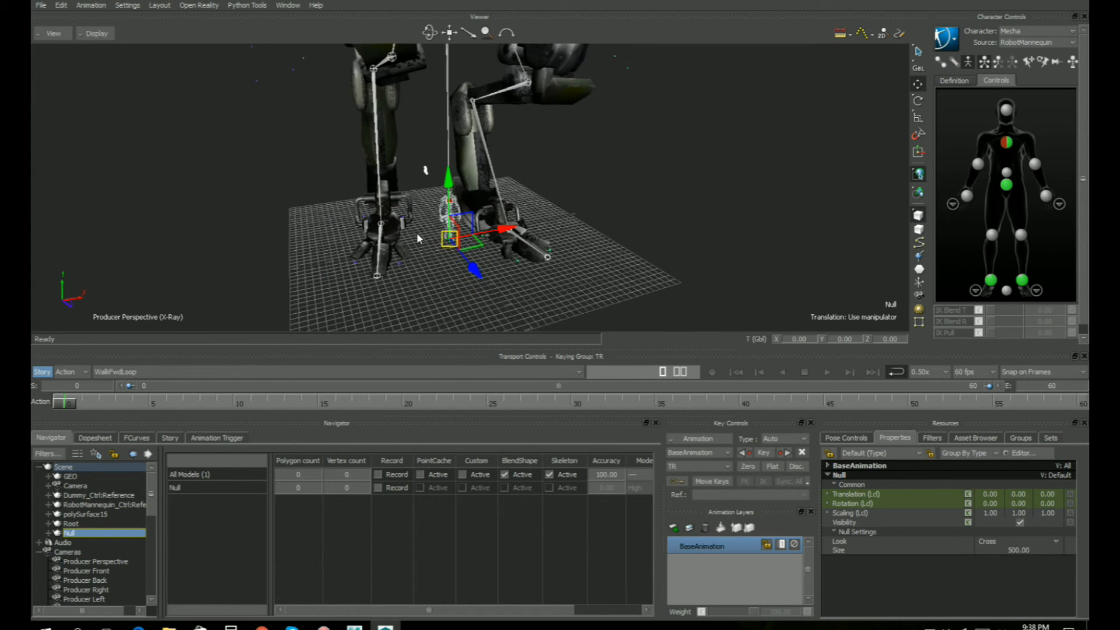
{"action": "key", "text": "s"}
{"action": "middle_click_drag", "start_coordinate": [579, 194], "coordinate": [572, 219], "text": "alt"}
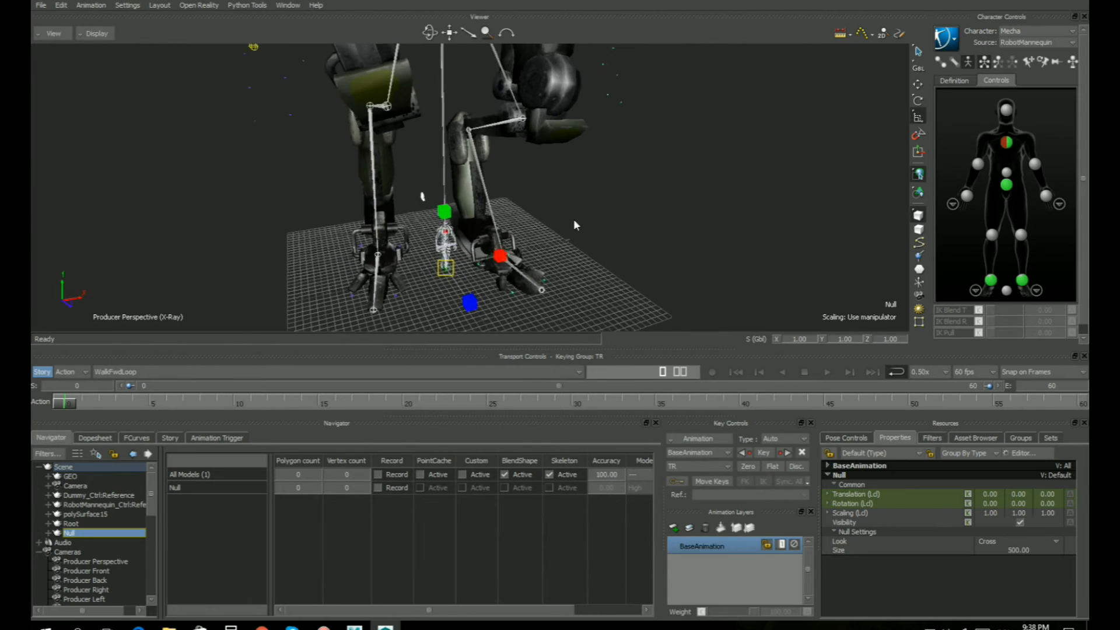
{"action": "right_click_drag", "start_coordinate": [573, 219], "coordinate": [548, 271], "text": "alt"}
{"action": "middle_click_drag", "start_coordinate": [592, 163], "coordinate": [589, 212], "text": "alt"}
{"action": "right_click_drag", "start_coordinate": [589, 212], "coordinate": [558, 281], "text": "alt"}
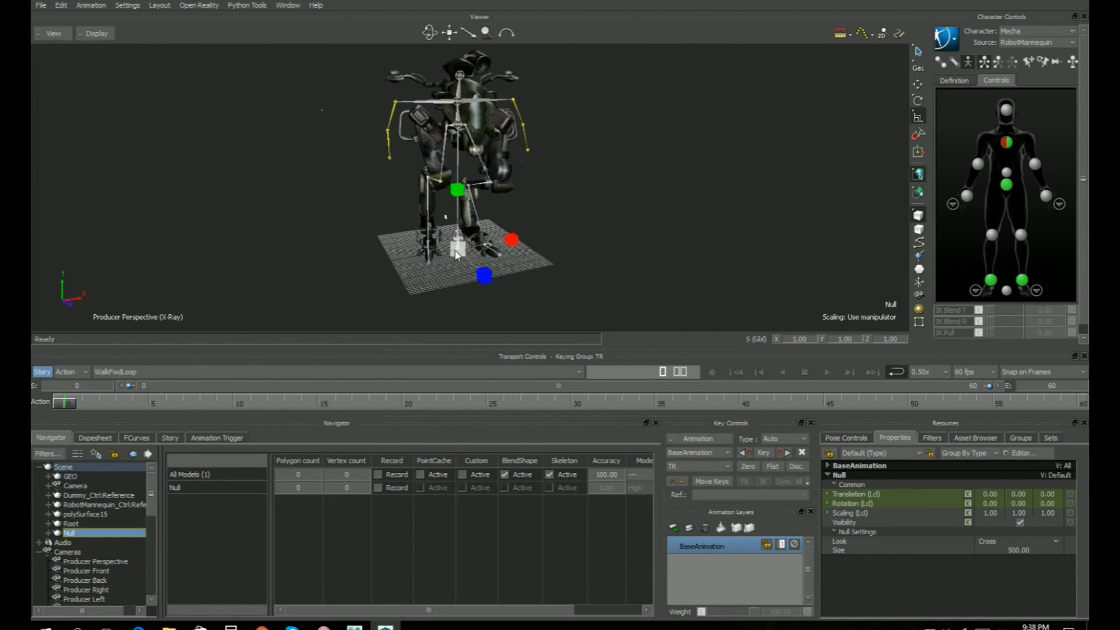
{"action": "left_click_drag", "start_coordinate": [457, 252], "coordinate": [625, 130]}
{"action": "left_click_drag", "start_coordinate": [469, 251], "coordinate": [562, 169]}
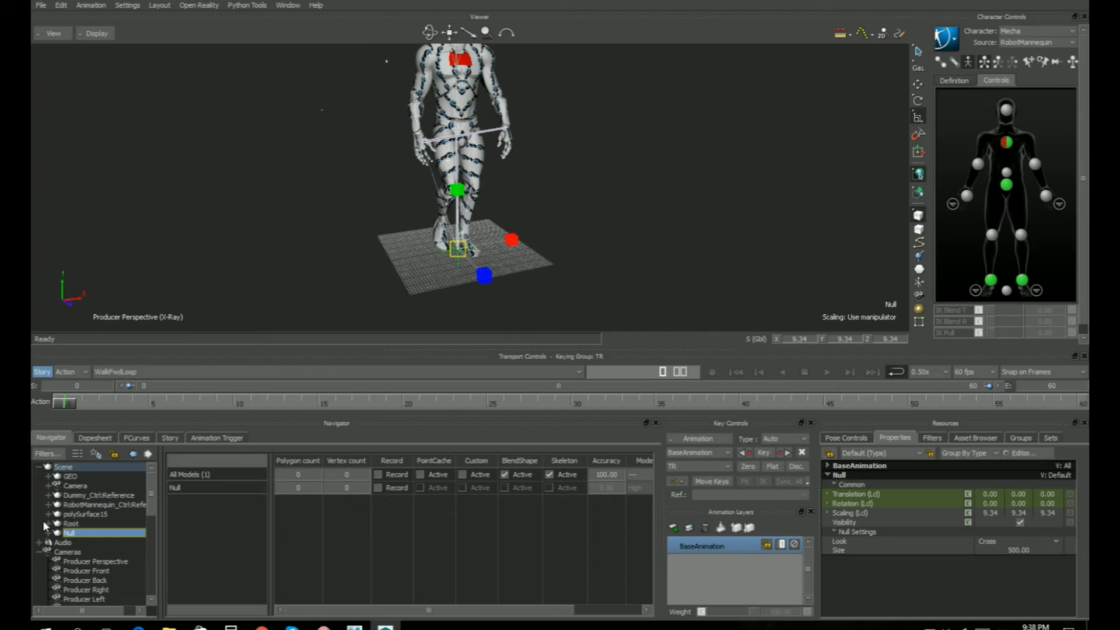
Set the Mecha character's Action Space Compensation Mode to Auto in its Retargeting settings
{"action": "scroll", "coordinate": [101, 496], "scroll_direction": "down", "scroll_amount": 1}
{"action": "scroll", "coordinate": [543, 243], "scroll_direction": "down", "scroll_amount": 5}
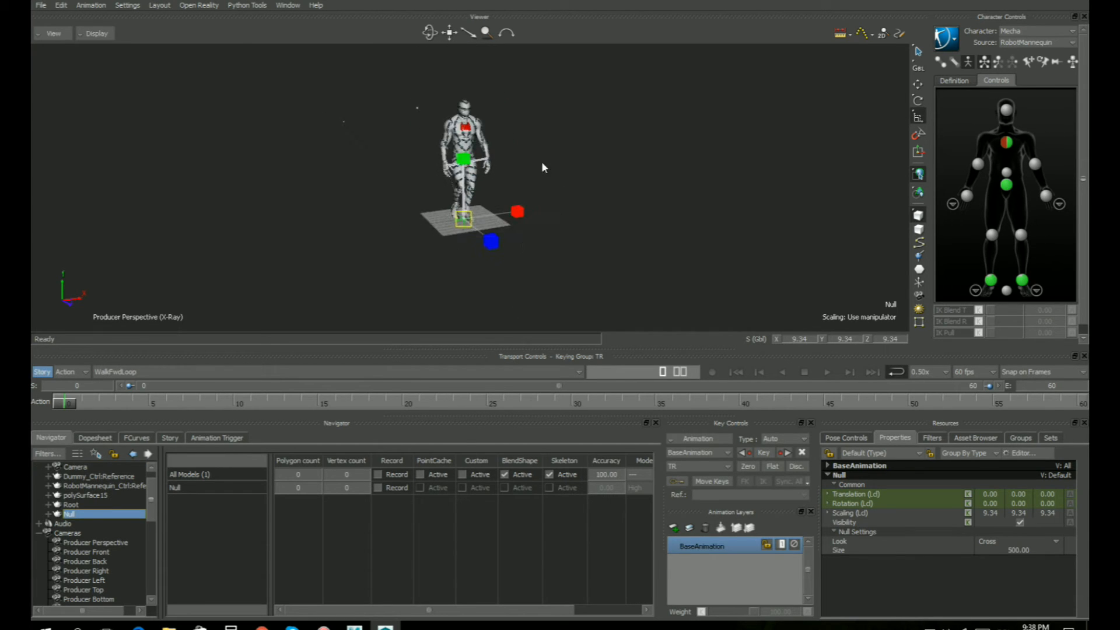
{"action": "scroll", "coordinate": [526, 221], "scroll_direction": "up", "scroll_amount": 3}
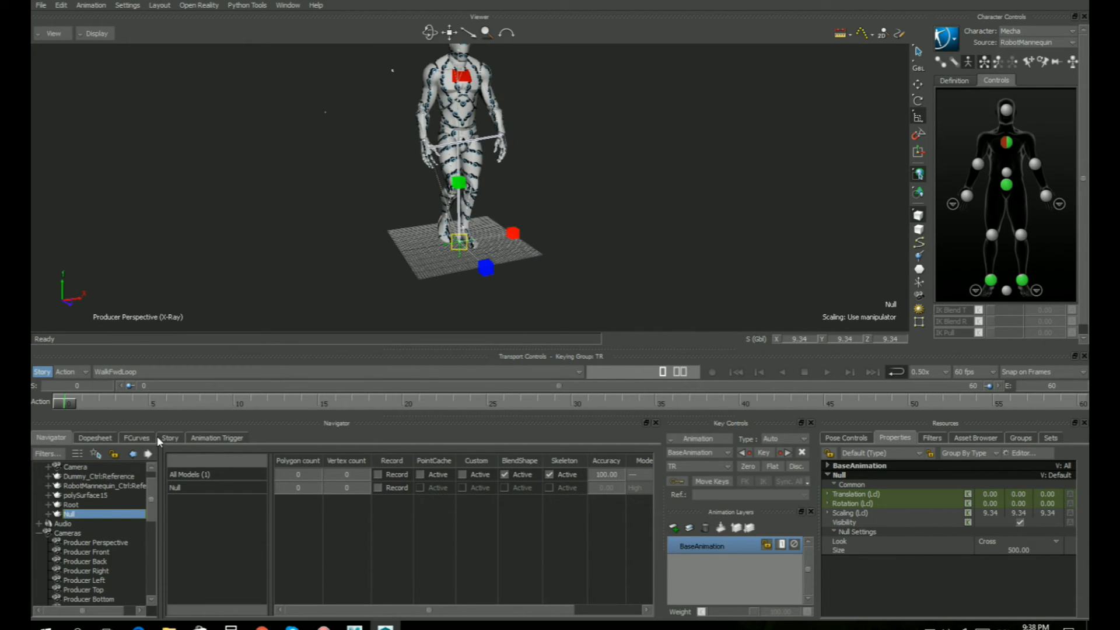
{"action": "scroll", "coordinate": [120, 522], "scroll_direction": "up", "scroll_amount": 1}
{"action": "scroll", "coordinate": [117, 521], "scroll_direction": "down", "scroll_amount": 5}
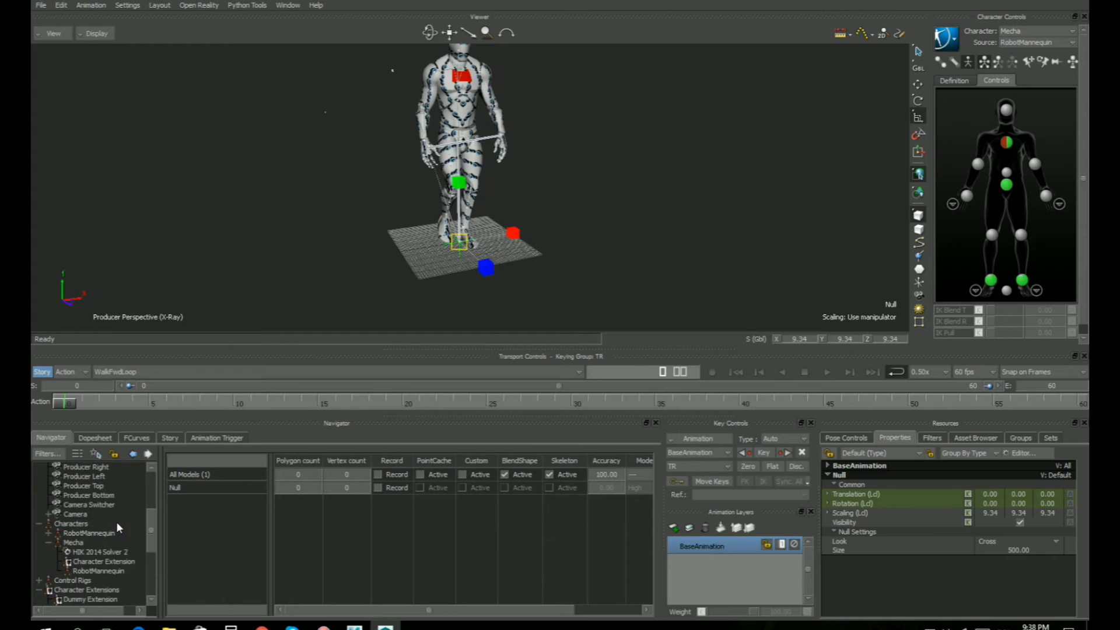
{"action": "left_click", "coordinate": [80, 497]}
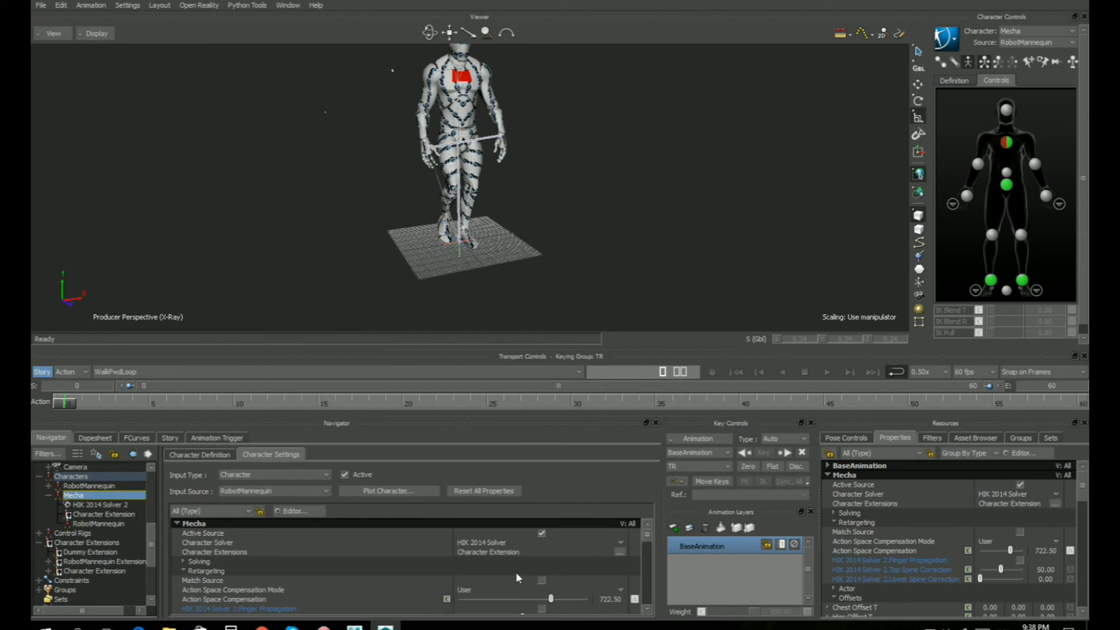
{"action": "scroll", "coordinate": [501, 560], "scroll_direction": "down", "scroll_amount": 3}
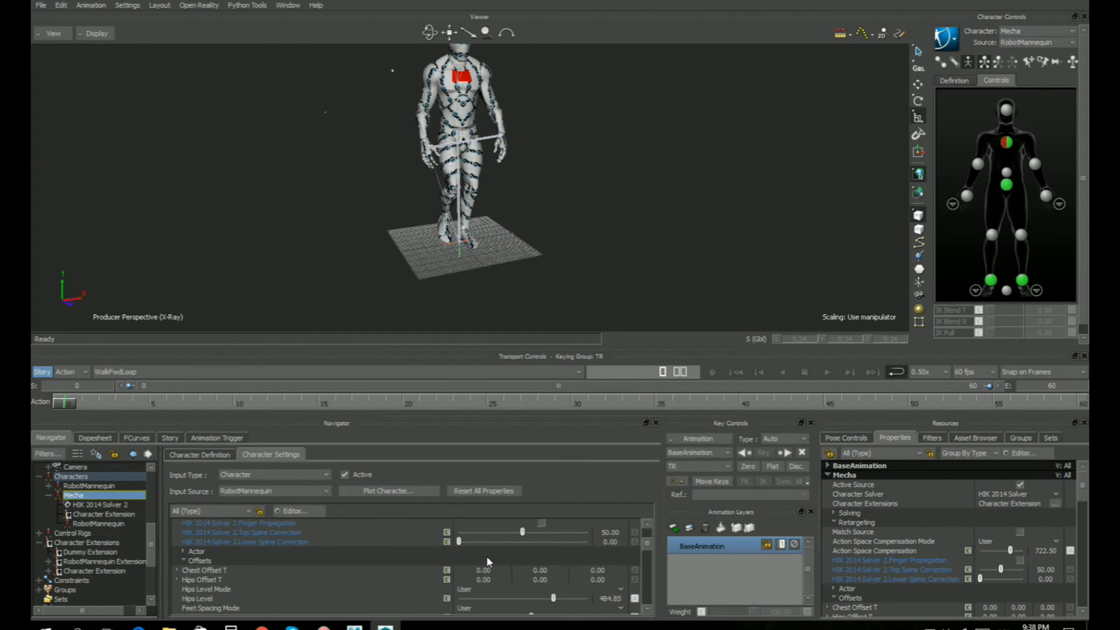
{"action": "scroll", "coordinate": [486, 557], "scroll_direction": "down", "scroll_amount": 6}
{"action": "scroll", "coordinate": [490, 558], "scroll_direction": "up", "scroll_amount": 10}
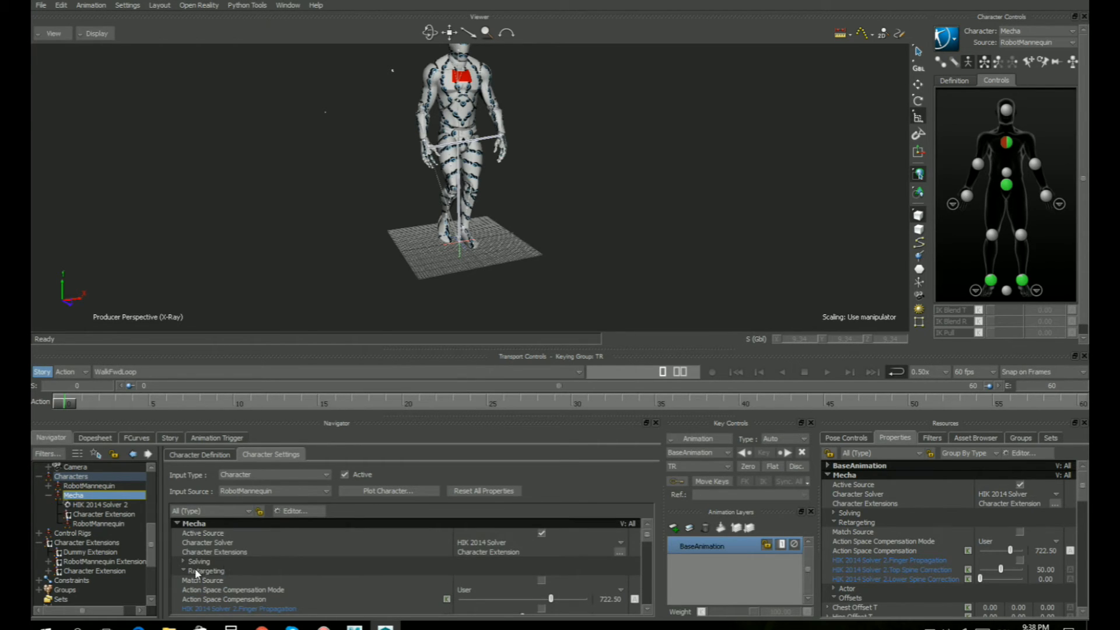
{"action": "scroll", "coordinate": [221, 574], "scroll_direction": "down", "scroll_amount": 1}
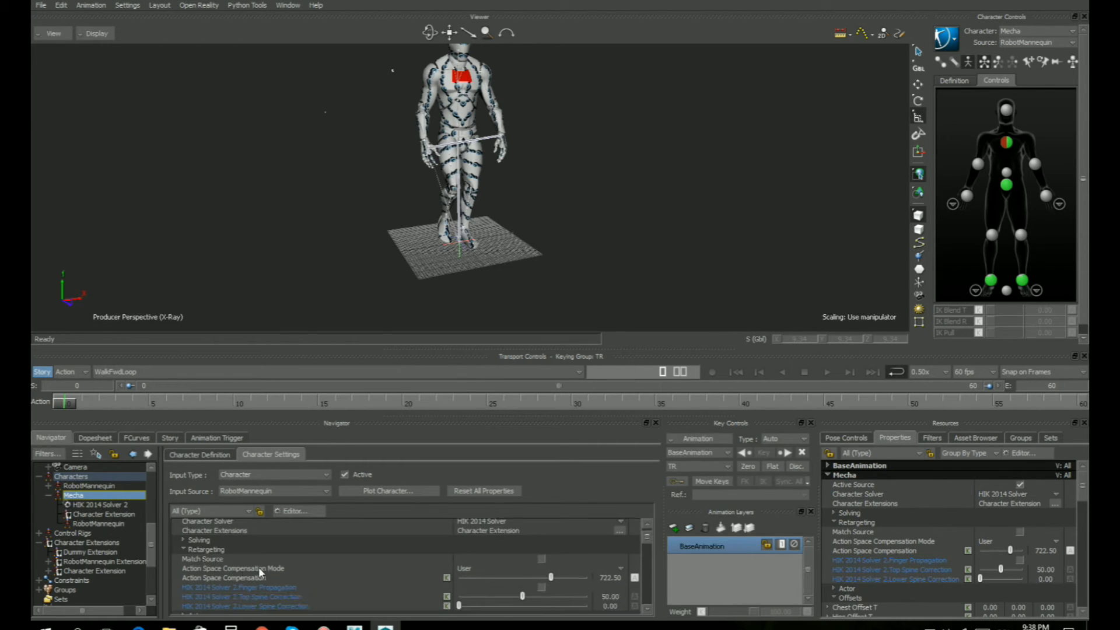
{"action": "left_click", "coordinate": [466, 569]}
{"action": "left_click", "coordinate": [468, 589]}
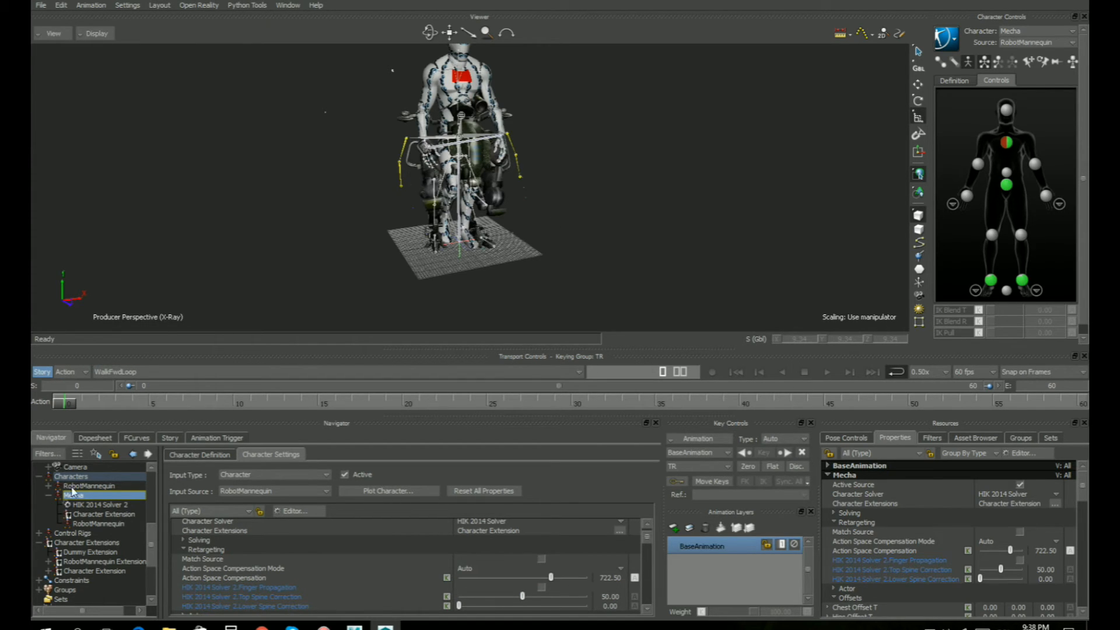
Scale the Null down uniformly to about 7.82 and play the WalkFwdLoop take to check both characters' motion
{"action": "scroll", "coordinate": [86, 516], "scroll_direction": "up", "scroll_amount": 3}
{"action": "left_click", "coordinate": [87, 533]}
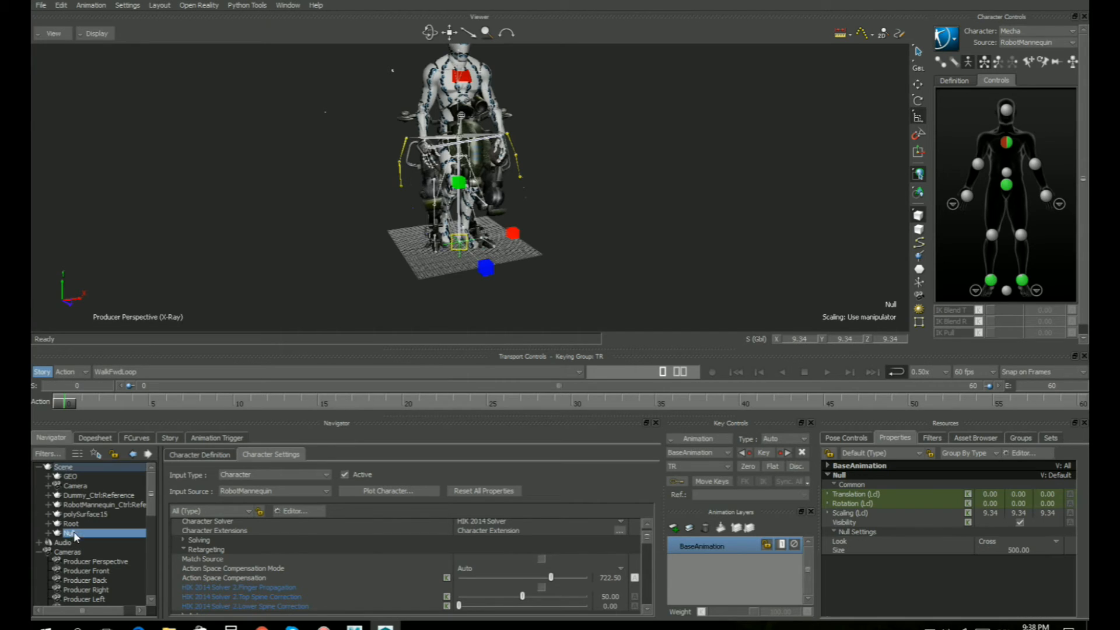
{"action": "left_click_drag", "start_coordinate": [461, 243], "coordinate": [438, 277]}
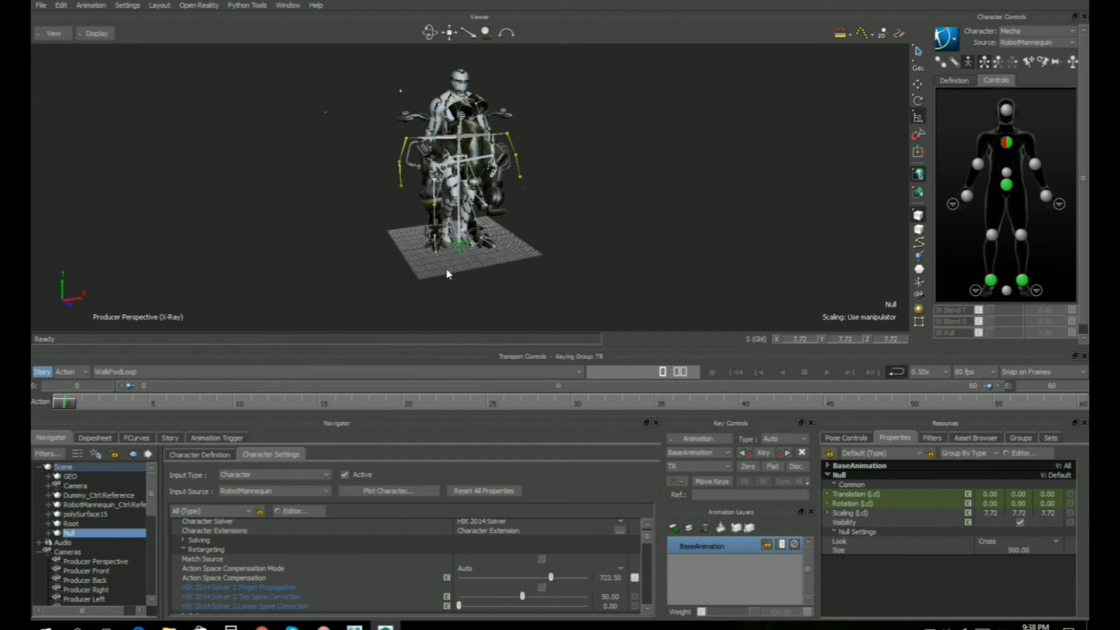
{"action": "scroll", "coordinate": [443, 269], "scroll_direction": "up", "scroll_amount": 5}
{"action": "left_click_drag", "start_coordinate": [438, 300], "coordinate": [451, 296]}
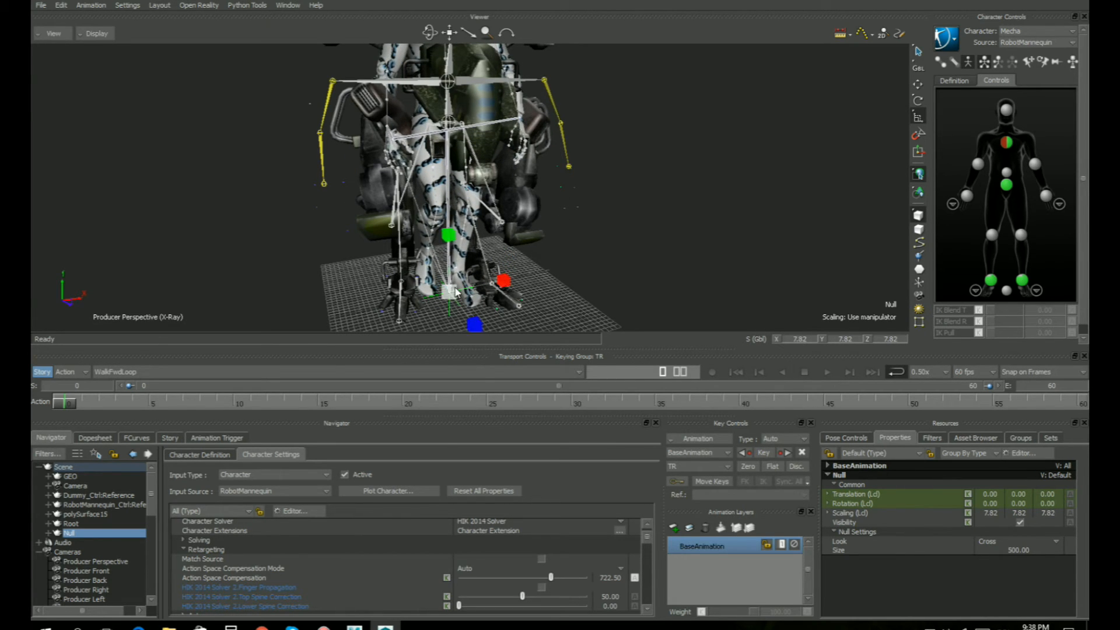
{"action": "scroll", "coordinate": [522, 309], "scroll_direction": "down", "scroll_amount": 5}
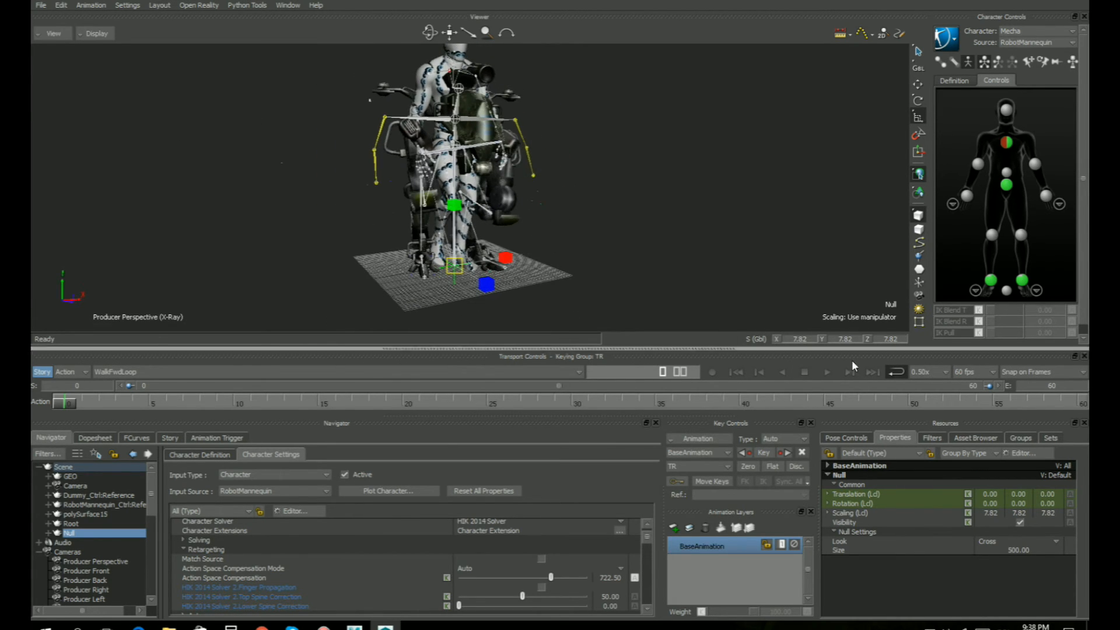
{"action": "left_click", "coordinate": [827, 372]}
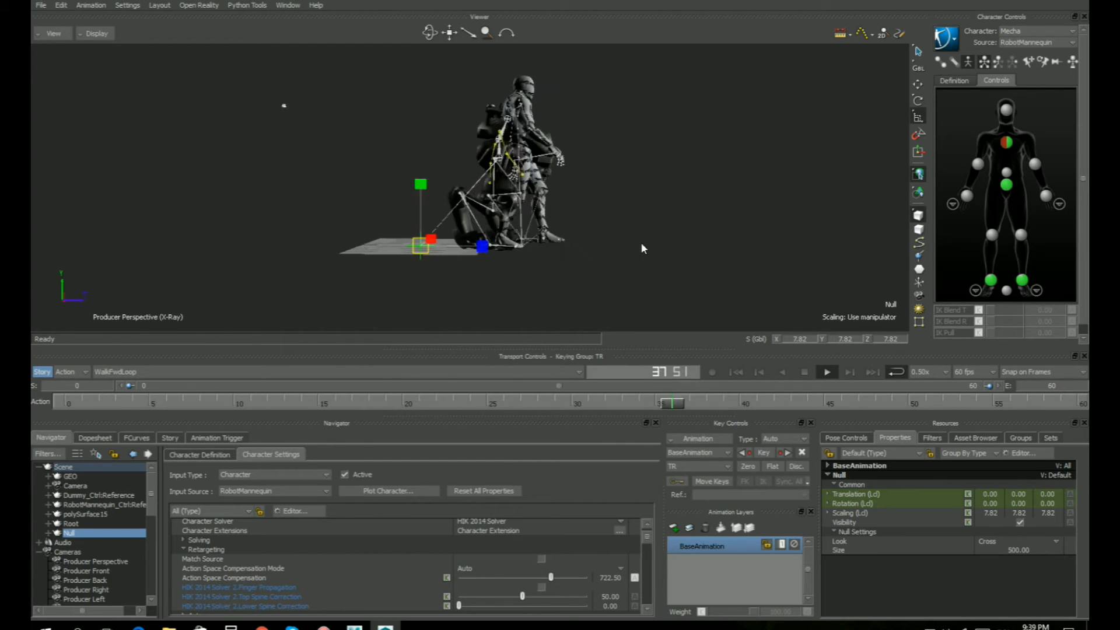
{"action": "left_click", "coordinate": [804, 371]}
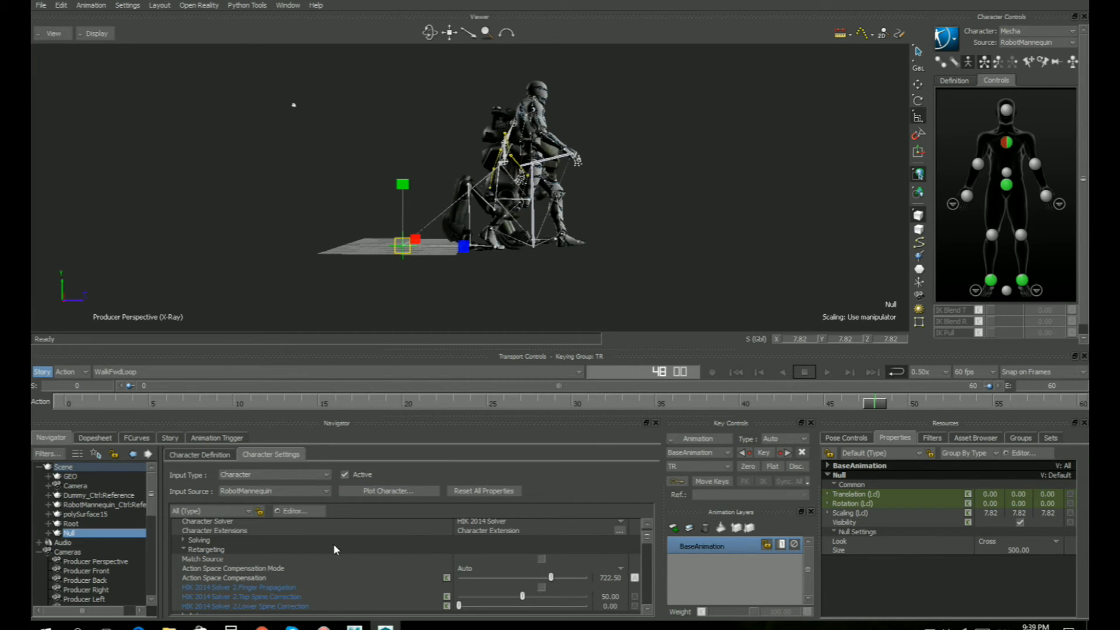
Enable Match Source in the Mecha character's Retargeting settings
{"action": "scroll", "coordinate": [203, 558], "scroll_direction": "up", "scroll_amount": 2}
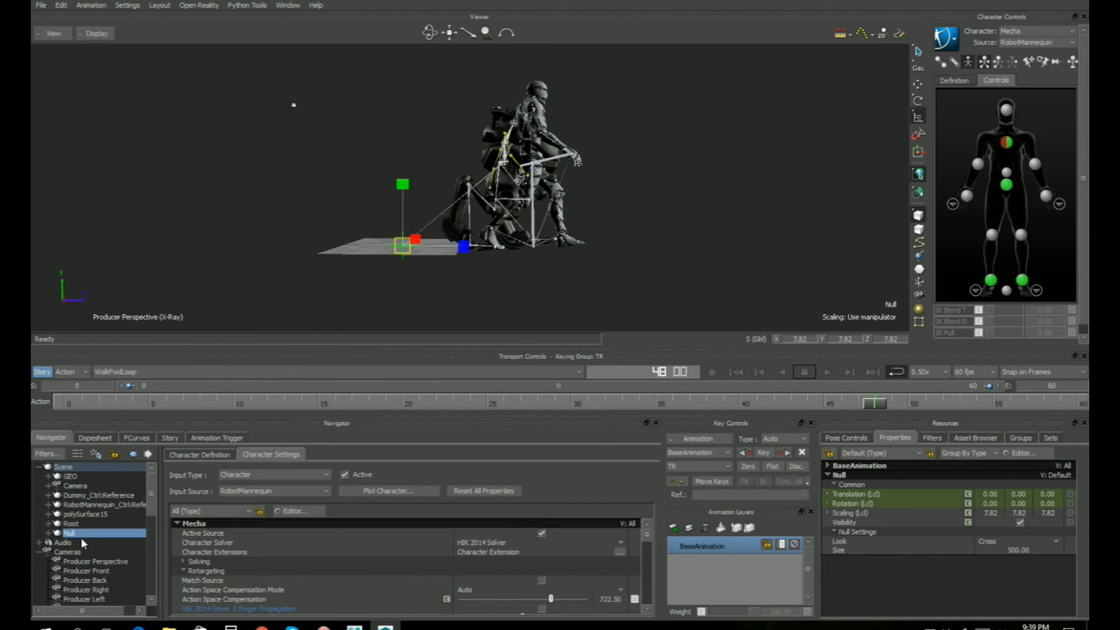
{"action": "scroll", "coordinate": [87, 535], "scroll_direction": "down", "scroll_amount": 4}
{"action": "scroll", "coordinate": [94, 546], "scroll_direction": "down", "scroll_amount": 3}
{"action": "left_click", "coordinate": [72, 514]}
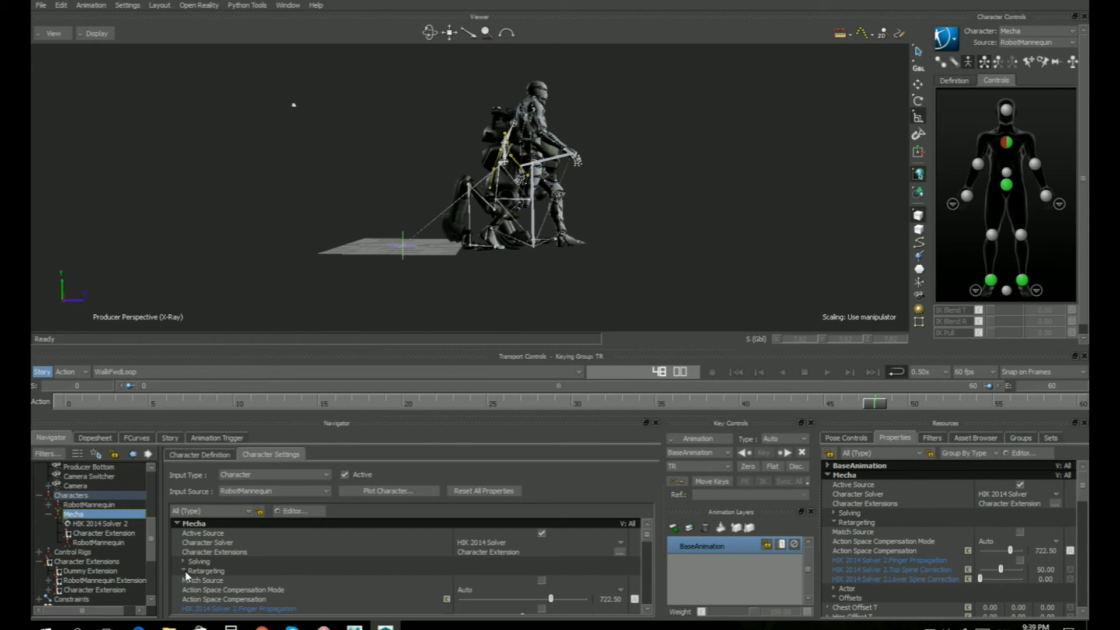
{"action": "scroll", "coordinate": [181, 569], "scroll_direction": "down", "scroll_amount": 1}
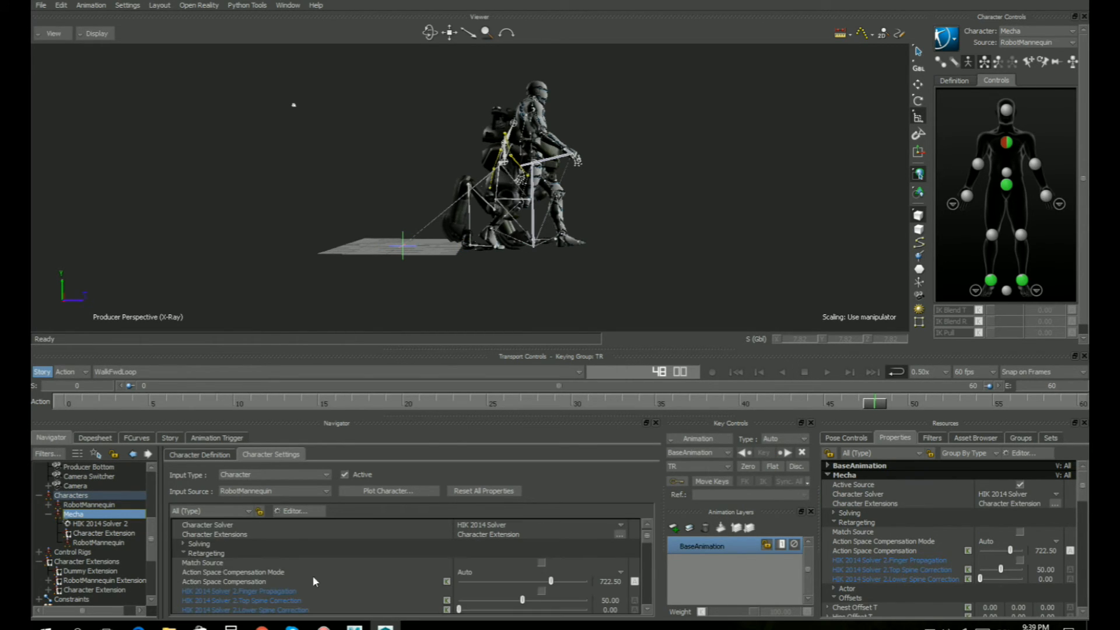
{"action": "left_click", "coordinate": [542, 562]}
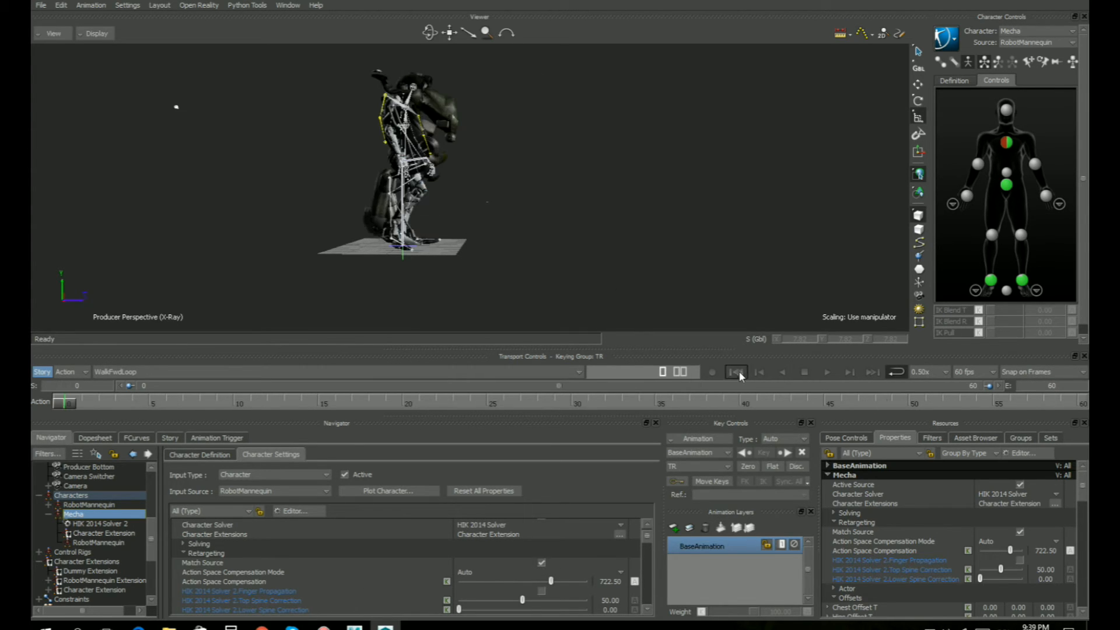
Play the WalkFwdLoop take with only models displayed, return to the first frame and restore the X-Ray display
{"action": "left_click", "coordinate": [827, 372]}
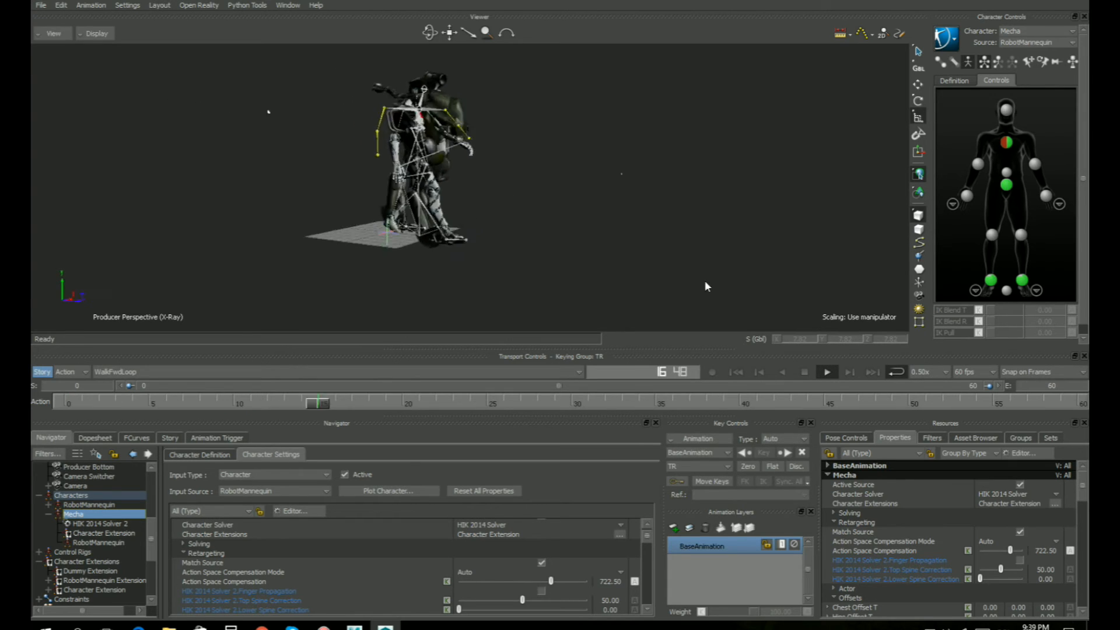
{"action": "key", "text": "ctrl+a"}
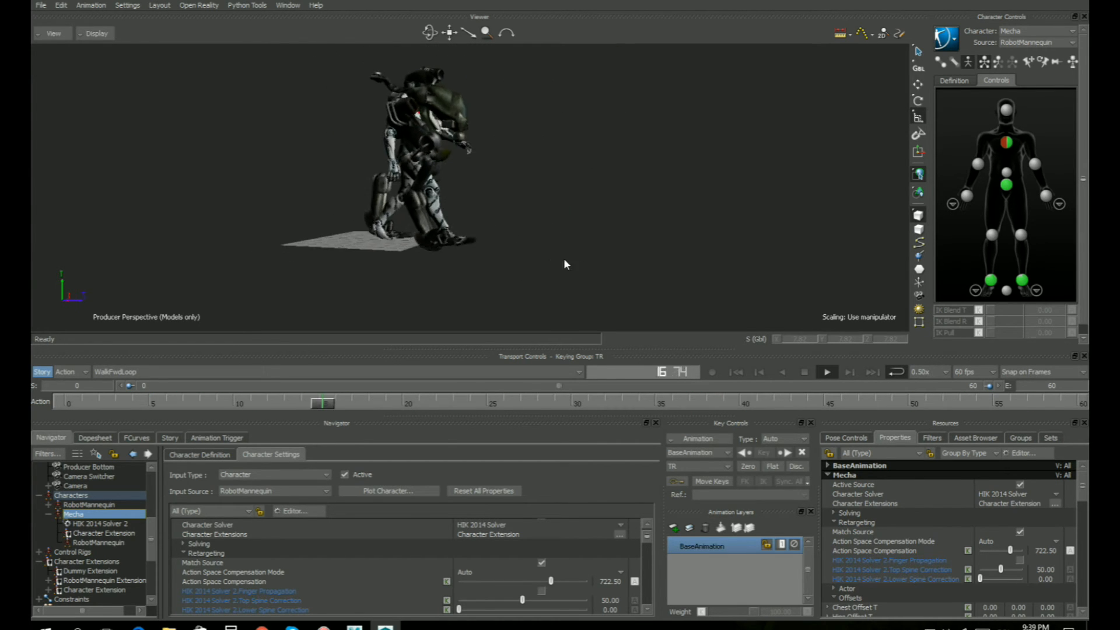
{"action": "left_click", "coordinate": [737, 371]}
{"action": "left_click_drag", "start_coordinate": [512, 245], "coordinate": [593, 245], "text": "ctrl+shift"}
{"action": "key", "text": "ctrl+a"}
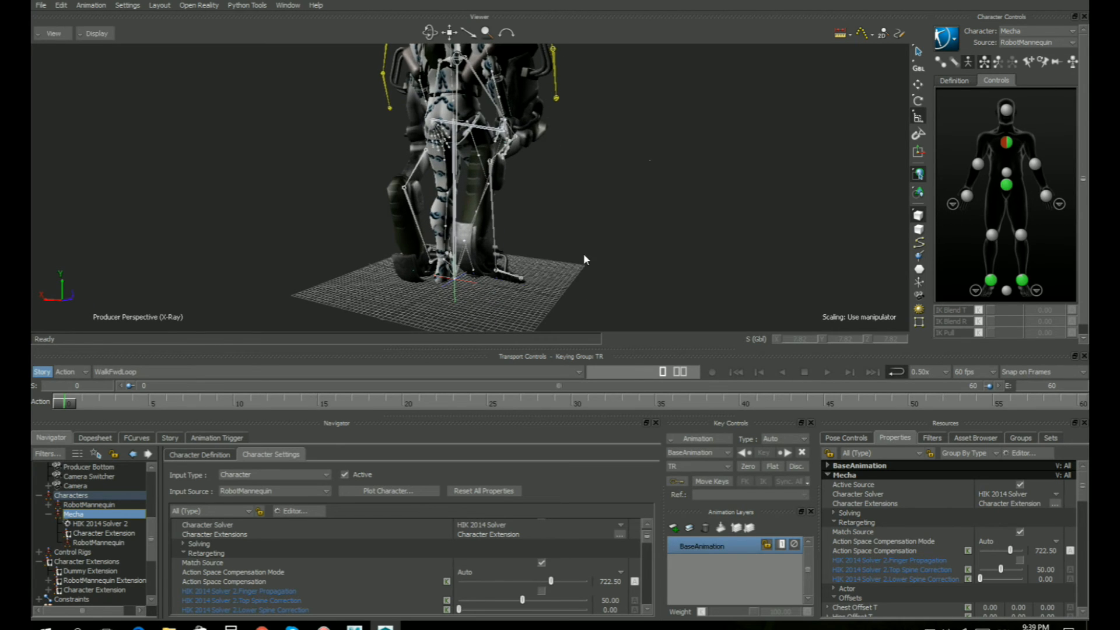
Insert a new Parent/Child constraint under Constraints in the Navigator
{"action": "scroll", "coordinate": [106, 523], "scroll_direction": "down", "scroll_amount": 4}
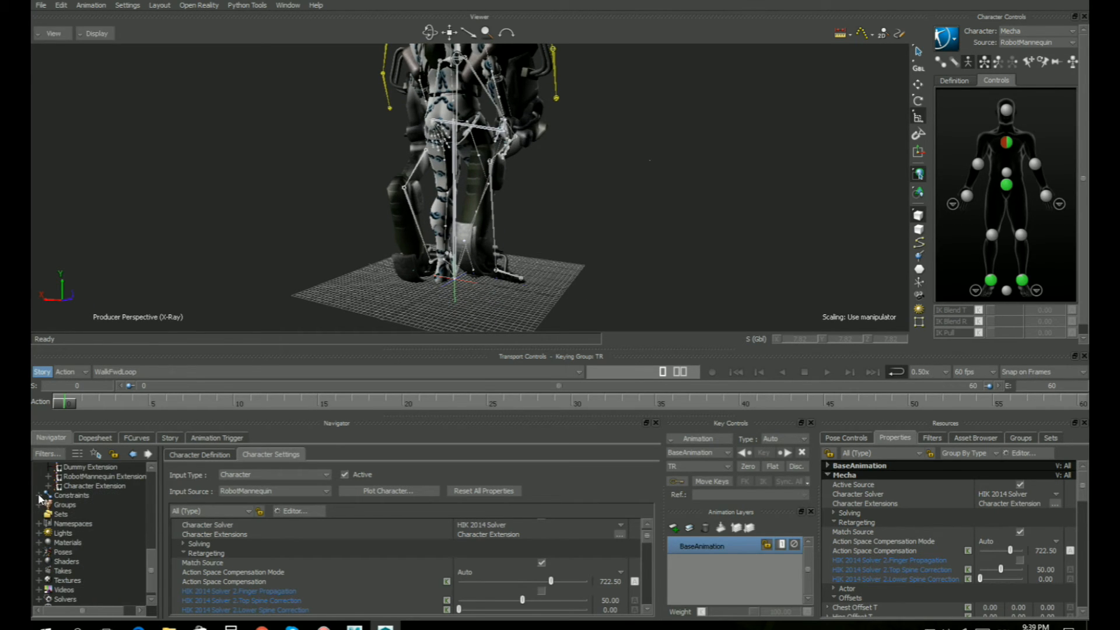
{"action": "left_click", "coordinate": [40, 495]}
{"action": "left_click", "coordinate": [71, 495]}
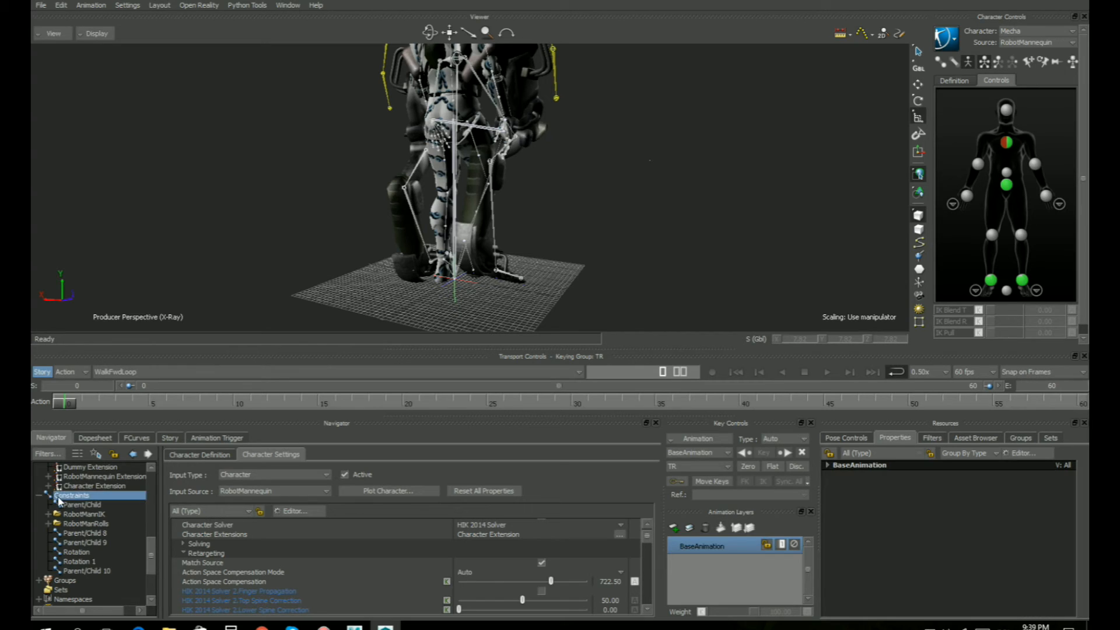
{"action": "right_click", "coordinate": [69, 499]}
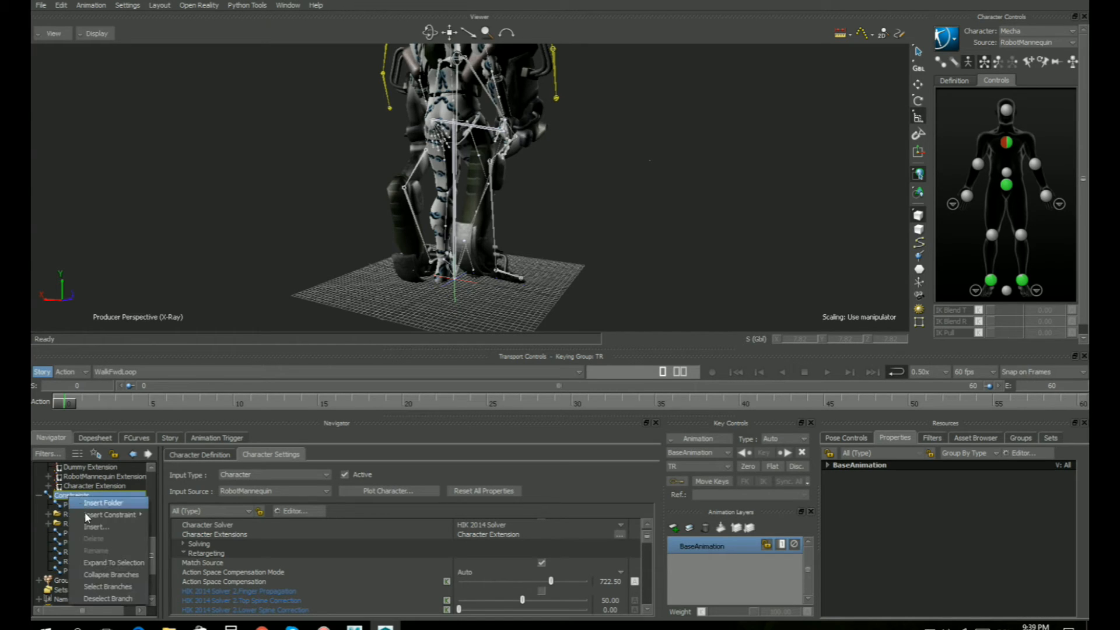
{"action": "mouse_move", "coordinate": [89, 513]}
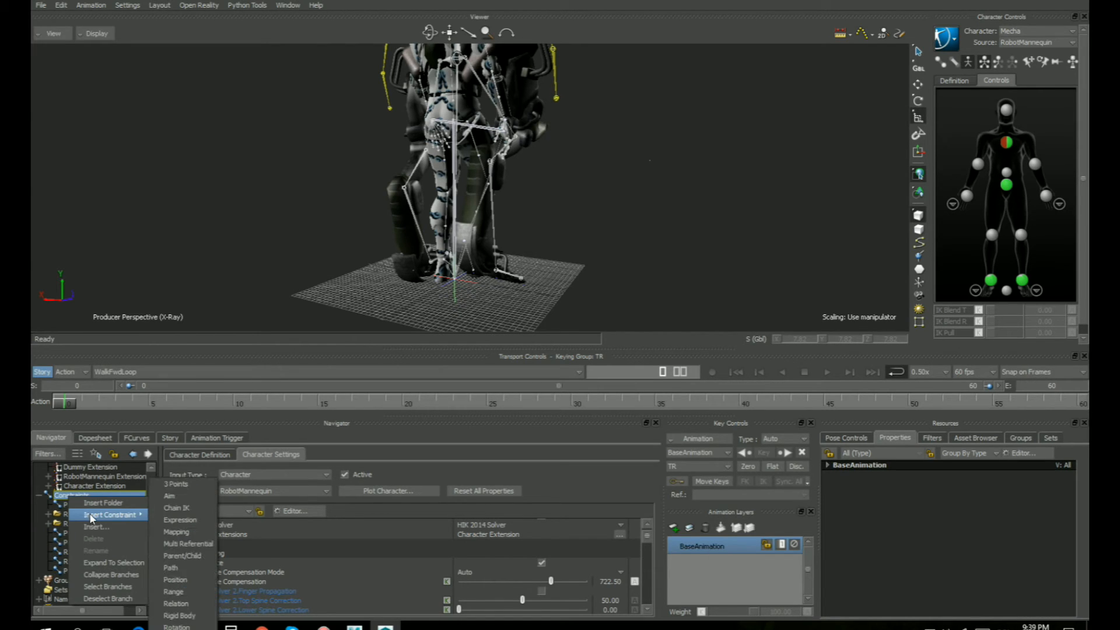
{"action": "left_click", "coordinate": [198, 553]}
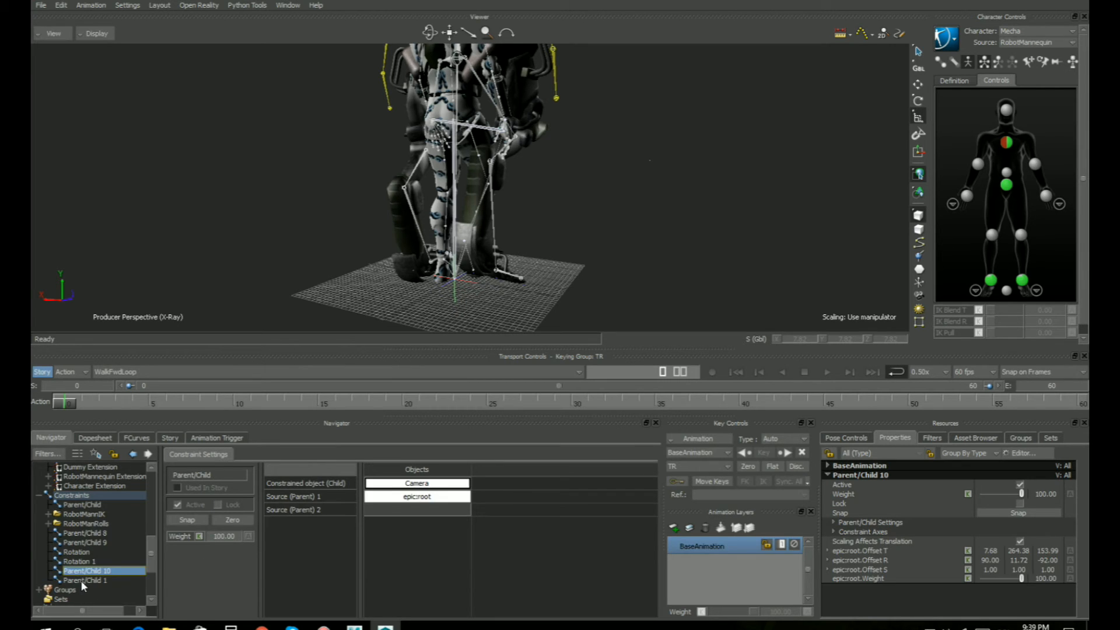
Assign the mech's Root bone as the constrained child object of the new Parent/Child constraint
{"action": "left_click_drag", "start_coordinate": [516, 306], "coordinate": [575, 178], "text": "shift"}
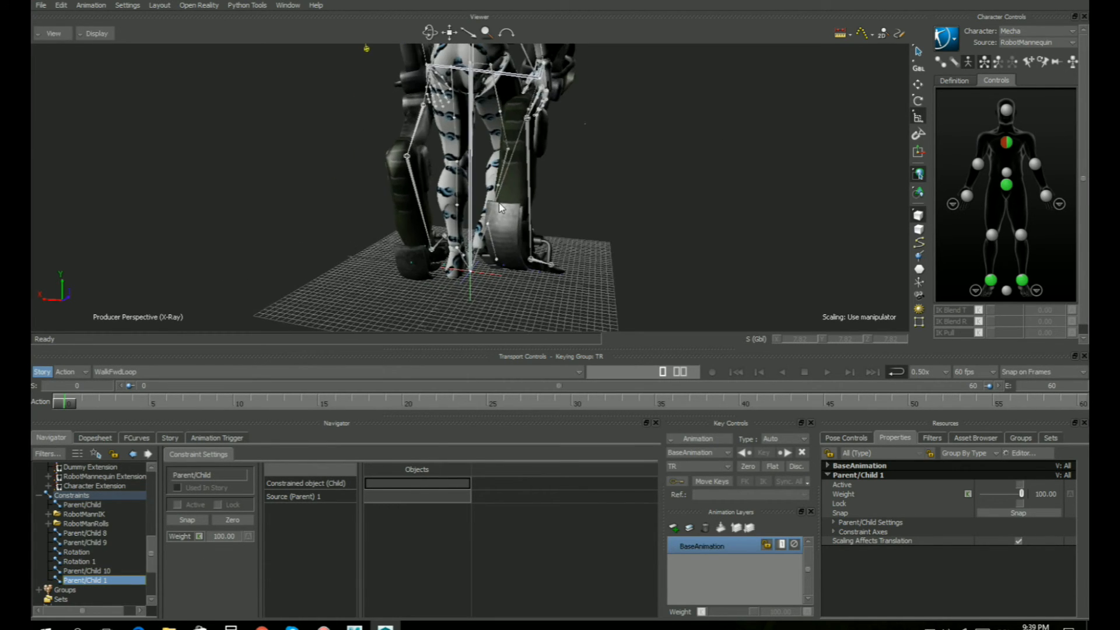
{"action": "left_click", "coordinate": [472, 188]}
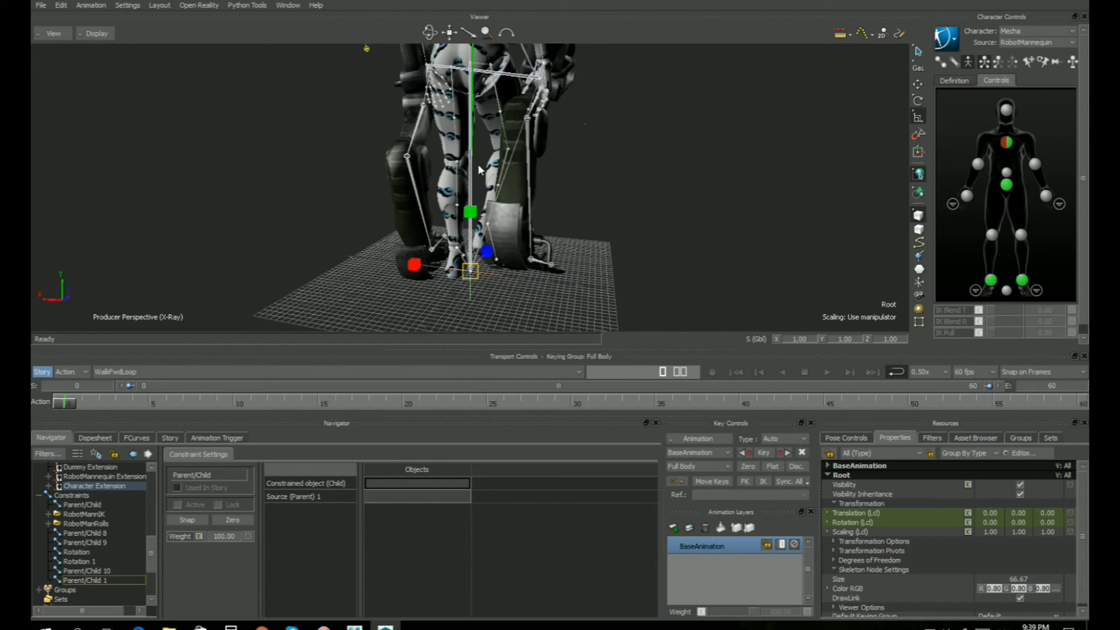
{"action": "key", "text": "t"}
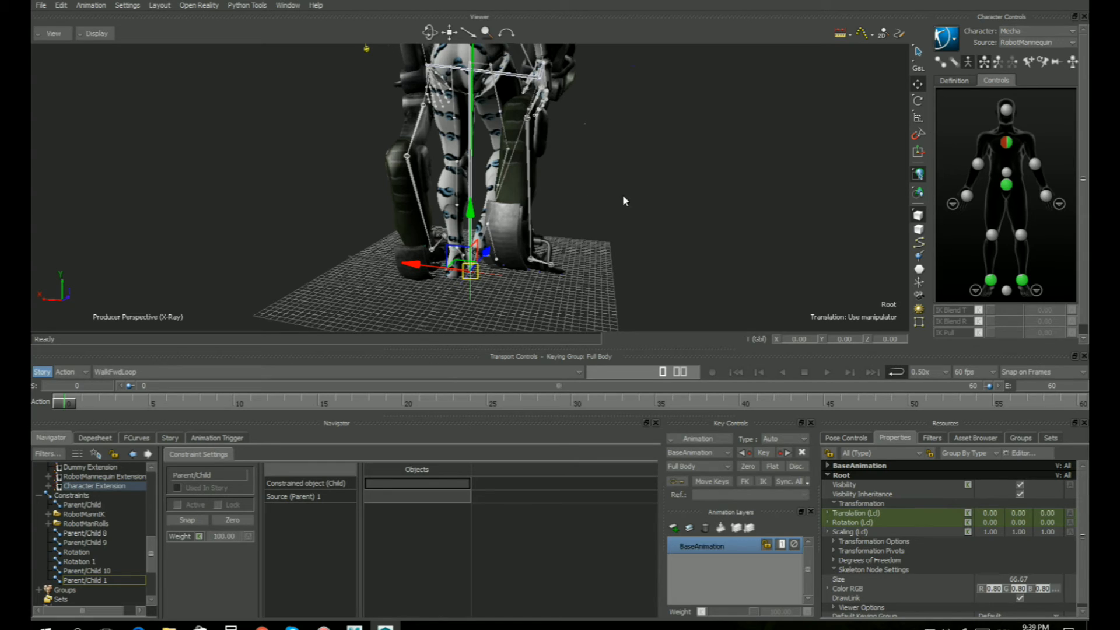
{"action": "left_click_drag", "start_coordinate": [668, 114], "coordinate": [386, 487], "text": "alt"}
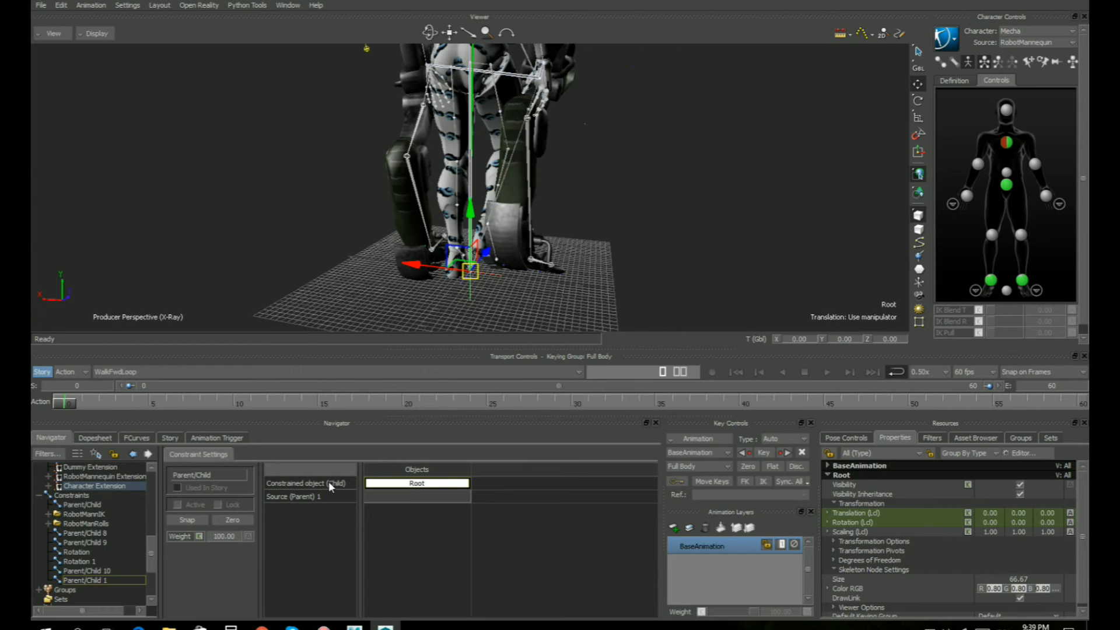
Assign the mannequin's epic:root bone as the source parent of the new Parent/Child constraint
{"action": "left_click_drag", "start_coordinate": [374, 148], "coordinate": [606, 131], "text": "ctrl+shift"}
{"action": "left_click_drag", "start_coordinate": [69, 403], "coordinate": [333, 381]}
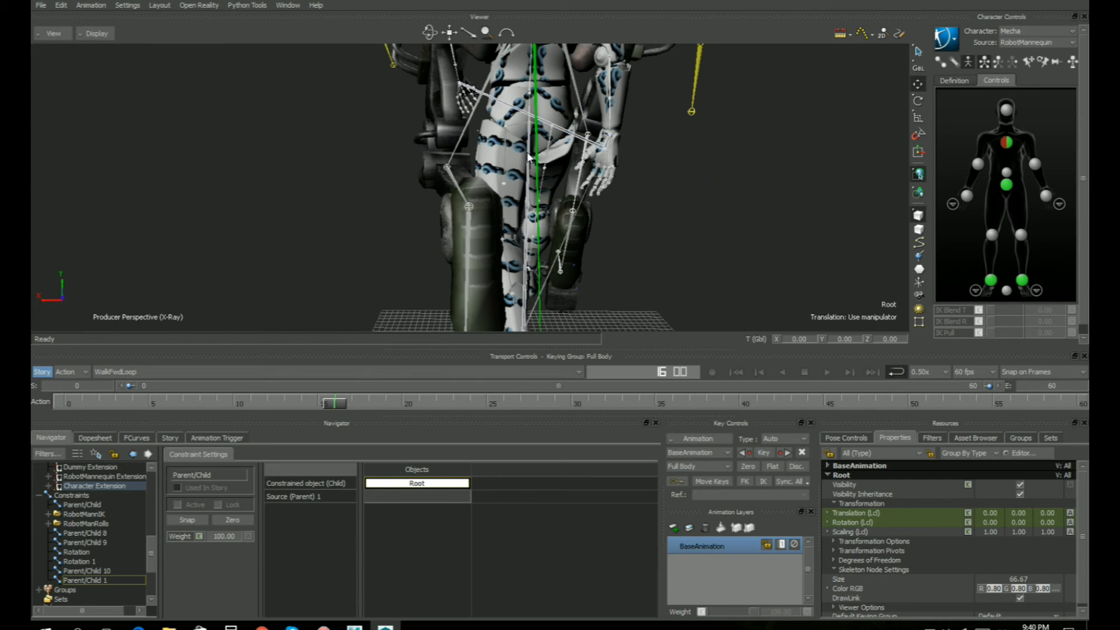
{"action": "left_click", "coordinate": [528, 156]}
{"action": "left_click_drag", "start_coordinate": [637, 234], "coordinate": [631, 204], "text": "ctrl+shift"}
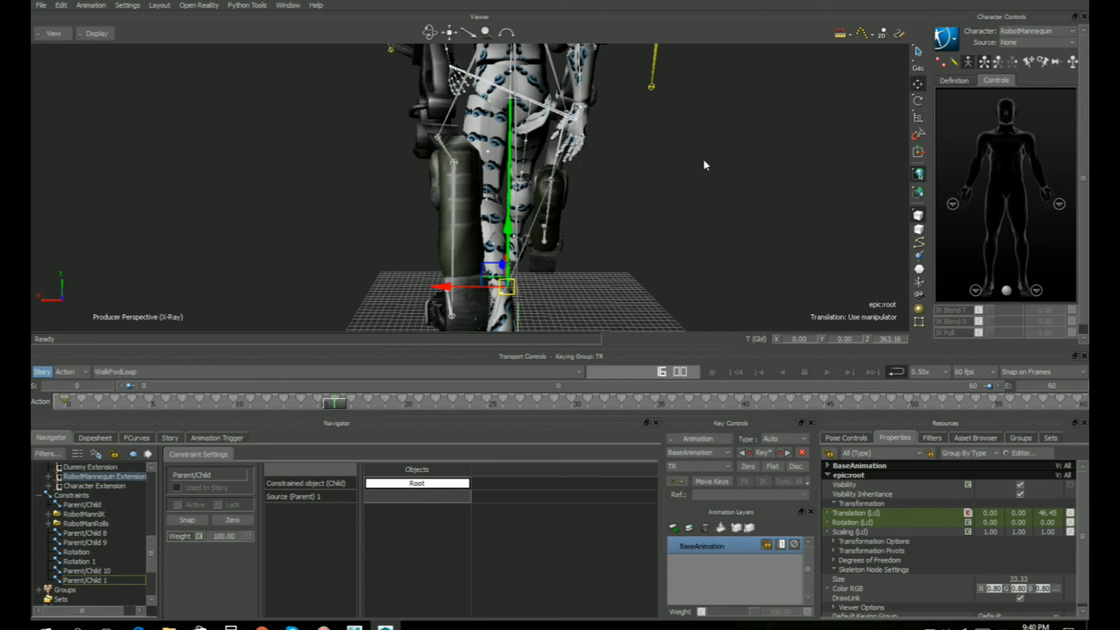
{"action": "left_click_drag", "start_coordinate": [411, 503], "coordinate": [410, 503]}
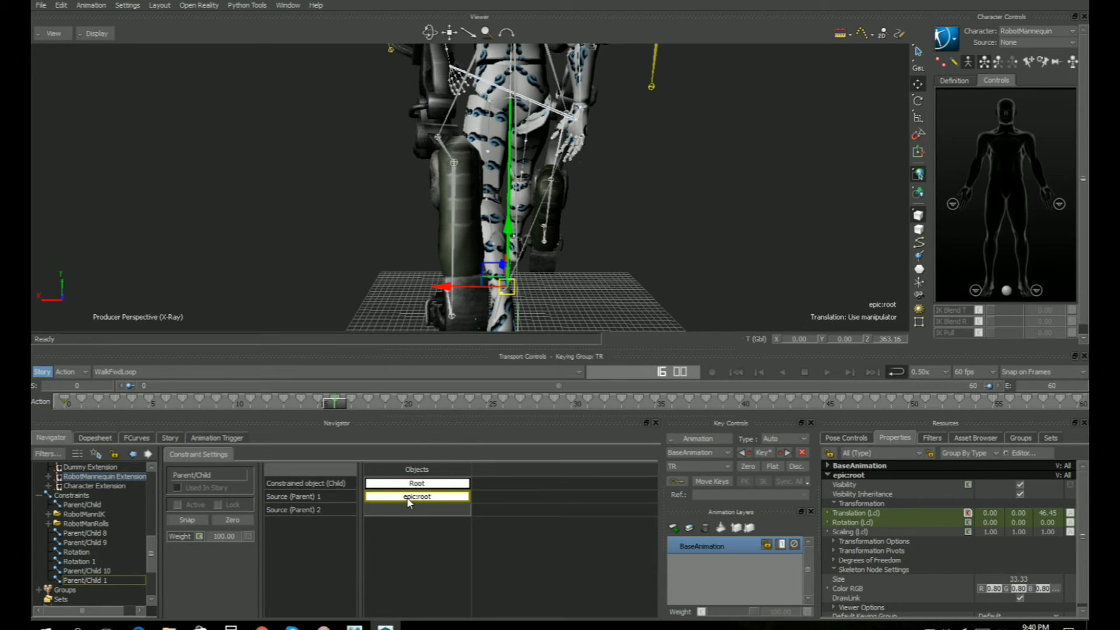
Return to frame 0 and activate the Parent/Child constraint between the two root bones with Snap
{"action": "left_click_drag", "start_coordinate": [333, 404], "coordinate": [65, 403]}
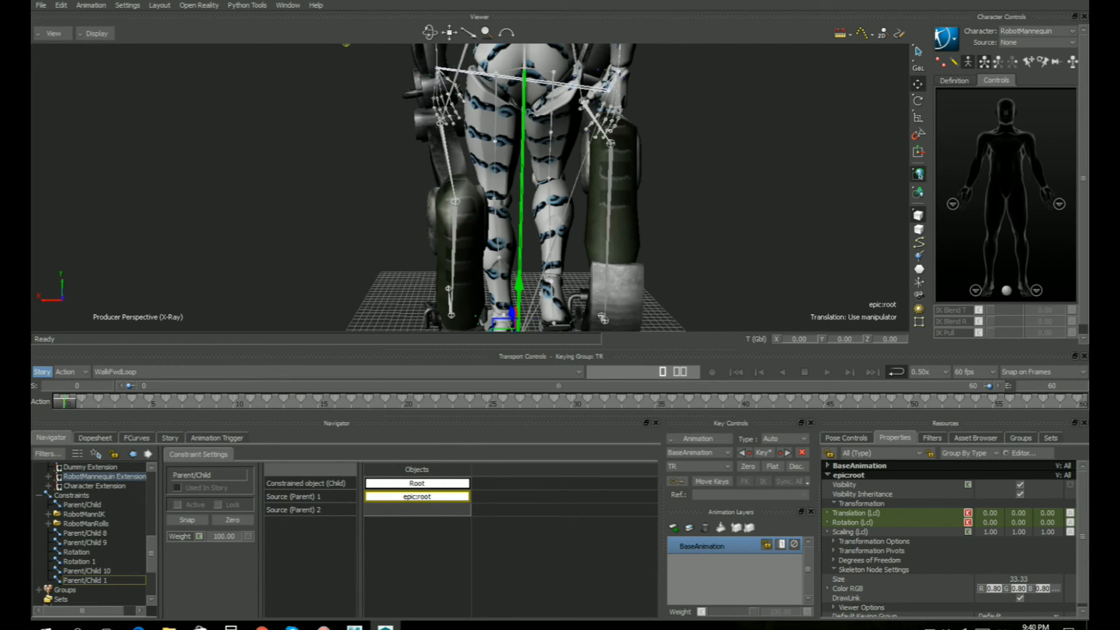
{"action": "left_click_drag", "start_coordinate": [624, 220], "coordinate": [577, 248]}
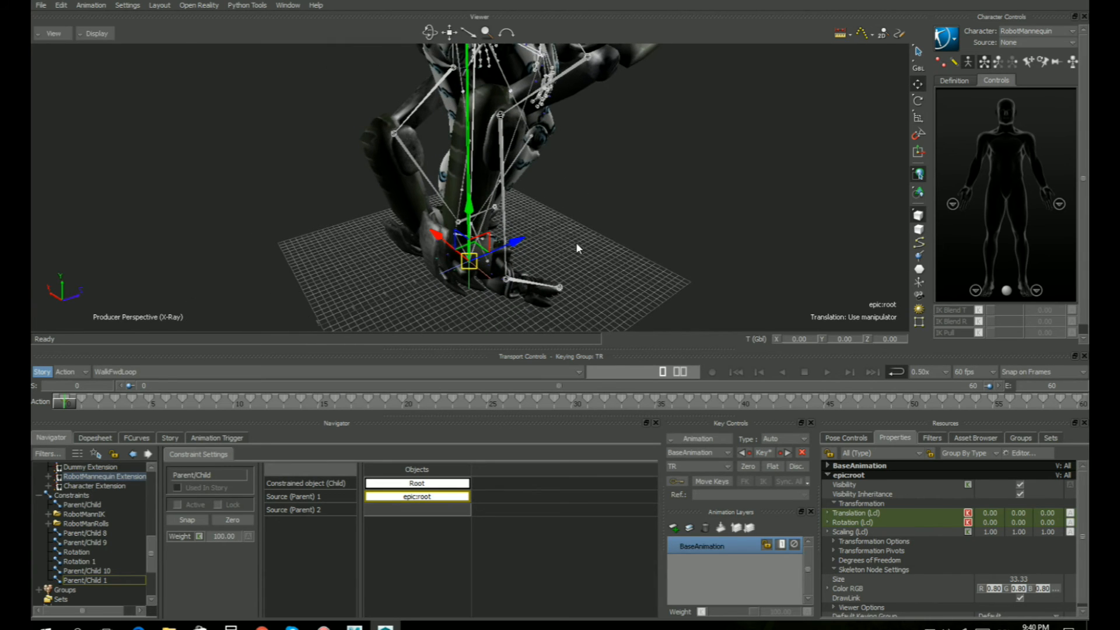
{"action": "left_click", "coordinate": [181, 519]}
Play the WalkFwdLoop and RunFwdLoop takes to check that the mech's root follows the mannequin
{"action": "left_click", "coordinate": [824, 374]}
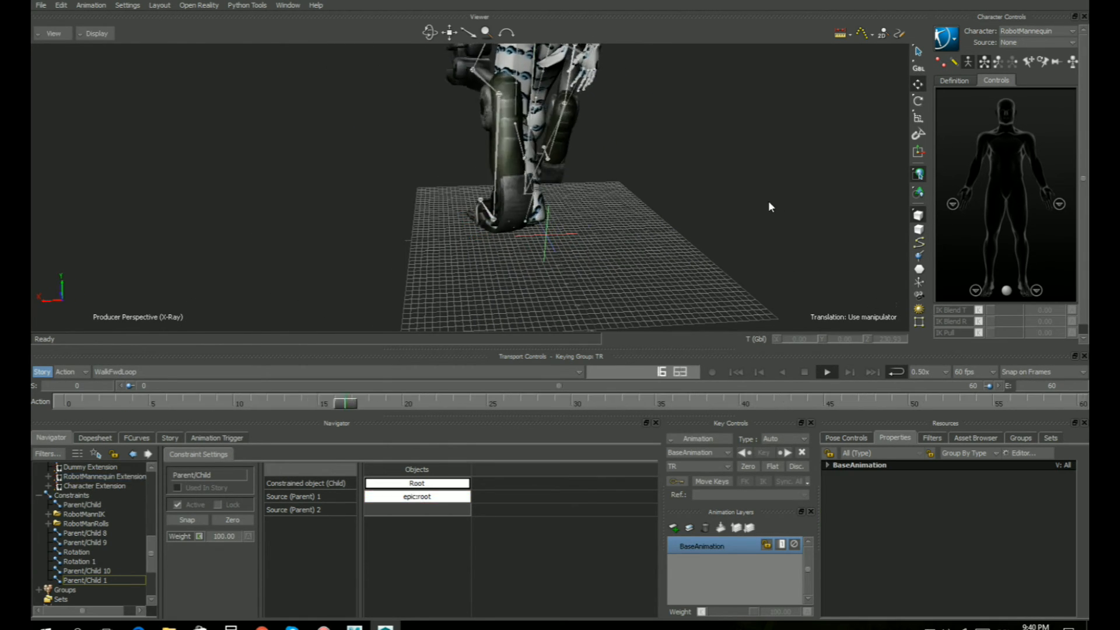
{"action": "left_click_drag", "start_coordinate": [658, 225], "coordinate": [621, 222]}
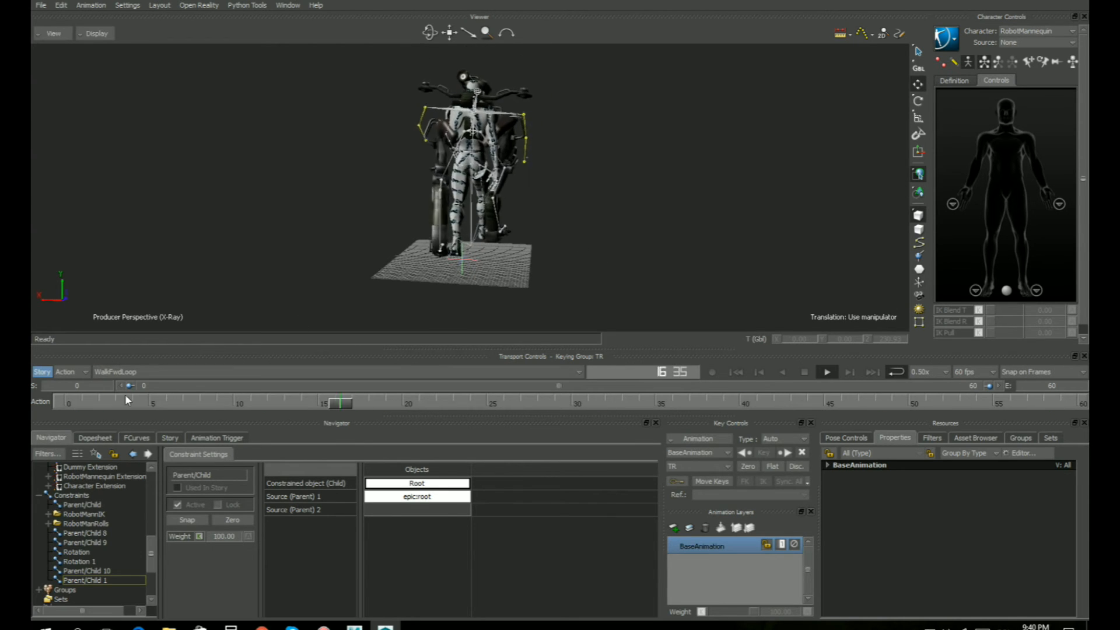
{"action": "left_click", "coordinate": [132, 372]}
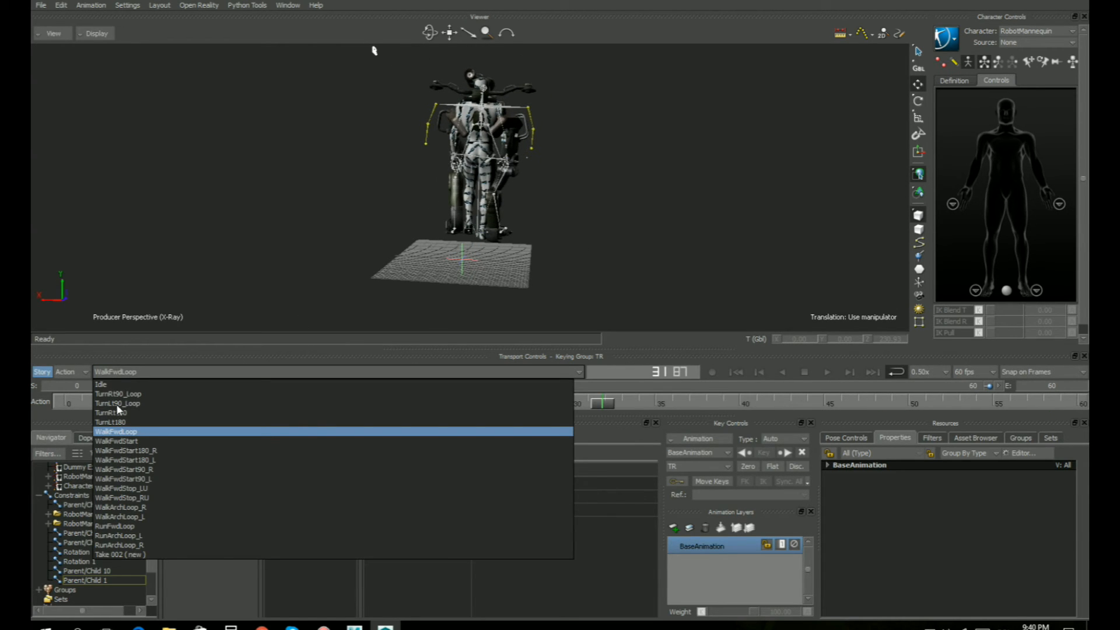
{"action": "left_click", "coordinate": [114, 525]}
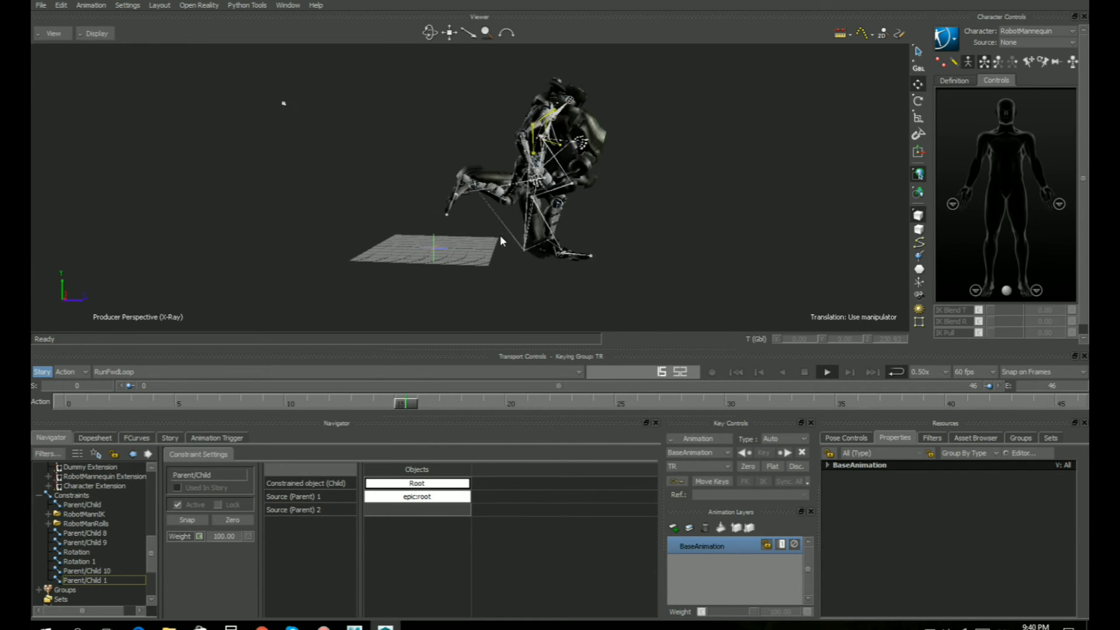
{"action": "left_click_drag", "start_coordinate": [408, 239], "coordinate": [467, 248], "text": "ctrl+shift"}
Stop RunFwdLoop at its first frame and display only models in the viewer
{"action": "left_click", "coordinate": [736, 372]}
{"action": "key", "text": "ctrl+a"}
{"action": "key", "text": "ctrl+a"}
{"action": "left_click_drag", "start_coordinate": [597, 219], "coordinate": [506, 218], "text": "ctrl+shift"}
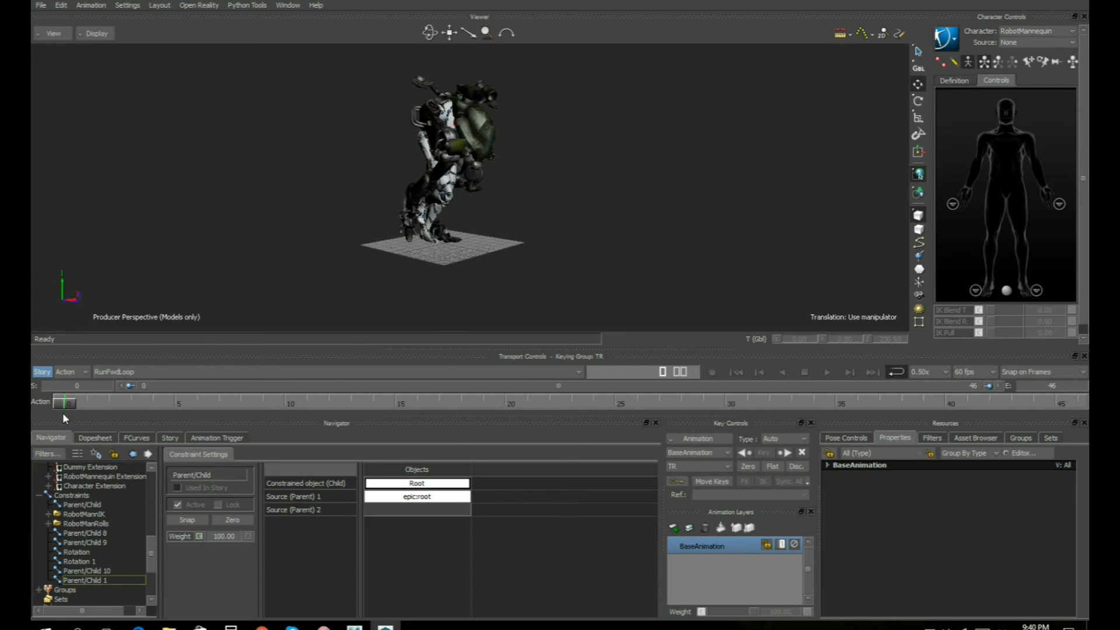
{"action": "left_click_drag", "start_coordinate": [68, 401], "coordinate": [61, 374]}
{"action": "left_click_drag", "start_coordinate": [579, 130], "coordinate": [585, 158], "text": "ctrl+shift"}
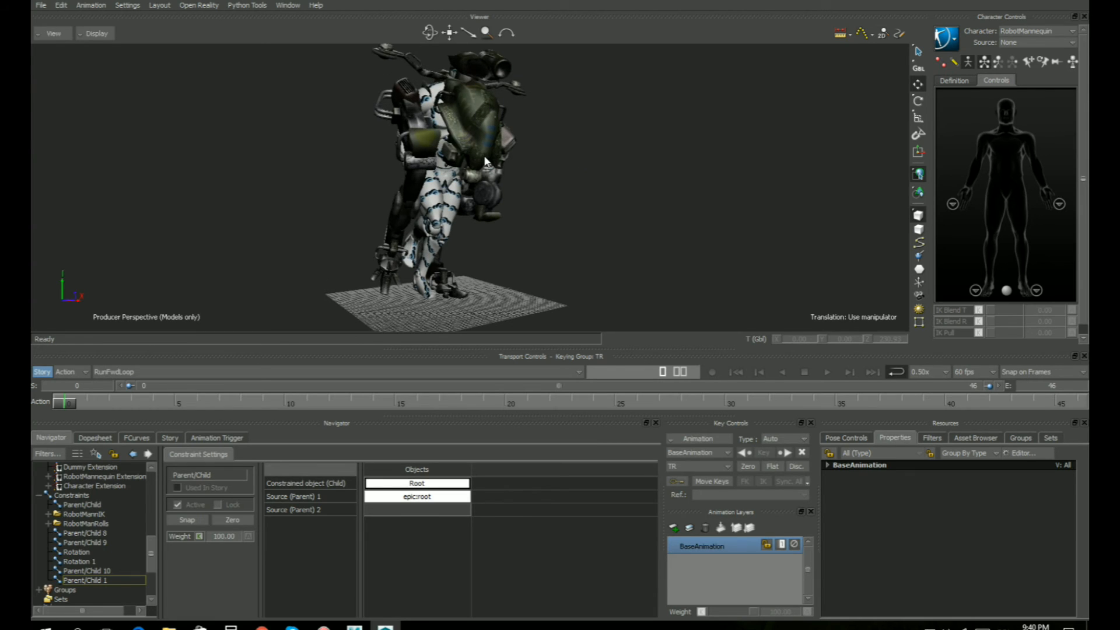
Bake the Mecha character to its skeleton with Plot All Takes enabled and the rotation filter changed
{"action": "left_click", "coordinate": [1013, 31]}
{"action": "left_click", "coordinate": [1009, 60]}
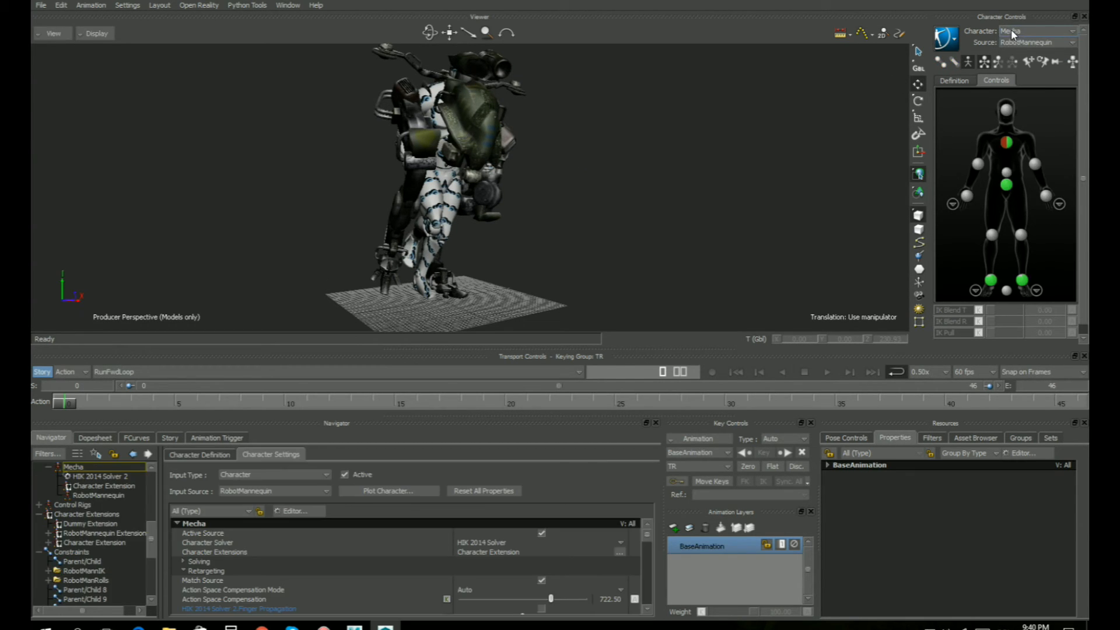
{"action": "left_click", "coordinate": [949, 40]}
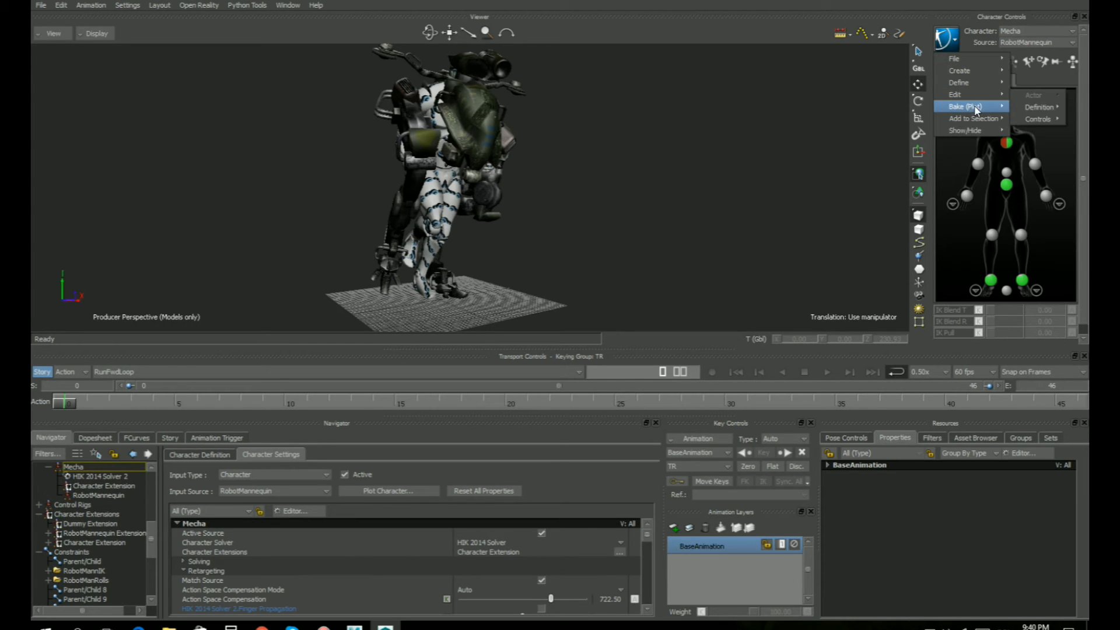
{"action": "mouse_move", "coordinate": [966, 106]}
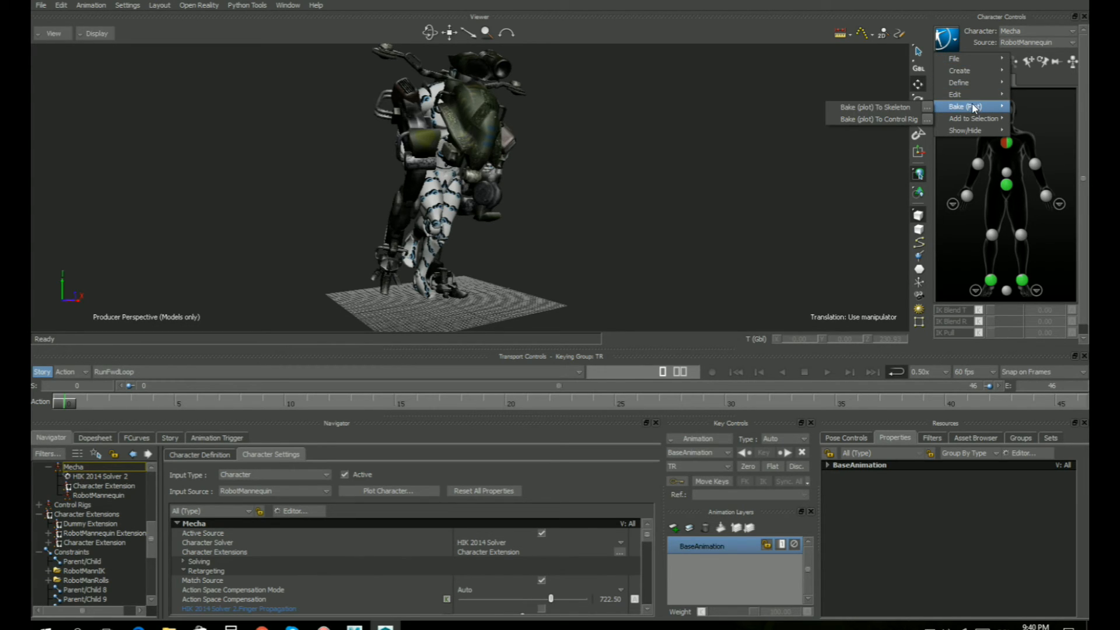
{"action": "left_click", "coordinate": [927, 107]}
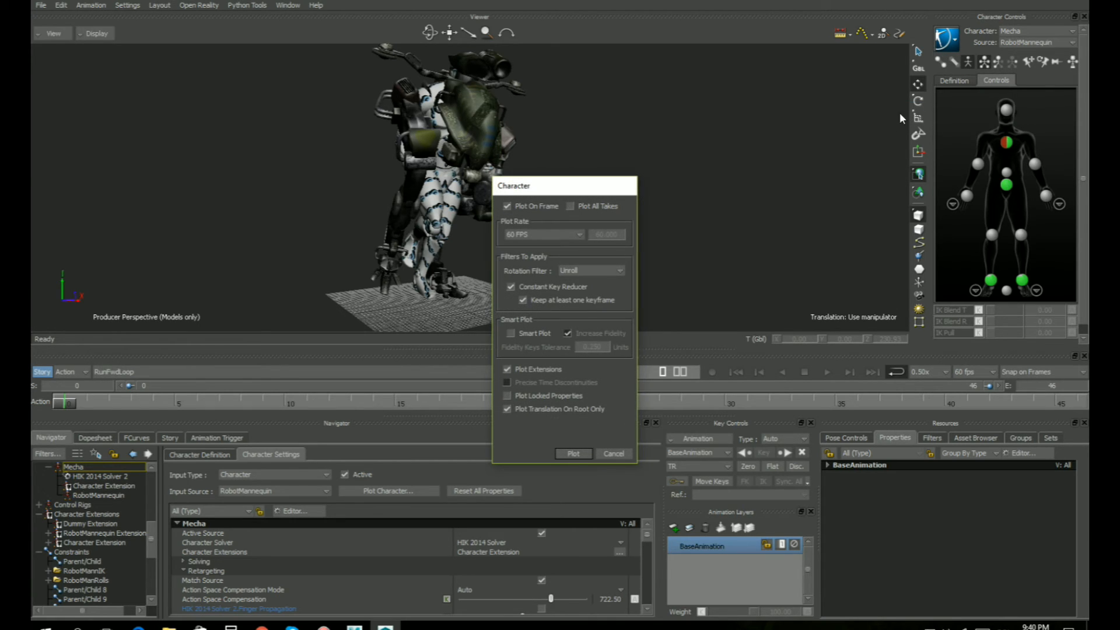
{"action": "left_click", "coordinate": [575, 269]}
{"action": "left_click", "coordinate": [577, 294]}
{"action": "left_click", "coordinate": [571, 206]}
{"action": "left_click", "coordinate": [572, 453]}
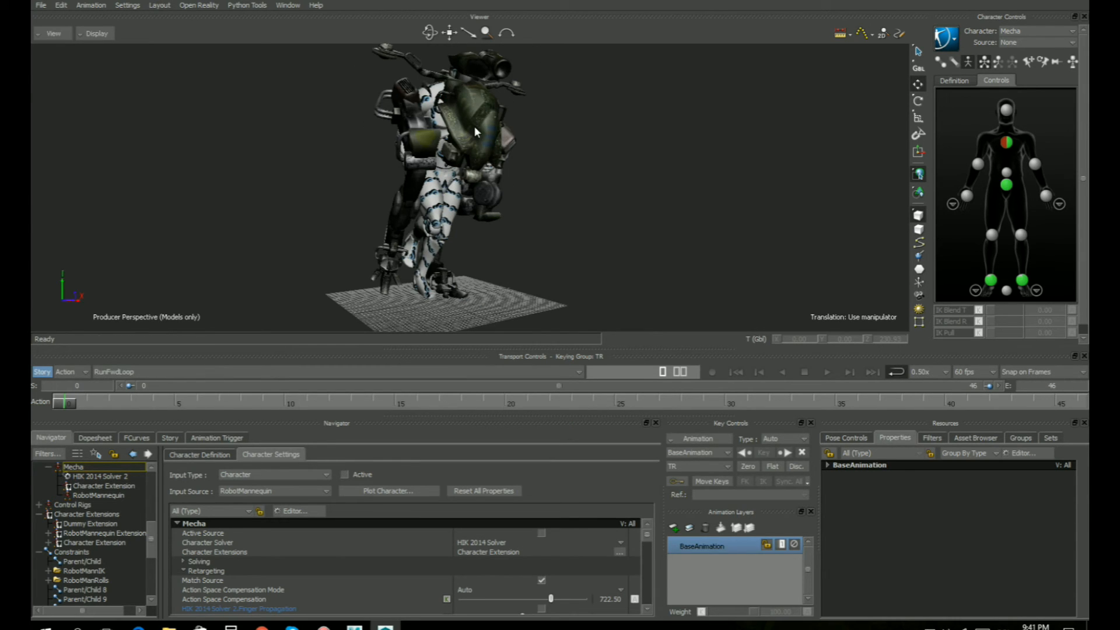
Select the mannequin's Null and GEO nodes together with all of their branches
{"action": "left_click_drag", "start_coordinate": [149, 541], "coordinate": [157, 486]}
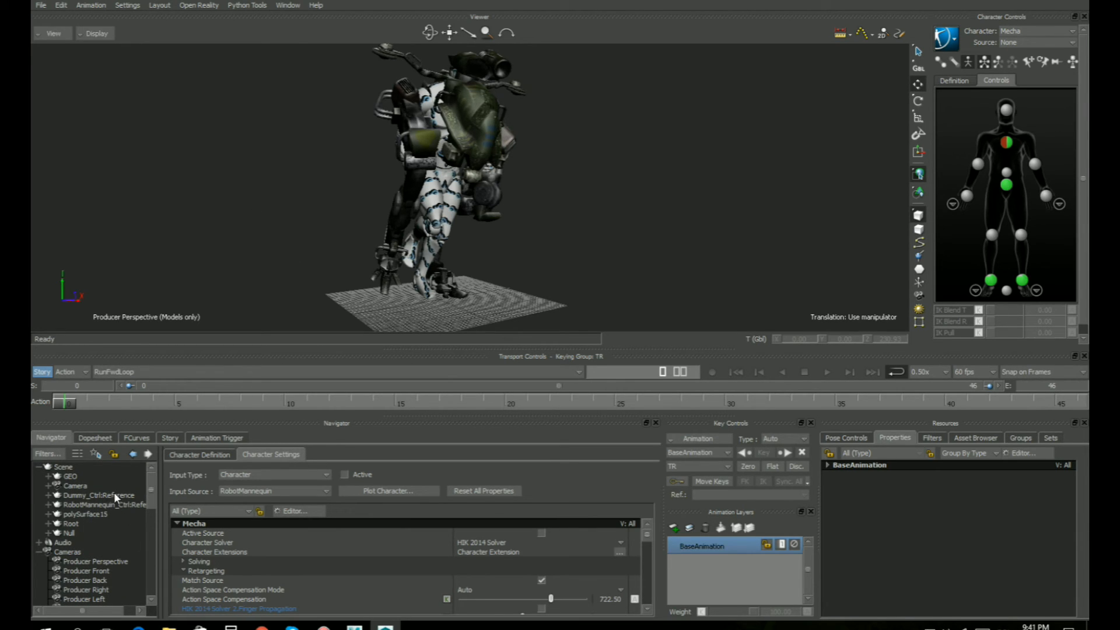
{"action": "left_click", "coordinate": [68, 533]}
{"action": "left_click", "coordinate": [50, 533]}
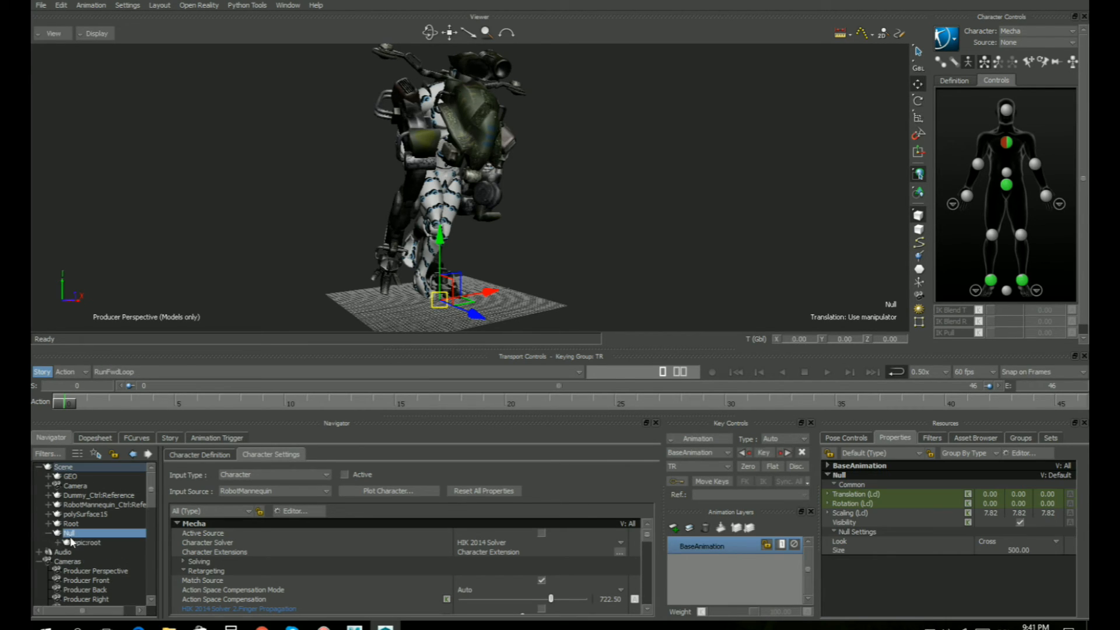
{"action": "left_click", "coordinate": [71, 477], "text": "ctrl"}
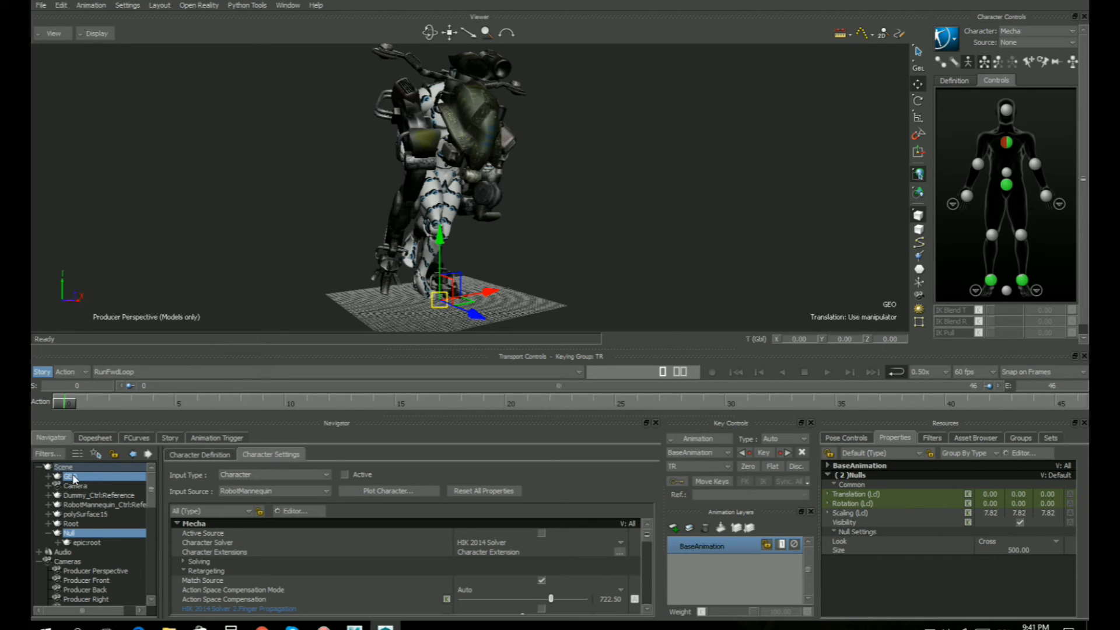
{"action": "right_click", "coordinate": [75, 479]}
{"action": "left_click", "coordinate": [114, 622]}
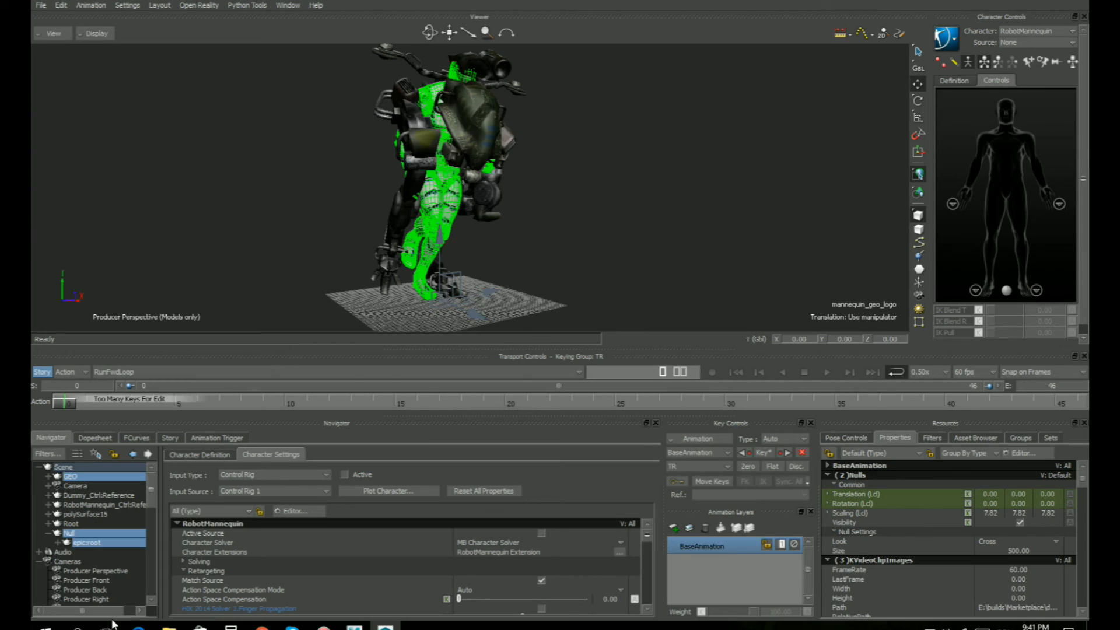
Delete the selected mannequin hierarchy and accept the deletion of all constraints that use it
{"action": "right_click", "coordinate": [89, 543]}
{"action": "left_click", "coordinate": [113, 431]}
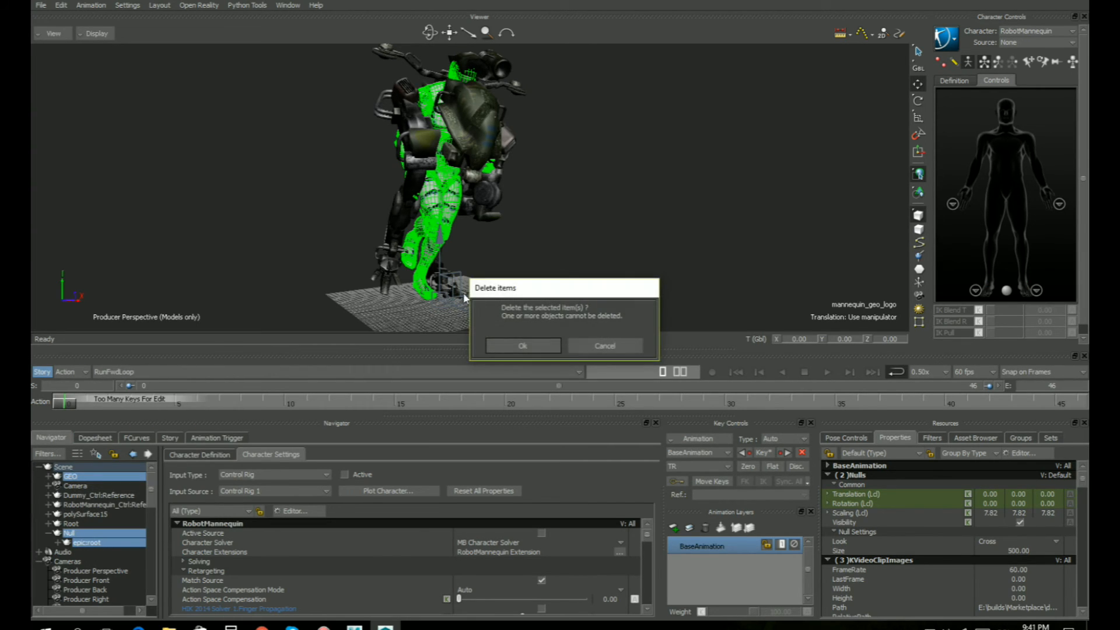
{"action": "left_click", "coordinate": [585, 340]}
{"action": "left_click", "coordinate": [587, 341]}
{"action": "left_click", "coordinate": [592, 342]}
{"action": "left_click", "coordinate": [591, 341]}
{"action": "left_click", "coordinate": [591, 341]}
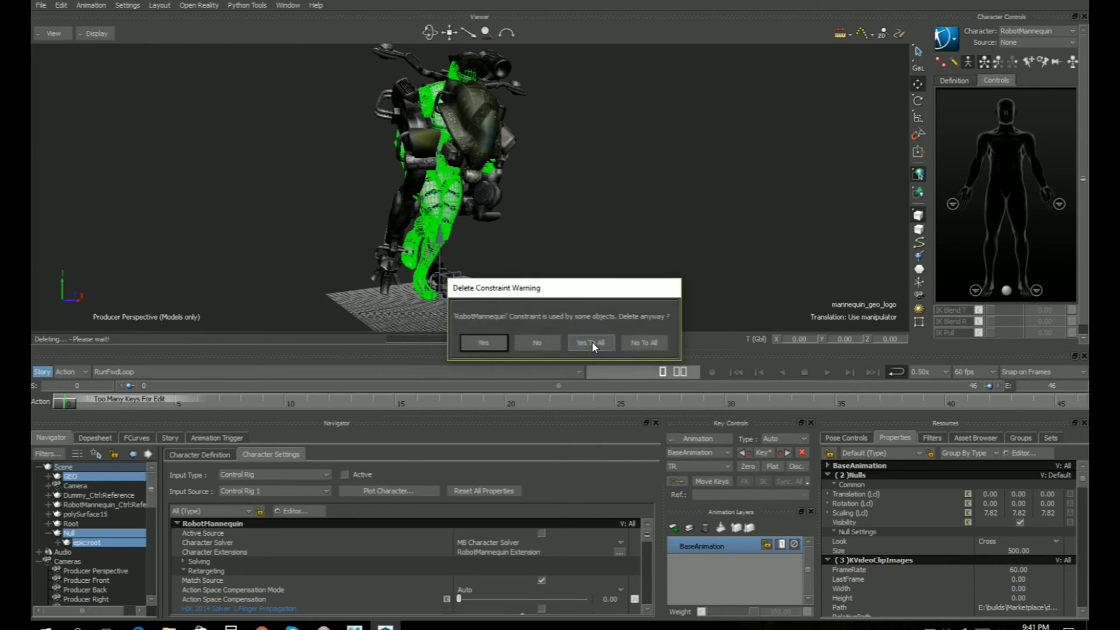
{"action": "left_click", "coordinate": [592, 341]}
{"action": "left_click", "coordinate": [592, 341]}
{"action": "left_click", "coordinate": [591, 341]}
{"action": "left_click", "coordinate": [591, 341]}
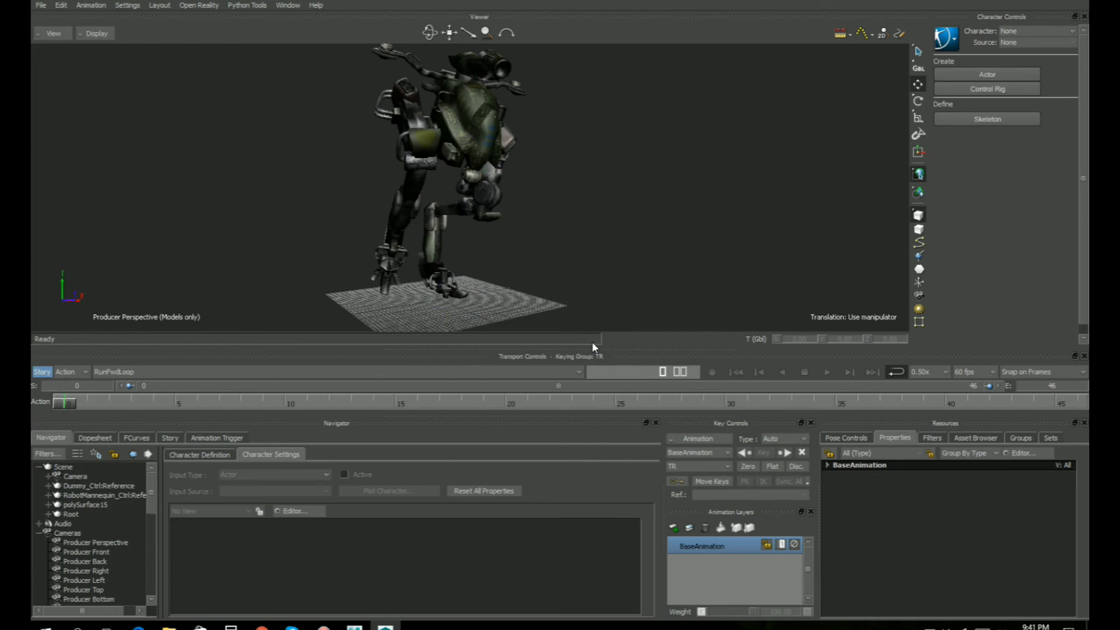
Play the RunFwdLoop take and switch to the Idle take to check the mech's baked animation
{"action": "left_click", "coordinate": [825, 372]}
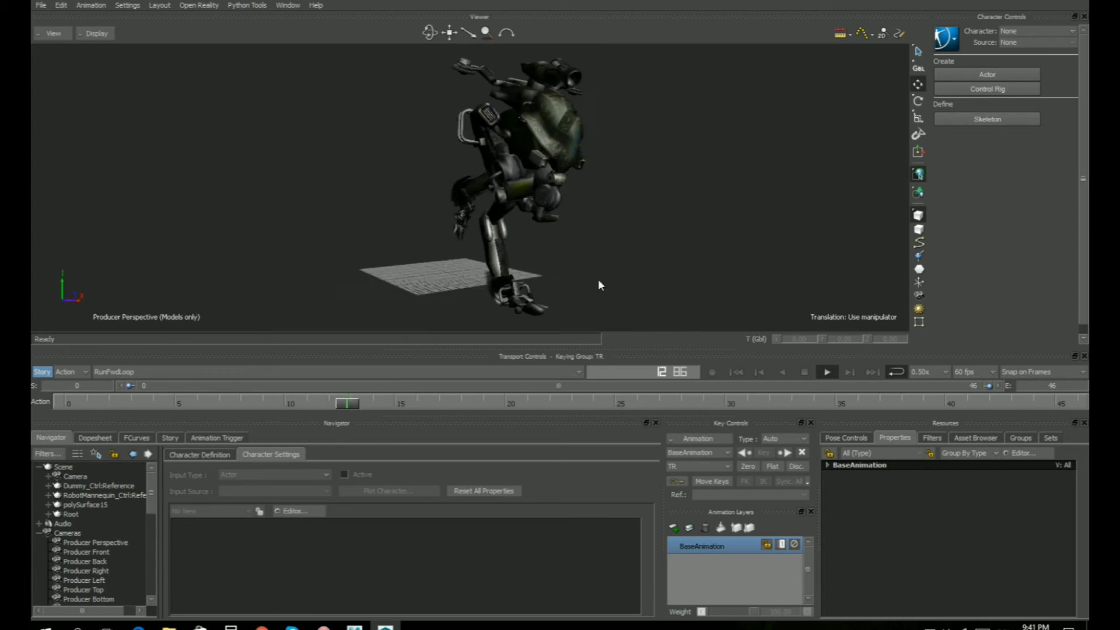
{"action": "left_click", "coordinate": [102, 379]}
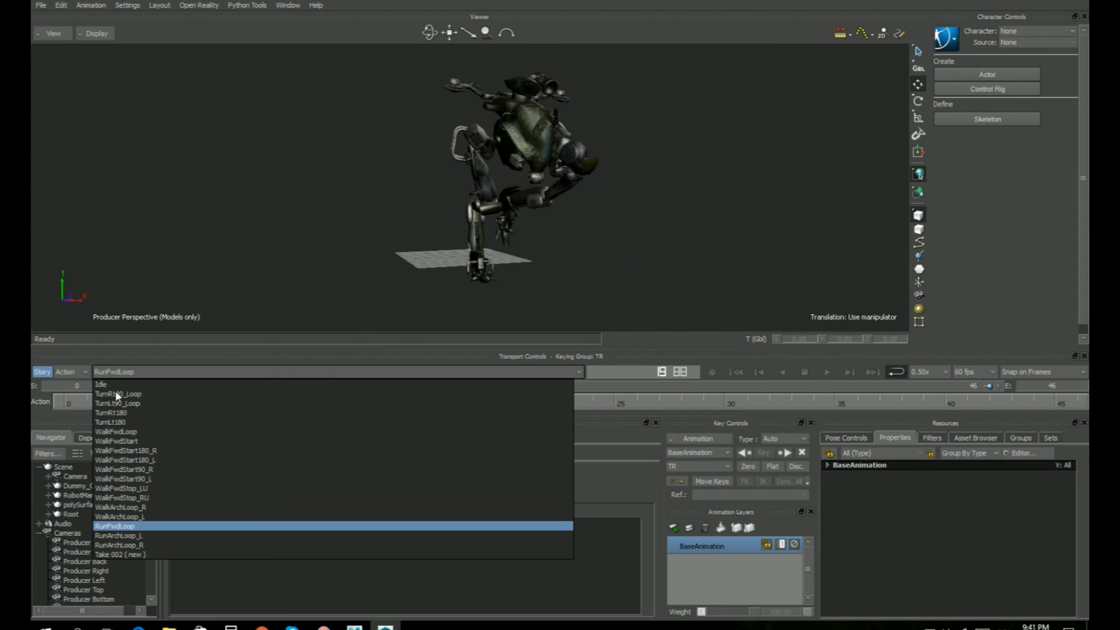
{"action": "left_click", "coordinate": [116, 523]}
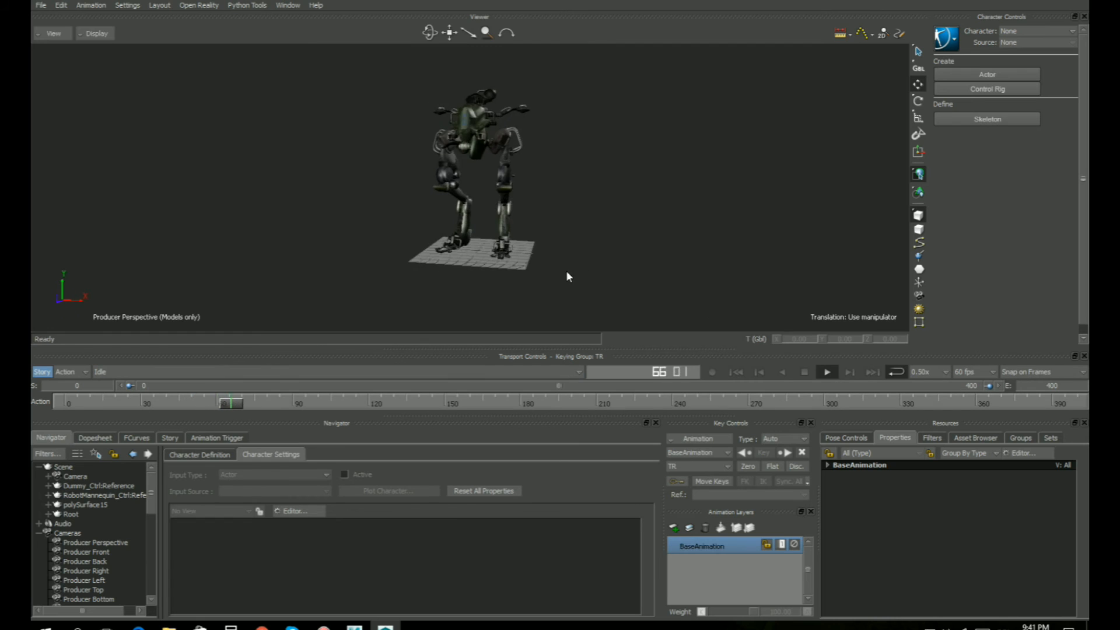
Play the WalkFwdLoop take, inspect the mech's walk from the side, and return to the start of the take
{"action": "left_click", "coordinate": [150, 373]}
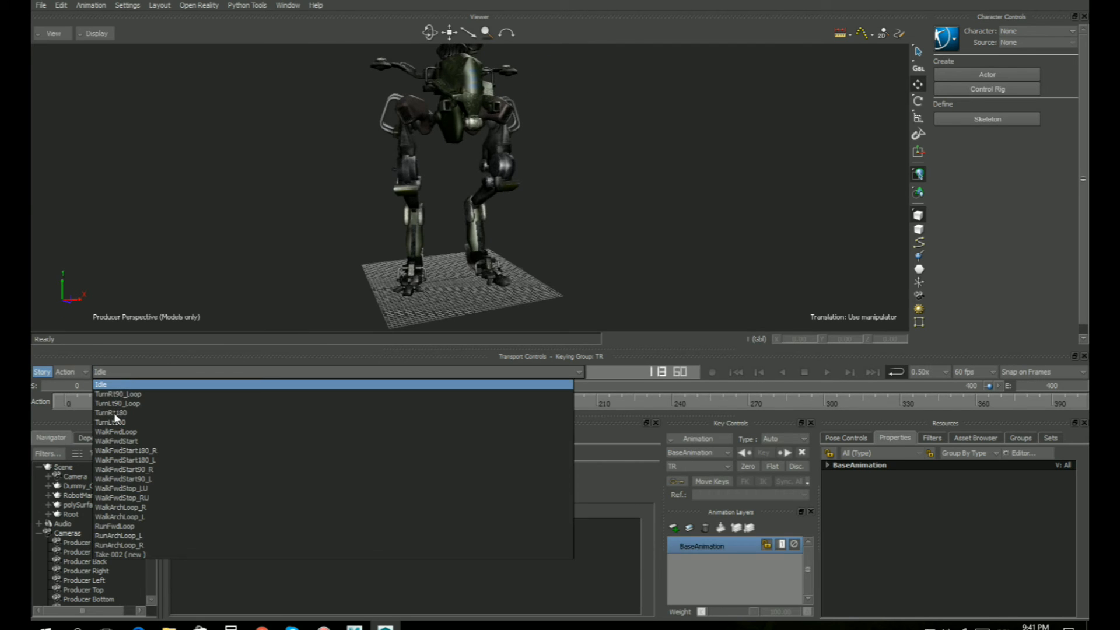
{"action": "left_click", "coordinate": [126, 432]}
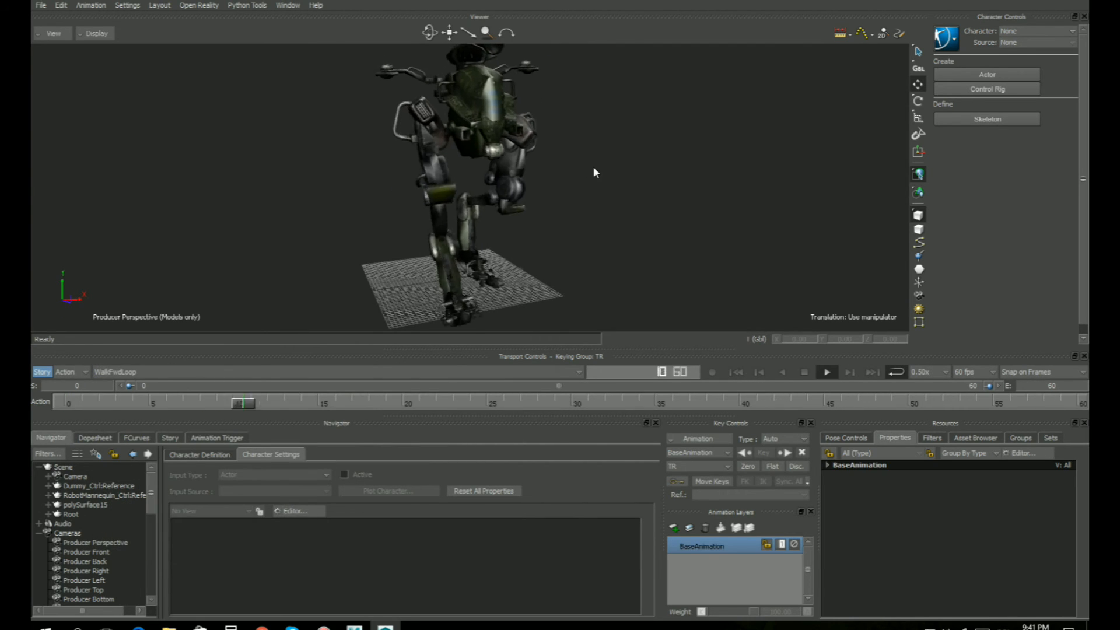
{"action": "left_click_drag", "start_coordinate": [569, 265], "coordinate": [716, 324], "text": "alt"}
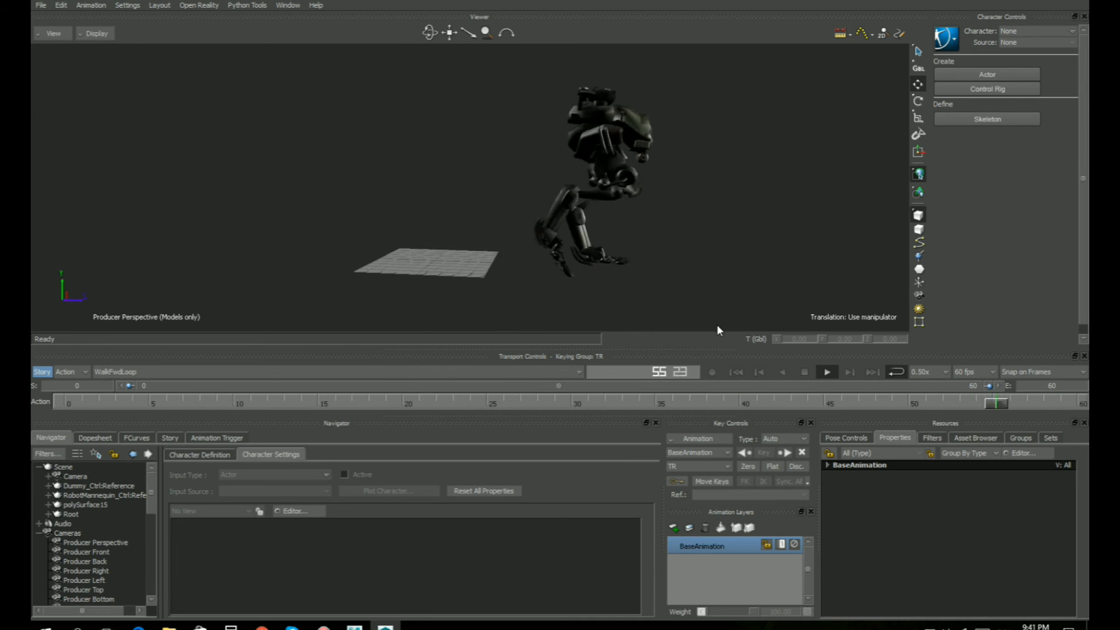
{"action": "left_click", "coordinate": [736, 371]}
Play the RunFwdLoop take from several angles to check the mech's baked run, returning to the start
{"action": "left_click", "coordinate": [233, 372]}
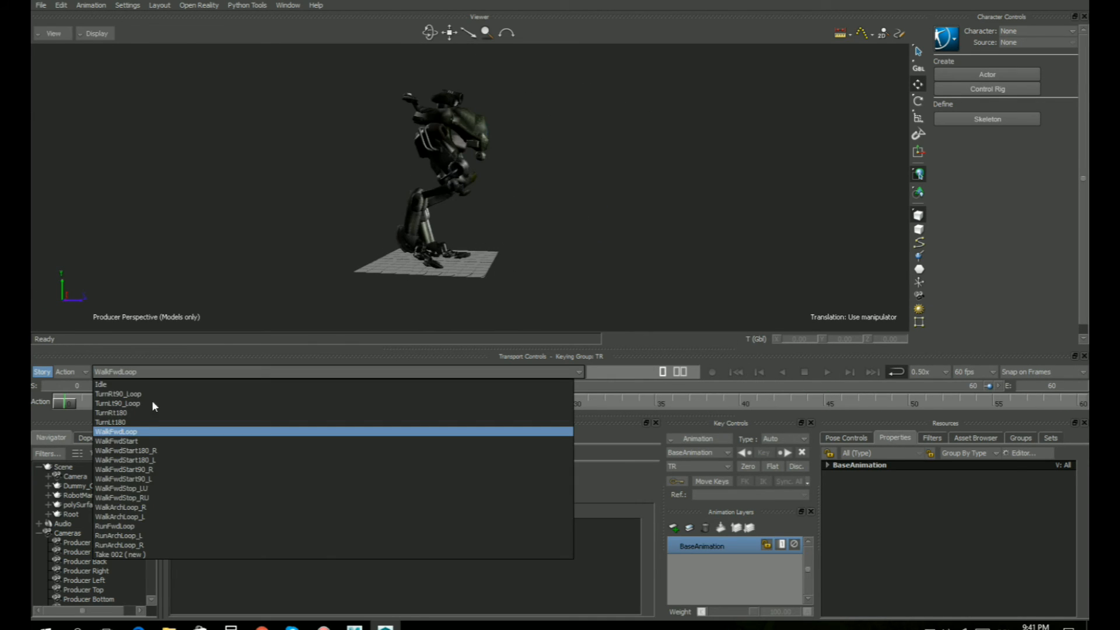
{"action": "left_click", "coordinate": [120, 526]}
{"action": "left_click", "coordinate": [826, 372]}
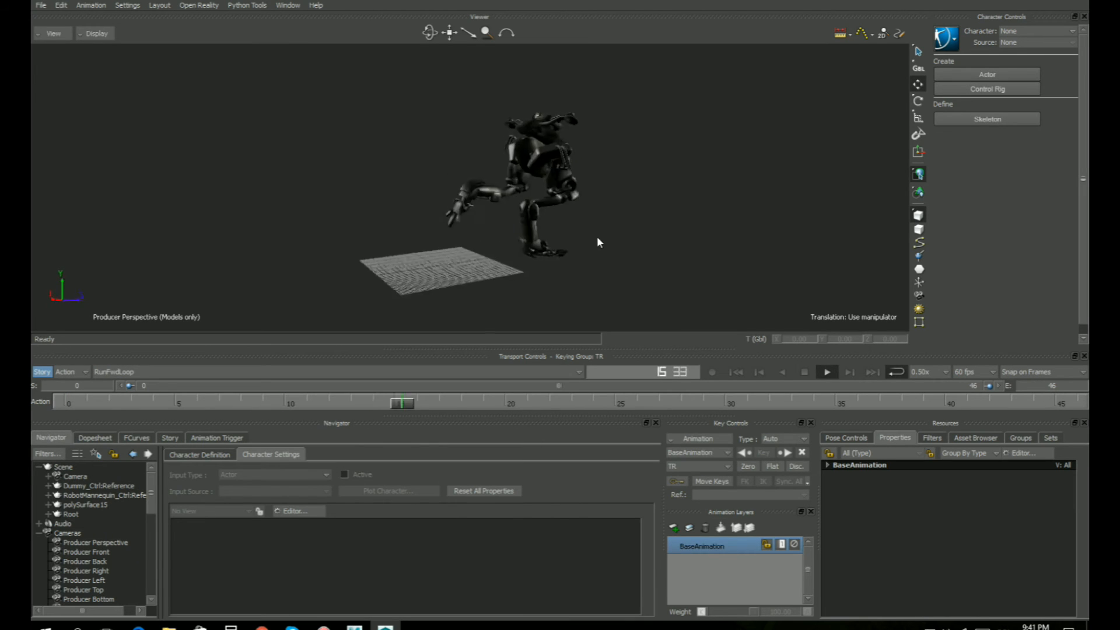
{"action": "left_click_drag", "start_coordinate": [596, 236], "coordinate": [509, 210], "text": "alt"}
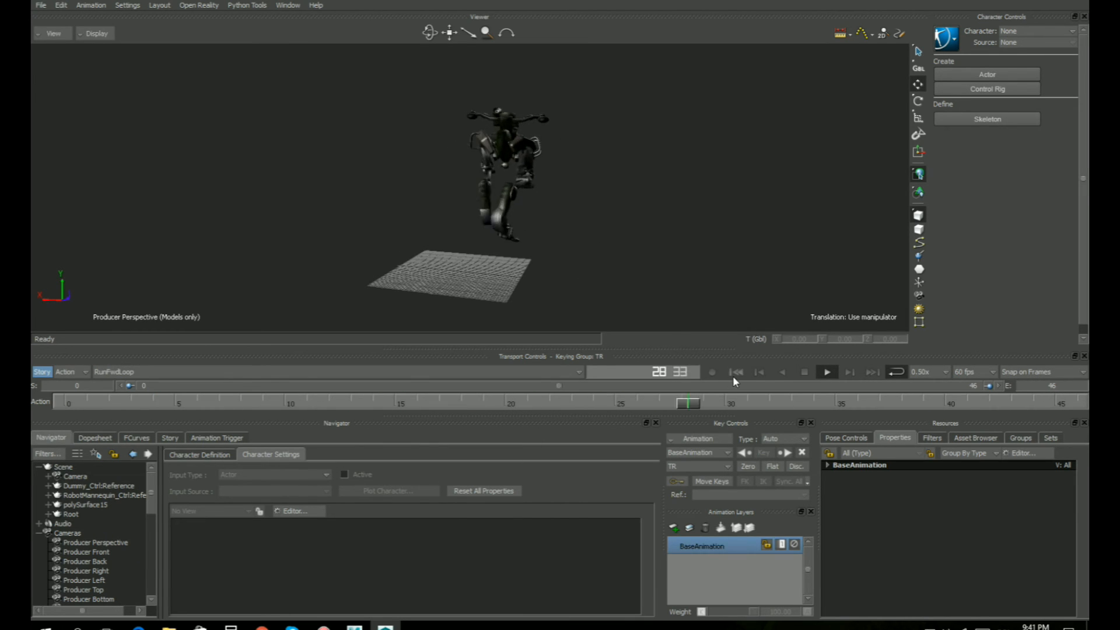
{"action": "left_click", "coordinate": [736, 371]}
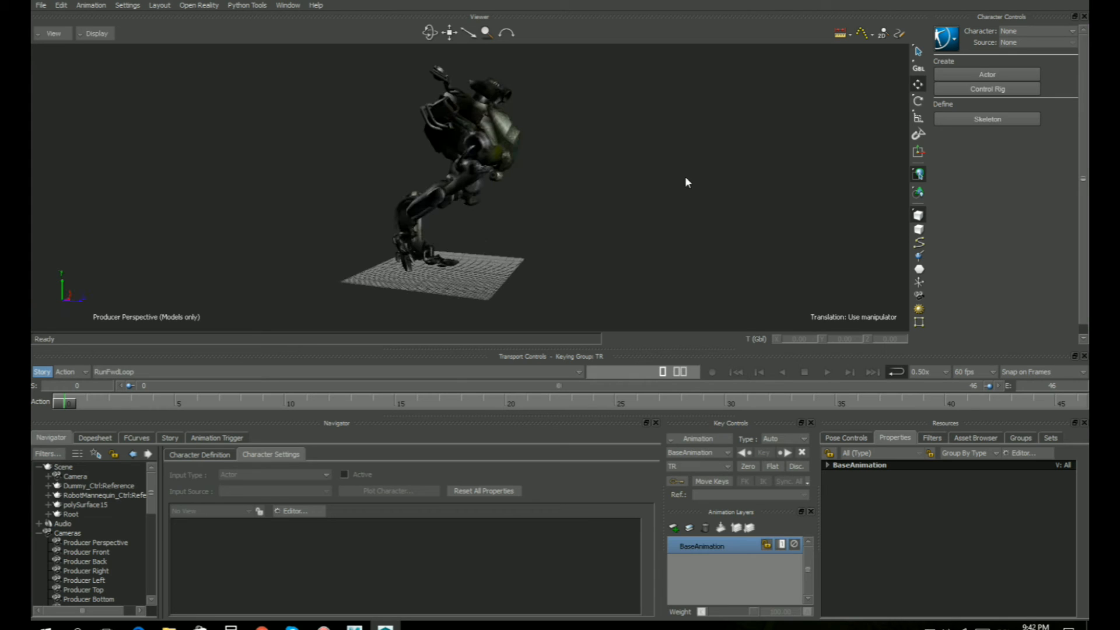
{"action": "left_click_drag", "start_coordinate": [659, 231], "coordinate": [655, 246], "text": "alt"}
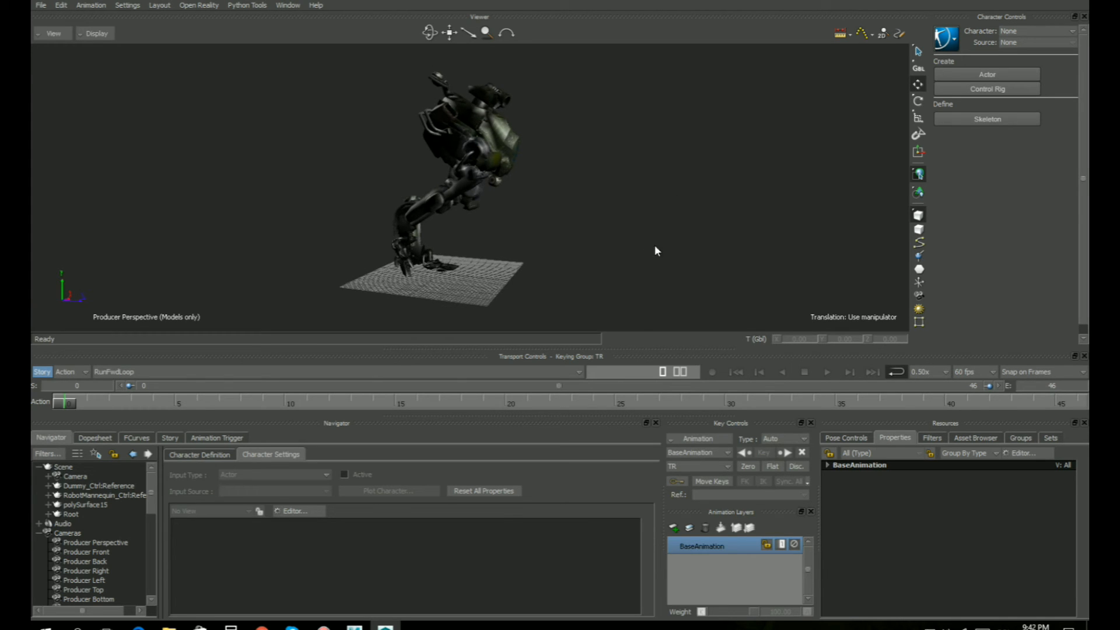
{"action": "left_click", "coordinate": [826, 372]}
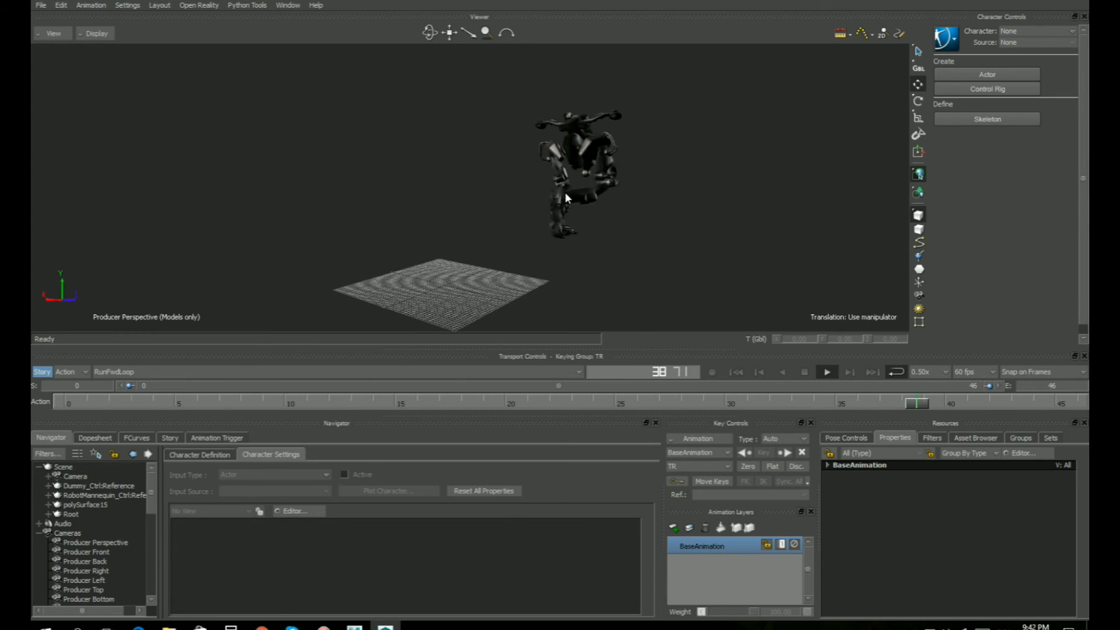
{"action": "left_click", "coordinate": [736, 373]}
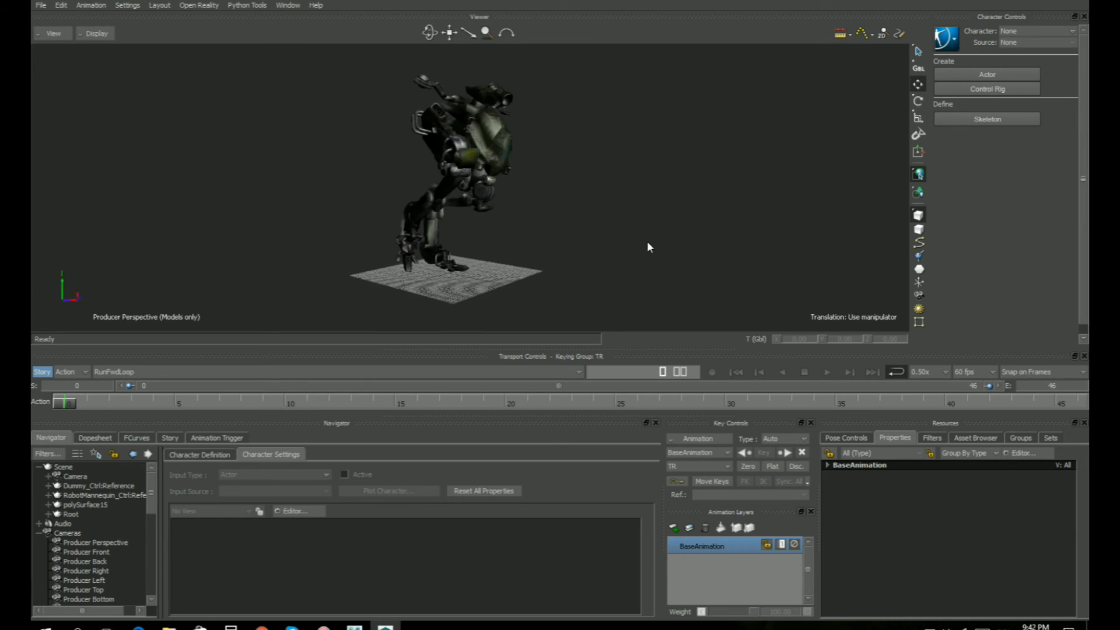
Make Mecha the current character and bake its animation to a new FK/IK control rig
{"action": "left_click", "coordinate": [1012, 32]}
{"action": "left_click", "coordinate": [1017, 53]}
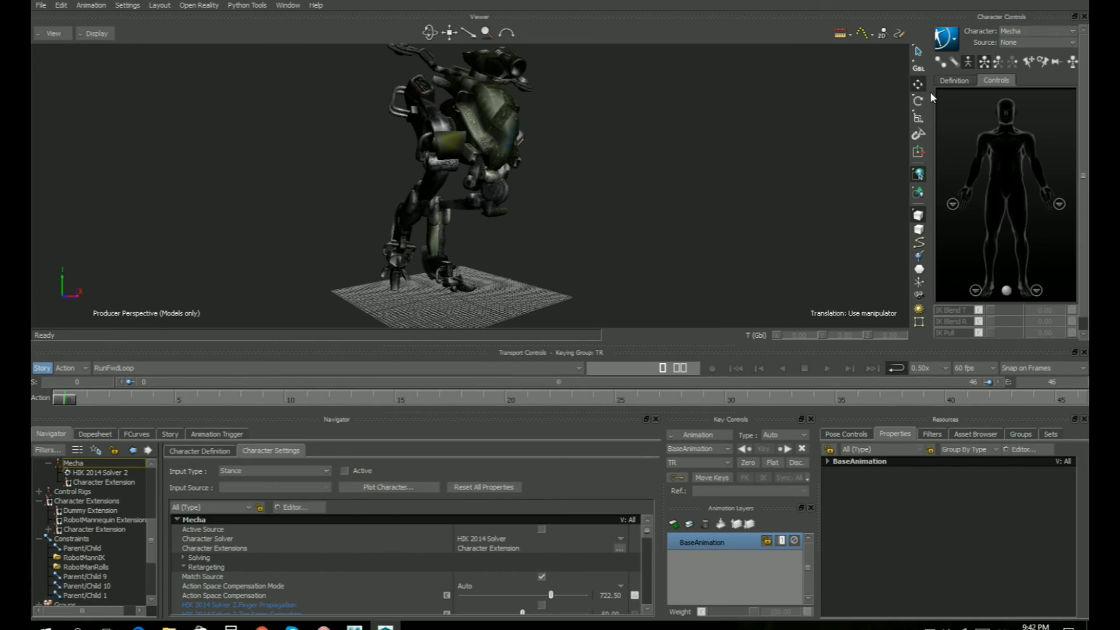
{"action": "left_click_drag", "start_coordinate": [709, 205], "coordinate": [685, 233], "text": "ctrl"}
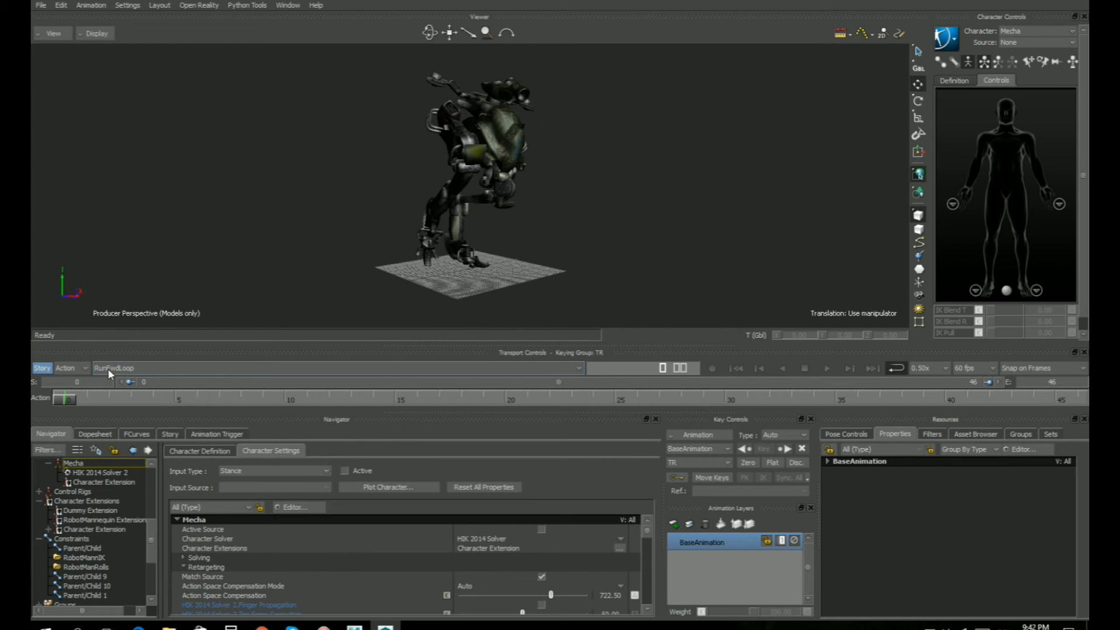
{"action": "mouse_move", "coordinate": [58, 396]}
{"action": "left_mouse_down"}
{"action": "mouse_move", "coordinate": [219, 397]}
{"action": "mouse_move", "coordinate": [64, 397]}
{"action": "left_mouse_up"}
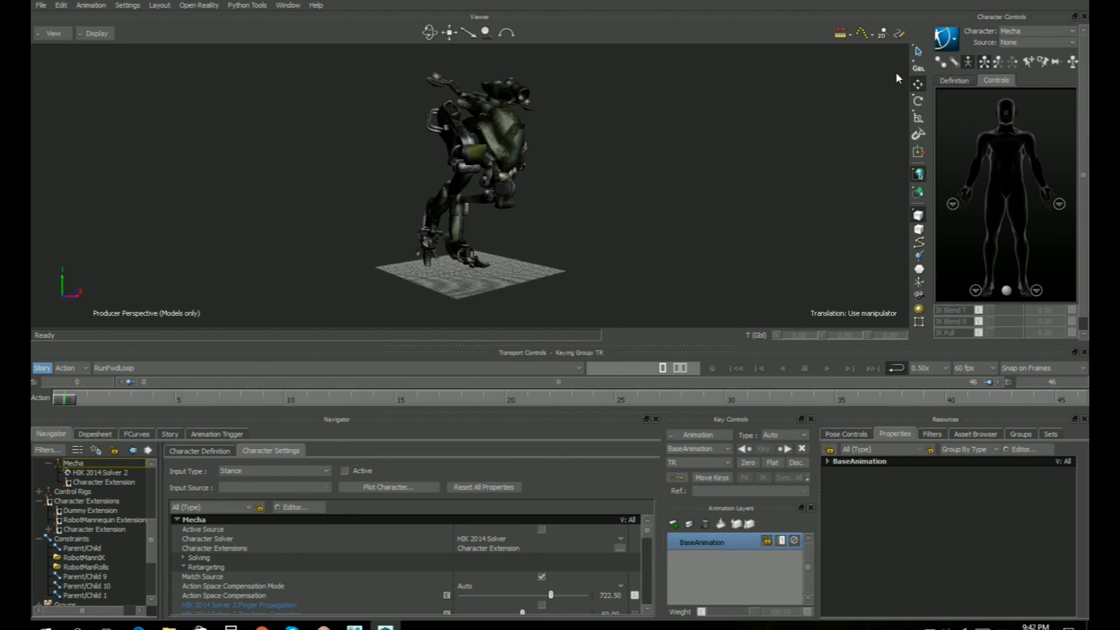
{"action": "left_click", "coordinate": [949, 36]}
{"action": "mouse_move", "coordinate": [965, 105]}
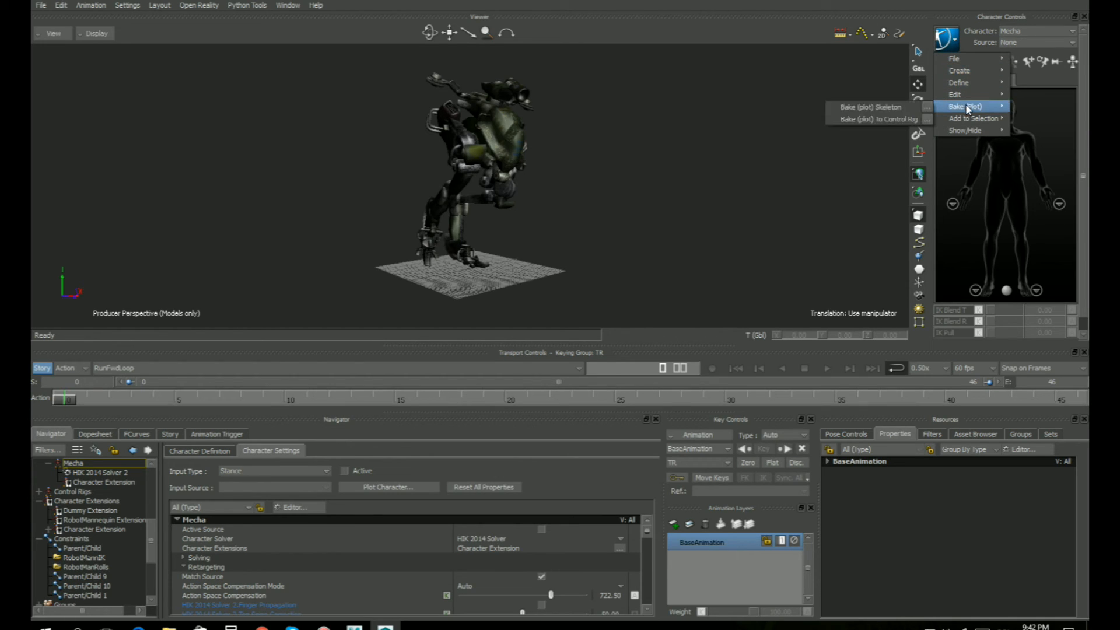
{"action": "left_click", "coordinate": [900, 120]}
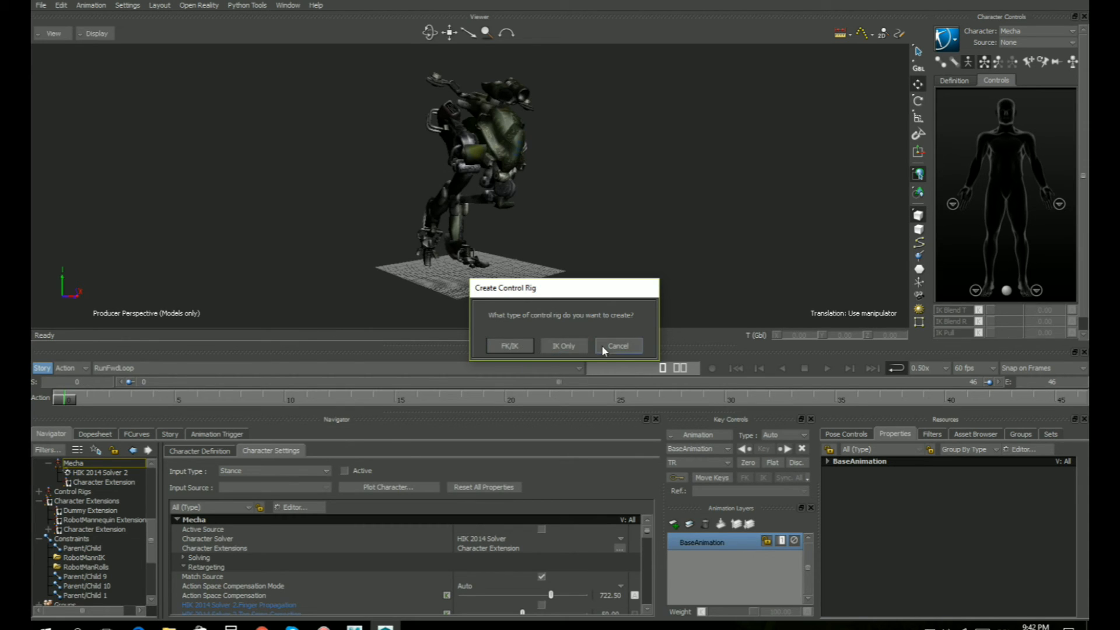
{"action": "left_click", "coordinate": [505, 345]}
{"action": "scroll", "coordinate": [621, 305], "scroll_direction": "up", "scroll_amount": 3}
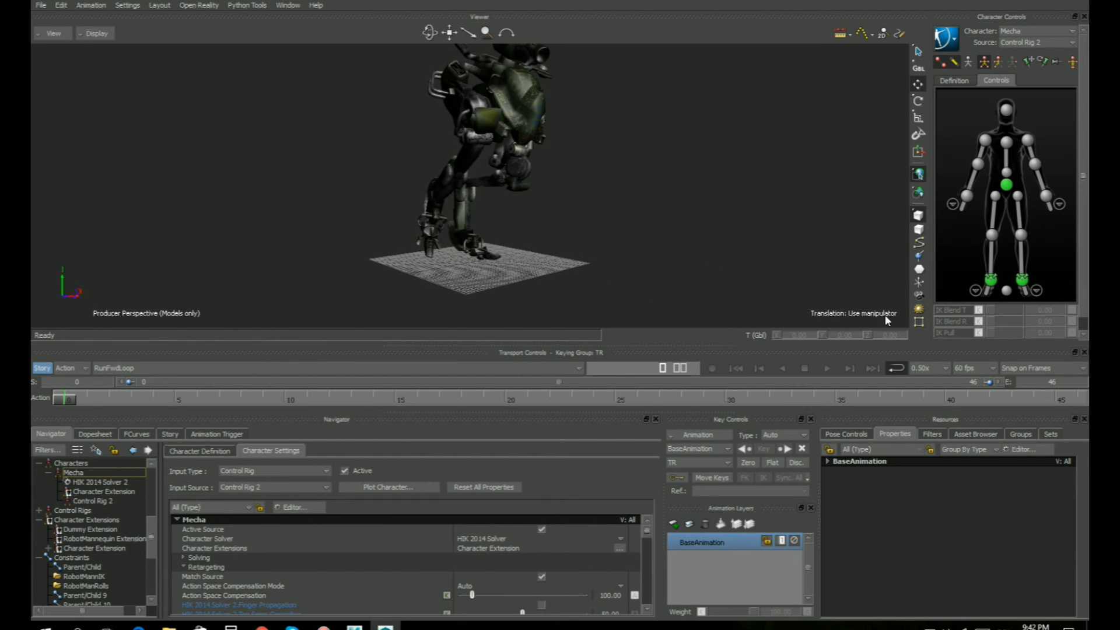
Transfer IK control from the ankles to the left and right foot effectors, setting their IK Blend T and R to 100
{"action": "left_click", "coordinate": [990, 282]}
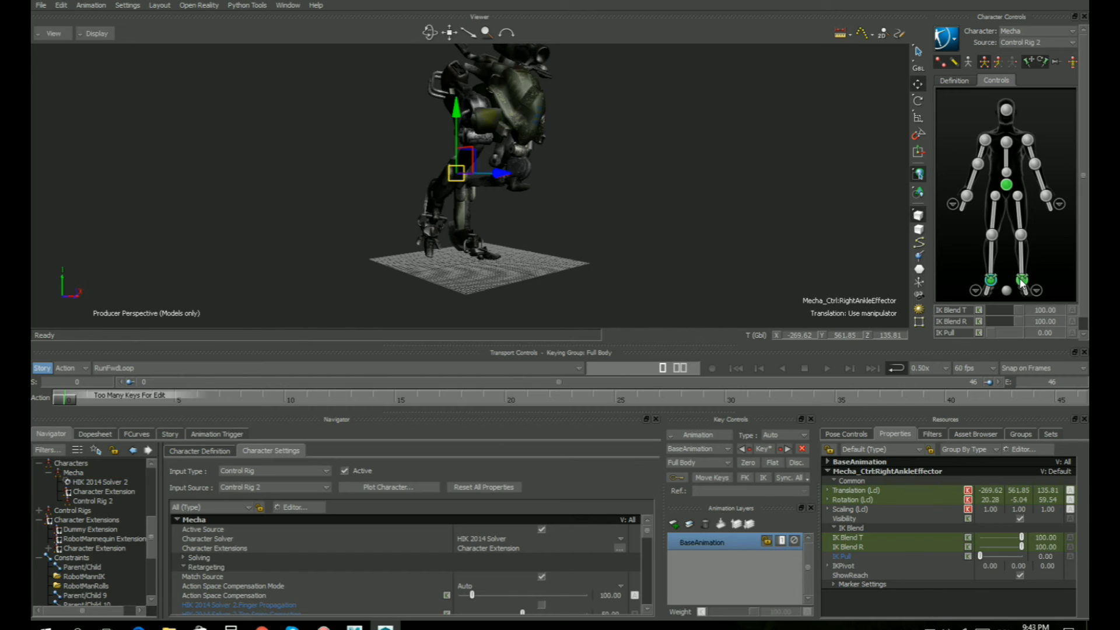
{"action": "left_click", "coordinate": [975, 290]}
{"action": "left_click", "coordinate": [1009, 199]}
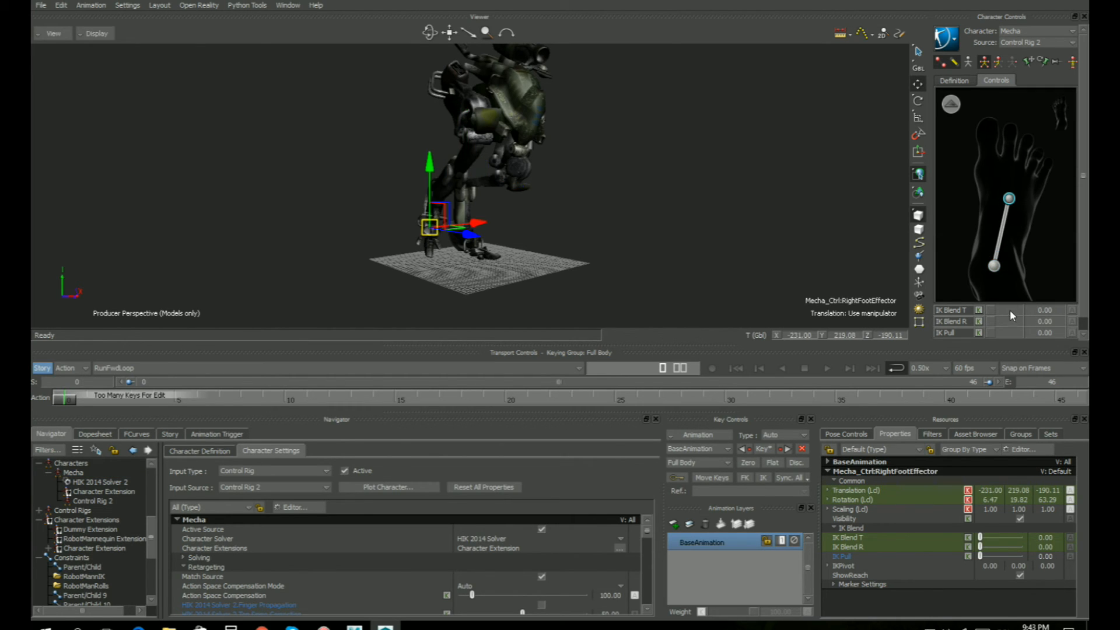
{"action": "left_click", "coordinate": [1058, 110]}
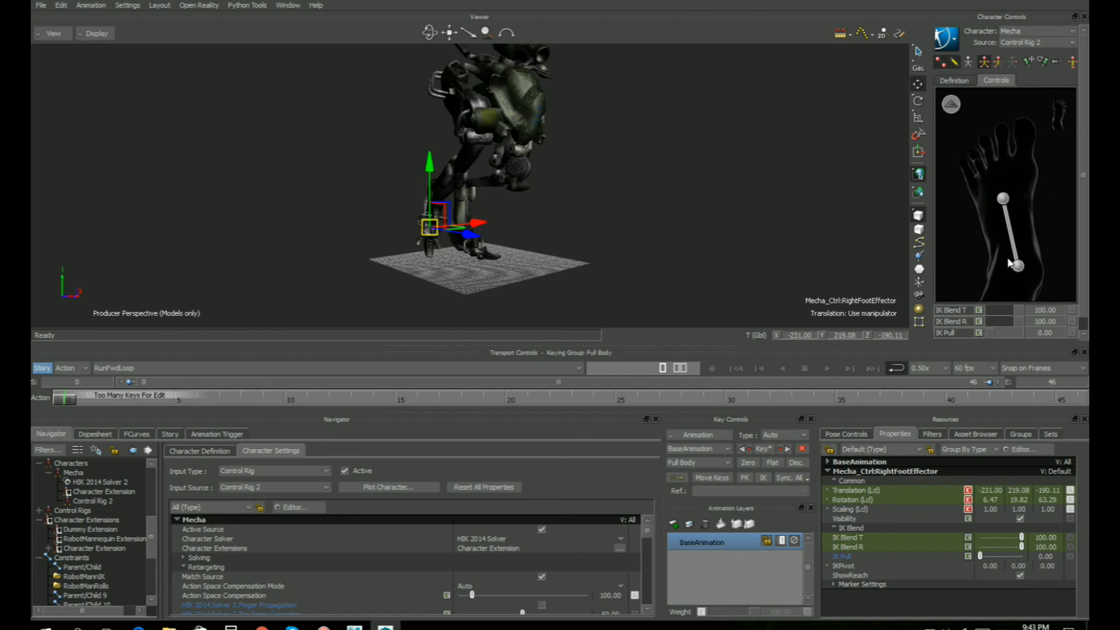
{"action": "left_click", "coordinate": [1002, 199]}
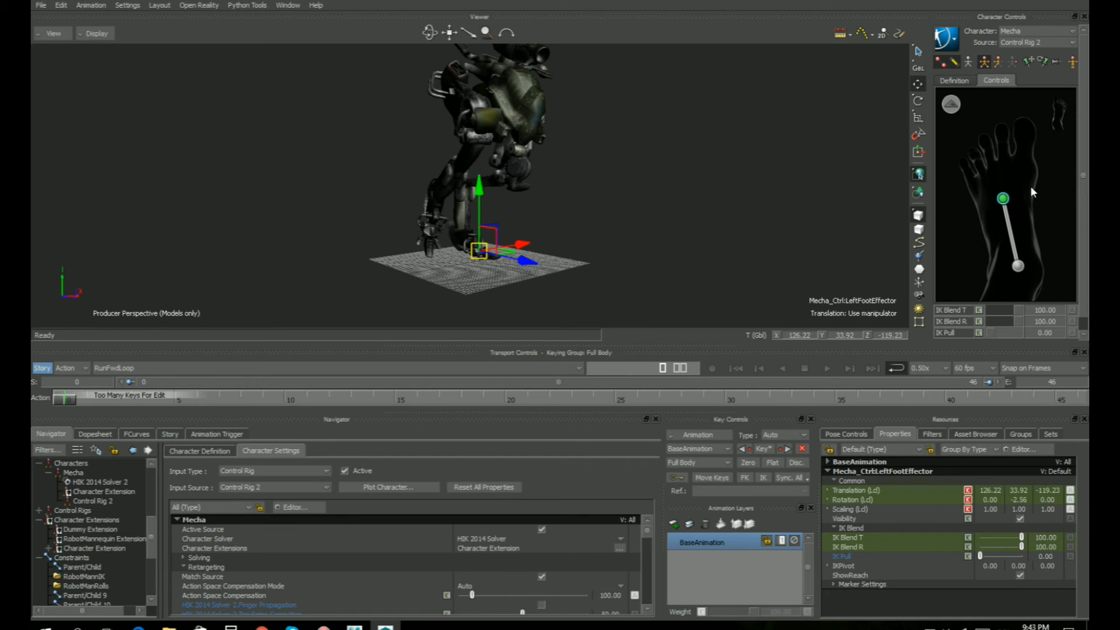
{"action": "left_click", "coordinate": [579, 272]}
Replay the RunFwdLoop take with the control rig active and return to frame 0
{"action": "left_click", "coordinate": [827, 368]}
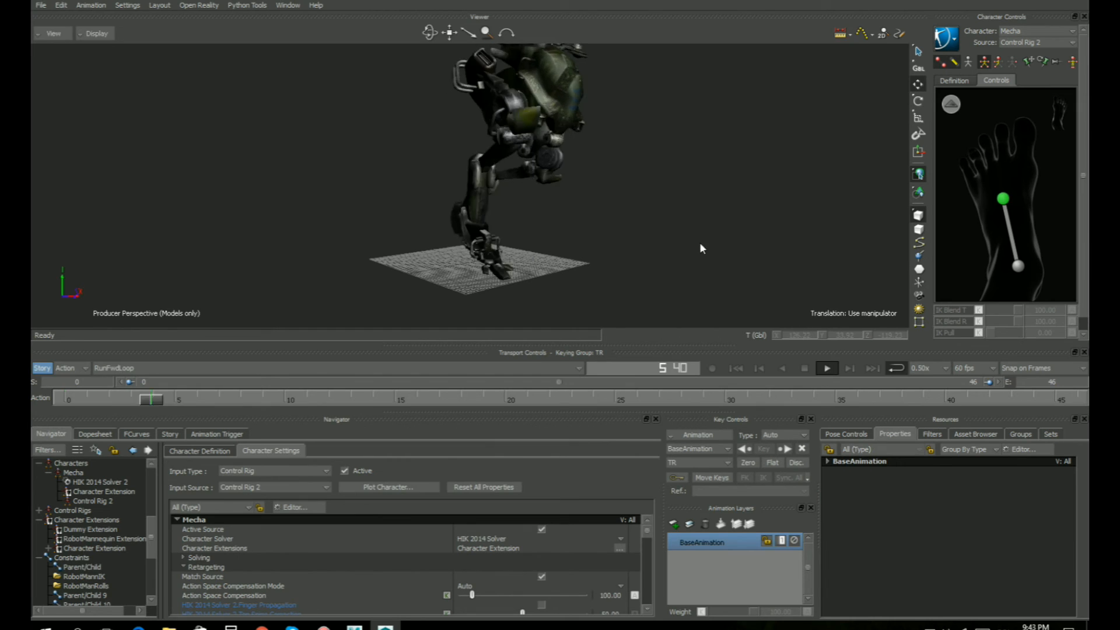
{"action": "left_click", "coordinate": [737, 368]}
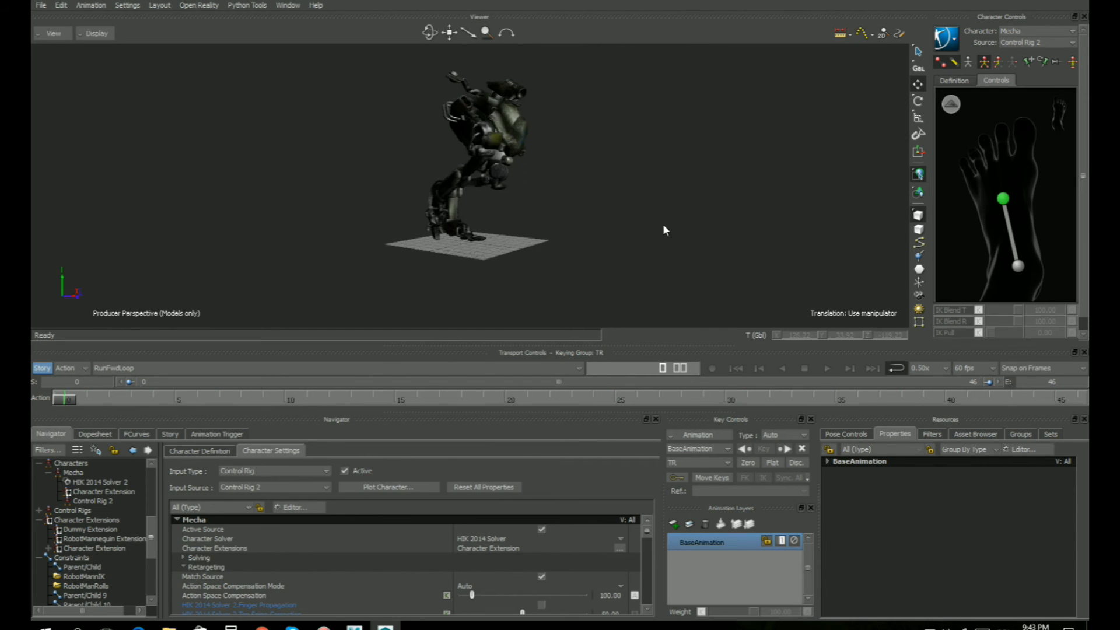
{"action": "scroll", "coordinate": [465, 275], "scroll_direction": "up", "scroll_amount": 2}
{"action": "mouse_move", "coordinate": [73, 401]}
{"action": "left_mouse_down"}
{"action": "mouse_move", "coordinate": [813, 401]}
{"action": "mouse_move", "coordinate": [65, 402]}
{"action": "left_mouse_up"}
{"action": "left_click_drag", "start_coordinate": [544, 159], "coordinate": [316, 244], "text": "ctrl+shift"}
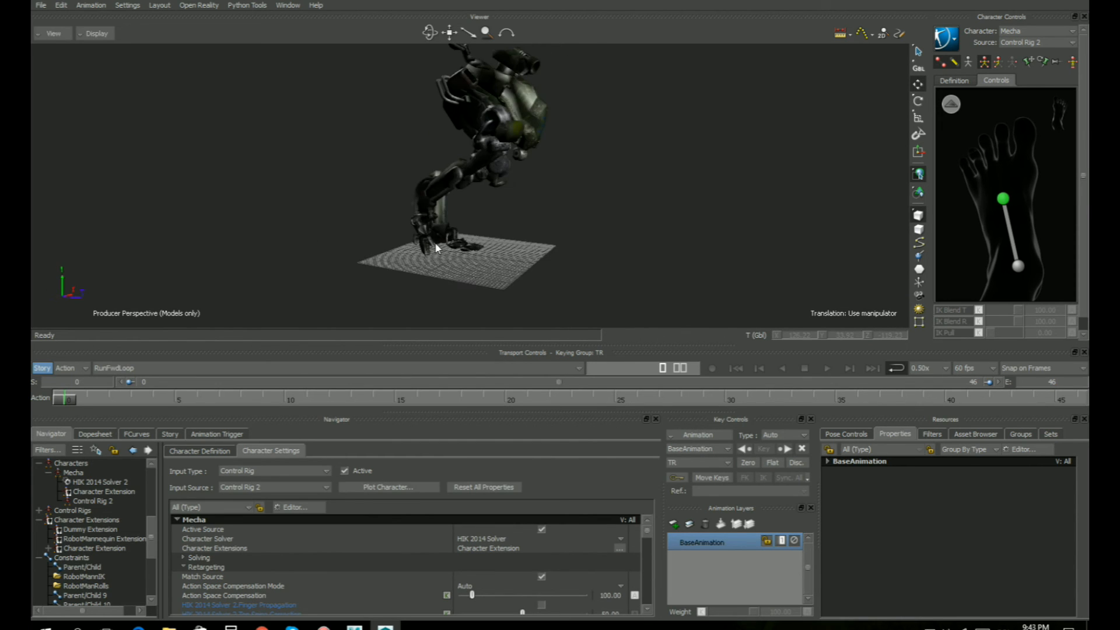
Scrub RunFwdLoop between frame 0 and frame 21, examining the mech's leg and foot poses from several sides
{"action": "left_click_drag", "start_coordinate": [67, 401], "coordinate": [481, 395]}
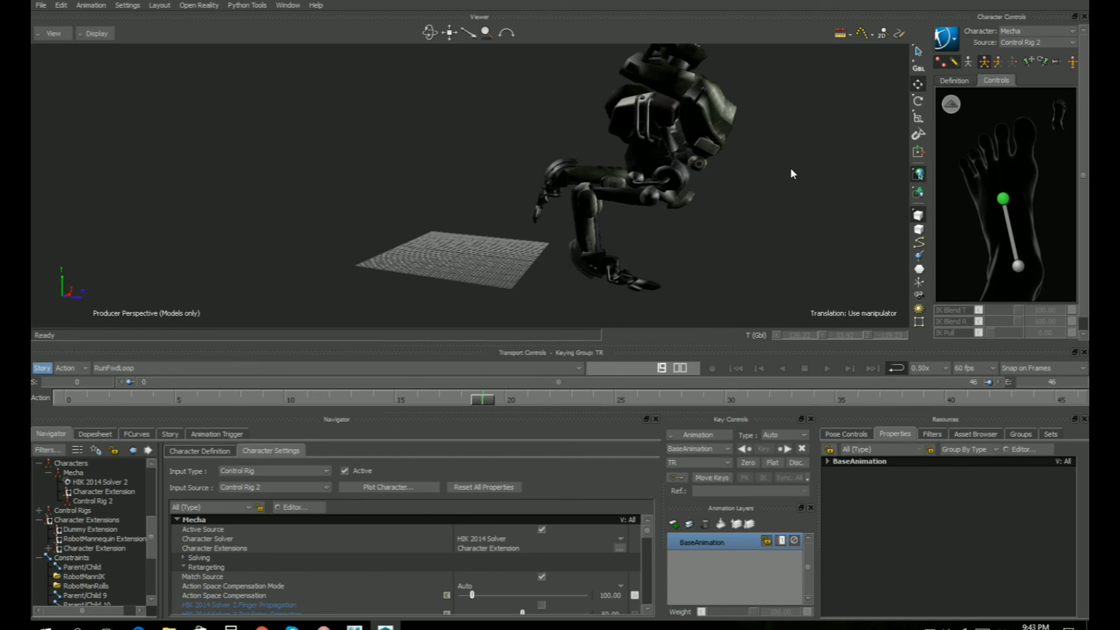
{"action": "left_click_drag", "start_coordinate": [791, 172], "coordinate": [742, 170], "text": "ctrl+shift"}
{"action": "left_click_drag", "start_coordinate": [679, 248], "coordinate": [704, 224], "text": "ctrl"}
{"action": "left_click_drag", "start_coordinate": [705, 225], "coordinate": [602, 187], "text": "ctrl+shift"}
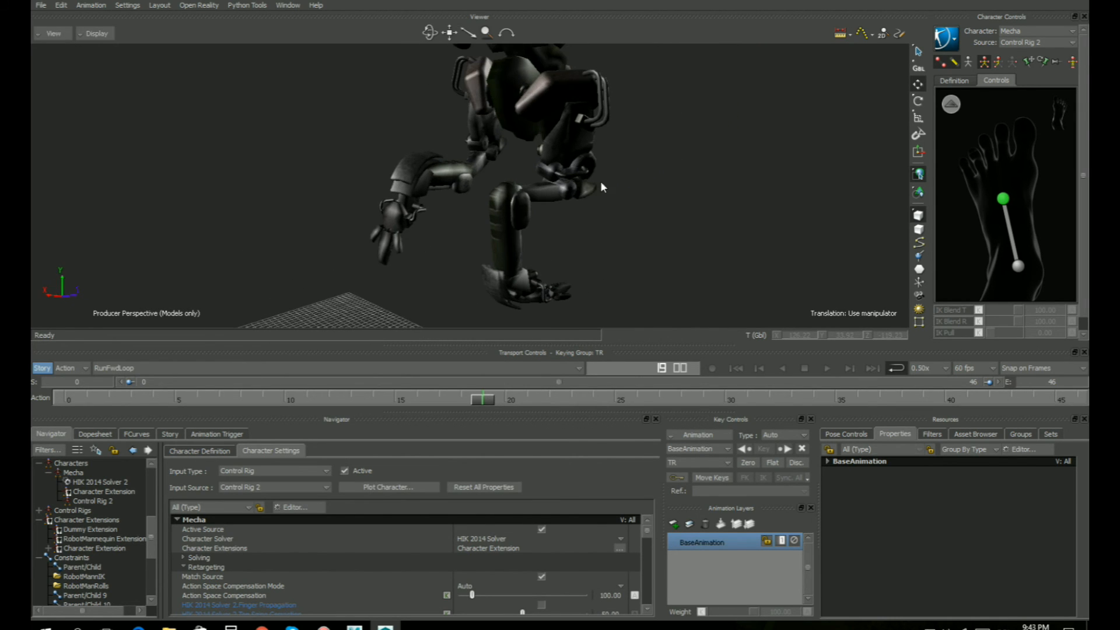
{"action": "left_click_drag", "start_coordinate": [489, 402], "coordinate": [55, 413]}
{"action": "left_click_drag", "start_coordinate": [434, 219], "coordinate": [452, 169], "text": "ctrl"}
{"action": "mouse_move", "coordinate": [68, 402]}
{"action": "left_mouse_down"}
{"action": "mouse_move", "coordinate": [325, 400]}
{"action": "mouse_move", "coordinate": [471, 383]}
{"action": "mouse_move", "coordinate": [461, 382]}
{"action": "left_mouse_up"}
{"action": "left_click_drag", "start_coordinate": [613, 208], "coordinate": [440, 268], "text": "ctrl+shift"}
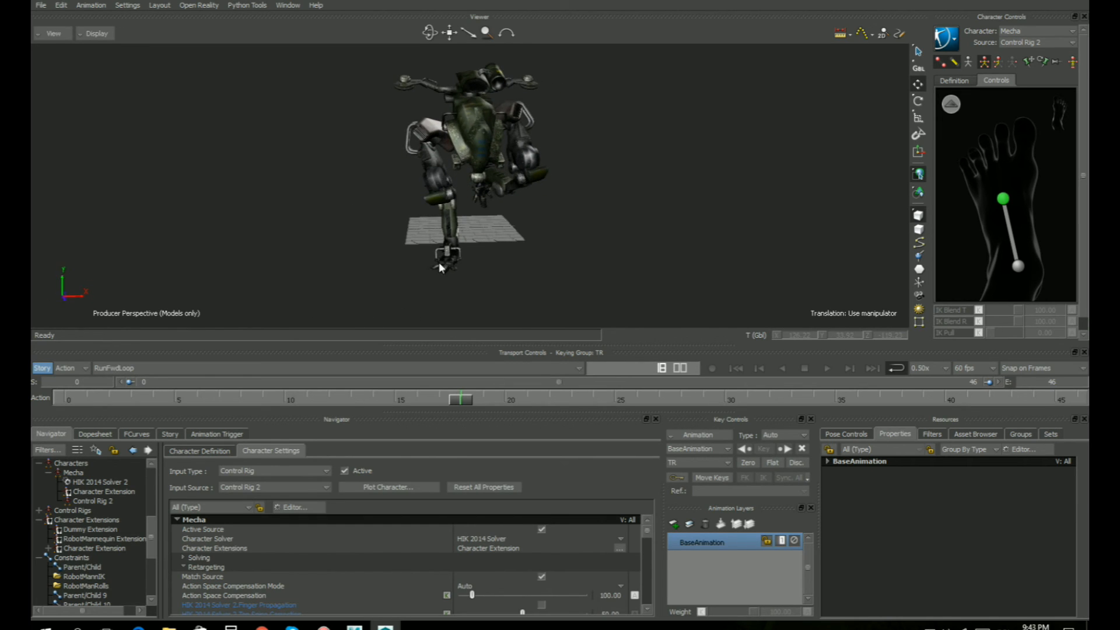
{"action": "mouse_move", "coordinate": [460, 406]}
{"action": "left_mouse_down"}
{"action": "mouse_move", "coordinate": [374, 396]}
{"action": "mouse_move", "coordinate": [406, 372]}
{"action": "mouse_move", "coordinate": [635, 365]}
{"action": "mouse_move", "coordinate": [523, 369]}
{"action": "left_mouse_up"}
{"action": "left_click_drag", "start_coordinate": [382, 184], "coordinate": [578, 182], "text": "ctrl+shift"}
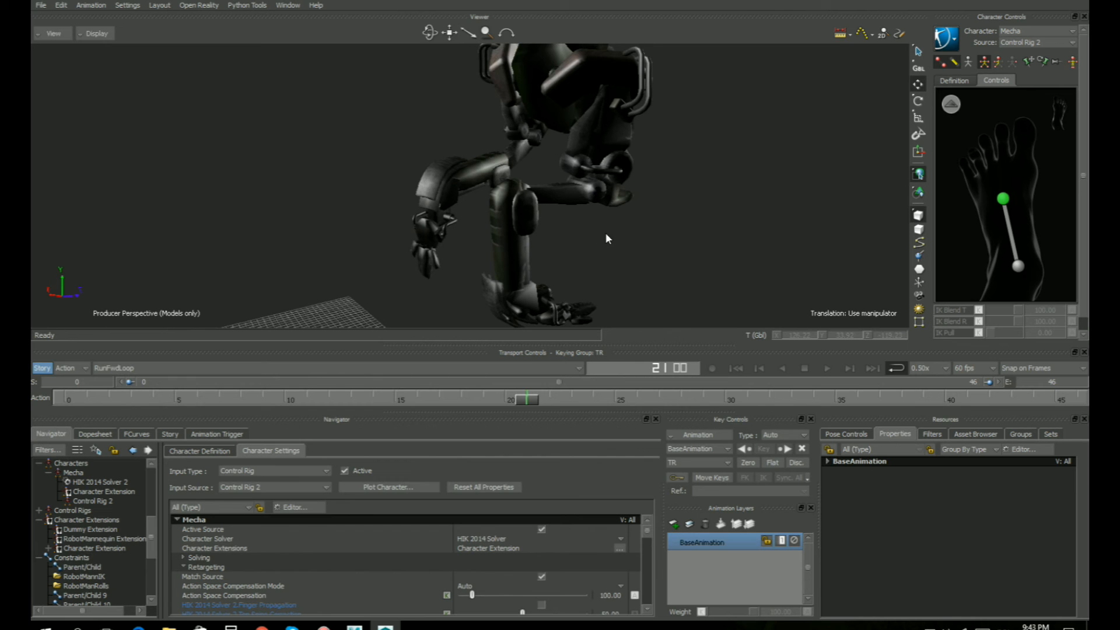
Select the control rig's right leg nodes from RightUpLeg to RightToeBase in the schematic, and show the rig in X-Ray perspective
{"action": "key", "text": "ctrl+w"}
{"action": "left_click_drag", "start_coordinate": [770, 248], "coordinate": [556, 244], "text": "shift"}
{"action": "left_click_drag", "start_coordinate": [703, 243], "coordinate": [548, 64], "text": "shift"}
{"action": "left_click_drag", "start_coordinate": [481, 308], "coordinate": [568, 57], "text": "shift"}
{"action": "left_click_drag", "start_coordinate": [500, 213], "coordinate": [526, 117], "text": "ctrl"}
{"action": "left_click_drag", "start_coordinate": [449, 175], "coordinate": [474, 223], "text": "shift"}
{"action": "mouse_move", "coordinate": [542, 293]}
{"action": "left_mouse_down", "text": "shift"}
{"action": "mouse_move", "coordinate": [531, 124]}
{"action": "mouse_move", "coordinate": [518, 199]}
{"action": "mouse_move", "coordinate": [547, 249]}
{"action": "mouse_move", "coordinate": [547, 284]}
{"action": "left_mouse_up", "text": "shift"}
{"action": "left_click_drag", "start_coordinate": [497, 227], "coordinate": [554, 96], "text": "ctrl"}
{"action": "left_click_drag", "start_coordinate": [530, 142], "coordinate": [566, 92], "text": "ctrl"}
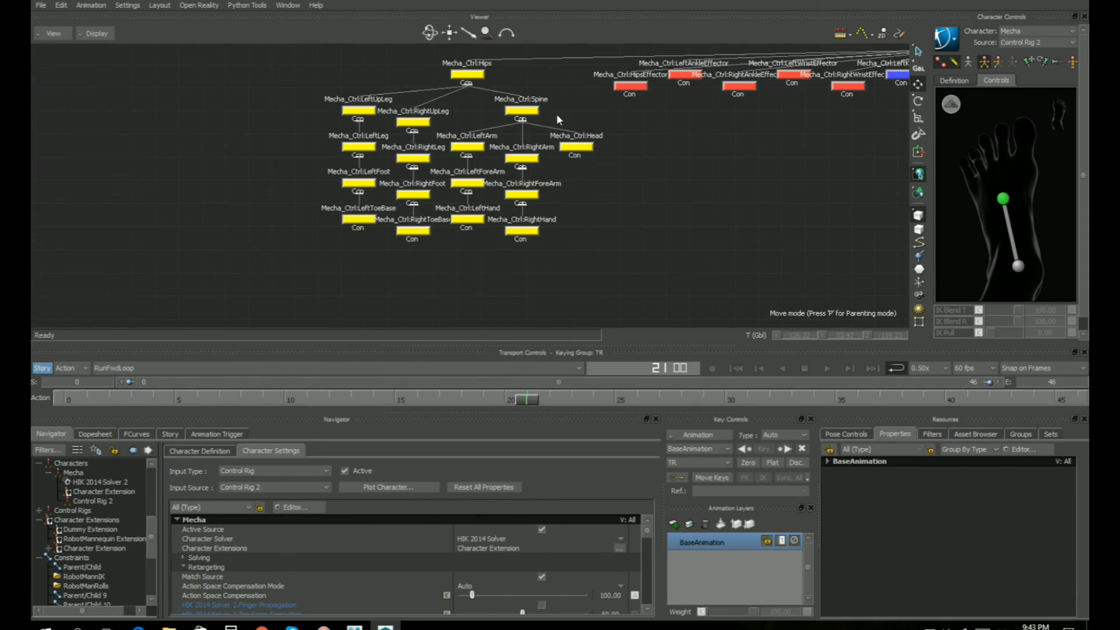
{"action": "left_click_drag", "start_coordinate": [452, 155], "coordinate": [302, 101], "text": "ctrl"}
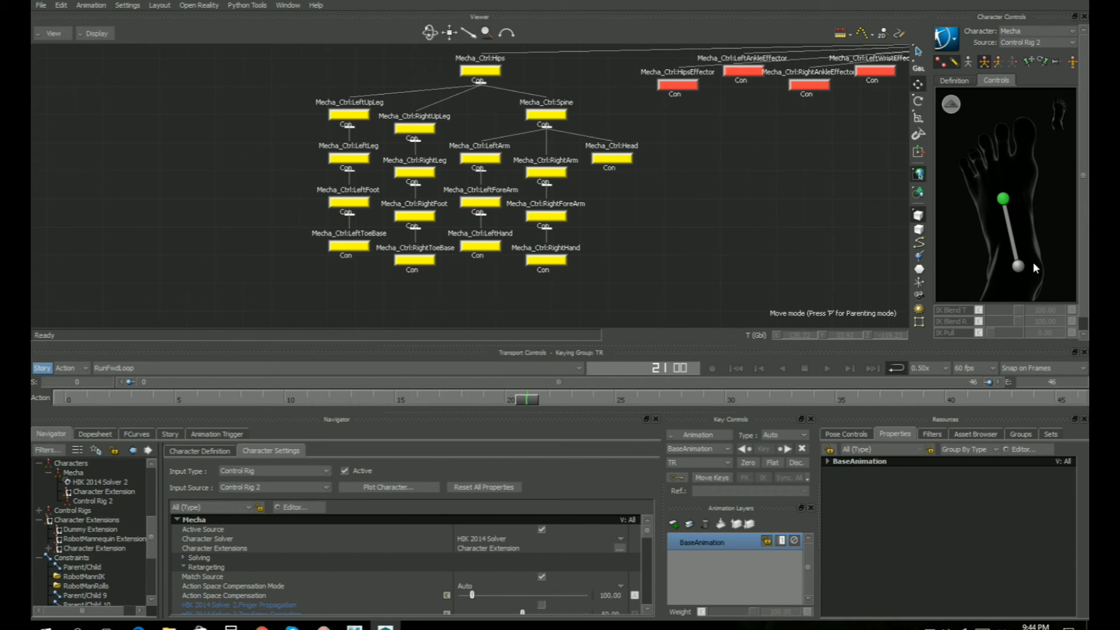
{"action": "left_click", "coordinate": [1018, 267]}
{"action": "left_click", "coordinate": [283, 96]}
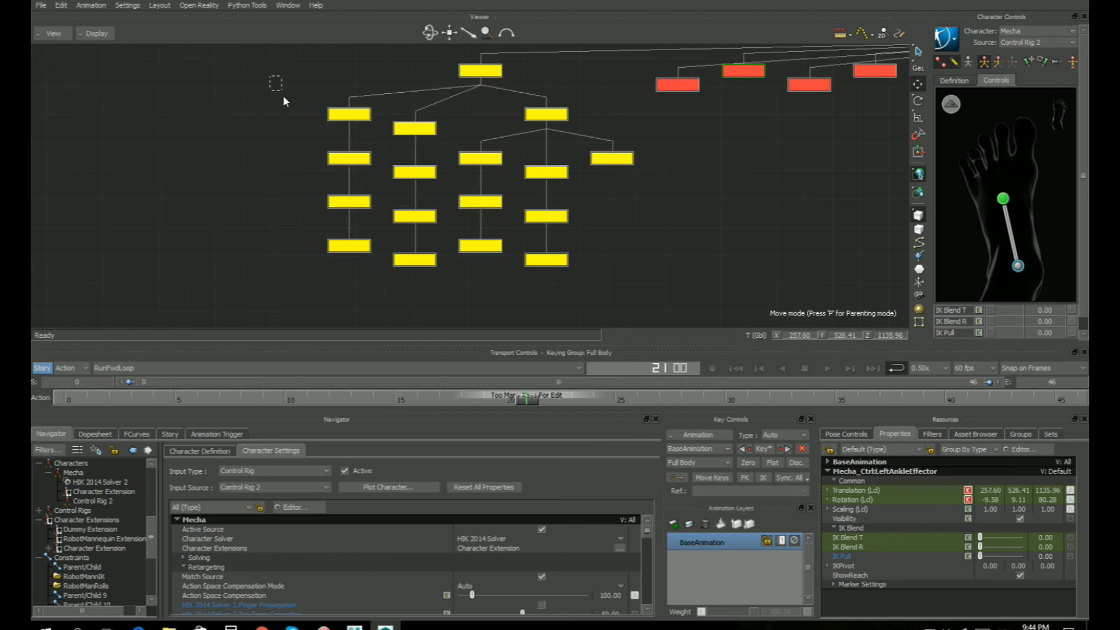
{"action": "left_click_drag", "start_coordinate": [398, 100], "coordinate": [422, 275]}
{"action": "key", "text": "ctrl+e"}
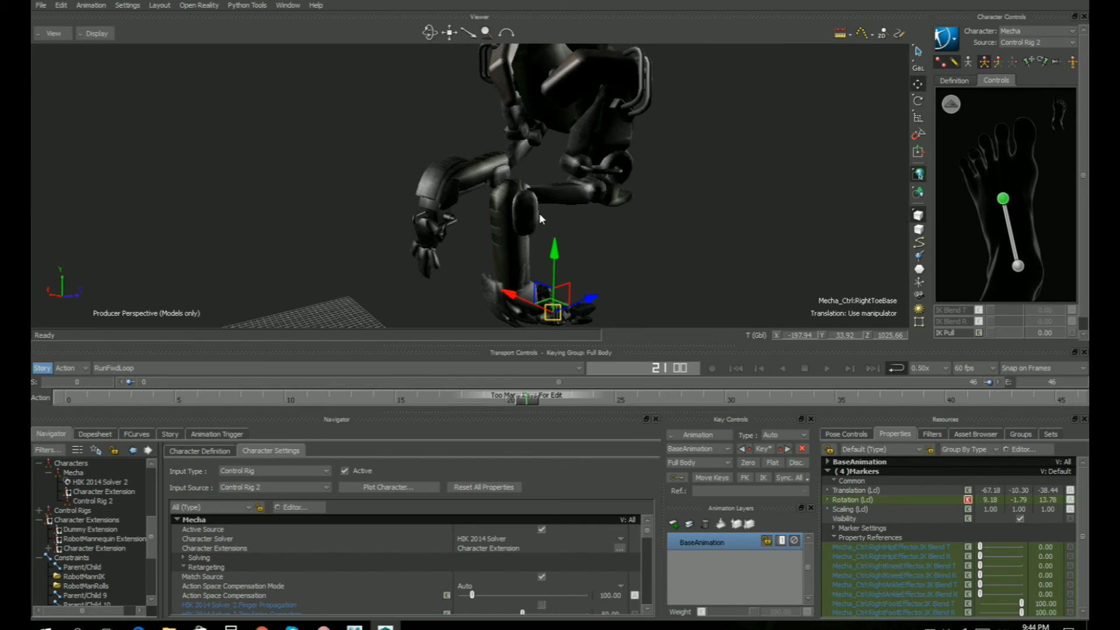
{"action": "key", "text": "ctrl+a"}
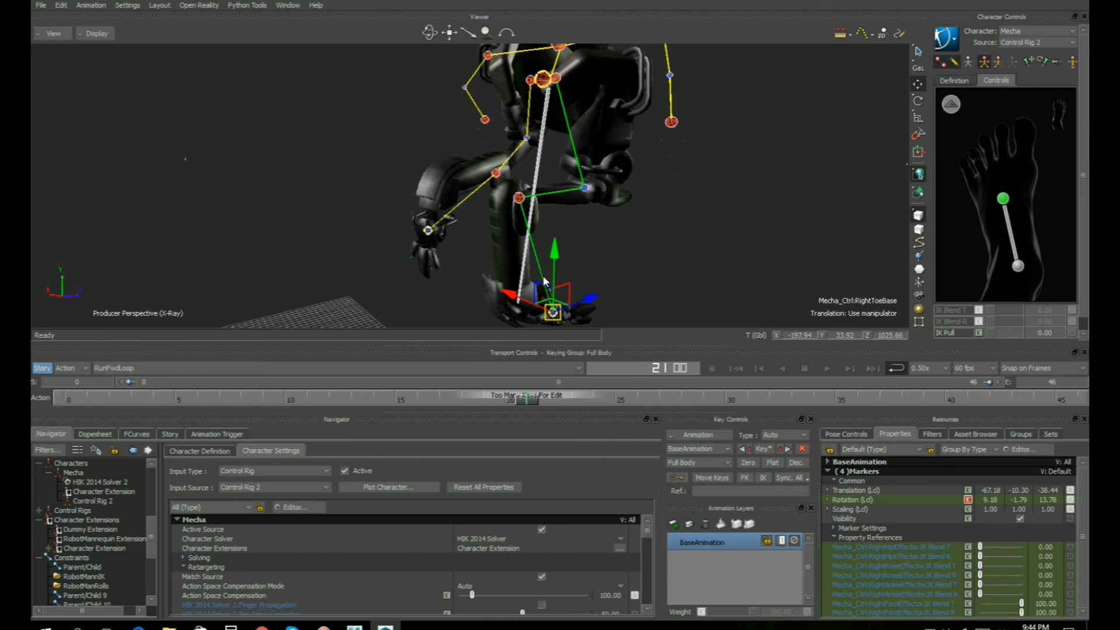
Display the right leg nodes' translation and rotation function curves and select all their keys from frame 0 to 46
{"action": "left_click", "coordinate": [138, 434]}
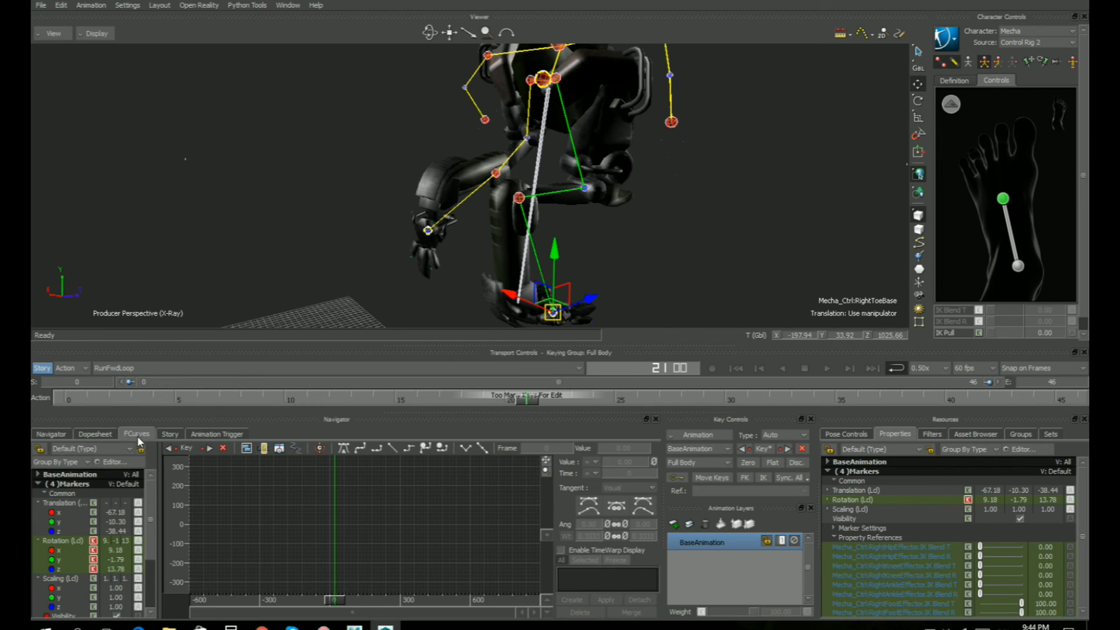
{"action": "left_click", "coordinate": [65, 505]}
{"action": "left_click", "coordinate": [67, 542], "text": "ctrl"}
{"action": "left_click_drag", "start_coordinate": [326, 506], "coordinate": [317, 476], "text": "ctrl"}
{"action": "left_click_drag", "start_coordinate": [459, 498], "coordinate": [389, 538], "text": "ctrl"}
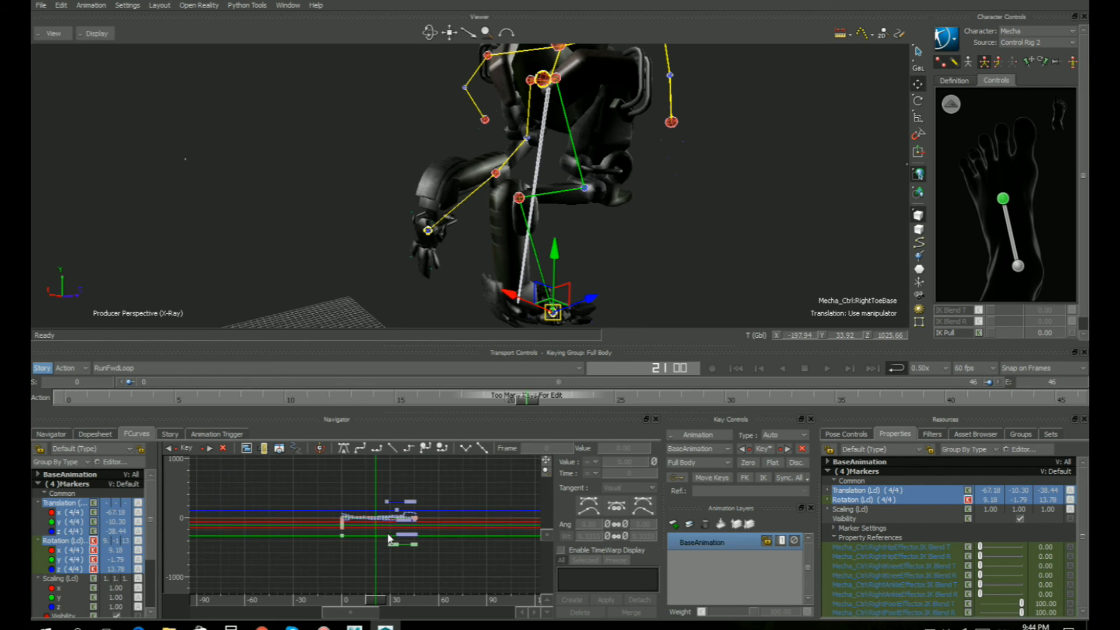
{"action": "left_click_drag", "start_coordinate": [311, 479], "coordinate": [445, 568]}
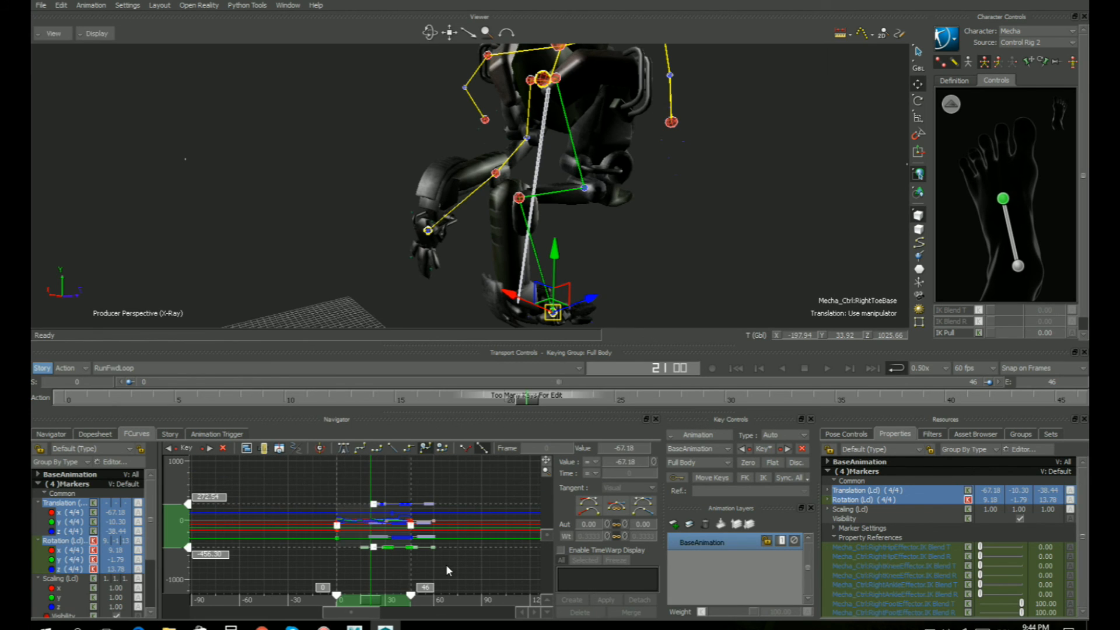
{"action": "right_click", "coordinate": [376, 520]}
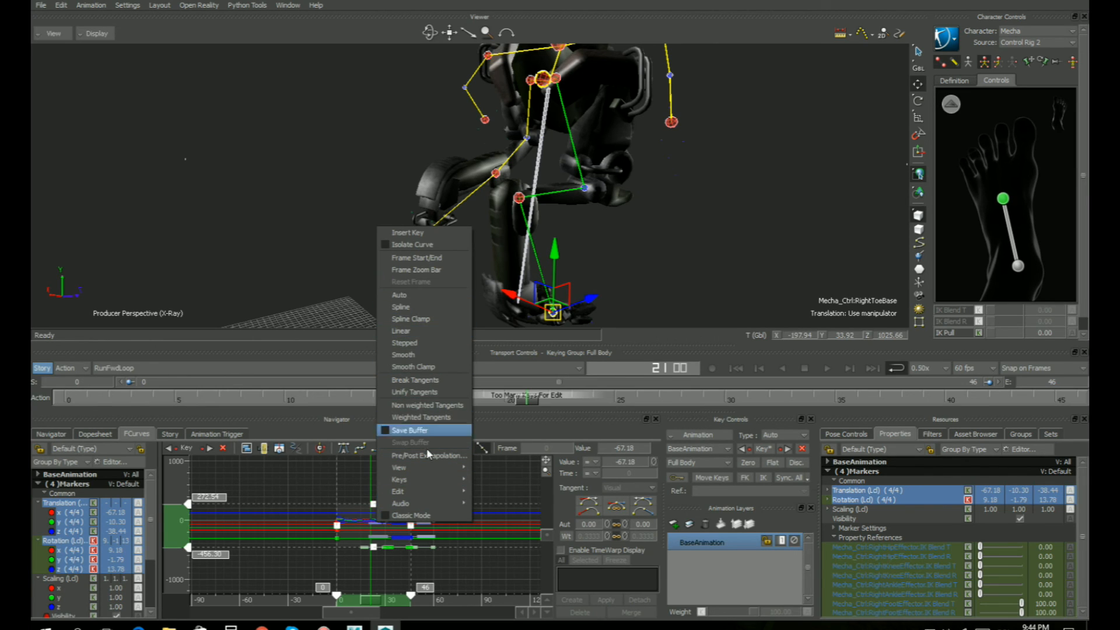
{"action": "mouse_move", "coordinate": [423, 481]}
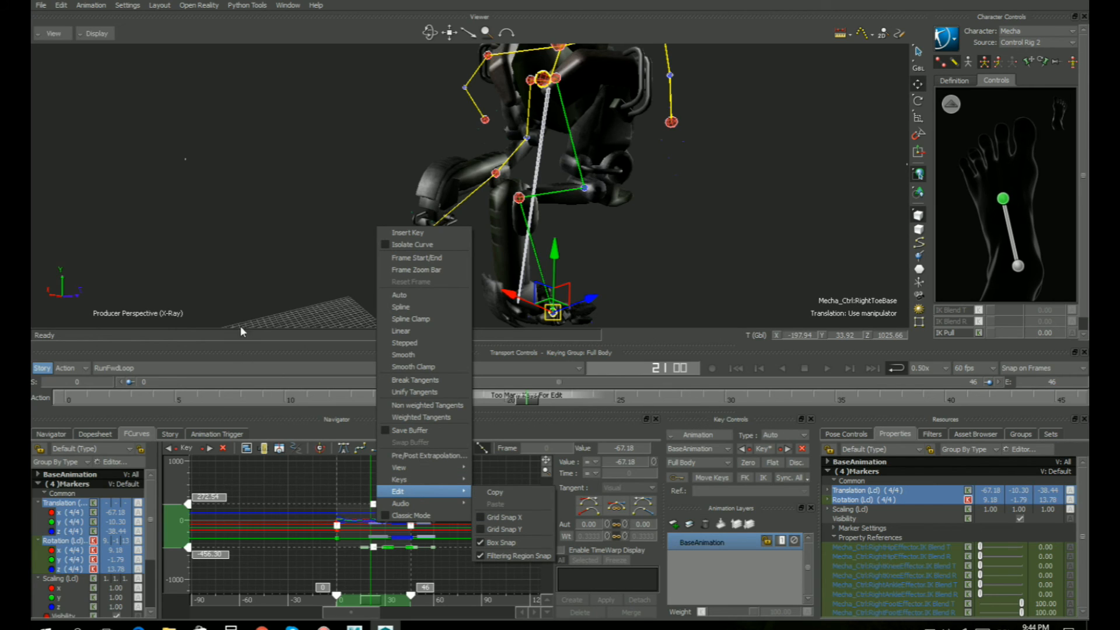
{"action": "left_click", "coordinate": [295, 487]}
{"action": "left_click", "coordinate": [295, 488]}
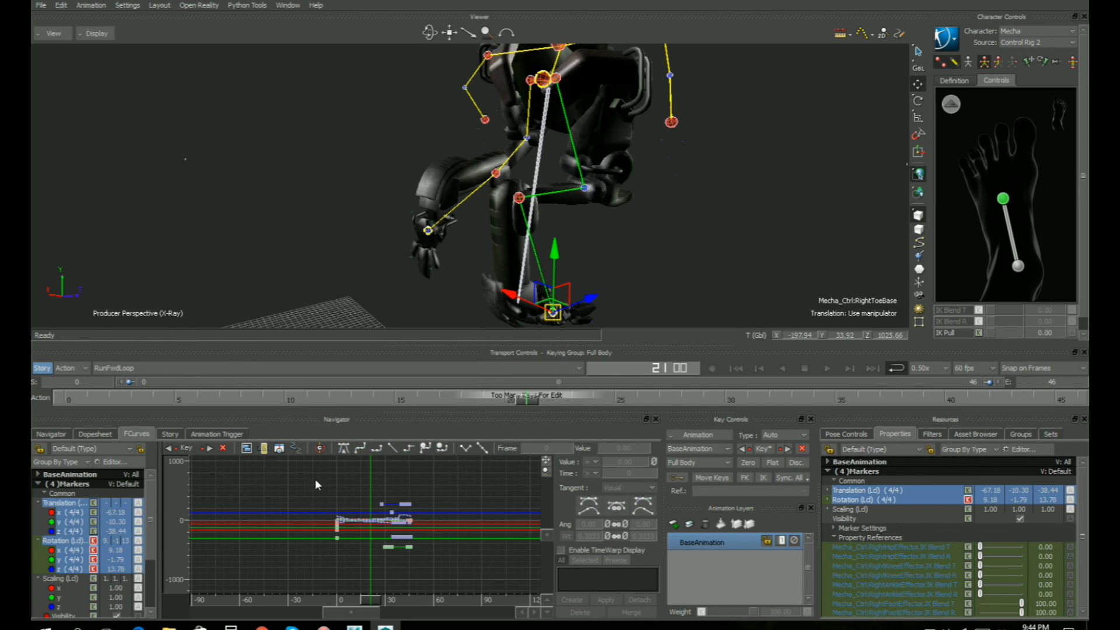
{"action": "left_click_drag", "start_coordinate": [292, 476], "coordinate": [450, 568]}
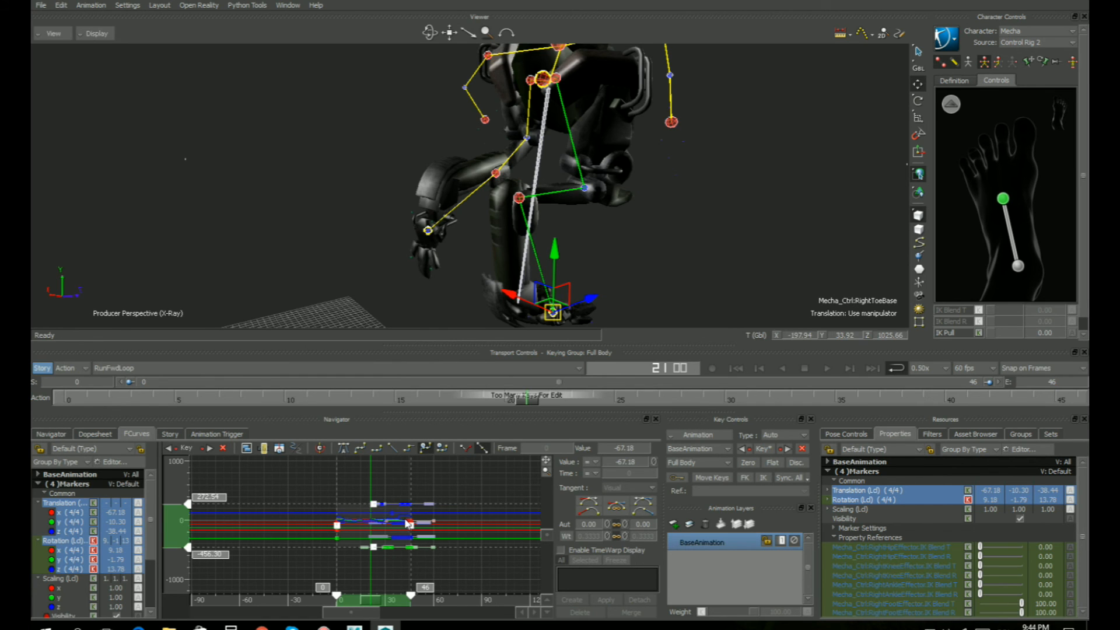
Return the character controls to the full-body view and check the right knee and right hip effectors
{"action": "left_click", "coordinate": [717, 213]}
{"action": "left_click_drag", "start_coordinate": [718, 214], "coordinate": [543, 211], "text": "ctrl+shift"}
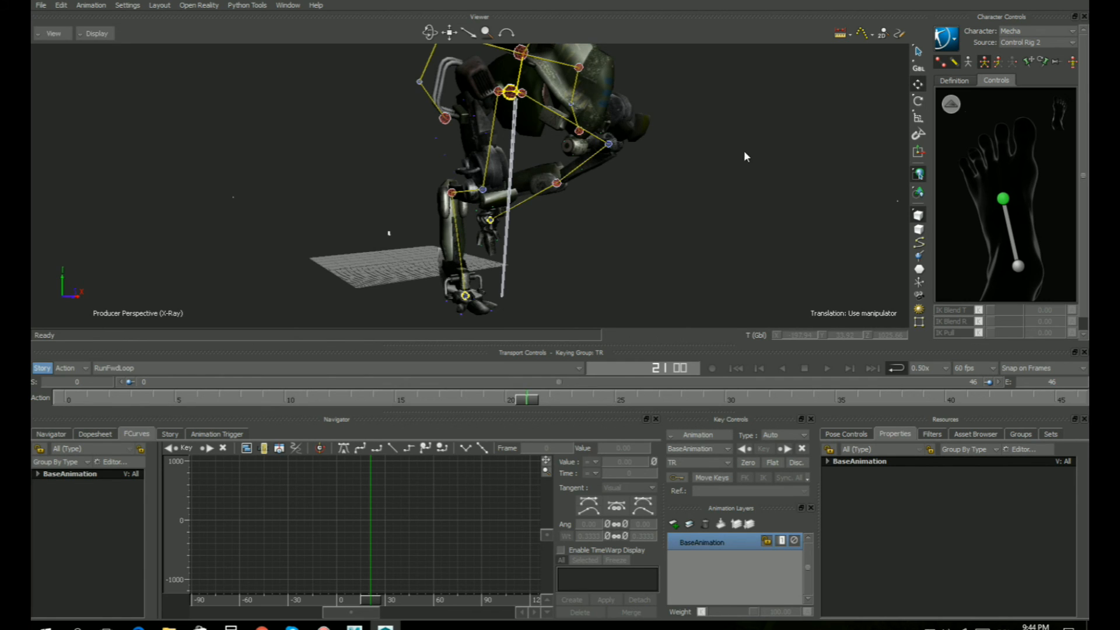
{"action": "left_click", "coordinate": [951, 103]}
{"action": "left_click", "coordinate": [991, 235]}
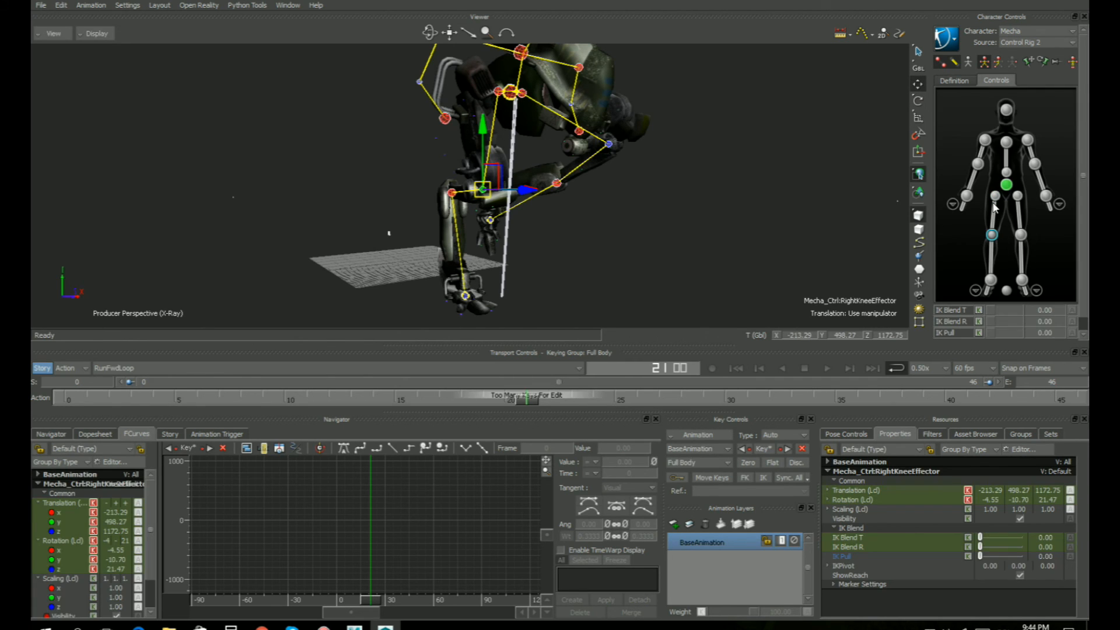
{"action": "left_click", "coordinate": [995, 196]}
{"action": "left_click", "coordinate": [701, 294]}
Replay RunFwdLoop from frame 0 and scrub to frame 37, examining the mech's leg poses from several sides
{"action": "left_click", "coordinate": [736, 369]}
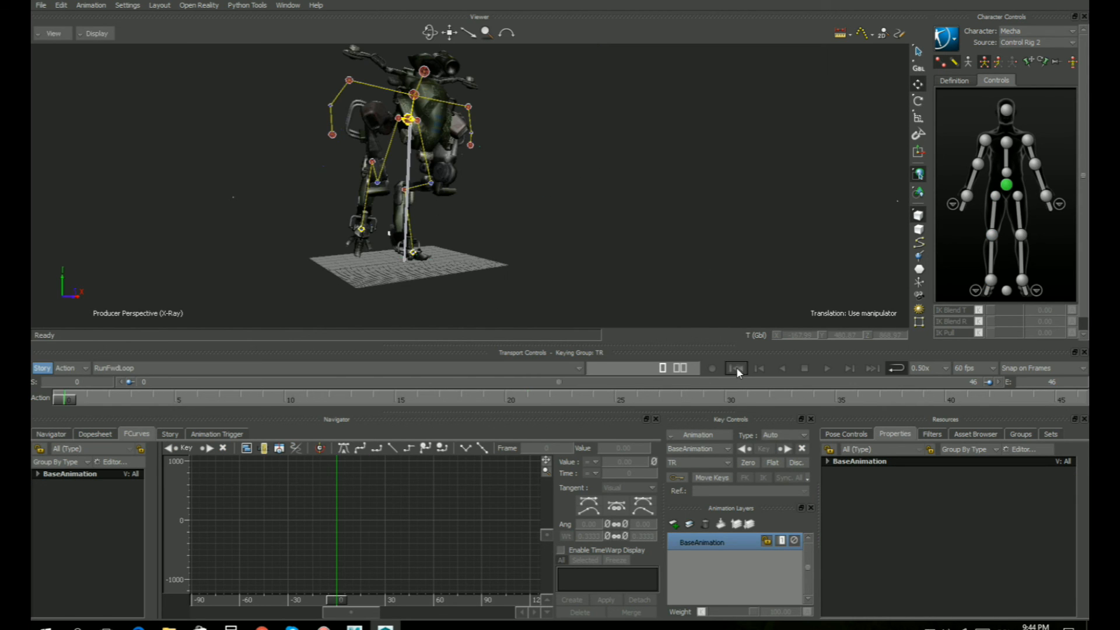
{"action": "left_click", "coordinate": [826, 369]}
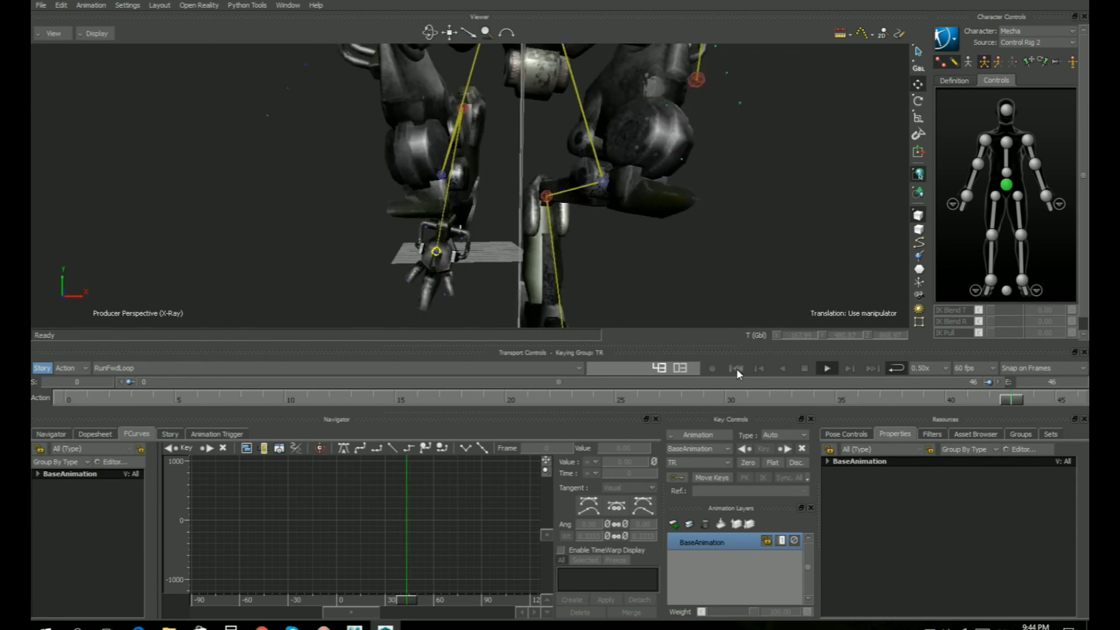
{"action": "left_click", "coordinate": [736, 369]}
{"action": "mouse_move", "coordinate": [63, 398]}
{"action": "left_mouse_down"}
{"action": "mouse_move", "coordinate": [425, 389]}
{"action": "mouse_move", "coordinate": [692, 340]}
{"action": "mouse_move", "coordinate": [332, 342]}
{"action": "mouse_move", "coordinate": [62, 361]}
{"action": "mouse_move", "coordinate": [82, 378]}
{"action": "mouse_move", "coordinate": [63, 377]}
{"action": "left_mouse_up"}
{"action": "left_click_drag", "start_coordinate": [319, 240], "coordinate": [540, 233], "text": "ctrl+shift"}
{"action": "left_click_drag", "start_coordinate": [96, 395], "coordinate": [768, 298]}
{"action": "left_click_drag", "start_coordinate": [768, 299], "coordinate": [577, 286], "text": "ctrl"}
{"action": "left_click_drag", "start_coordinate": [773, 399], "coordinate": [878, 398]}
{"action": "left_click_drag", "start_coordinate": [579, 212], "coordinate": [546, 186], "text": "ctrl+shift"}
{"action": "left_click", "coordinate": [1017, 196]}
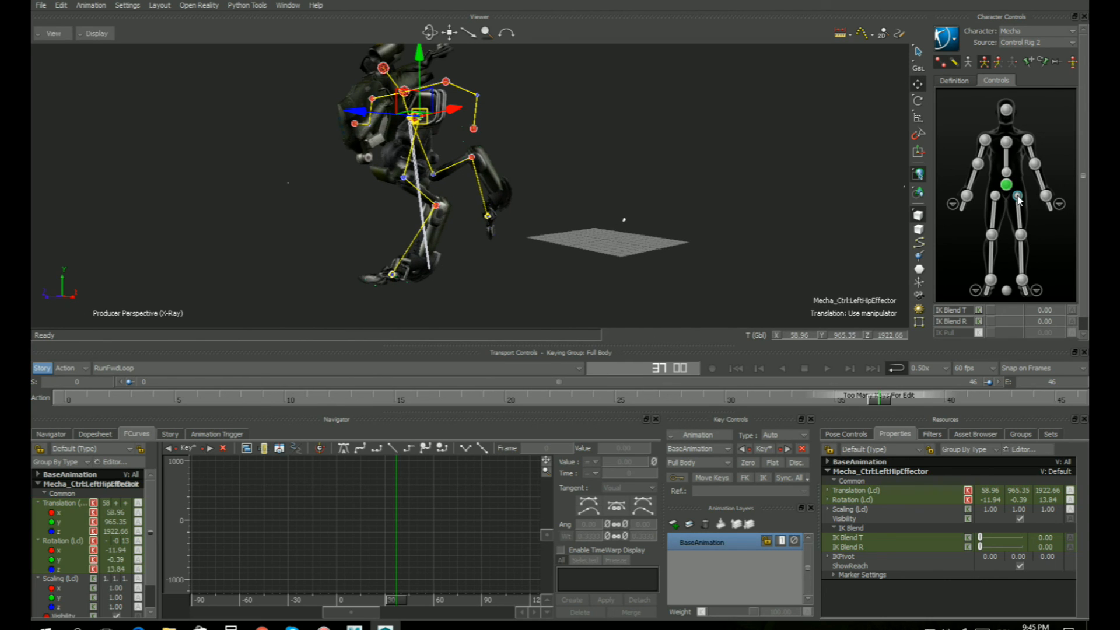
{"action": "left_click", "coordinate": [1021, 234], "text": "shift"}
{"action": "left_click", "coordinate": [1021, 280], "text": "shift"}
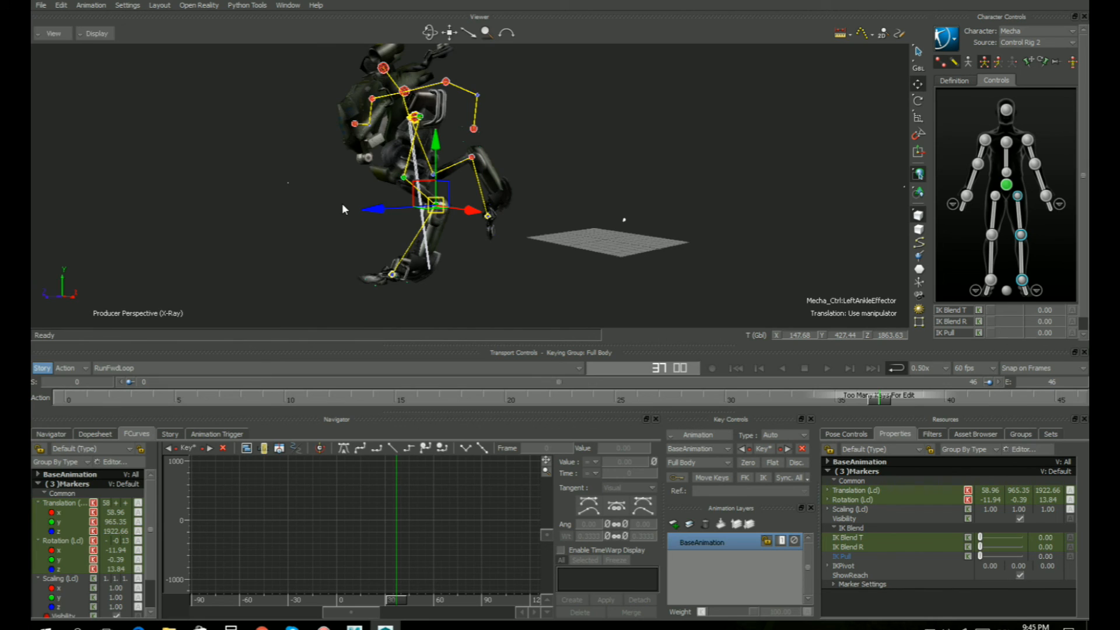
Select the control rig's left leg nodes from LeftUpLeg to LeftToeBase in the schematic and return to the perspective view
{"action": "key", "text": "ctrl+w"}
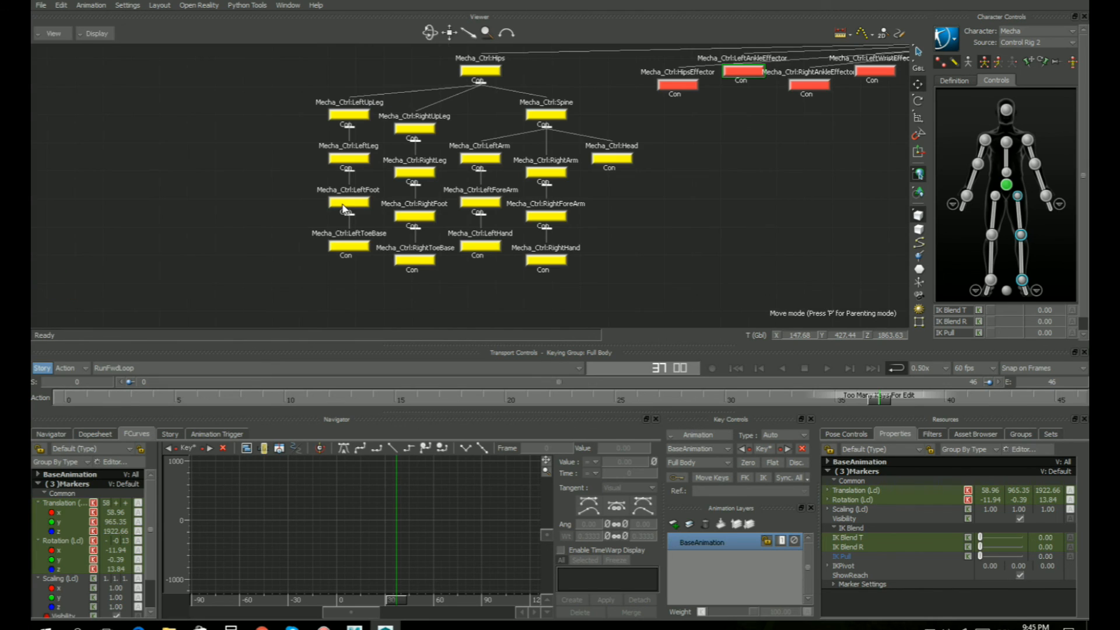
{"action": "left_click", "coordinate": [429, 296]}
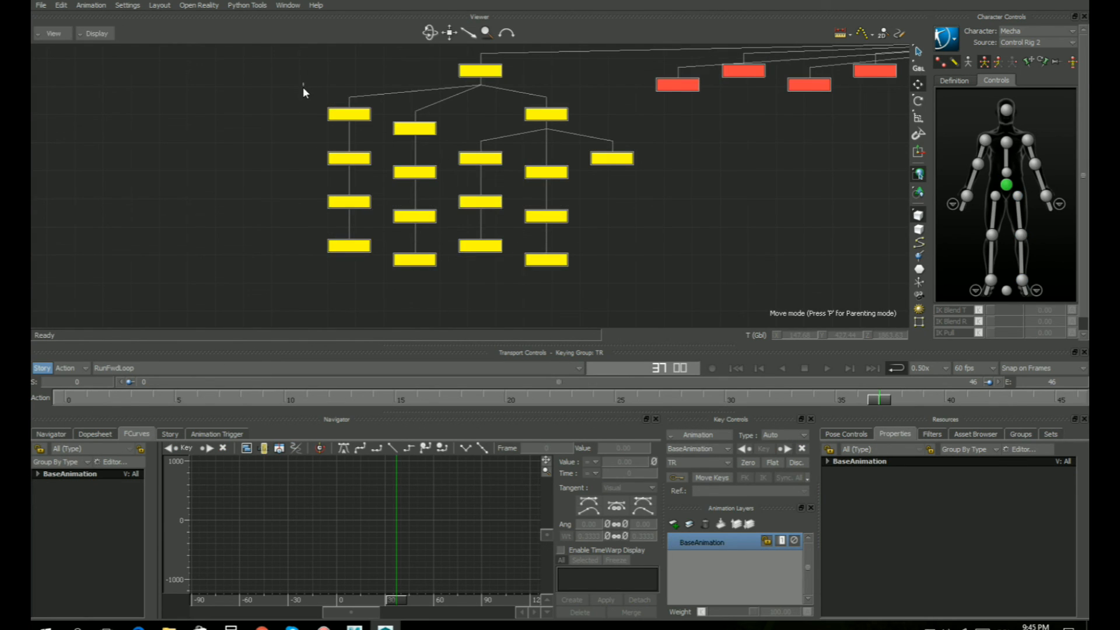
{"action": "left_click_drag", "start_coordinate": [305, 85], "coordinate": [350, 277]}
{"action": "scroll", "coordinate": [400, 161], "scroll_direction": "down", "scroll_amount": 2}
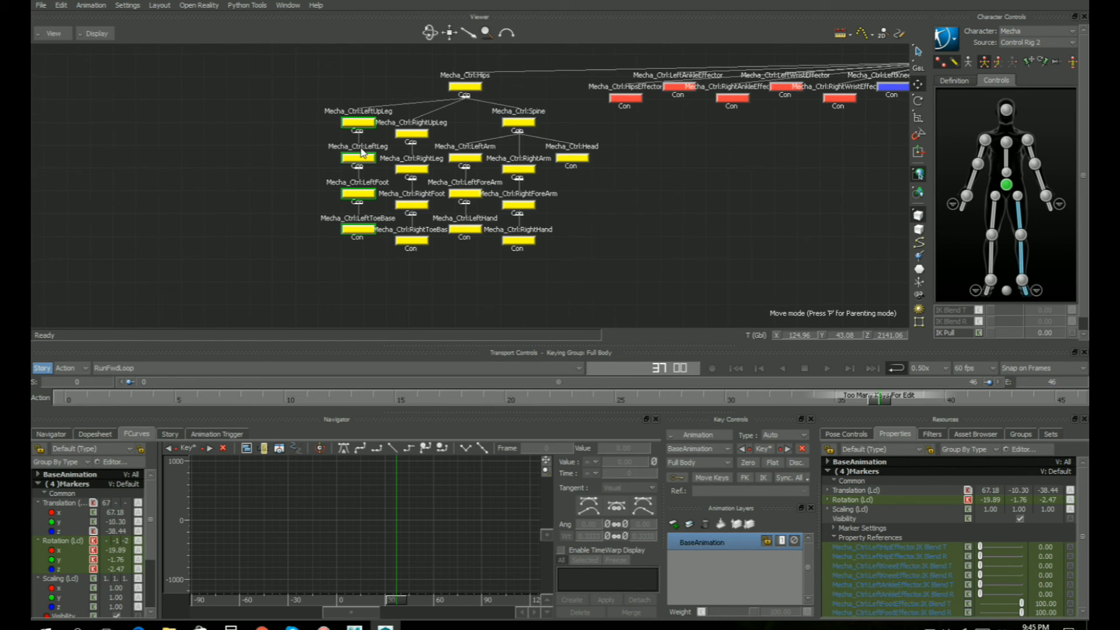
{"action": "key", "text": "ctrl+e"}
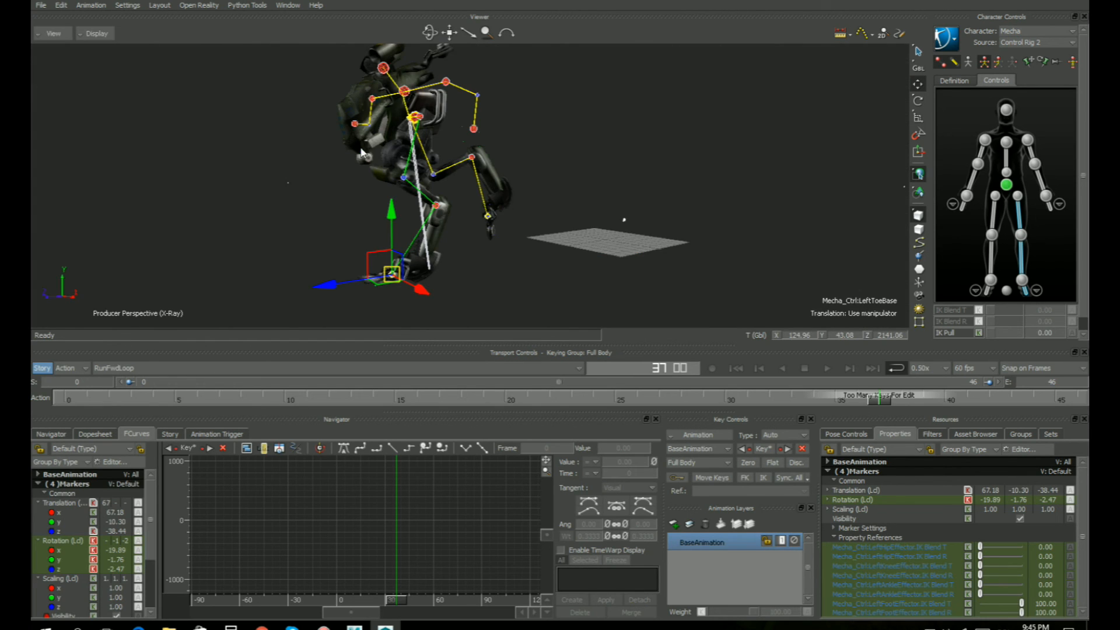
Display the left leg nodes' translation and rotation function curves and select all their keys from frame 0 to 46
{"action": "left_click", "coordinate": [64, 503]}
{"action": "left_click", "coordinate": [69, 540], "text": "ctrl"}
{"action": "key", "text": "a"}
{"action": "left_click_drag", "start_coordinate": [242, 474], "coordinate": [469, 574]}
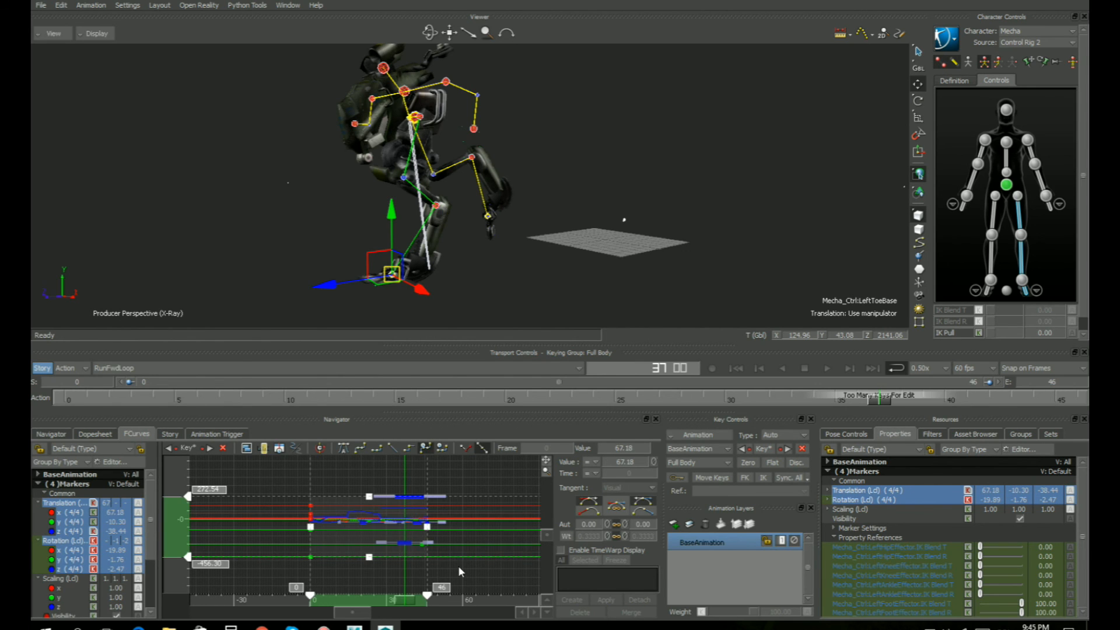
Show models only, replay RunFwdLoop while examining the mech's run from several sides, and return to frame 0
{"action": "left_click", "coordinate": [567, 269]}
{"action": "left_click", "coordinate": [826, 368]}
{"action": "key", "text": "ctrl+a"}
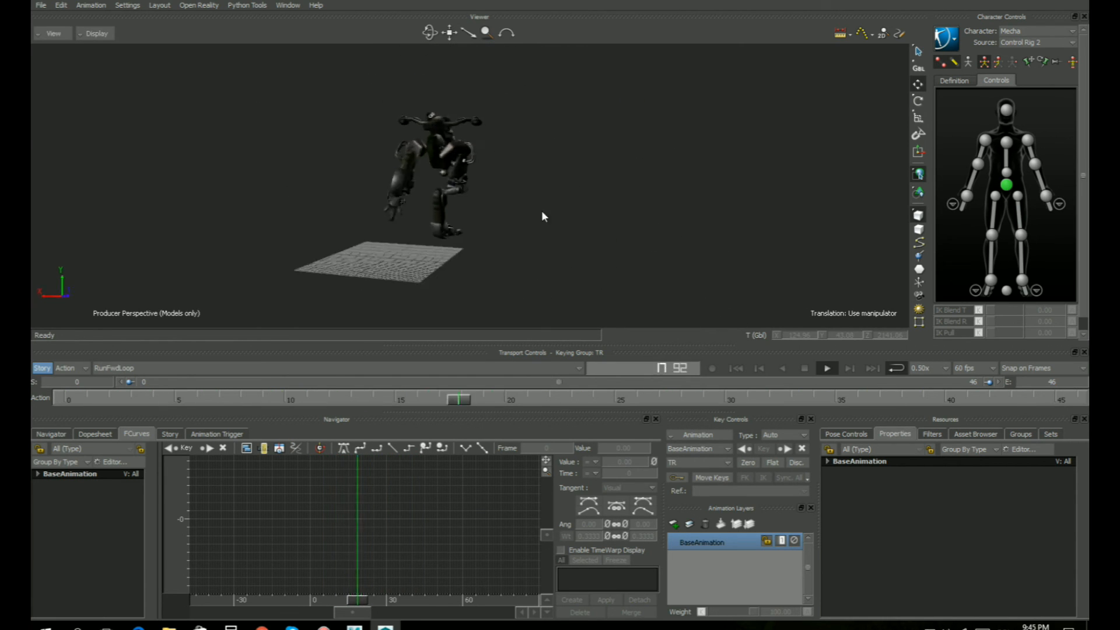
{"action": "left_click_drag", "start_coordinate": [345, 210], "coordinate": [703, 274], "text": "ctrl+shift"}
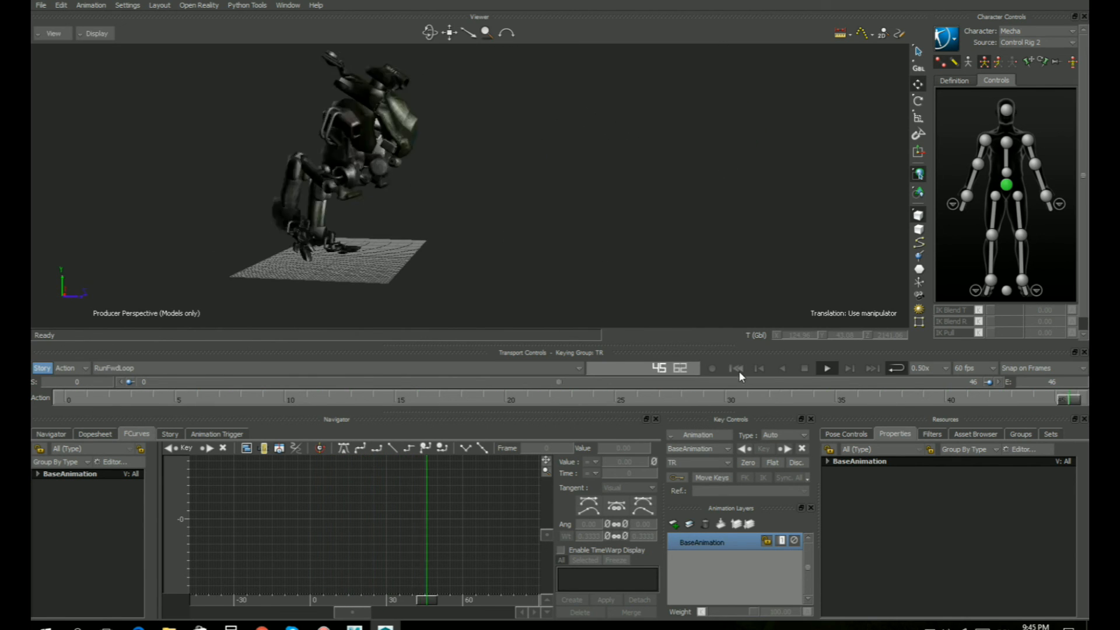
{"action": "left_click_drag", "start_coordinate": [535, 240], "coordinate": [642, 268], "text": "ctrl+shift"}
{"action": "left_click", "coordinate": [736, 369]}
{"action": "left_click", "coordinate": [827, 368]}
{"action": "left_click_drag", "start_coordinate": [720, 217], "coordinate": [471, 200], "text": "ctrl+shift"}
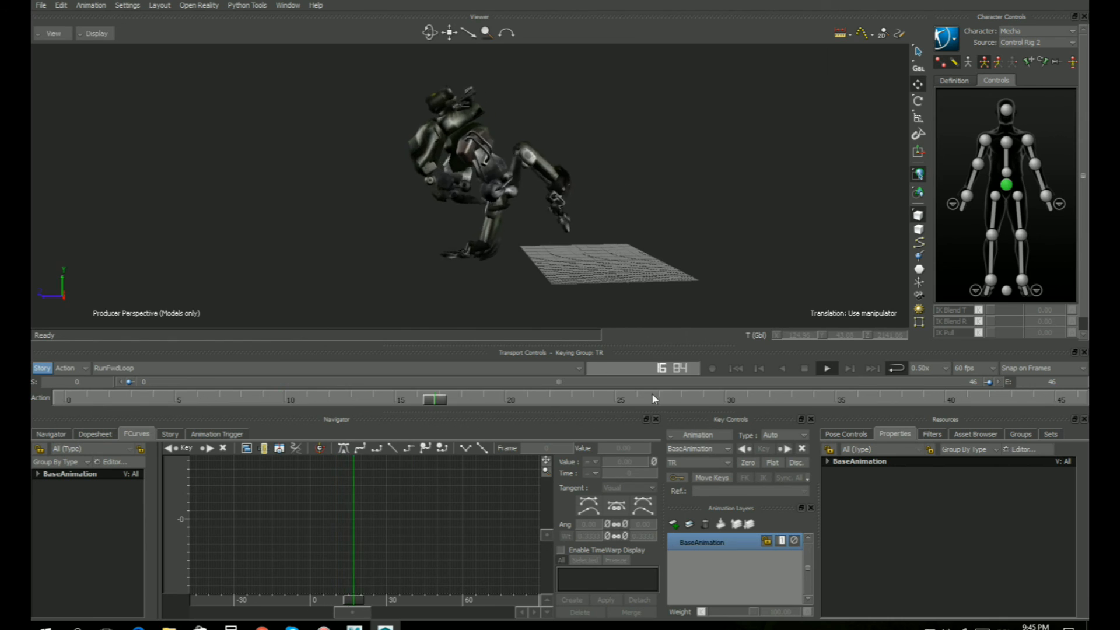
{"action": "left_click", "coordinate": [736, 367]}
Select the control rig's chest end effector at frame 0 and activate the Rotate manipulator
{"action": "left_click_drag", "start_coordinate": [713, 225], "coordinate": [677, 247], "text": "shift"}
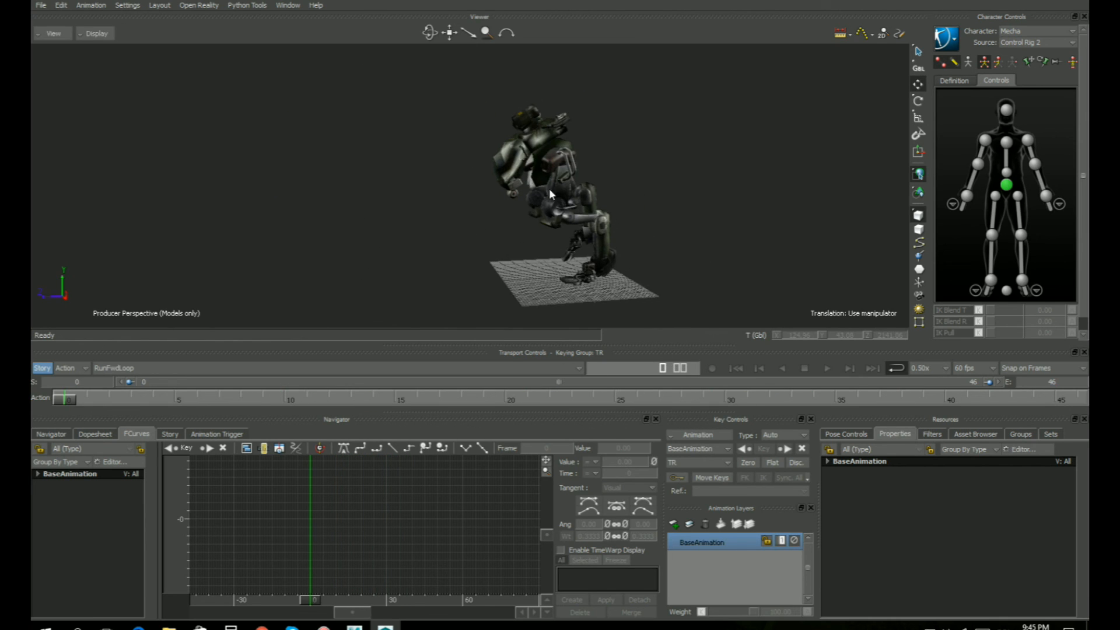
{"action": "left_click_drag", "start_coordinate": [548, 189], "coordinate": [525, 135], "text": "ctrl"}
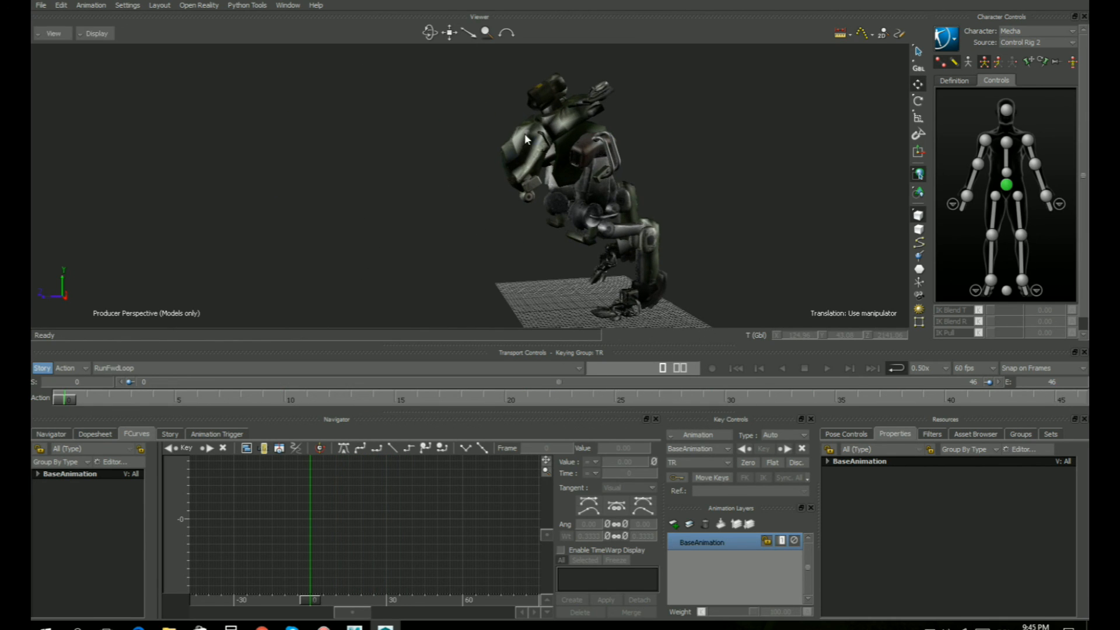
{"action": "left_click", "coordinate": [1008, 145]}
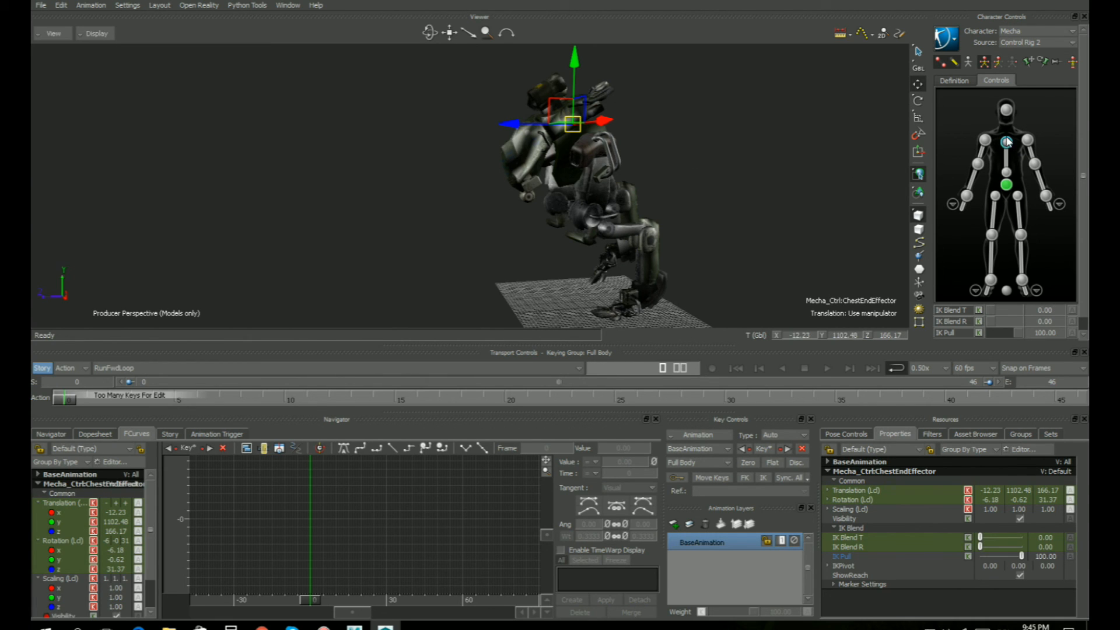
{"action": "middle_click_drag", "start_coordinate": [624, 156], "coordinate": [582, 156], "text": "alt"}
{"action": "mouse_move", "coordinate": [63, 401]}
{"action": "left_mouse_down"}
{"action": "mouse_move", "coordinate": [199, 395]}
{"action": "mouse_move", "coordinate": [227, 370]}
{"action": "mouse_move", "coordinate": [61, 385]}
{"action": "left_mouse_up"}
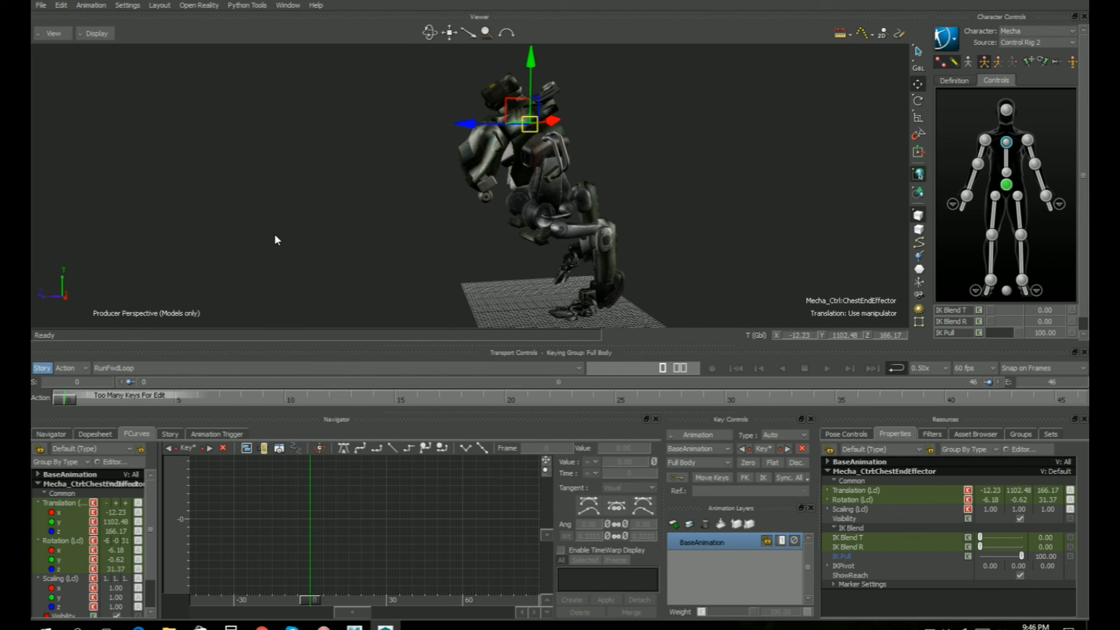
{"action": "key", "text": "r"}
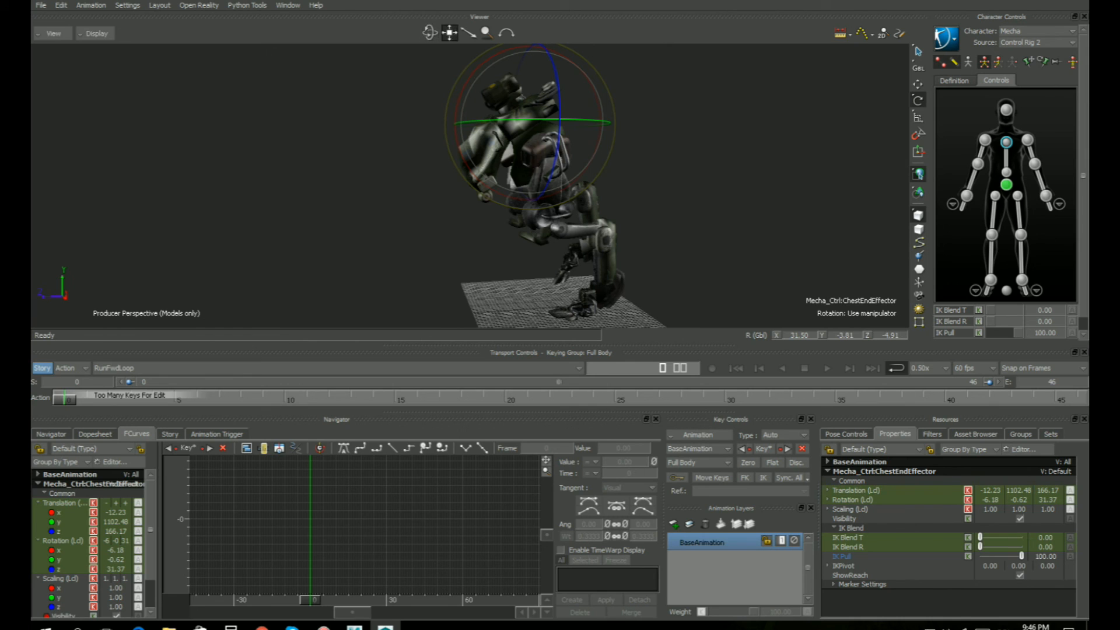
{"action": "middle_click_drag", "start_coordinate": [309, 148], "coordinate": [322, 182], "text": "alt"}
{"action": "left_click_drag", "start_coordinate": [322, 182], "coordinate": [444, 191], "text": "alt"}
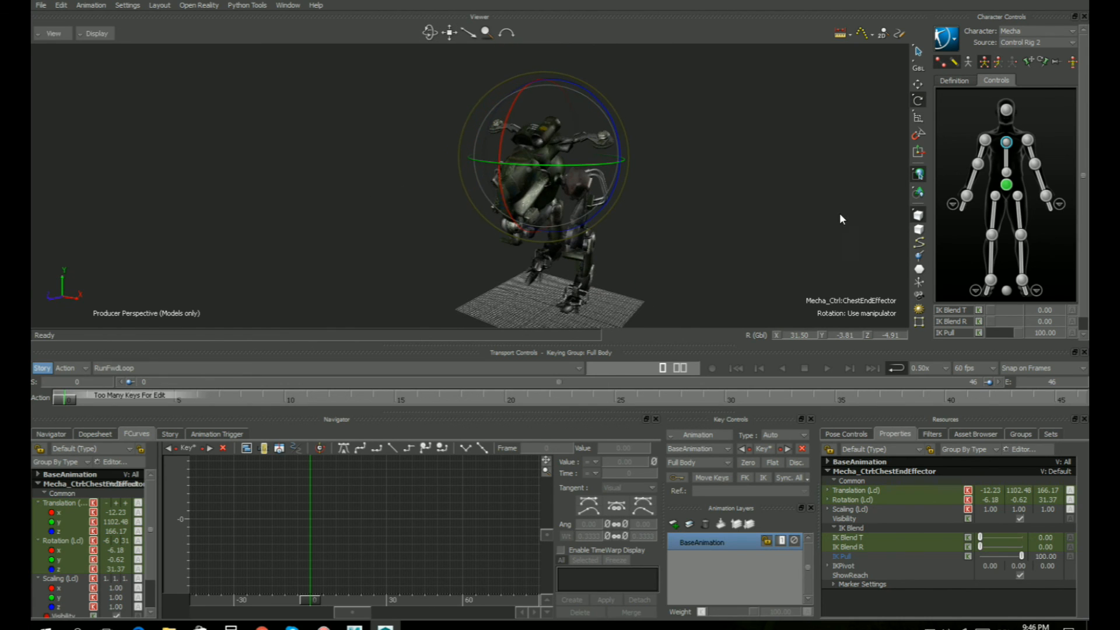
{"action": "left_click", "coordinate": [745, 162]}
{"action": "left_click", "coordinate": [1006, 142]}
{"action": "left_click", "coordinate": [917, 84]}
{"action": "left_click", "coordinate": [918, 103]}
{"action": "left_click_drag", "start_coordinate": [775, 172], "coordinate": [647, 211], "text": "alt"}
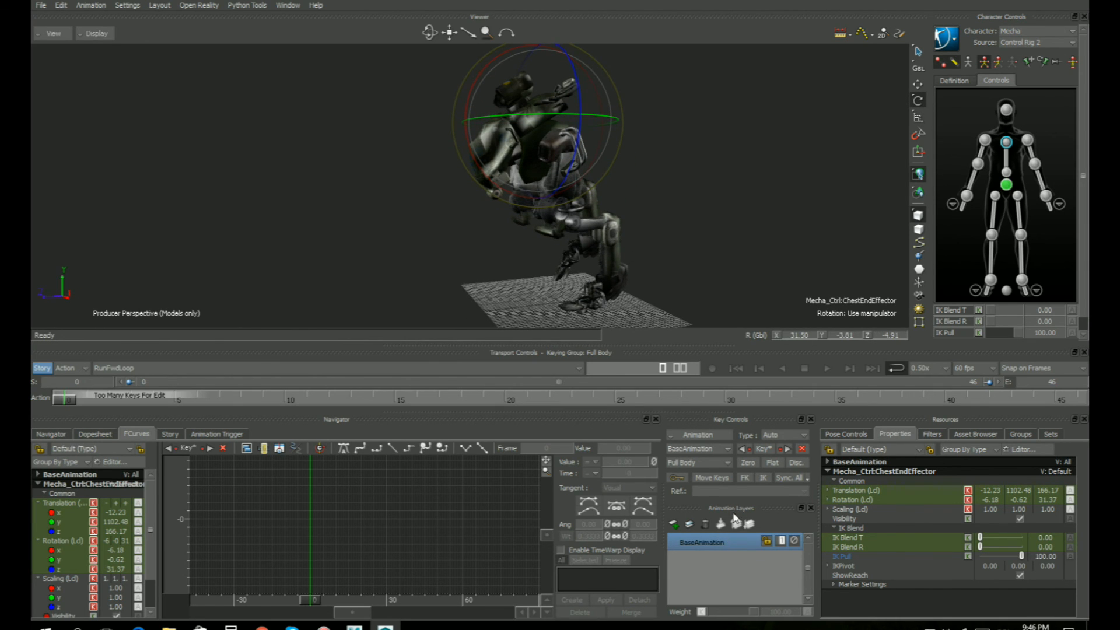
Add a new animation layer above BaseAnimation and keep BaseAnimation as the active layer
{"action": "left_click", "coordinate": [673, 524]}
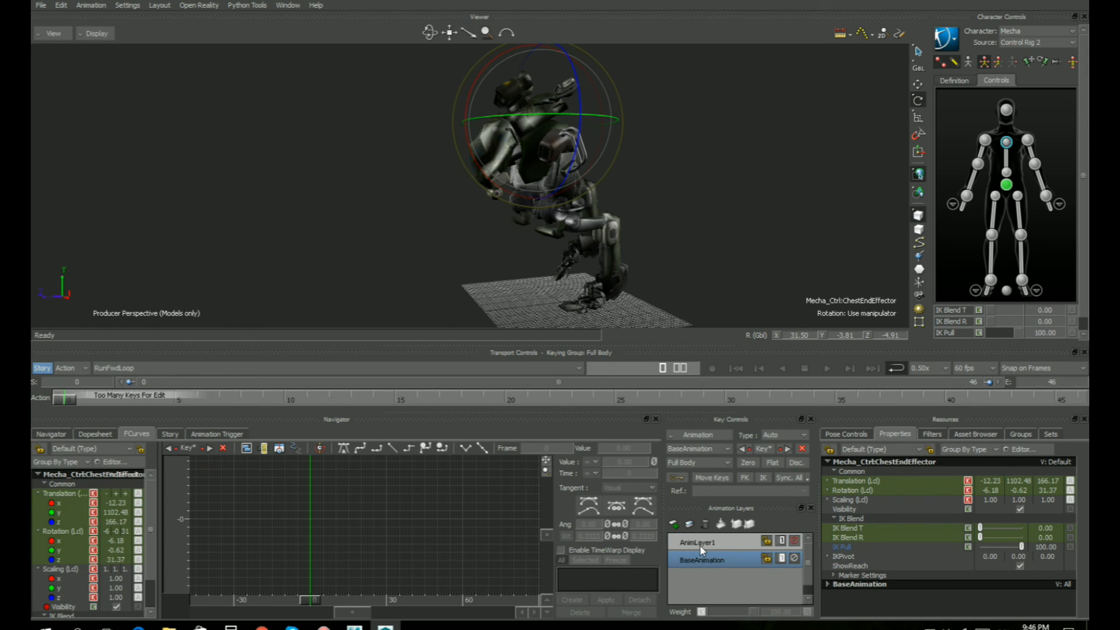
{"action": "left_click", "coordinate": [701, 545]}
{"action": "left_click", "coordinate": [704, 560]}
{"action": "left_click", "coordinate": [706, 544]}
{"action": "left_click", "coordinate": [704, 560]}
Display the chest end effector's translation and rotation curves on the BaseAnimation layer to examine its keys
{"action": "left_click", "coordinate": [60, 495]}
{"action": "left_click", "coordinate": [74, 530], "text": "ctrl"}
{"action": "left_click_drag", "start_coordinate": [360, 484], "coordinate": [429, 526], "text": "ctrl"}
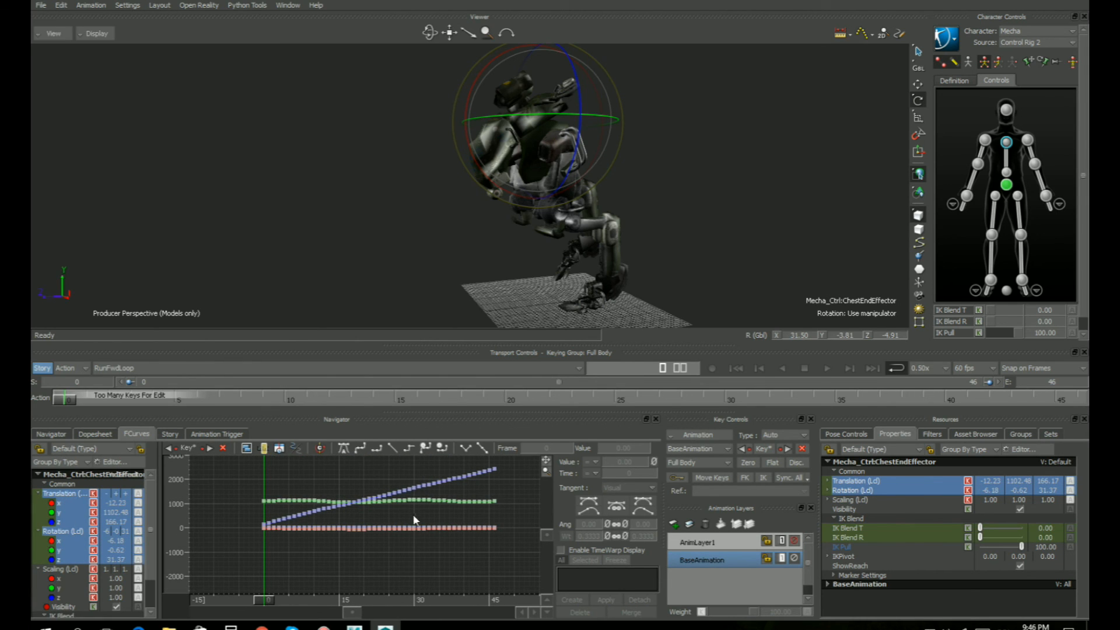
Reselect the chest end effector and make AnimLayer1 the active animation layer
{"action": "left_click", "coordinate": [1033, 122]}
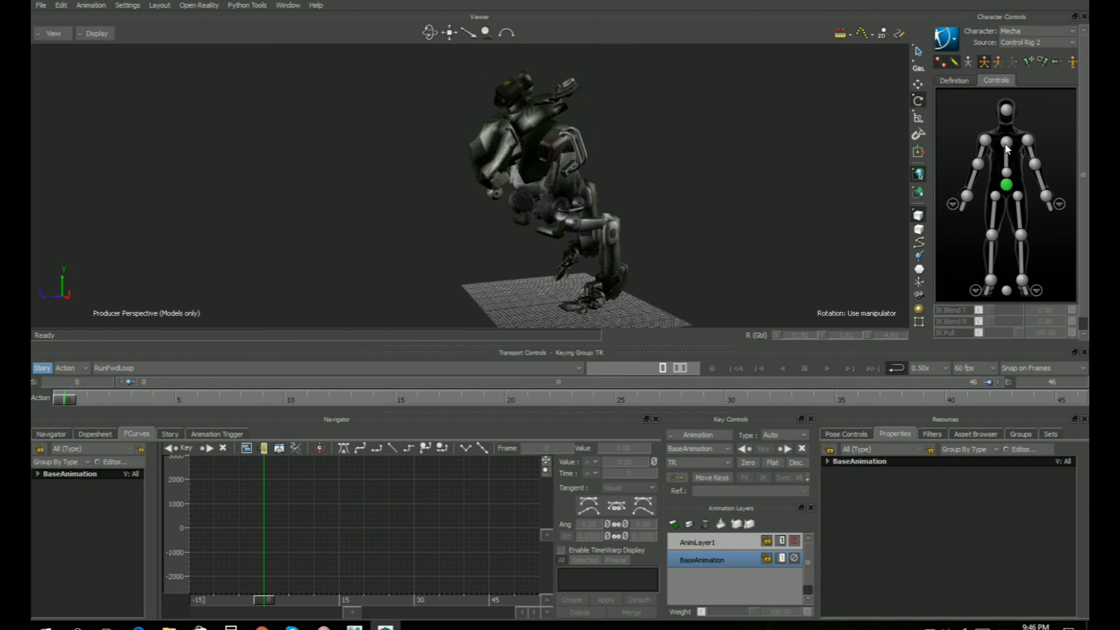
{"action": "left_click", "coordinate": [1006, 143]}
{"action": "left_click", "coordinate": [705, 542]}
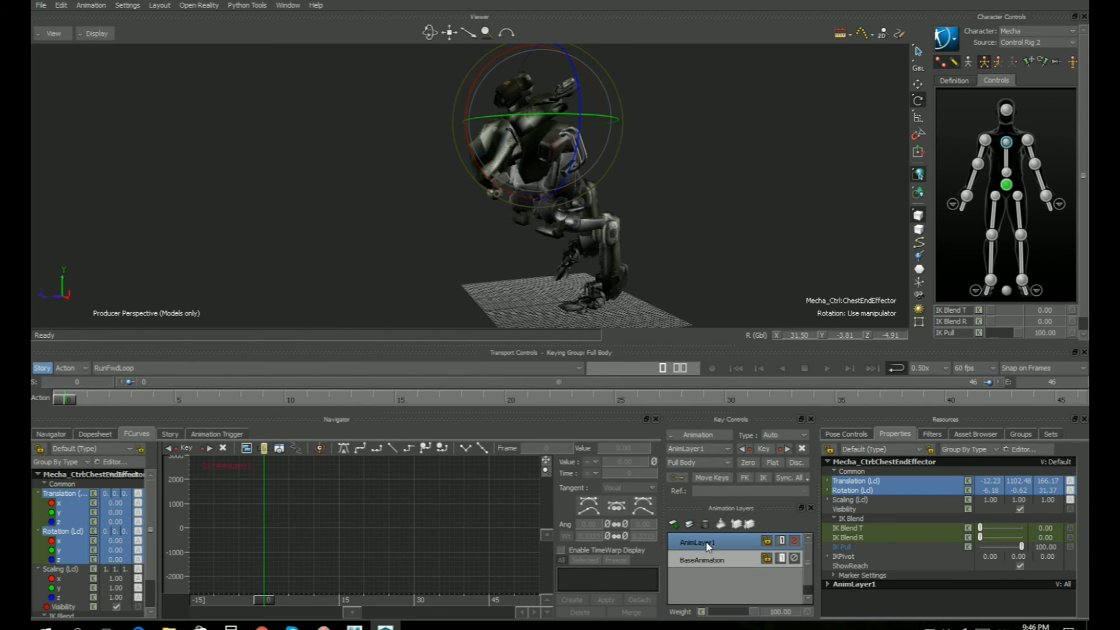
Try to rotate the chest end effector on AnimLayer1 at frame 0, and undo the rotation
{"action": "left_click_drag", "start_coordinate": [687, 198], "coordinate": [676, 232], "text": "shift"}
{"action": "left_click_drag", "start_coordinate": [642, 229], "coordinate": [681, 221], "text": "ctrl+shift"}
{"action": "left_click_drag", "start_coordinate": [497, 191], "coordinate": [503, 217]}
{"action": "key", "text": "ctrl+z"}
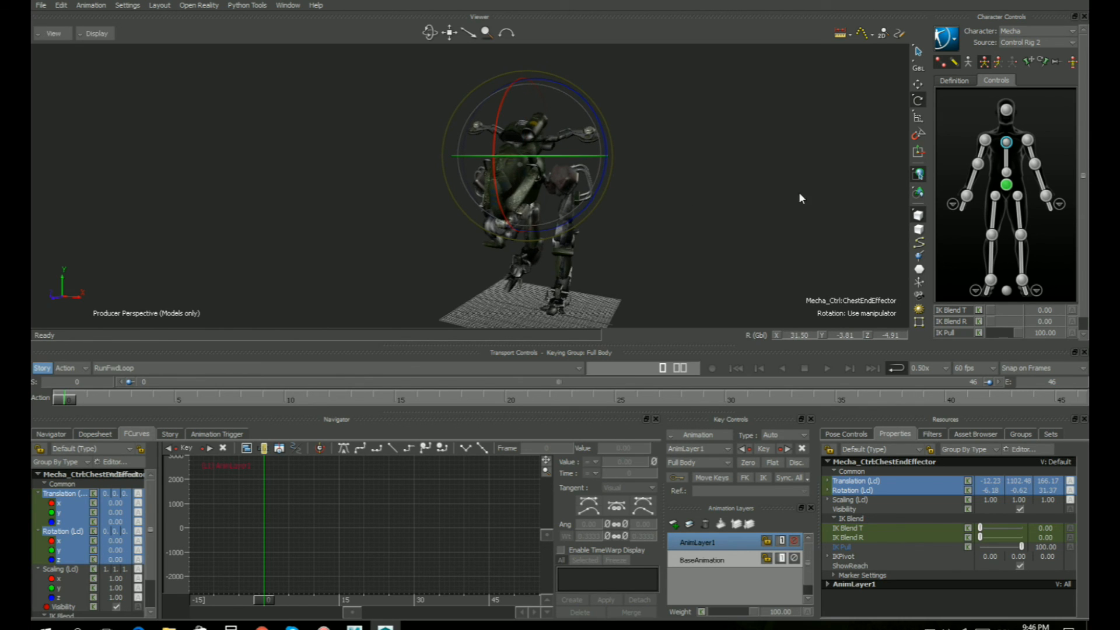
Pin the hips effector's rotation and select the chest end effector again
{"action": "left_click", "coordinate": [1007, 186]}
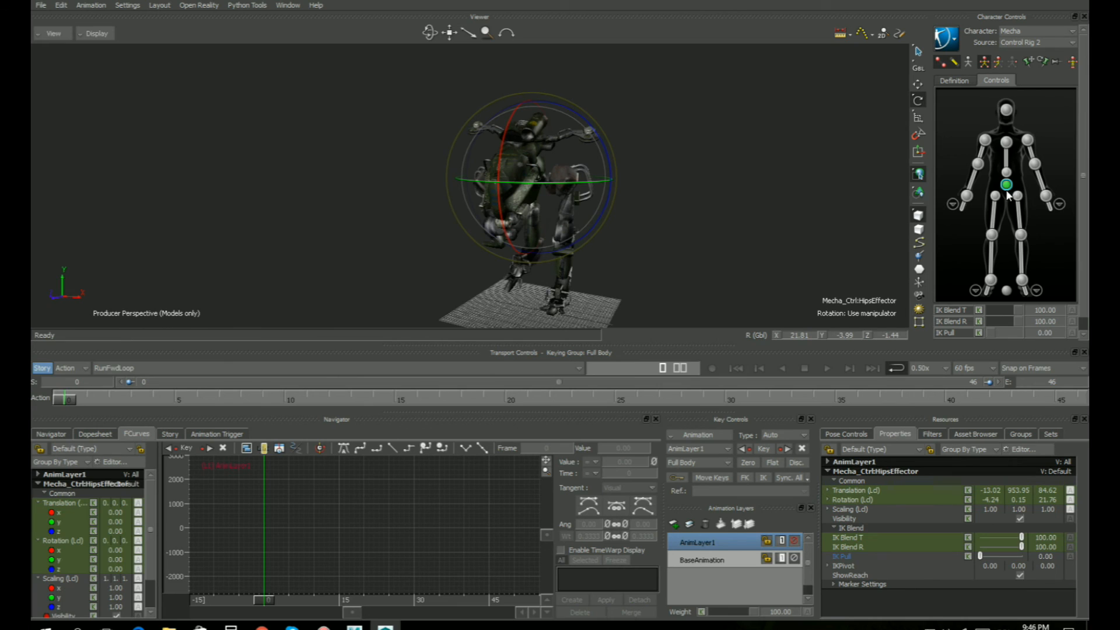
{"action": "left_click", "coordinate": [1041, 61]}
{"action": "left_click", "coordinate": [1007, 142]}
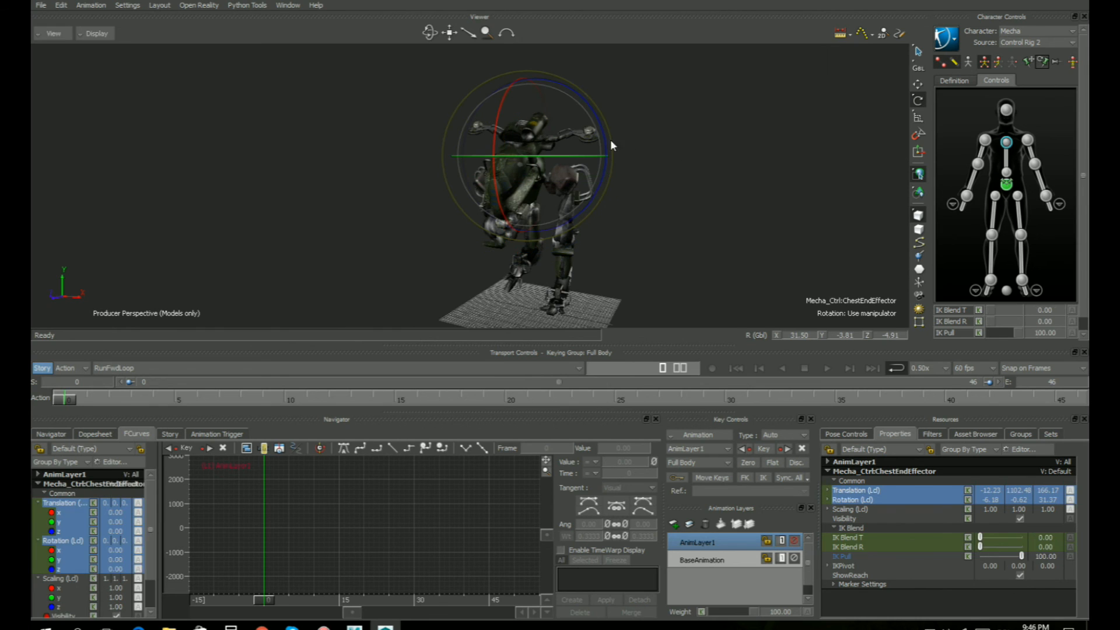
Rotate the chest end effector to about 5° in global X and key the pose at frame 0 on AnimLayer1
{"action": "mouse_move", "coordinate": [499, 128]}
{"action": "left_mouse_down"}
{"action": "mouse_move", "coordinate": [505, 110]}
{"action": "mouse_move", "coordinate": [512, 116]}
{"action": "left_mouse_up"}
{"action": "left_click_drag", "start_coordinate": [691, 208], "coordinate": [723, 202], "text": "ctrl+shift"}
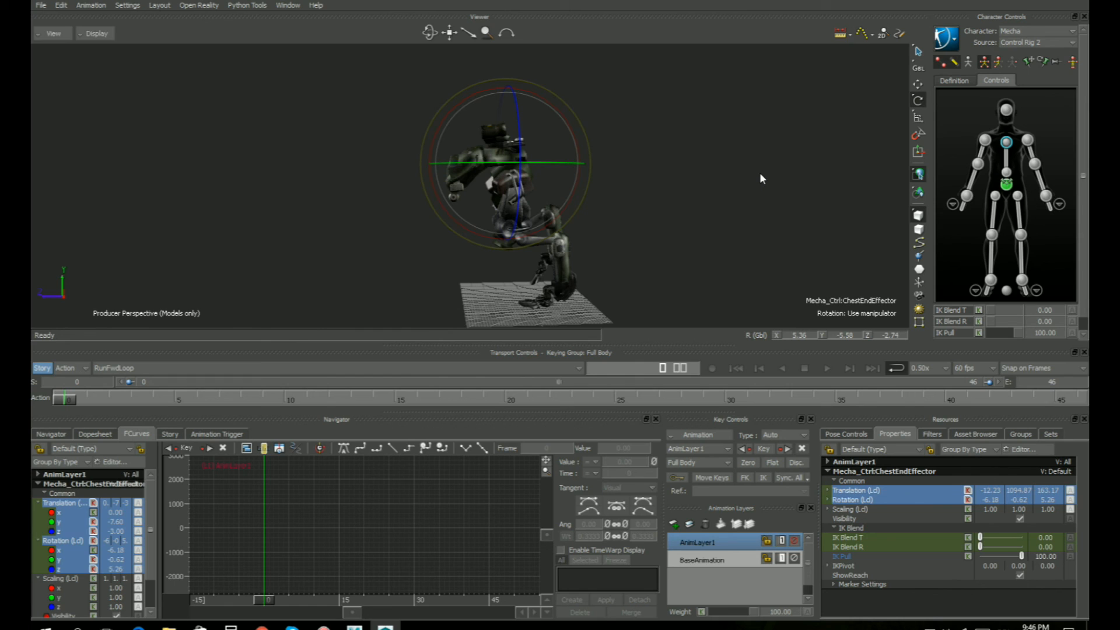
{"action": "left_click", "coordinate": [675, 476]}
{"action": "left_click", "coordinate": [676, 478]}
{"action": "key", "text": "k"}
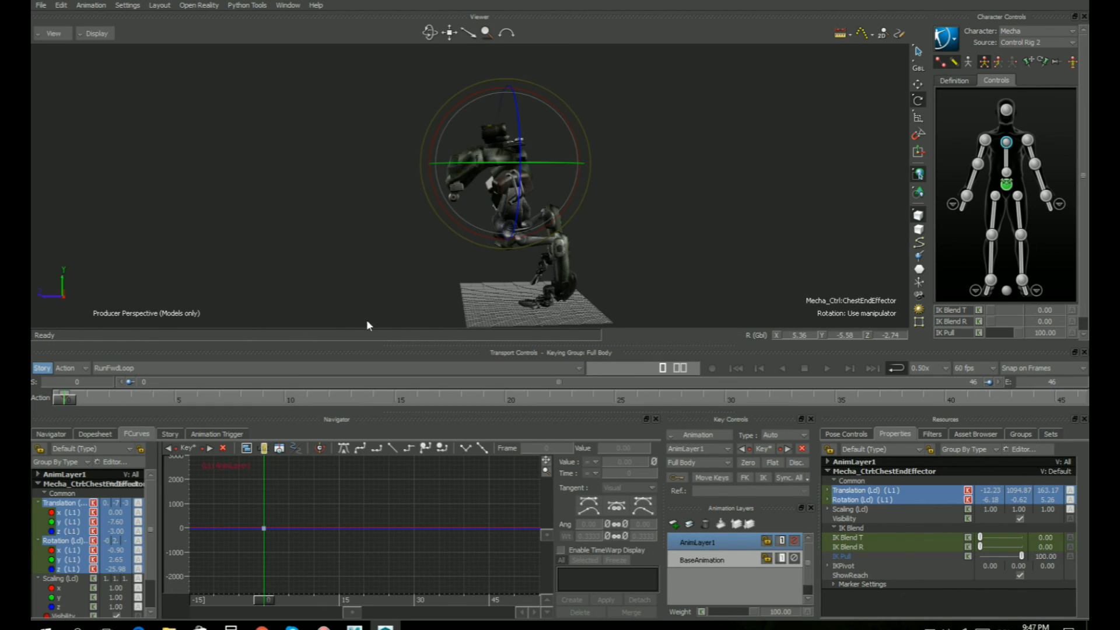
Play back the run to check the keyed chest posture, and return to the first frame
{"action": "left_click", "coordinate": [768, 250]}
{"action": "left_click", "coordinate": [826, 368]}
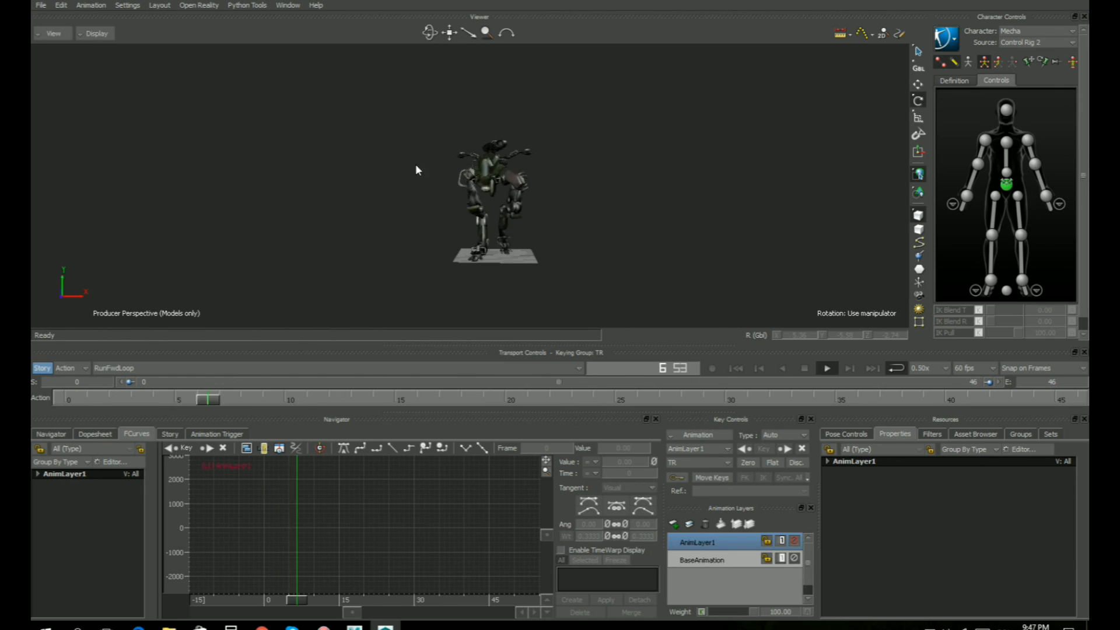
{"action": "left_click", "coordinate": [736, 369]}
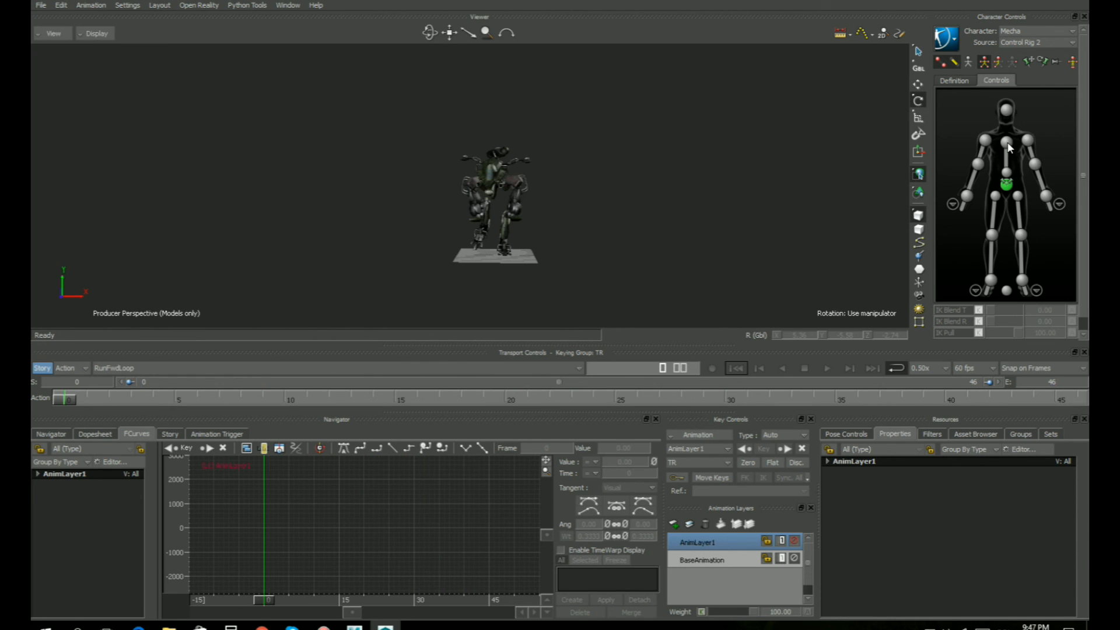
Set the chest end effector's IK Blend T and IK Blend R to 100, and play the run back to check the posture
{"action": "left_click", "coordinate": [1006, 142]}
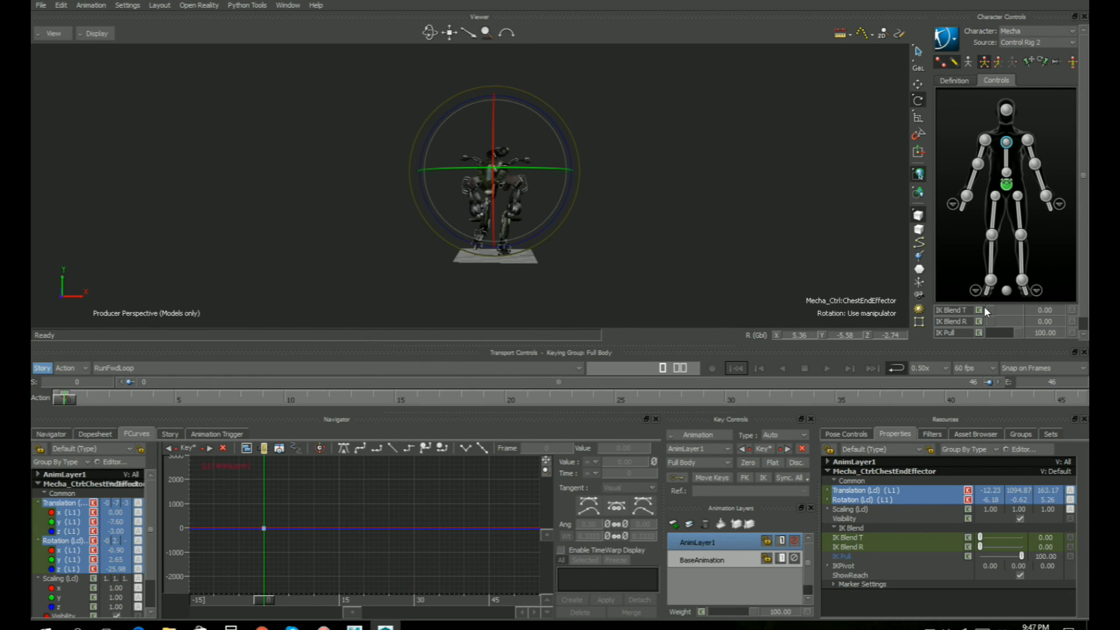
{"action": "left_click_drag", "start_coordinate": [989, 309], "coordinate": [1017, 322]}
{"action": "left_click", "coordinate": [821, 370]}
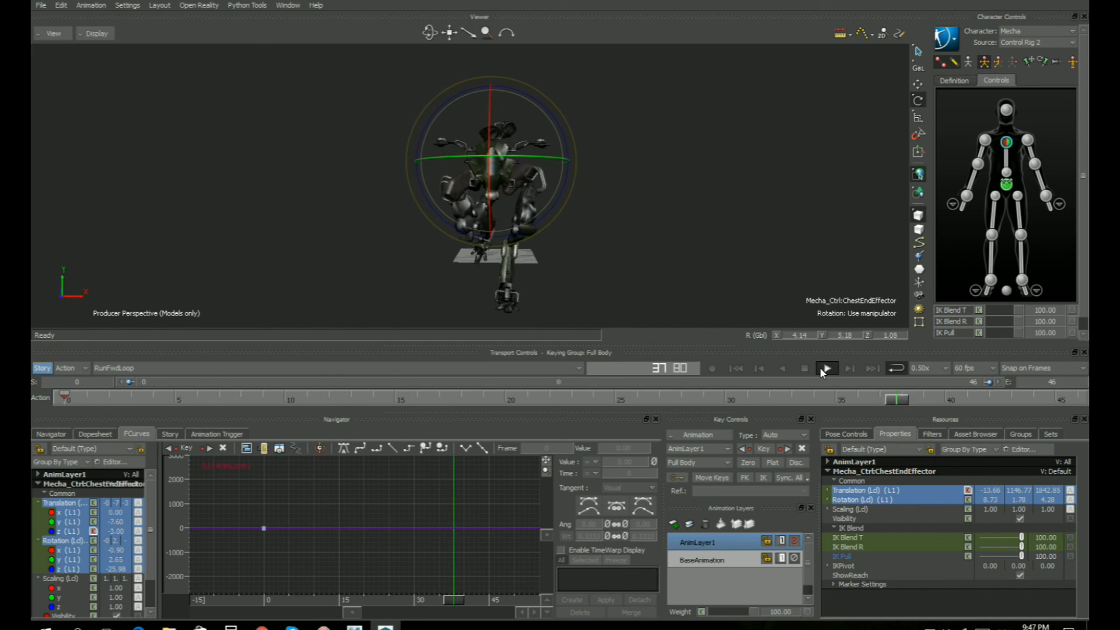
{"action": "left_click", "coordinate": [693, 190]}
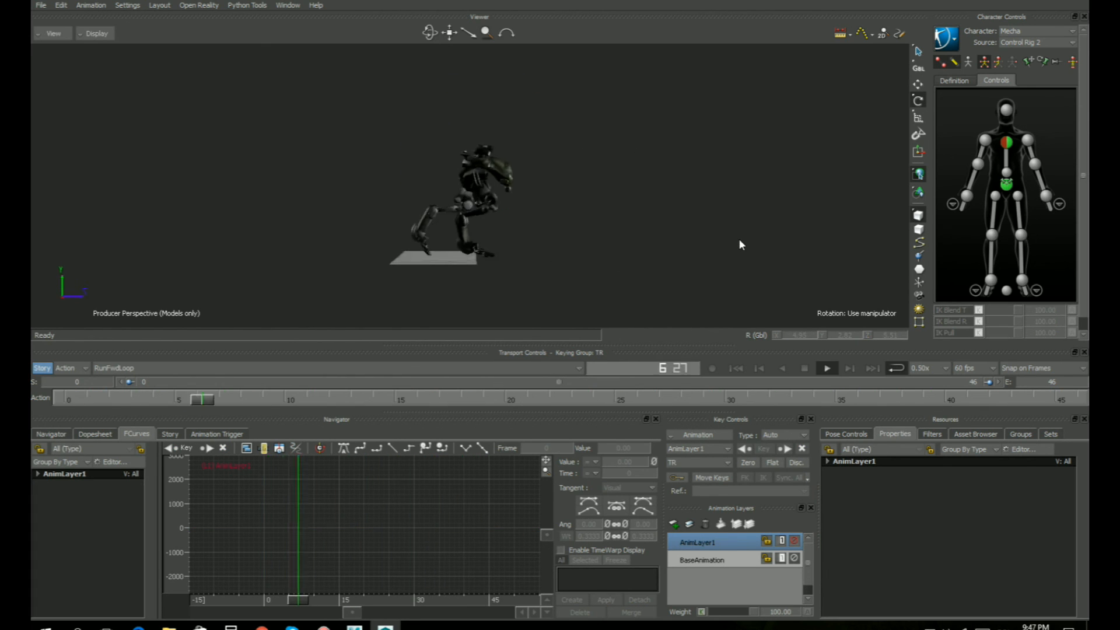
{"action": "key", "text": "ctrl+a"}
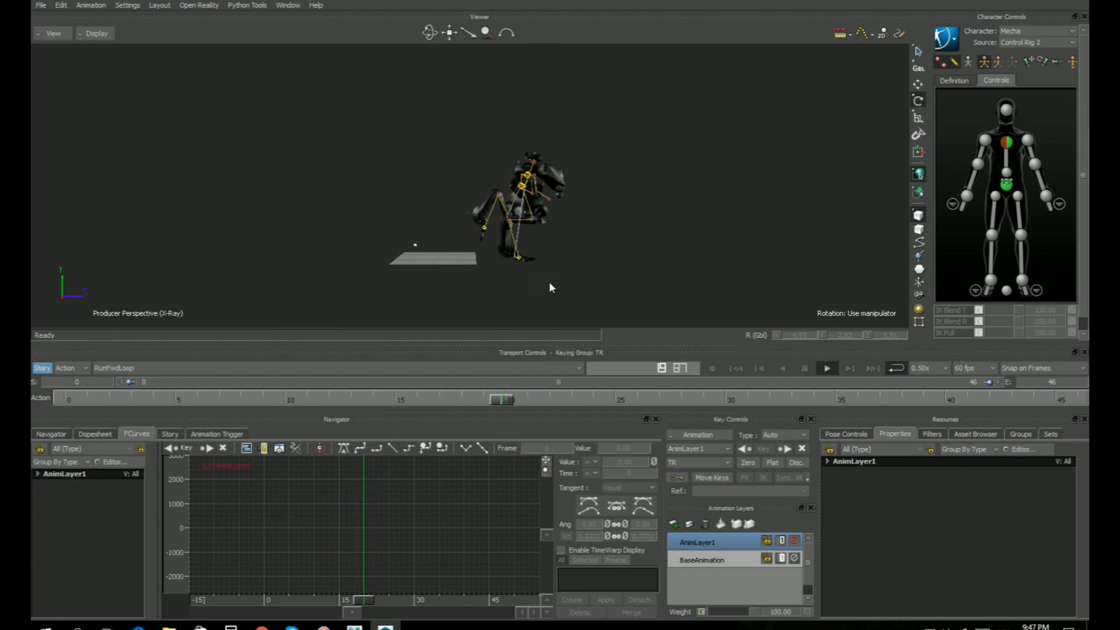
{"action": "key", "text": "ctrl+a"}
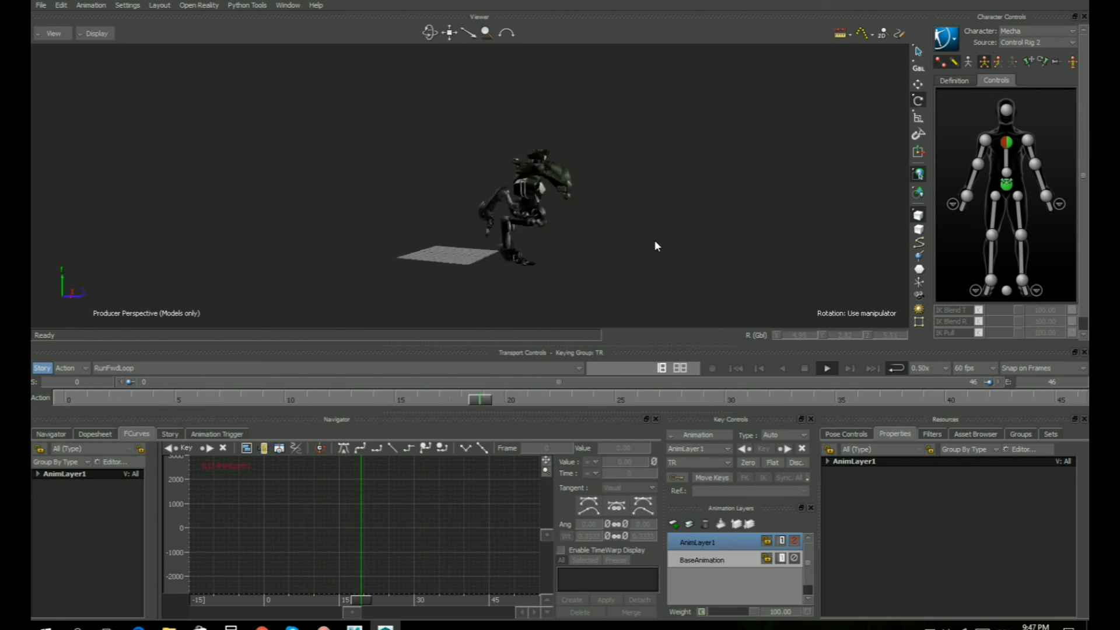
{"action": "left_click", "coordinate": [735, 367]}
{"action": "scroll", "coordinate": [848, 159], "scroll_direction": "up", "scroll_amount": 3}
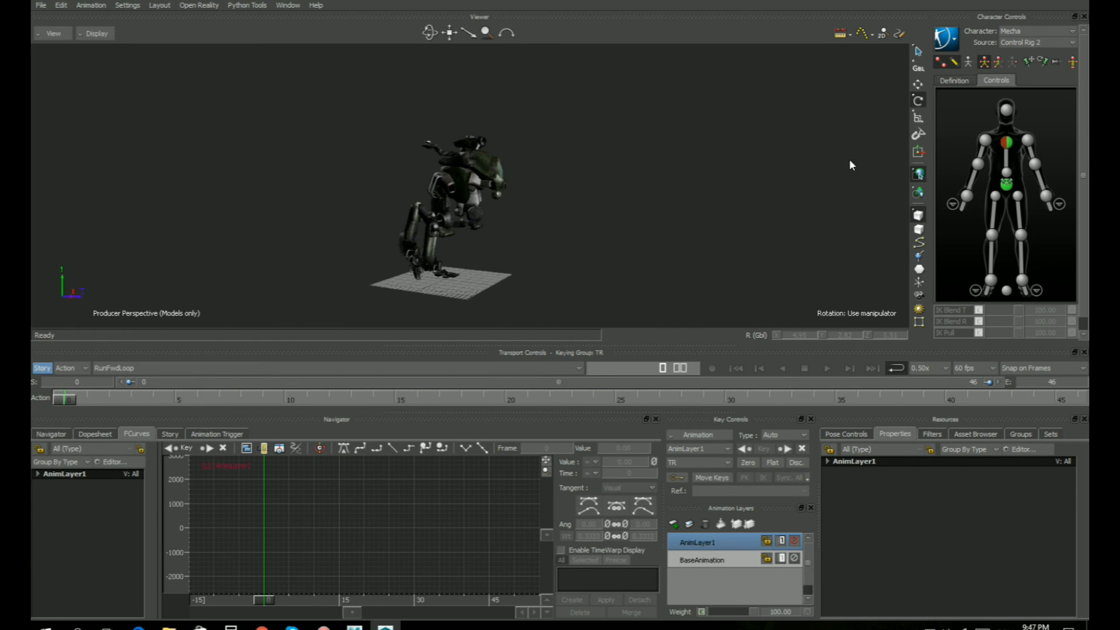
Bake the adjusted animation from the control rig to the mech's skeleton, and play back the result
{"action": "left_click", "coordinate": [946, 38]}
{"action": "mouse_move", "coordinate": [965, 107]}
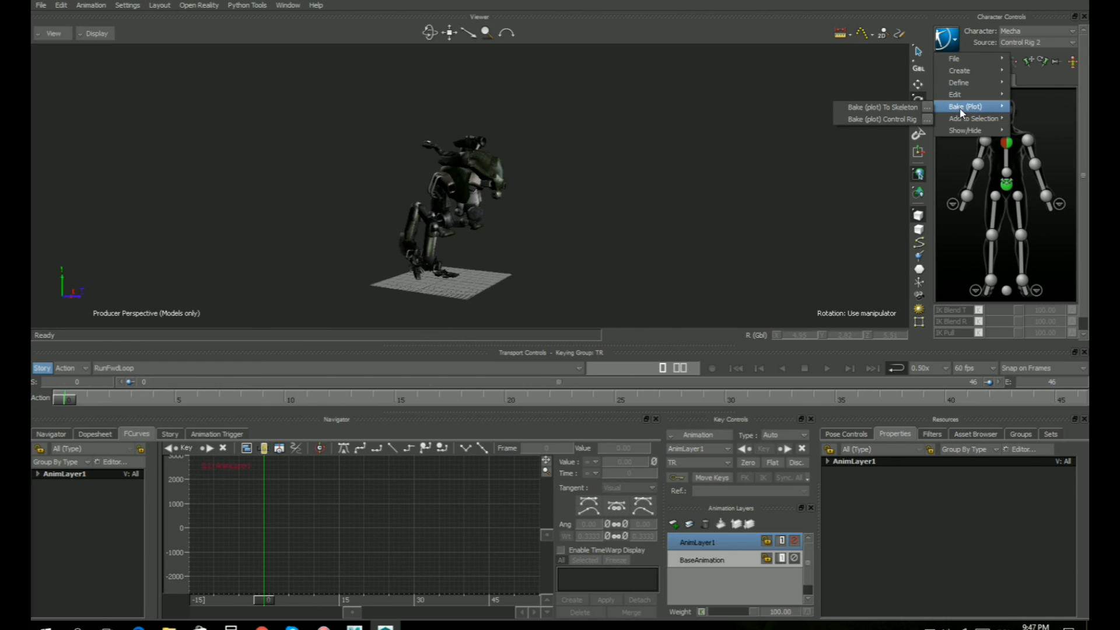
{"action": "left_click", "coordinate": [877, 107]}
{"action": "left_click_drag", "start_coordinate": [628, 269], "coordinate": [630, 217], "text": "shift"}
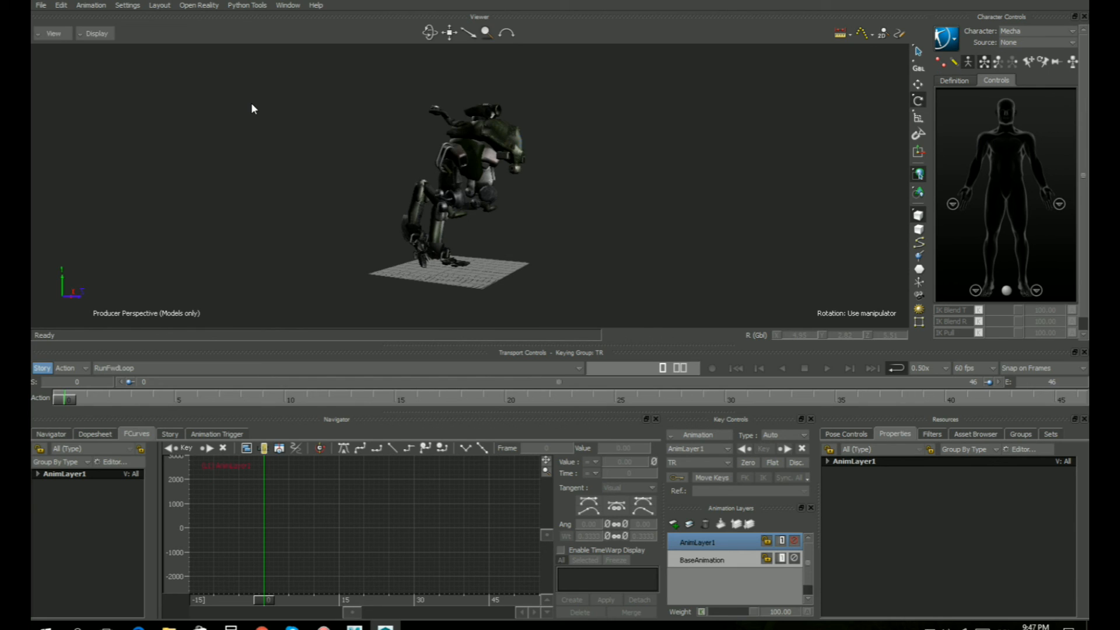
{"action": "left_click", "coordinate": [826, 368]}
{"action": "left_click", "coordinate": [736, 368]}
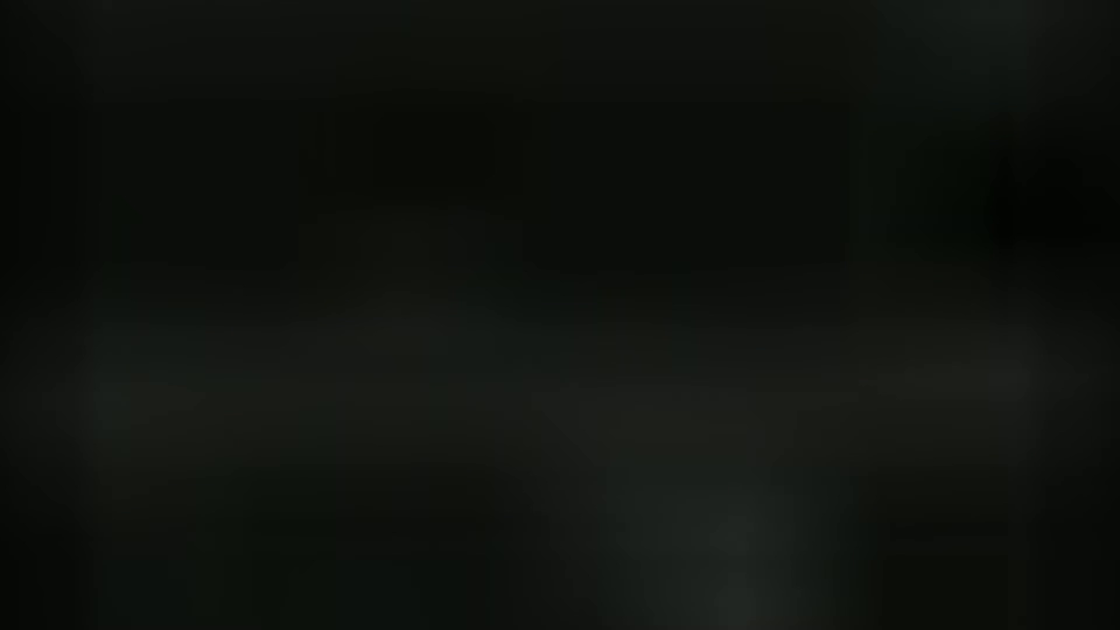